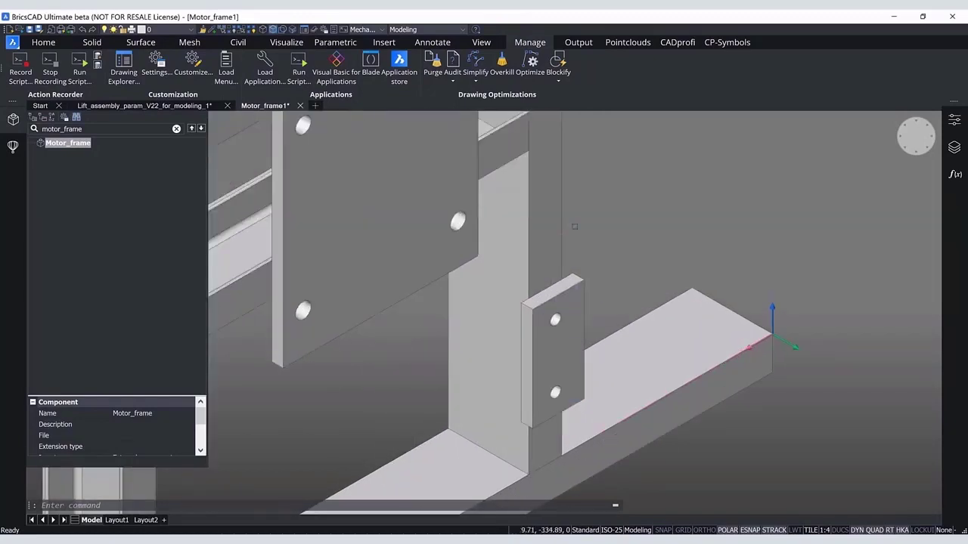
# Find the Direct Modeling settings by searching for "modeling" and set MOVE face to "Move the whole solid".
pyautogui.click(158, 64)
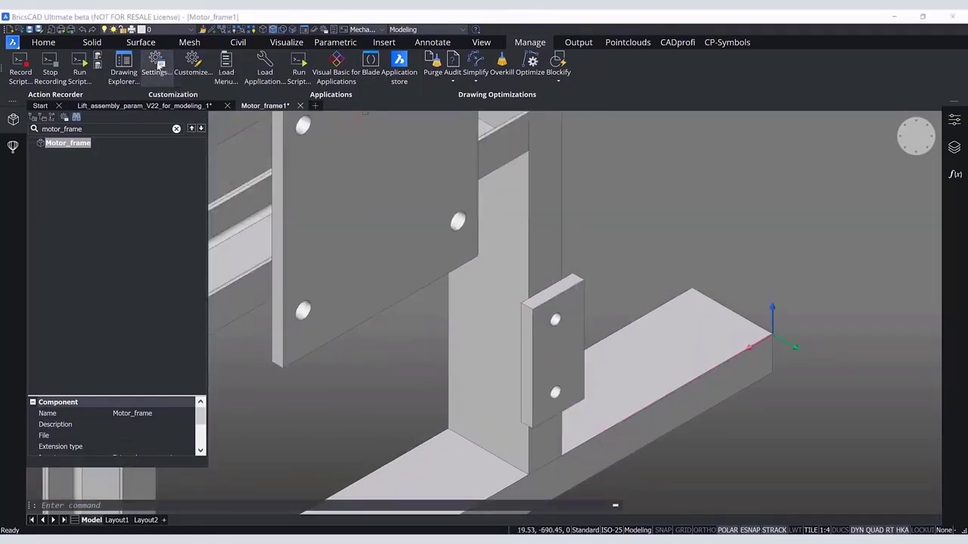
pyautogui.click(274, 96)
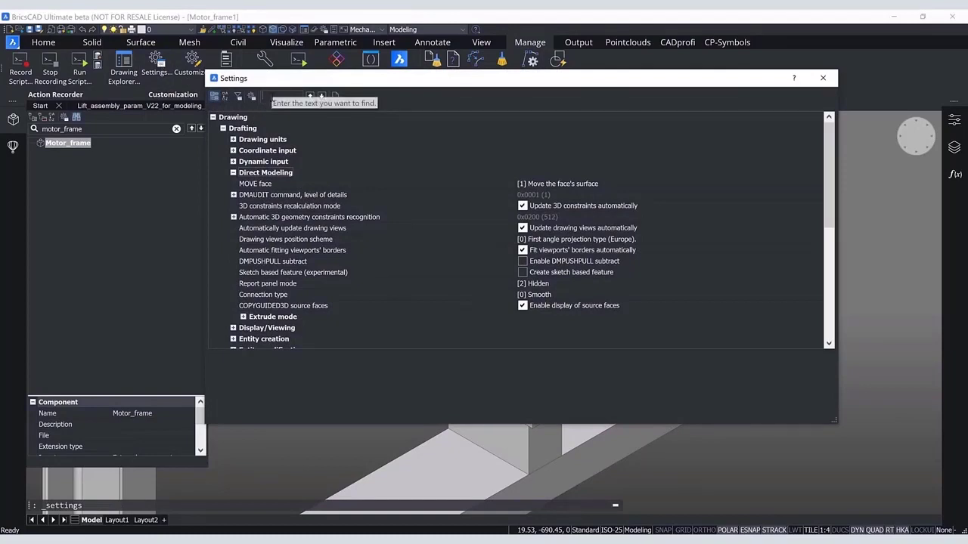
pyautogui.write('modeling')
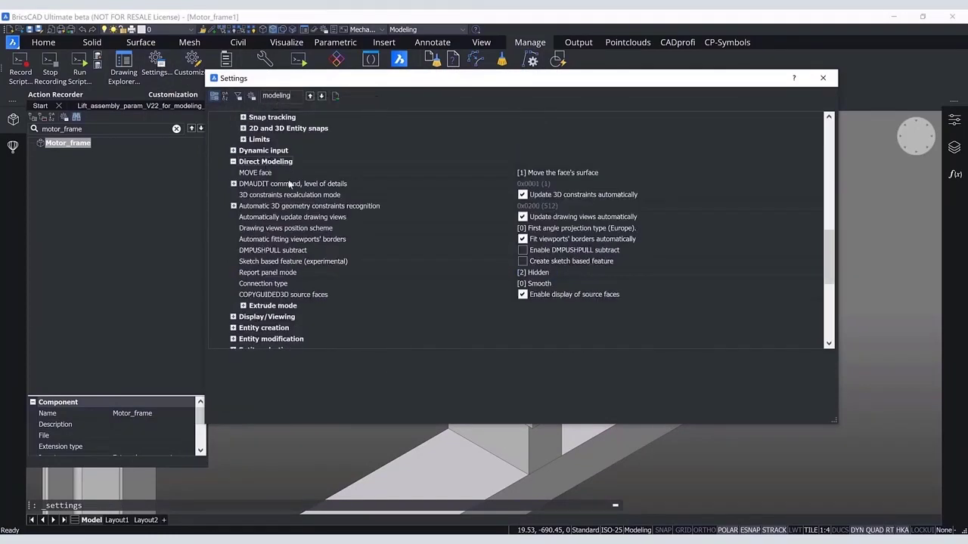
pyautogui.scroll(-1, 468, 165)
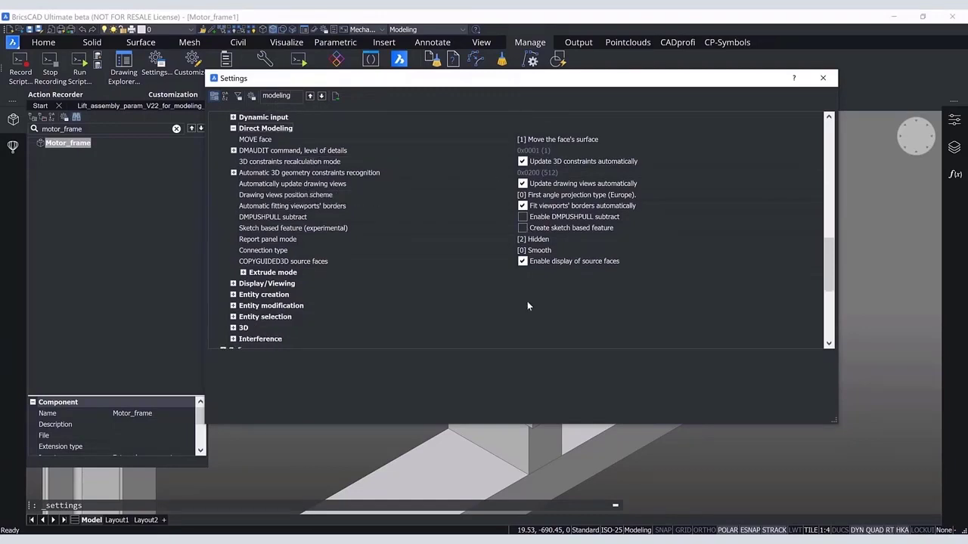
pyautogui.click(499, 140)
pyautogui.click(598, 139)
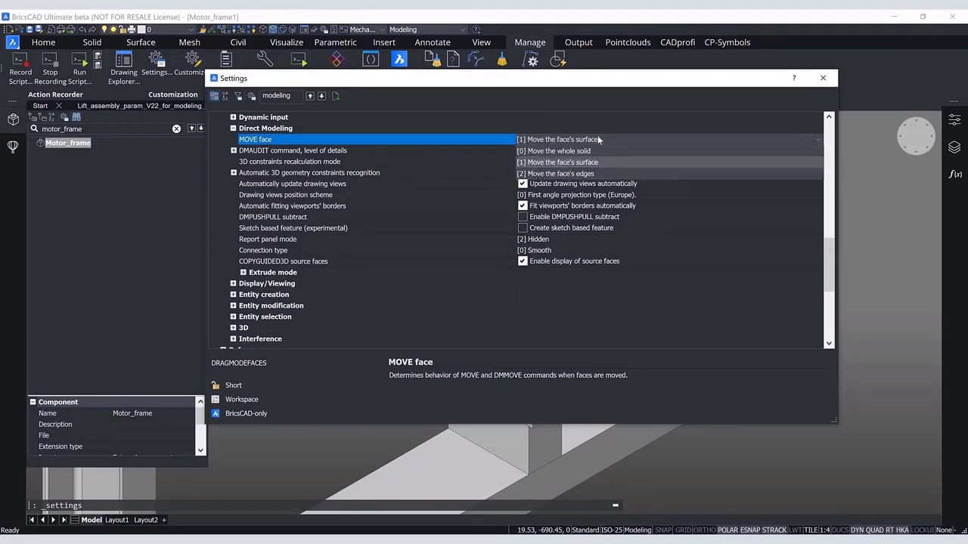
pyautogui.click(606, 151)
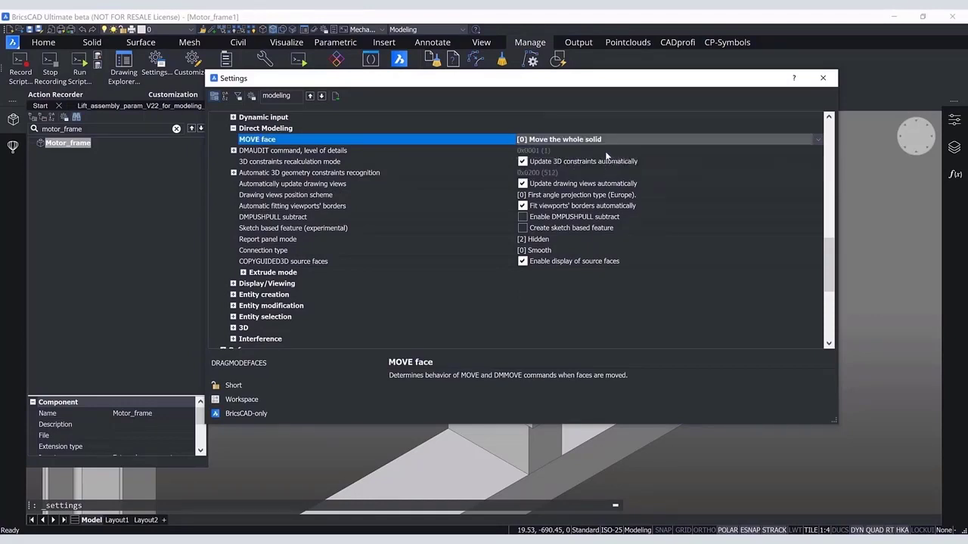
pyautogui.click(827, 86)
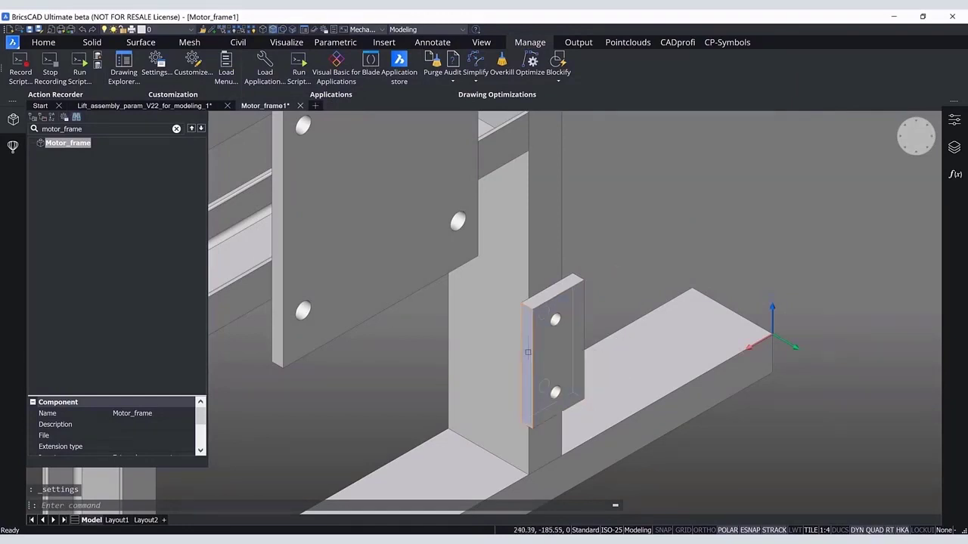
# Move the small two-hole plate away from the post by its narrow side face, and undo the move.
pyautogui.moveTo(529, 362)
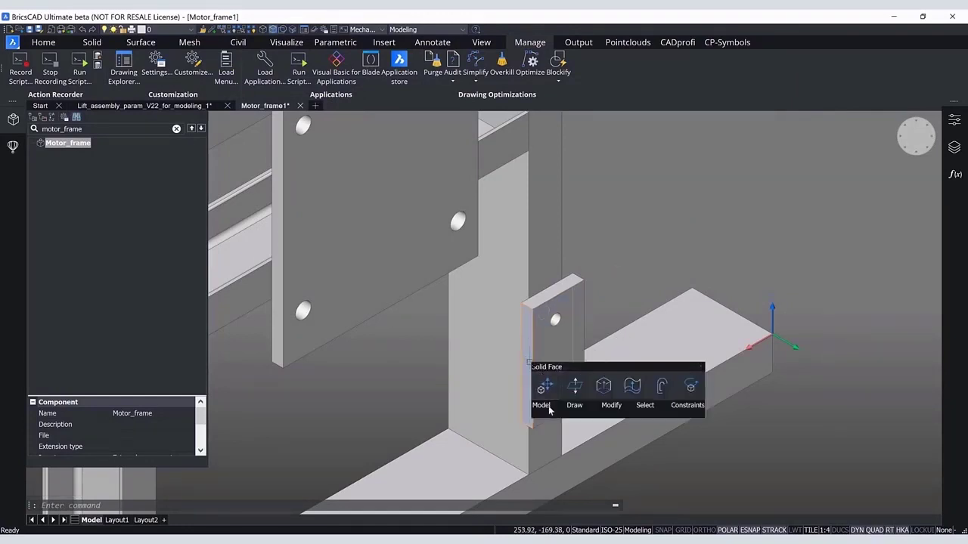
pyautogui.moveTo(551, 404)
pyautogui.click(575, 437)
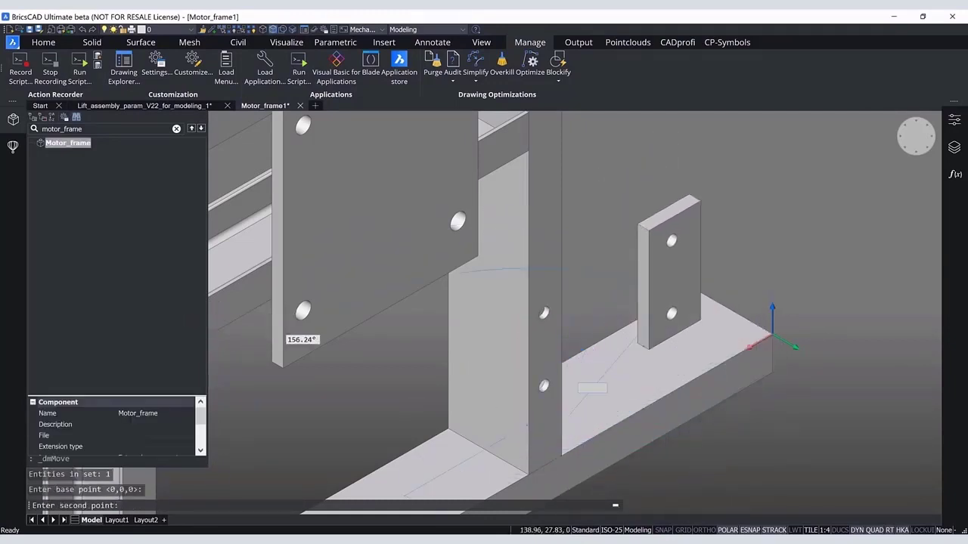
pyautogui.click(827, 424)
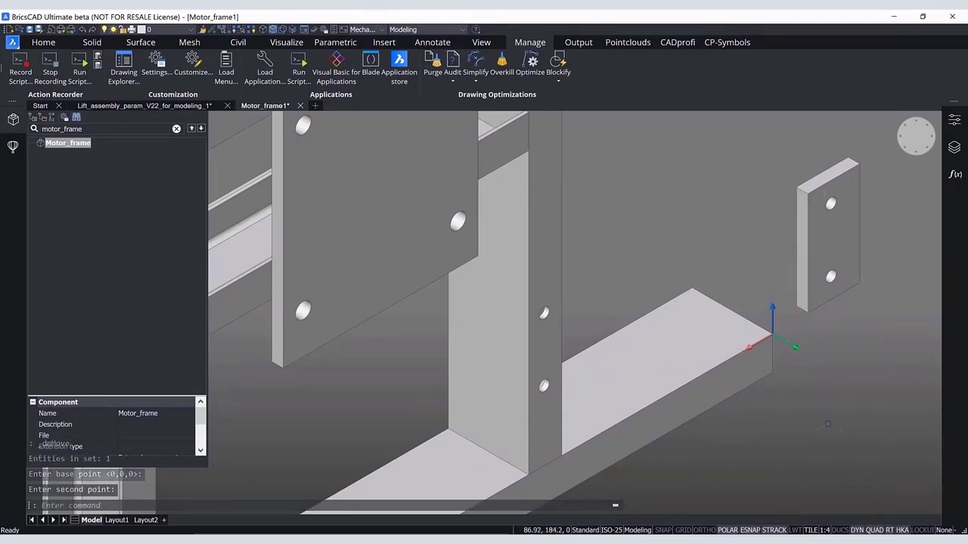
pyautogui.hotkey('ctrl', 'z')
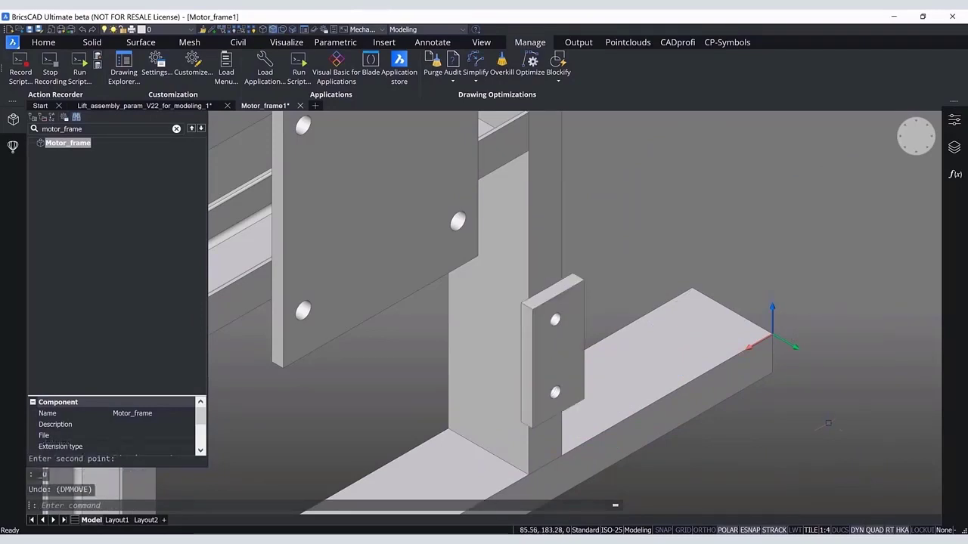
# Set the Direct Modeling MOVE face option to "Move the face's surface".
pyautogui.click(153, 61)
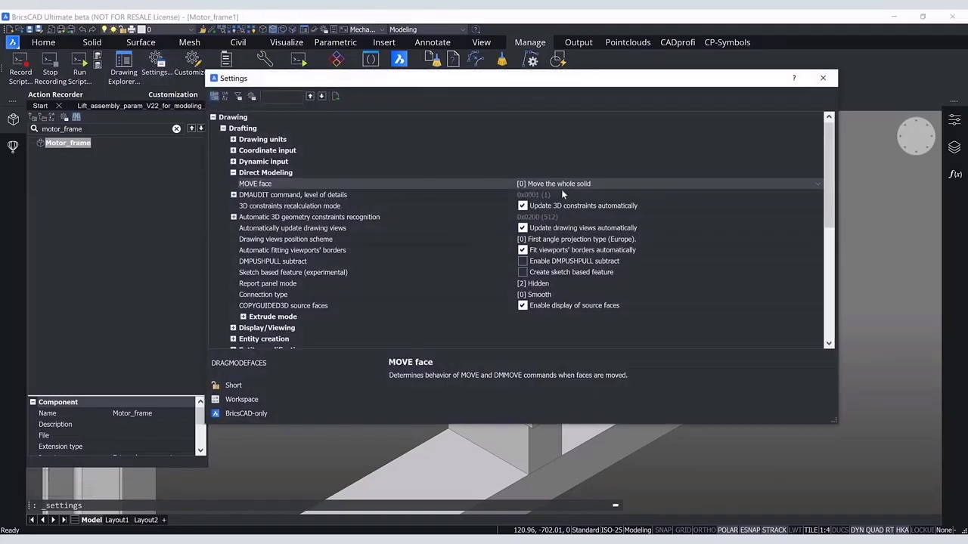
pyautogui.click(570, 184)
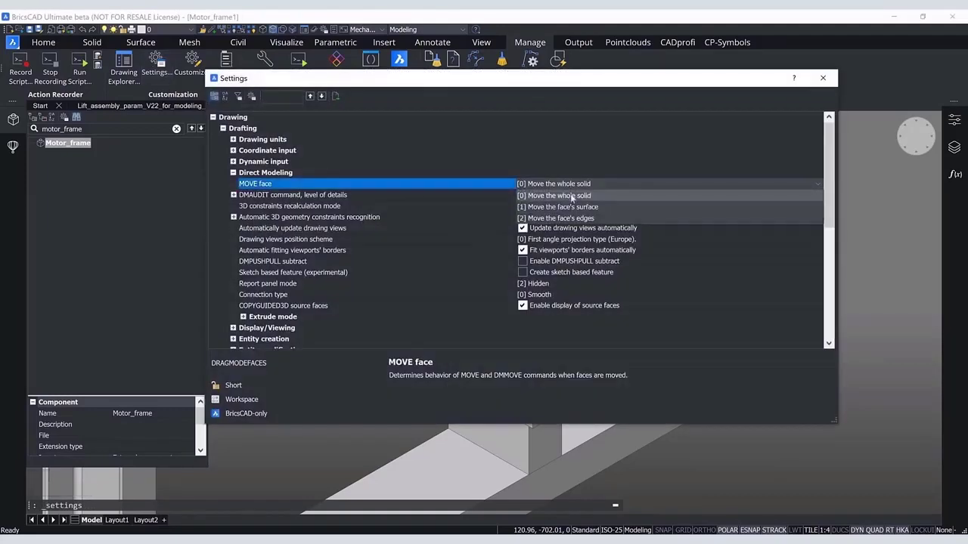
pyautogui.click(573, 207)
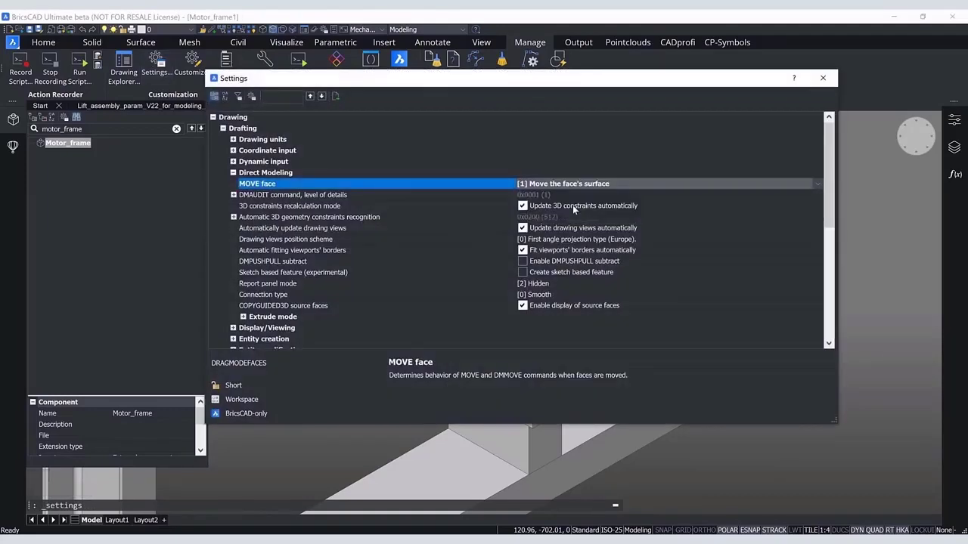
pyautogui.click(823, 78)
# Try moving the narrow side face of the small two-hole plate inward, and cancel the move.
pyautogui.moveTo(524, 392)
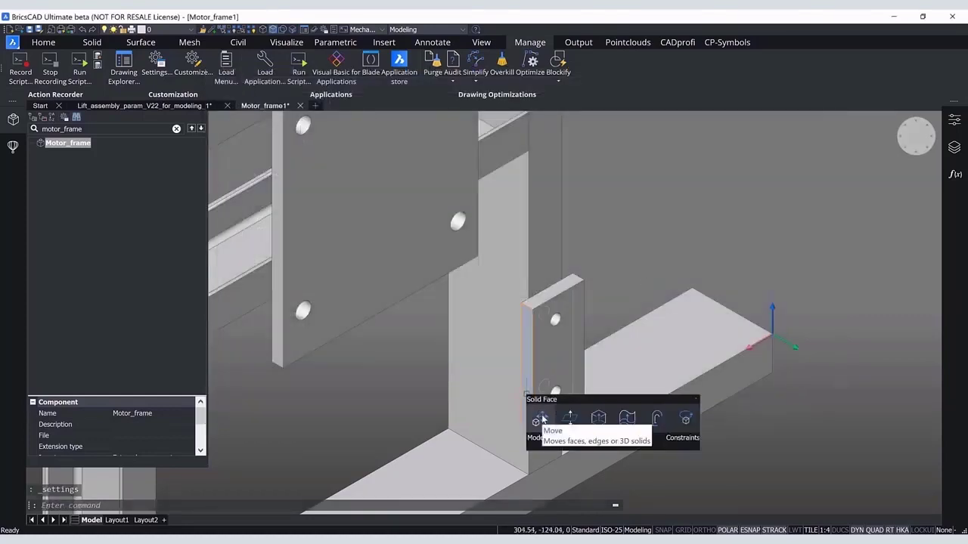
pyautogui.click(542, 418)
pyautogui.click(527, 425)
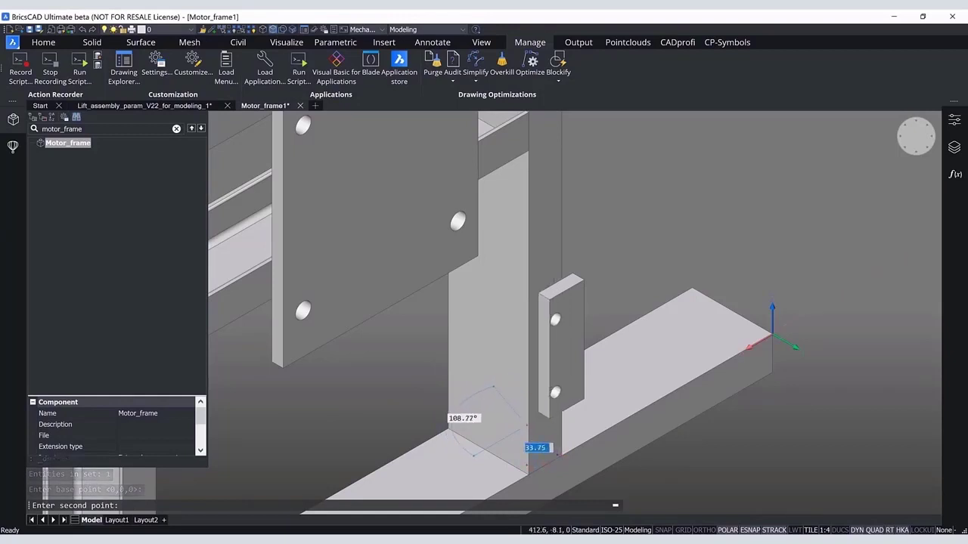
pyautogui.press('Escape')
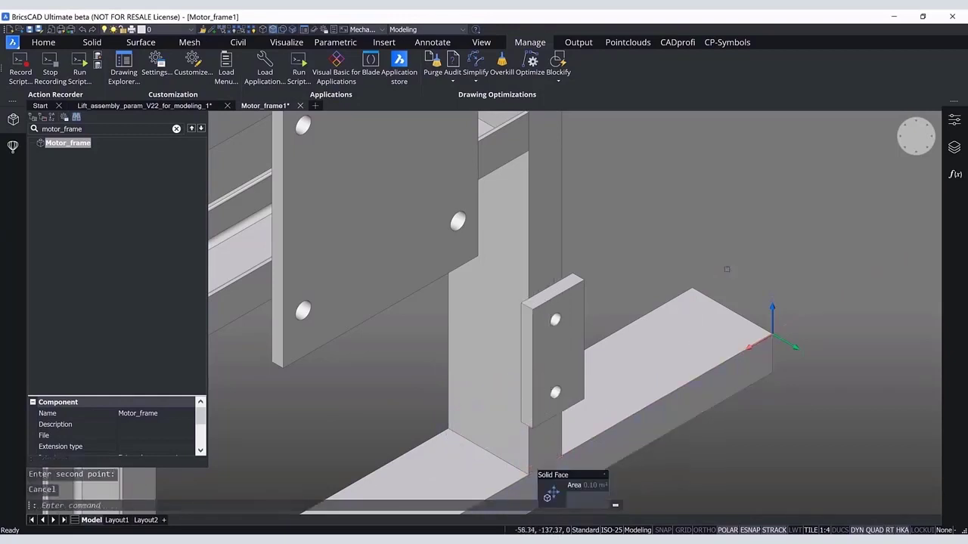
# Change the Direct Modeling MOVE face option to "Move the face's edges".
pyautogui.click(155, 62)
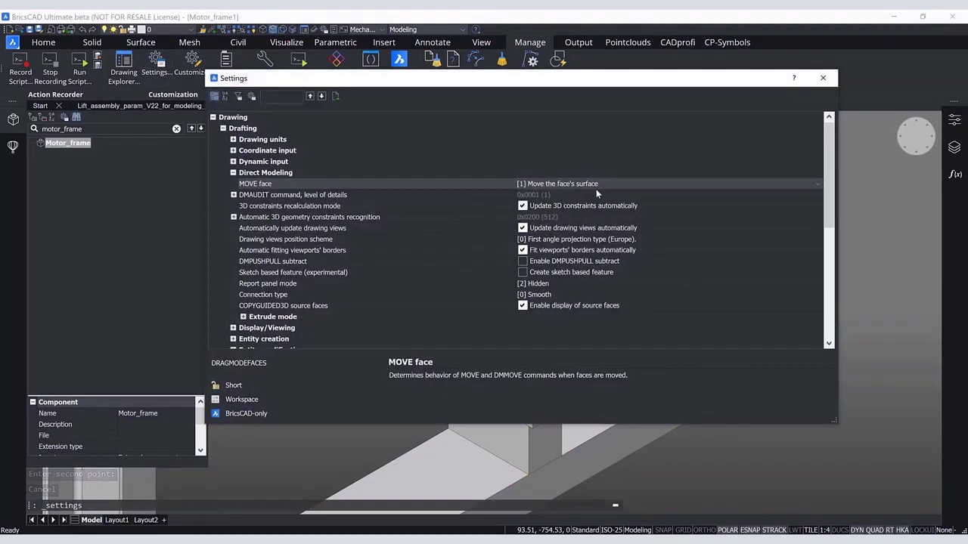
pyautogui.click(602, 184)
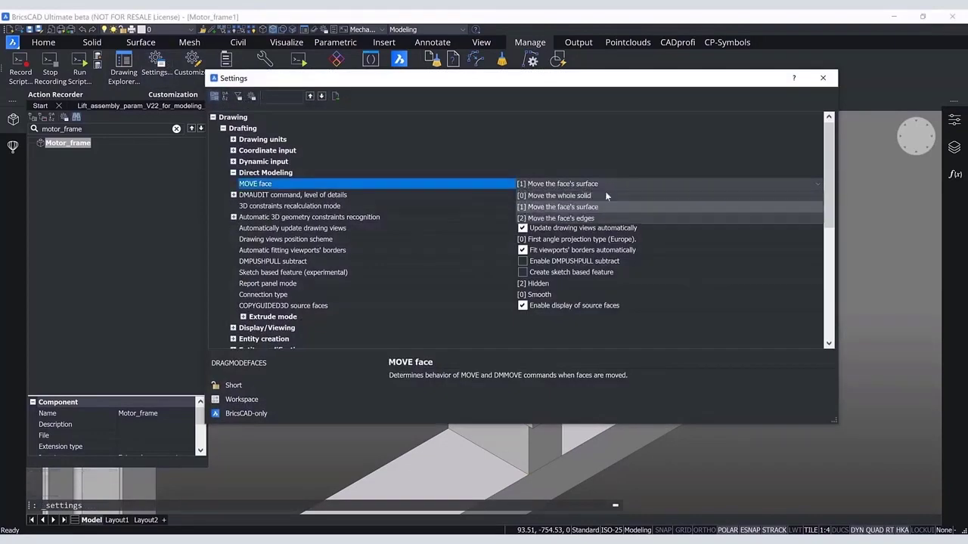
pyautogui.click(616, 218)
pyautogui.click(617, 219)
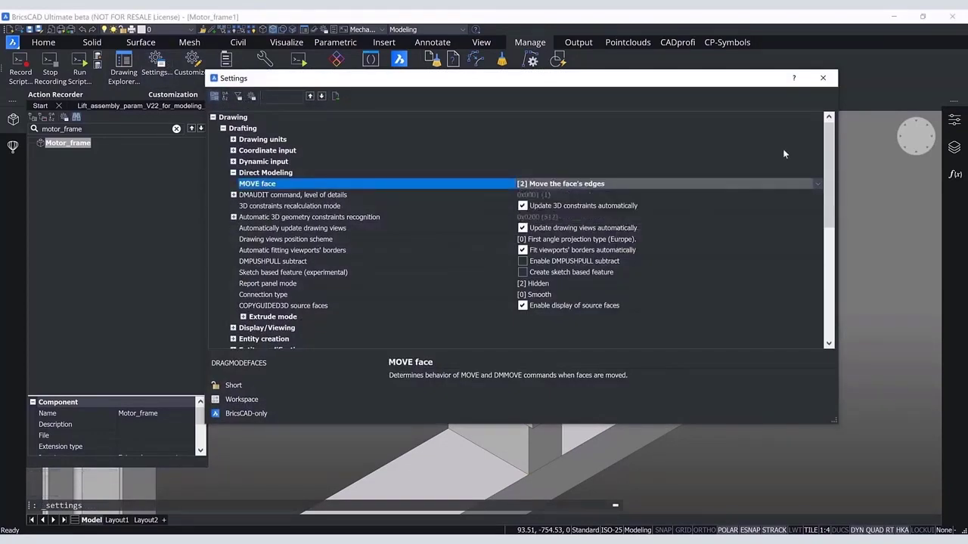
pyautogui.click(823, 79)
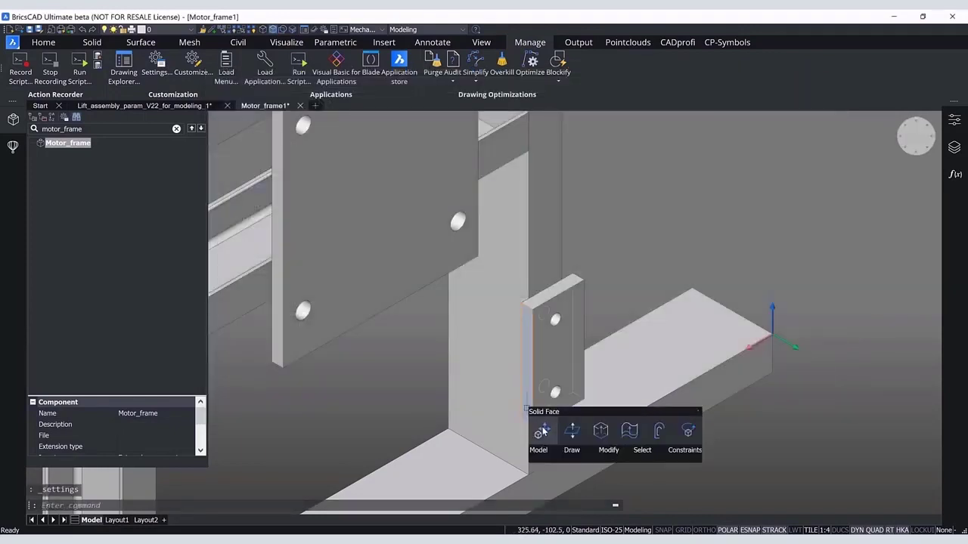
# Skew the small two-hole plate by moving its narrow side face with its edges, and undo the move.
pyautogui.click(538, 428)
pyautogui.click(524, 425)
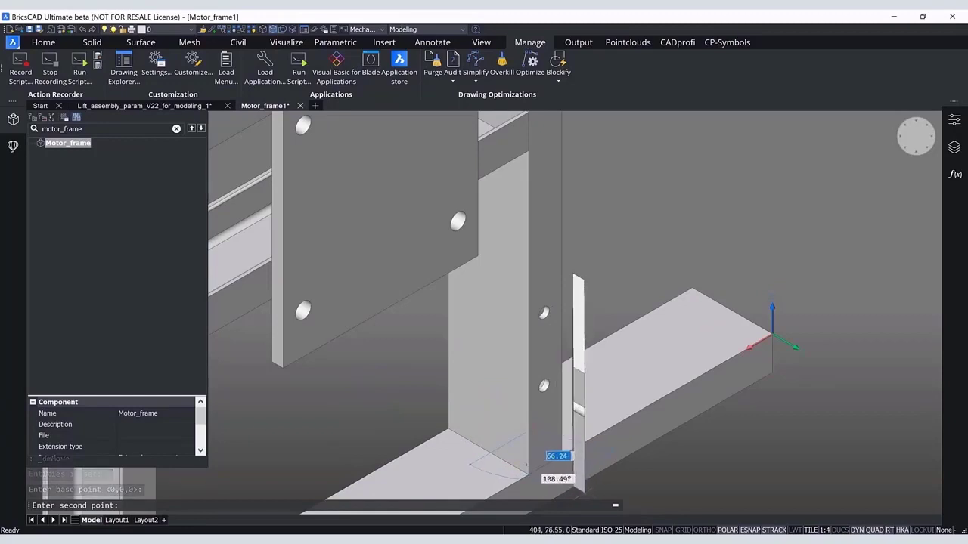
pyautogui.keyDown('shift'); pyautogui.moveTo(578, 482); pyautogui.dragTo(512, 473, button='middle'); pyautogui.keyUp('shift')
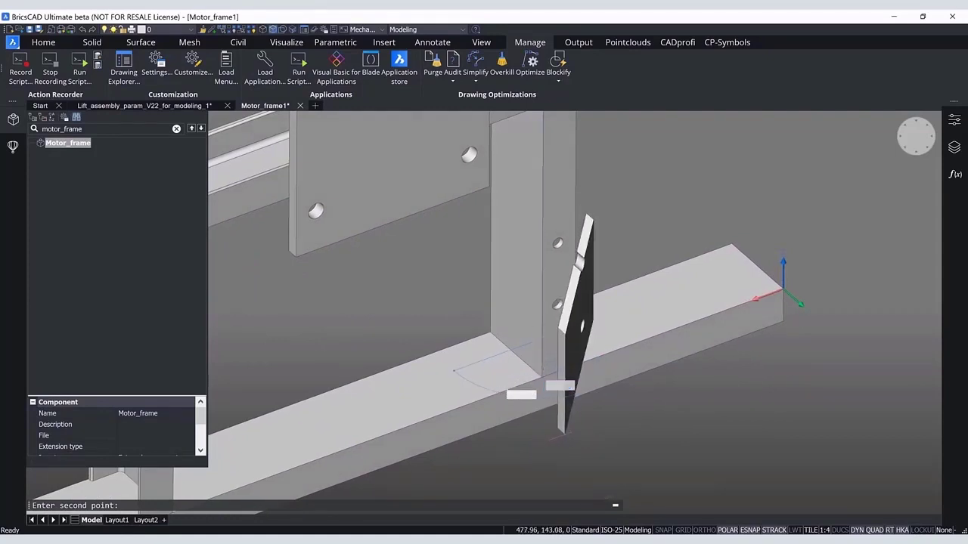
pyautogui.click(563, 434)
pyautogui.keyDown('shift'); pyautogui.moveTo(670, 433); pyautogui.dragTo(621, 465, button='middle'); pyautogui.keyUp('shift')
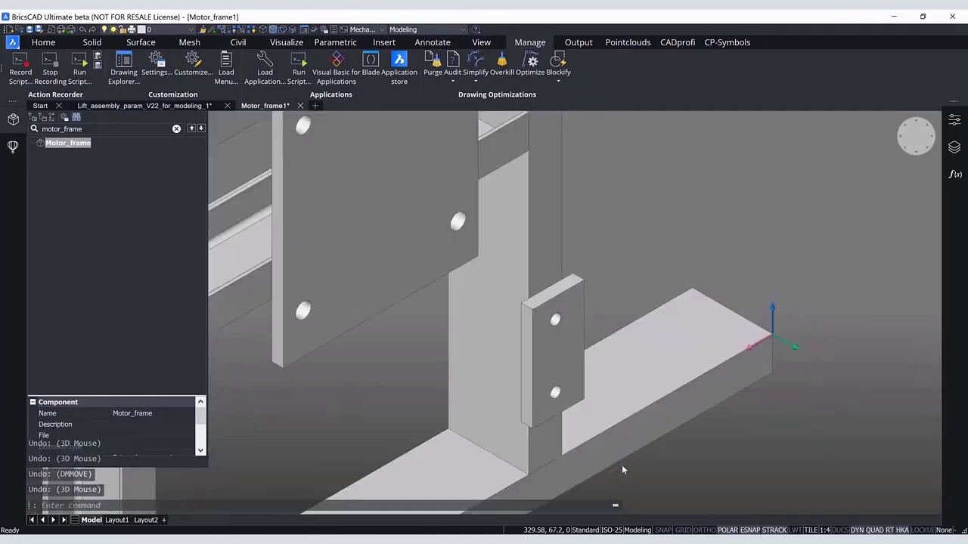
# Restore the MOVE face option in the Direct Modeling settings to "Move the face's surface".
pyautogui.click(159, 66)
pyautogui.click(614, 183)
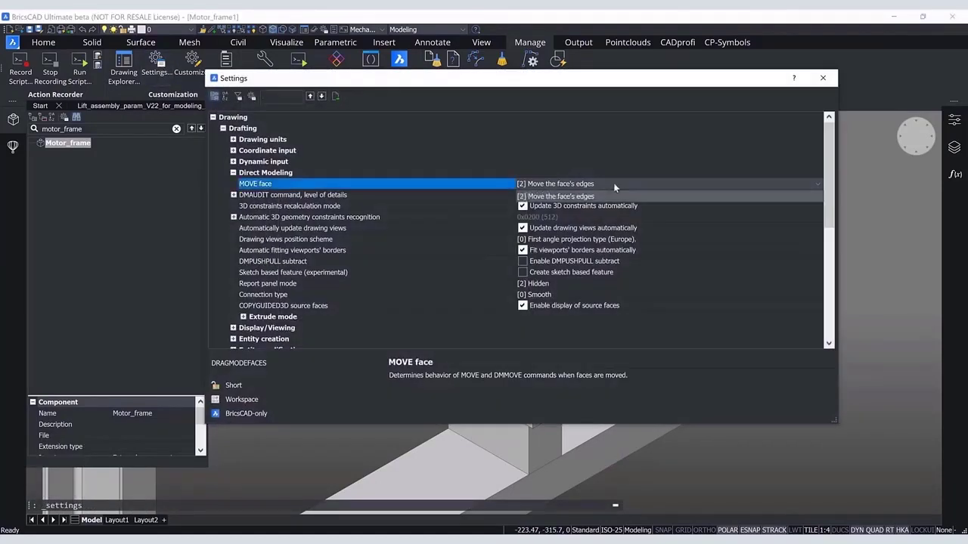
pyautogui.click(635, 206)
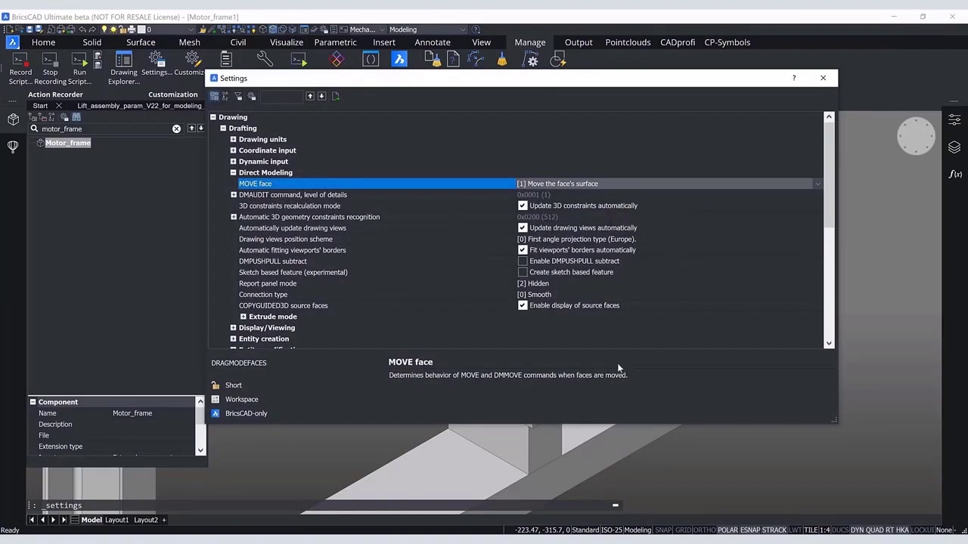
# Review the four Extrude mode settings, from Resolve intersection to Unite adjacent surfaces, and close the settings.
pyautogui.click(243, 317)
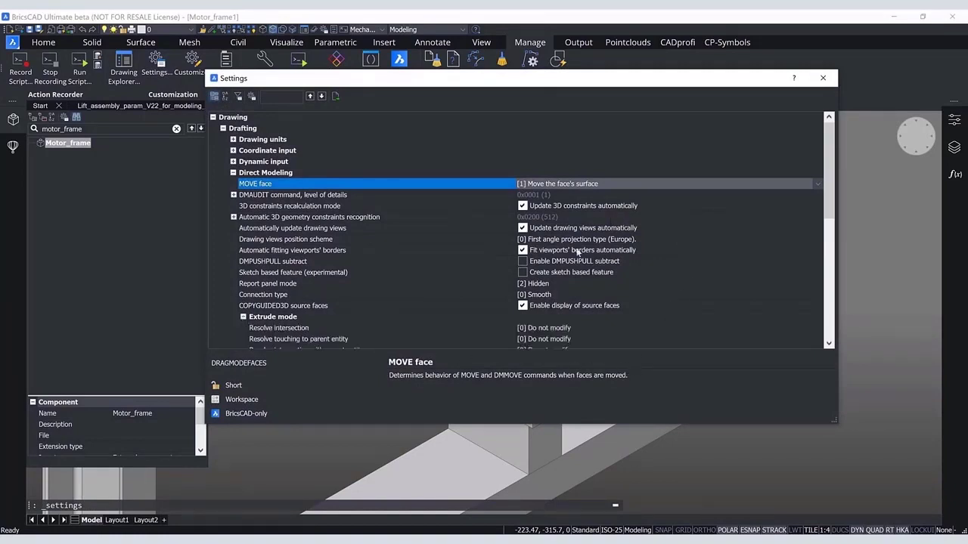
pyautogui.scroll(-3, 576, 249)
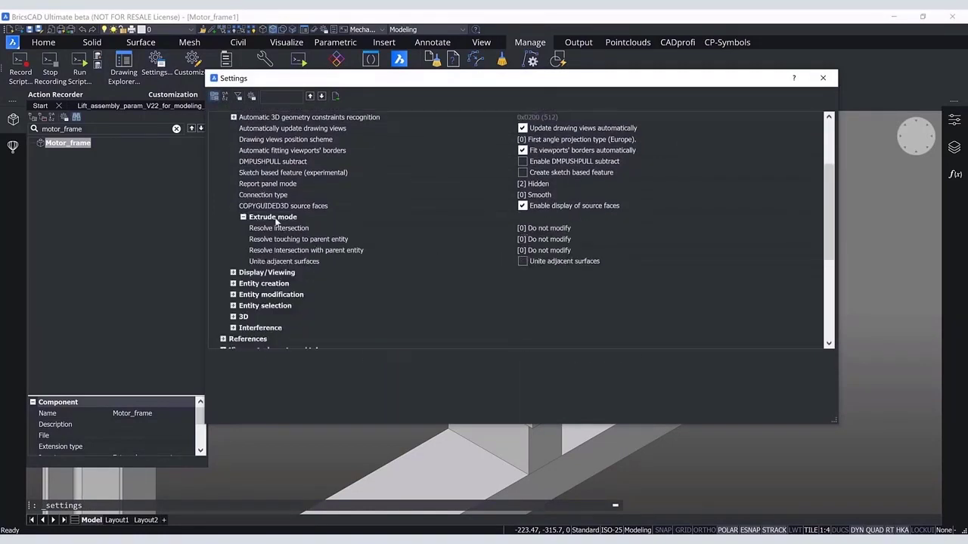
pyautogui.click(285, 229)
pyautogui.click(284, 240)
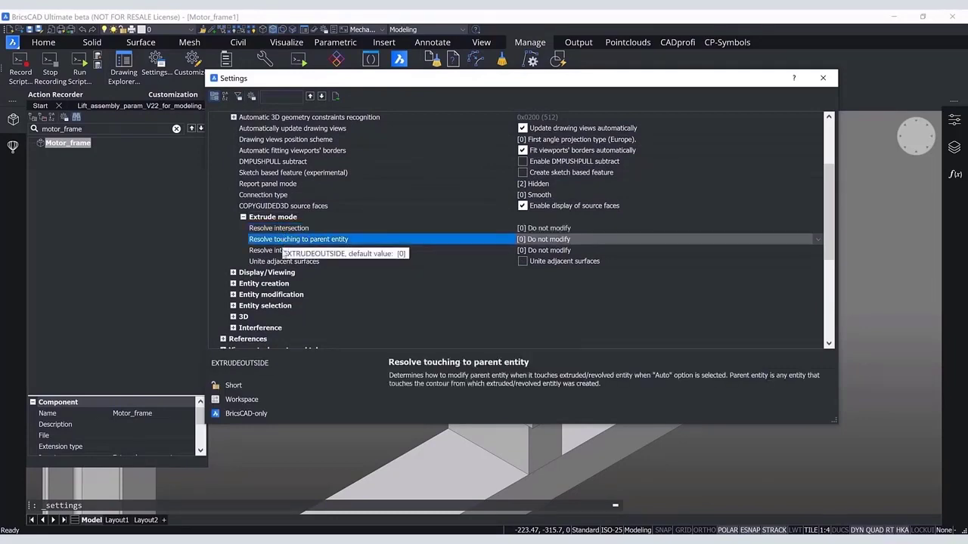
pyautogui.click(286, 251)
pyautogui.click(301, 262)
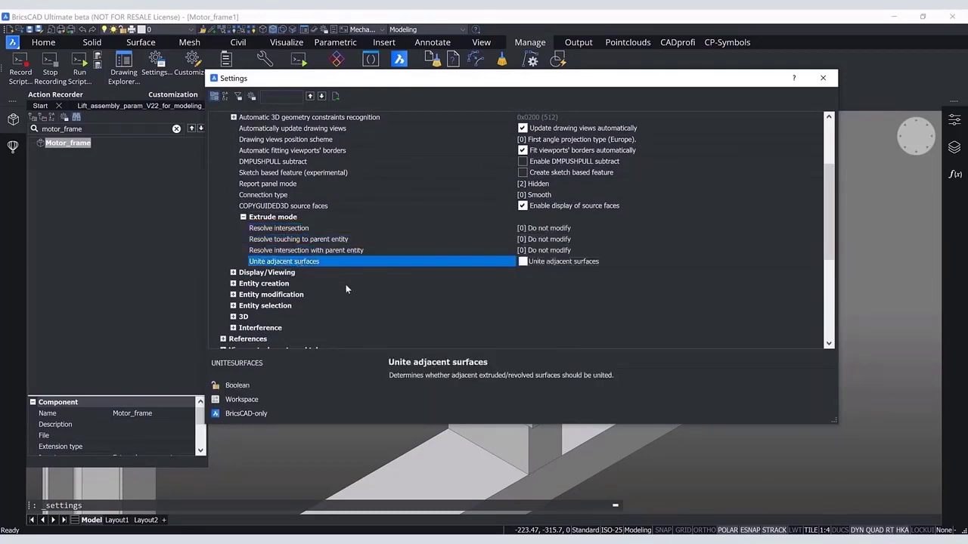
pyautogui.click(478, 317)
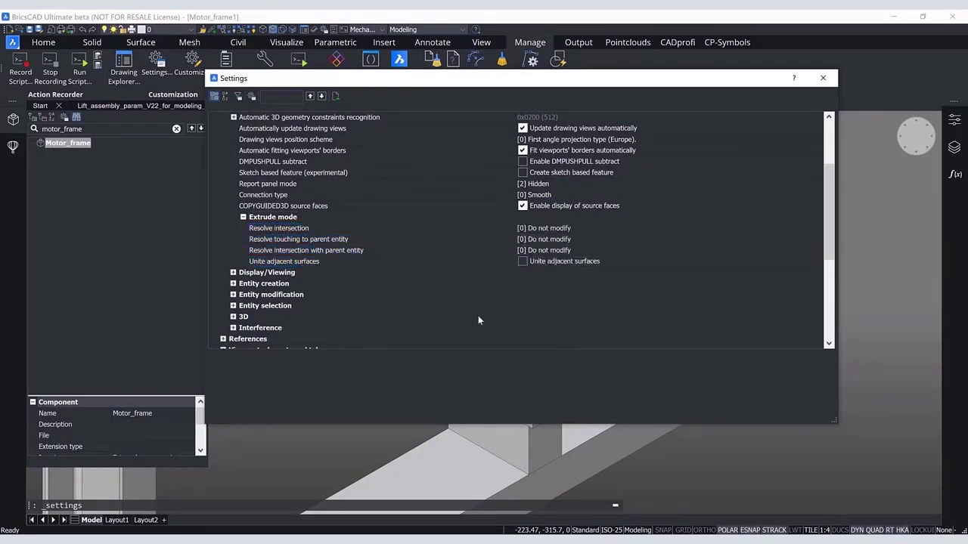
pyautogui.click(823, 79)
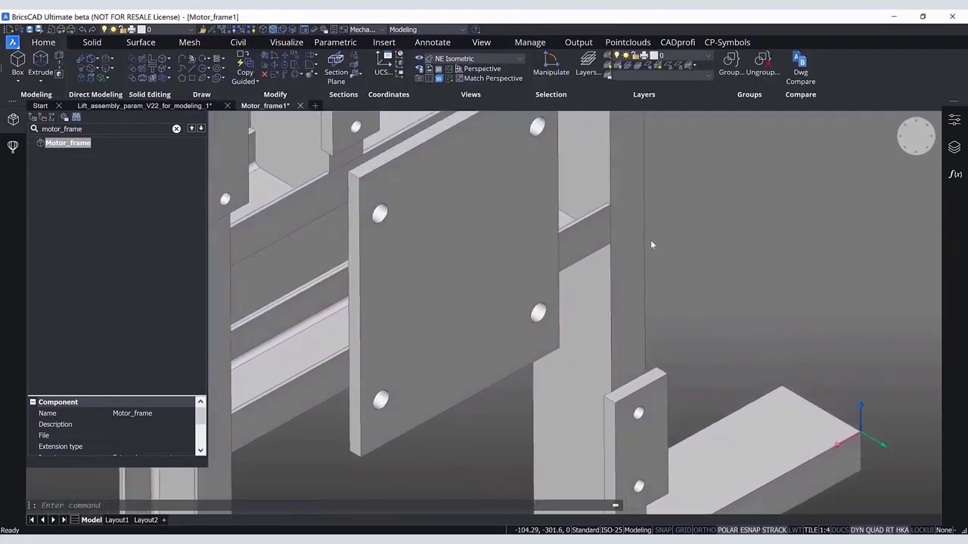
# With dynamic UCS on, draw a circle of about 64 mm radius near the centre of the large four-hole plate's front face.
pyautogui.keyDown('shift'); pyautogui.moveTo(650, 240); pyautogui.dragTo(571, 443, button='middle'); pyautogui.keyUp('shift')
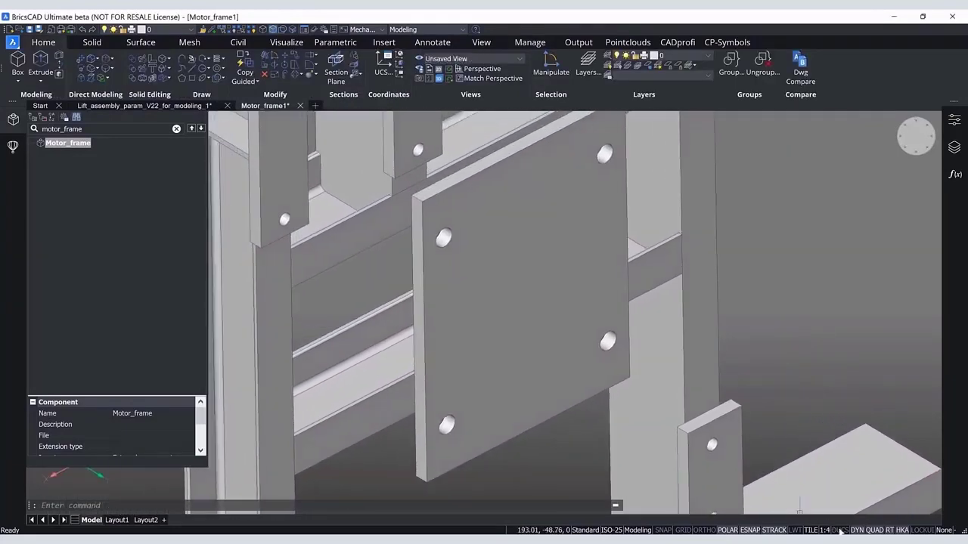
pyautogui.click(202, 69)
pyautogui.click(521, 280)
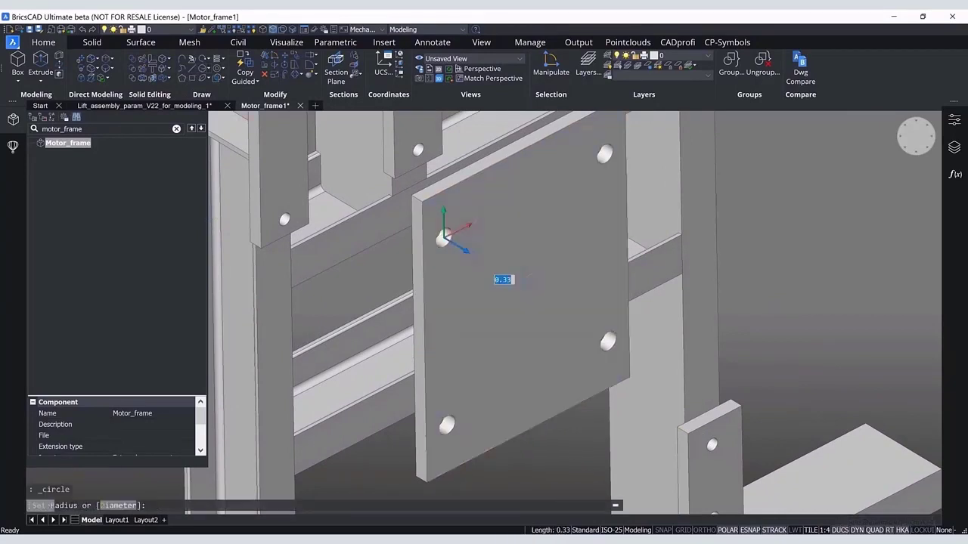
pyautogui.click(556, 282)
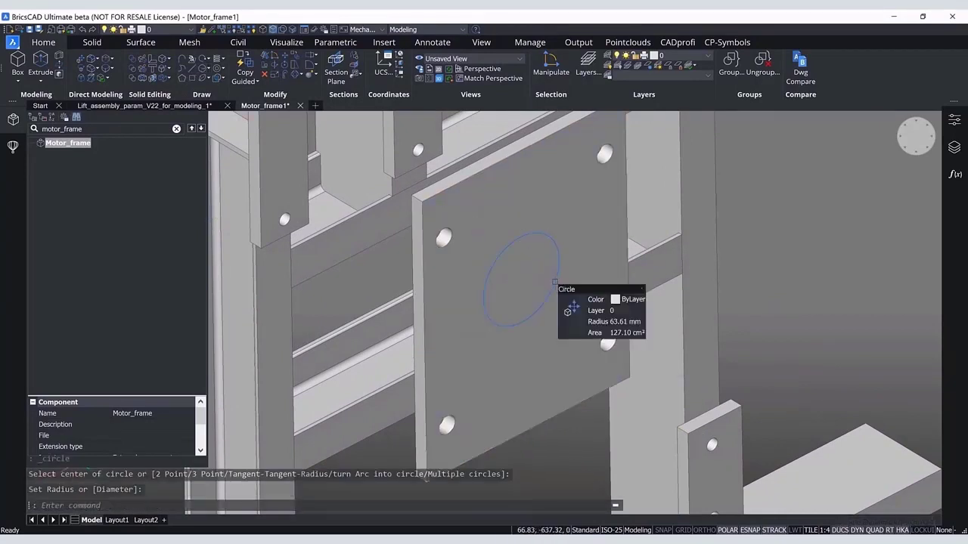
# Extrude the circle backward through the large four-hole plate as a solid, and undo the extrusion.
pyautogui.moveTo(574, 309)
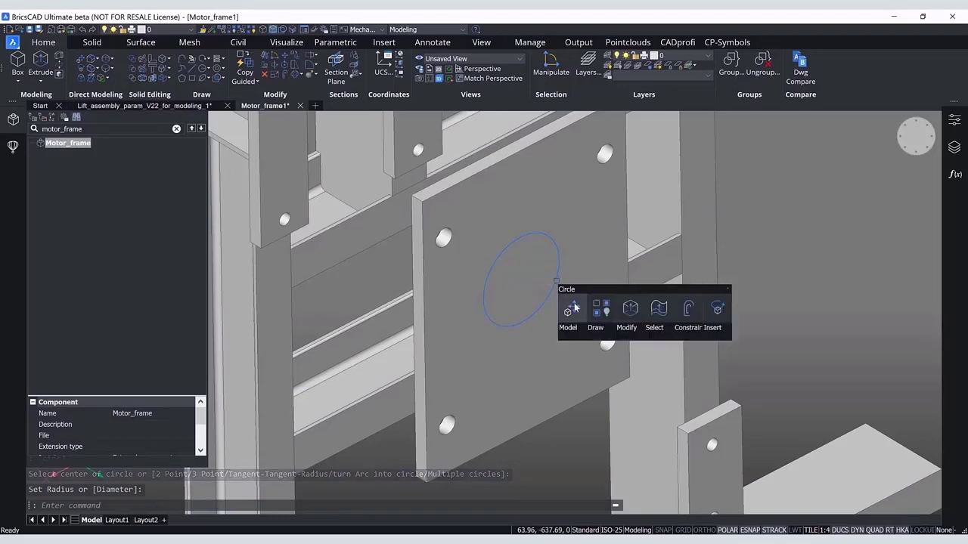
pyautogui.click(631, 308)
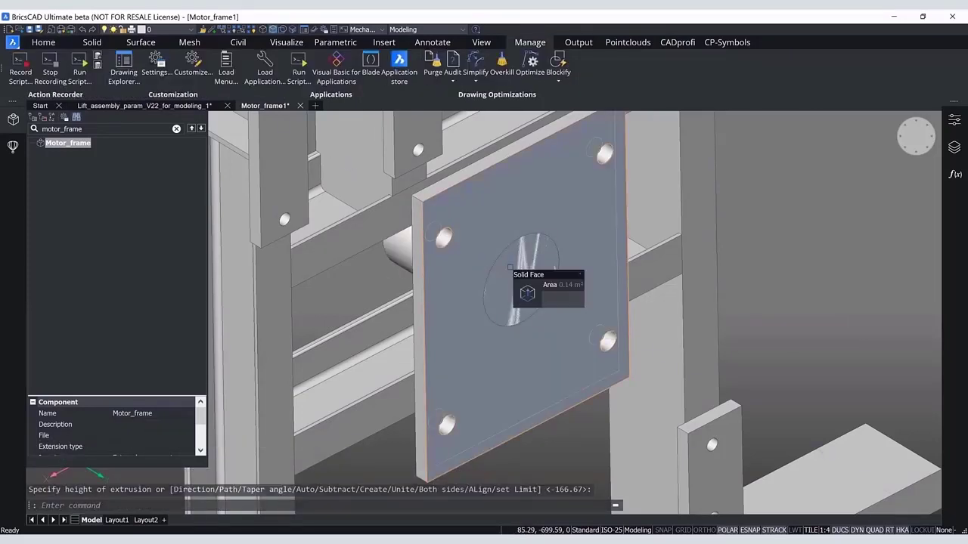
pyautogui.click(510, 267)
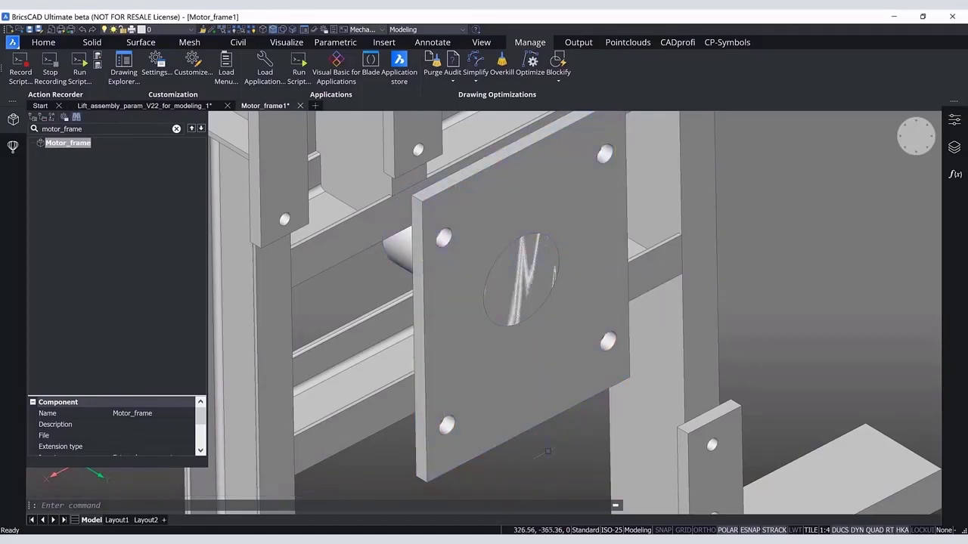
pyautogui.hotkey('ctrl', 'z')
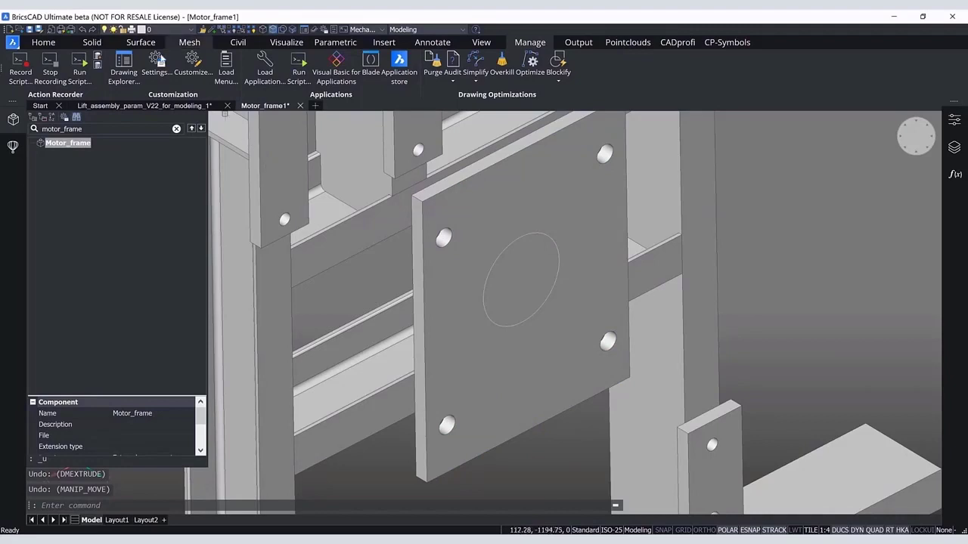
# Set the Extrude mode option Resolve intersection with parent entity to "Subtract created entity from parent" and close the settings.
pyautogui.click(157, 64)
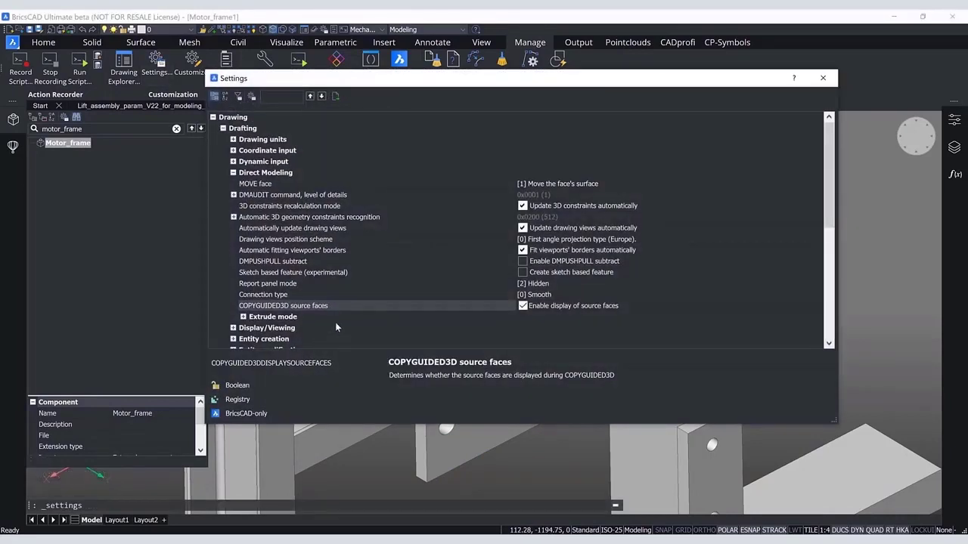
pyautogui.scroll(-1, 336, 326)
pyautogui.click(244, 284)
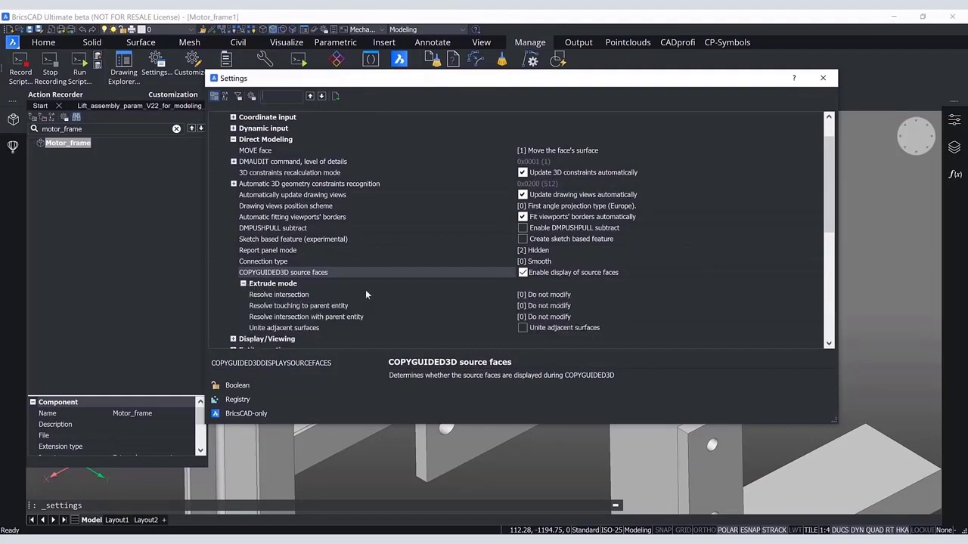
pyautogui.click(439, 296)
pyautogui.click(438, 307)
pyautogui.click(439, 317)
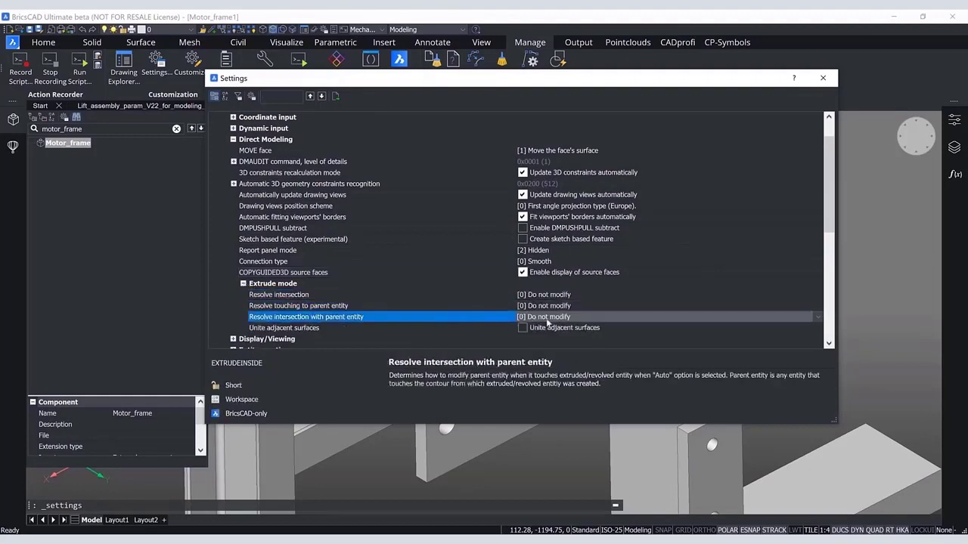
pyautogui.click(556, 318)
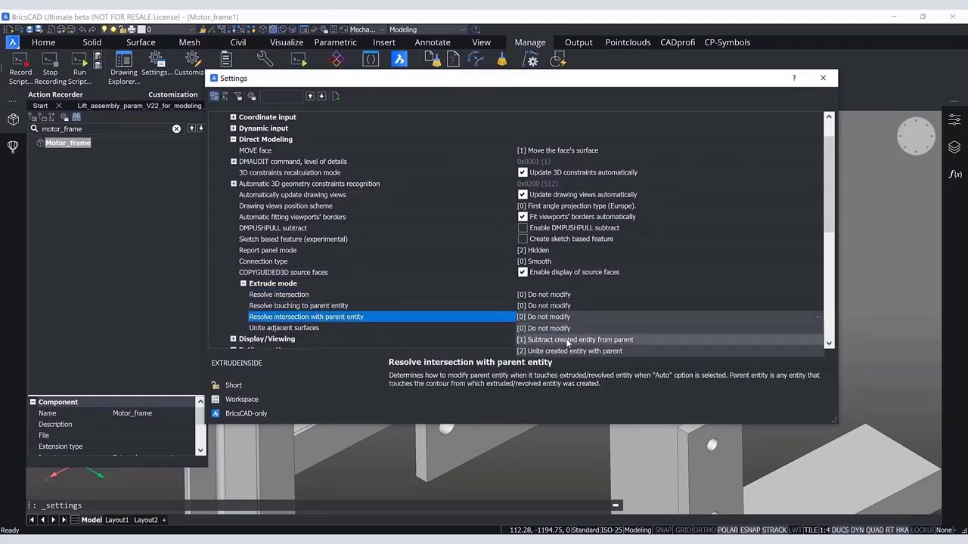
pyautogui.click(567, 342)
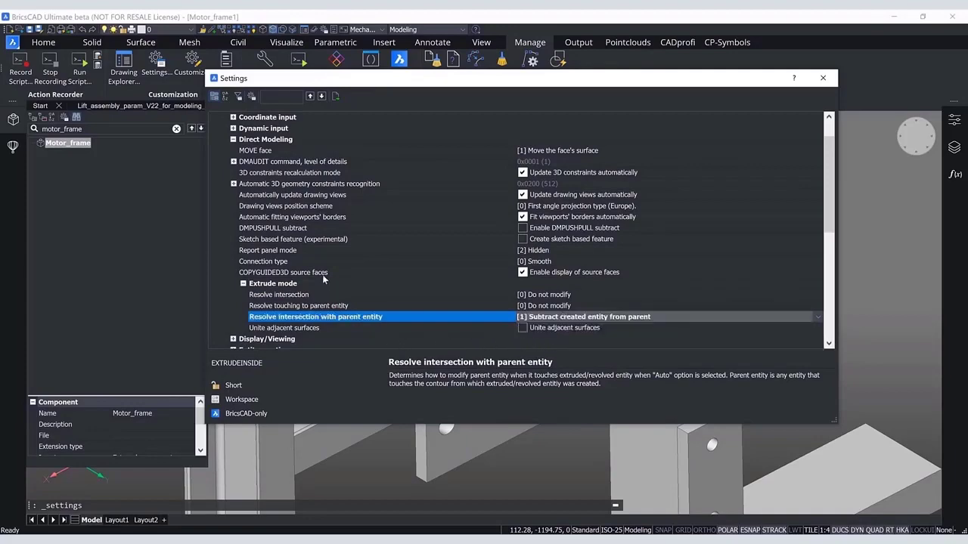
pyautogui.click(323, 274)
pyautogui.click(822, 78)
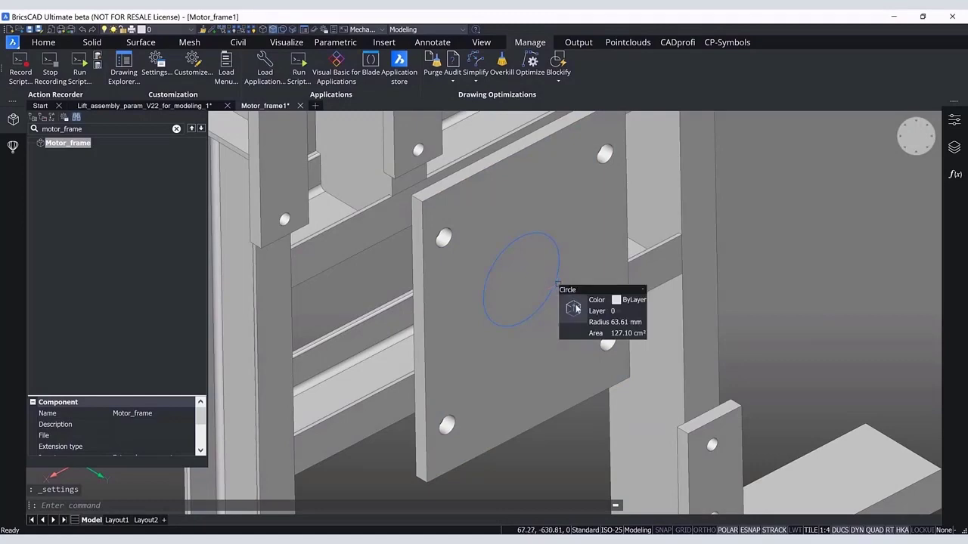
# Extrude the circle backward through the large four-hole plate to cut a round hole.
pyautogui.click(557, 283)
pyautogui.click(339, 276)
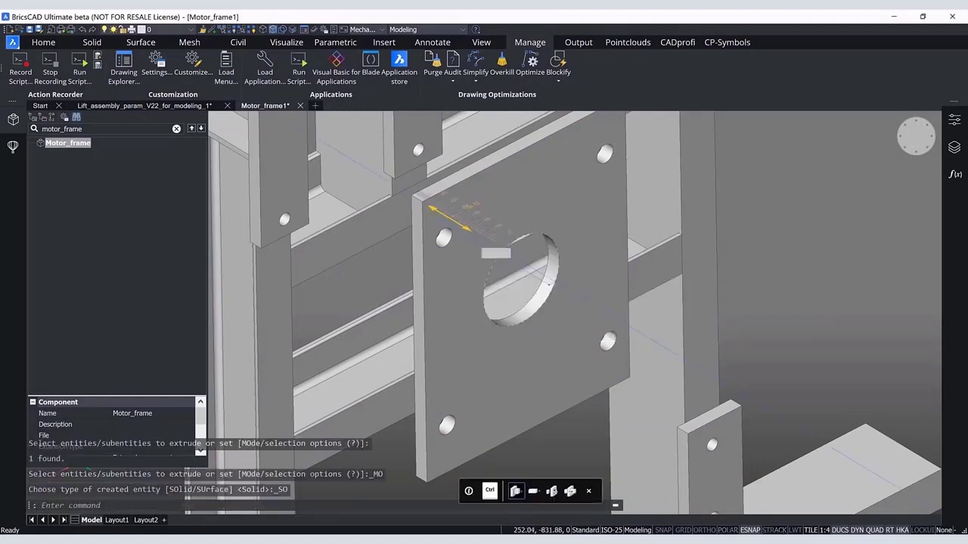
pyautogui.keyDown('shift'); pyautogui.moveTo(339, 276); pyautogui.dragTo(239, 238, button='middle'); pyautogui.keyUp('shift')
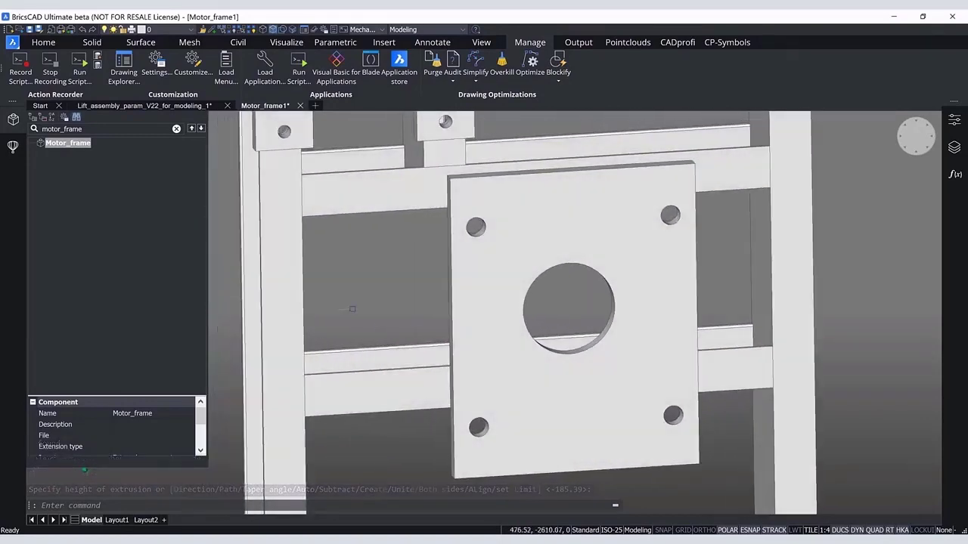
# Set the Extrude mode option Resolve touching to parent entity to "Unite parent with created entity".
pyautogui.scroll(5, 444, 378)
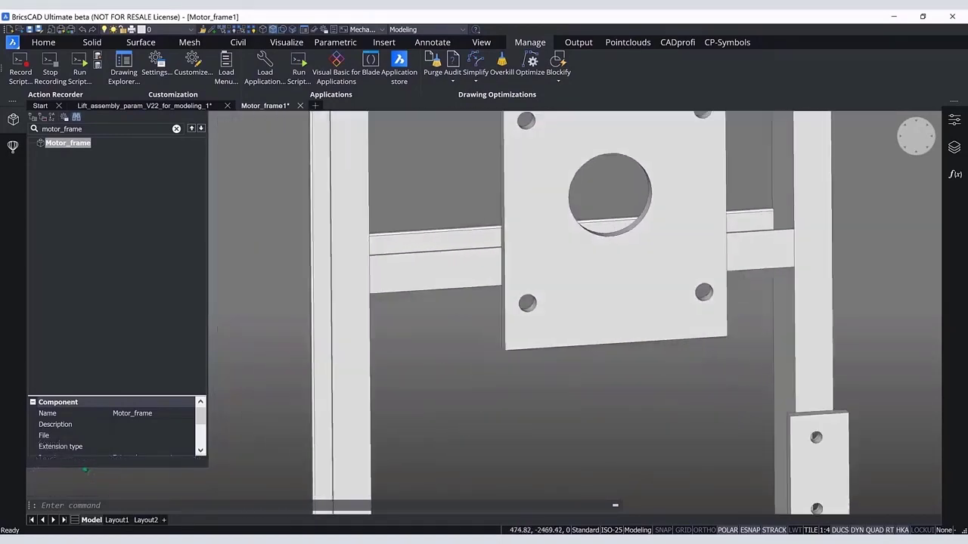
pyautogui.scroll(5, 484, 433)
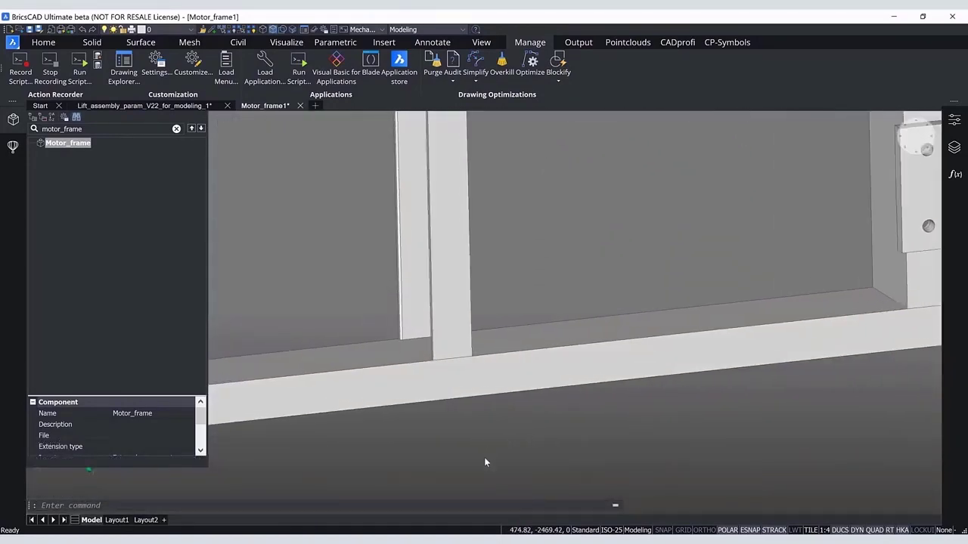
pyautogui.scroll(1, 486, 469)
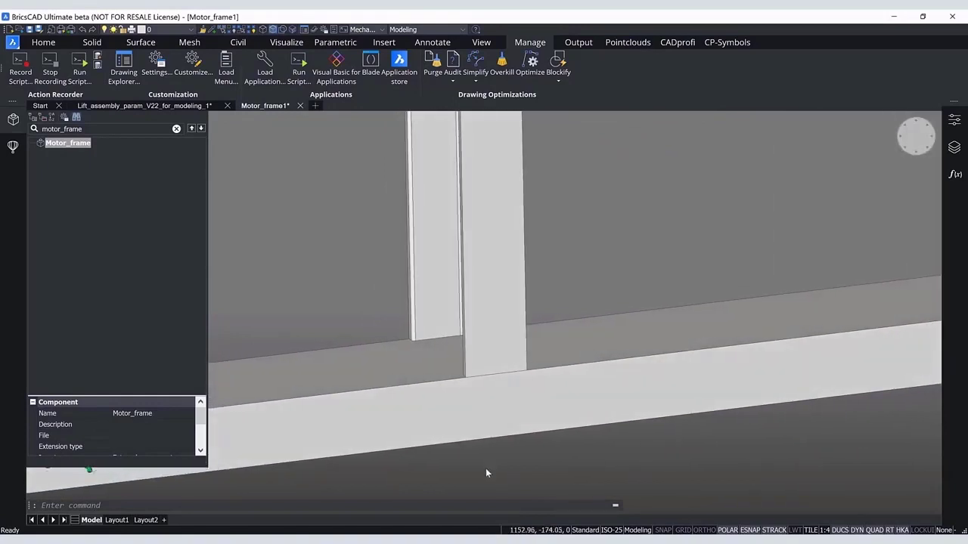
pyautogui.scroll(5, 485, 474)
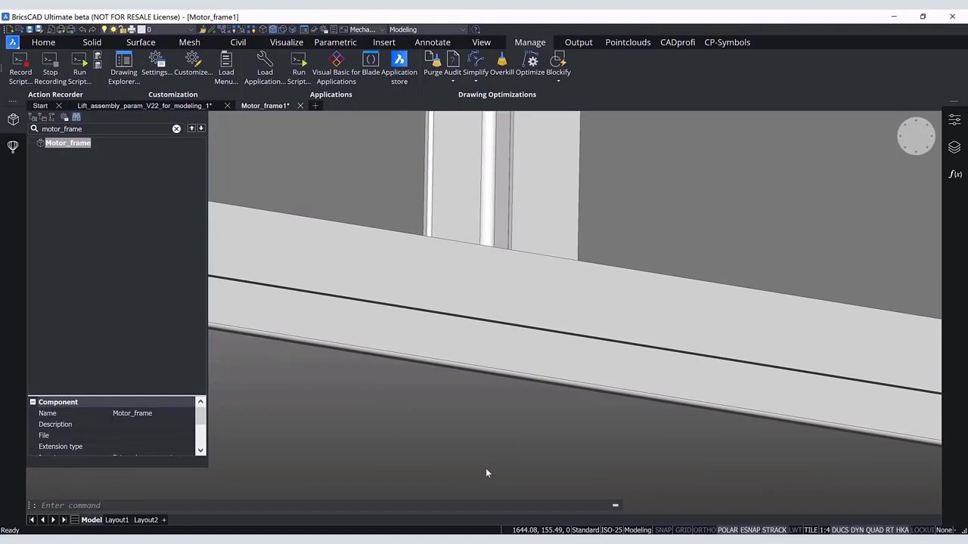
pyautogui.click(158, 67)
pyautogui.click(244, 317)
pyautogui.scroll(-2, 245, 317)
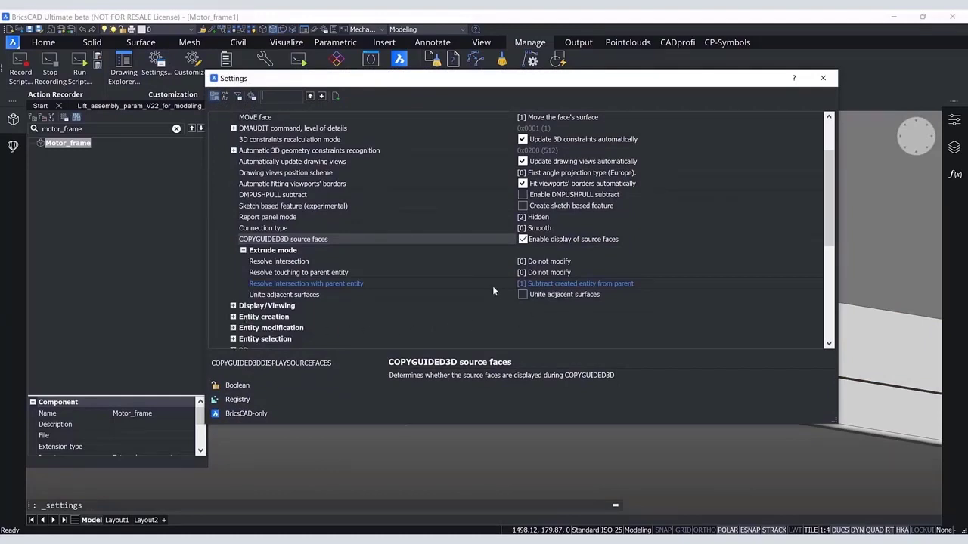
pyautogui.click(487, 274)
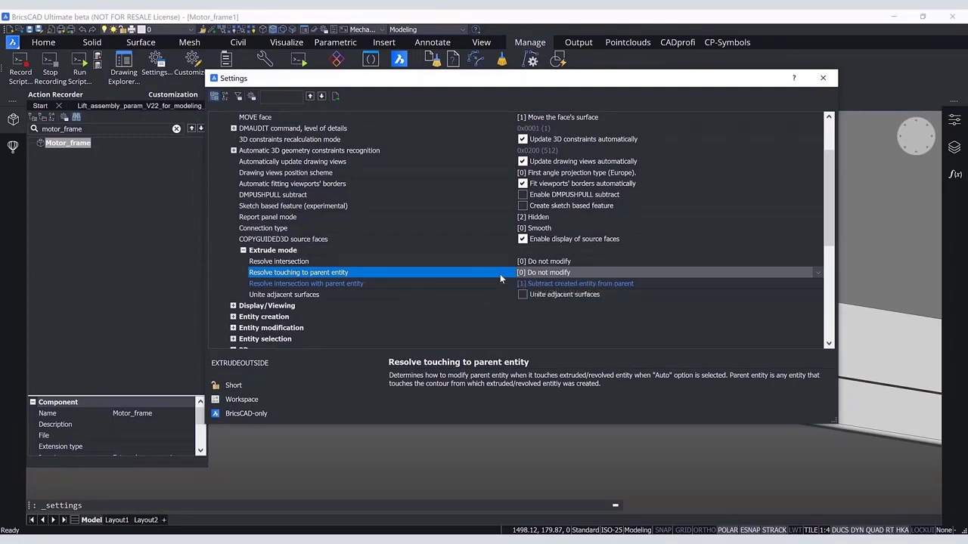
pyautogui.click(540, 277)
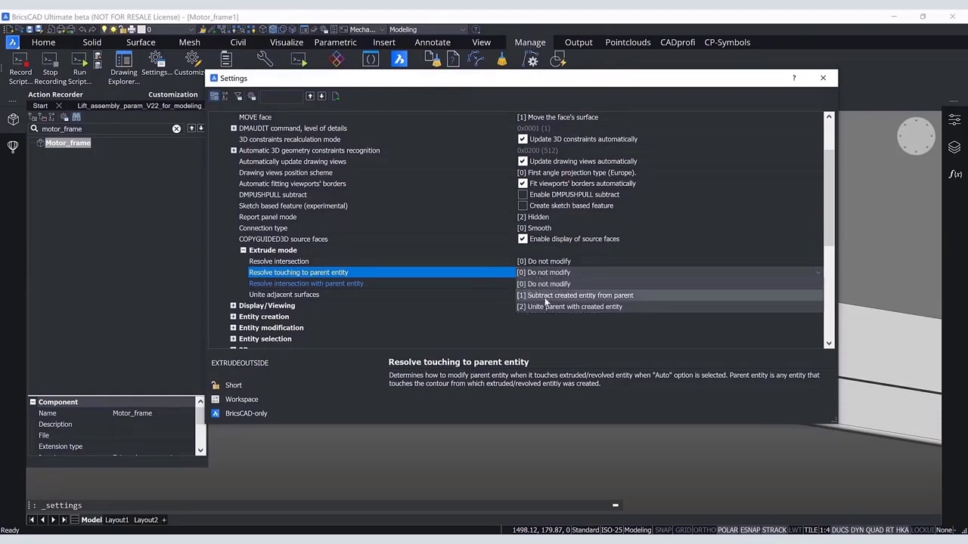
pyautogui.click(543, 307)
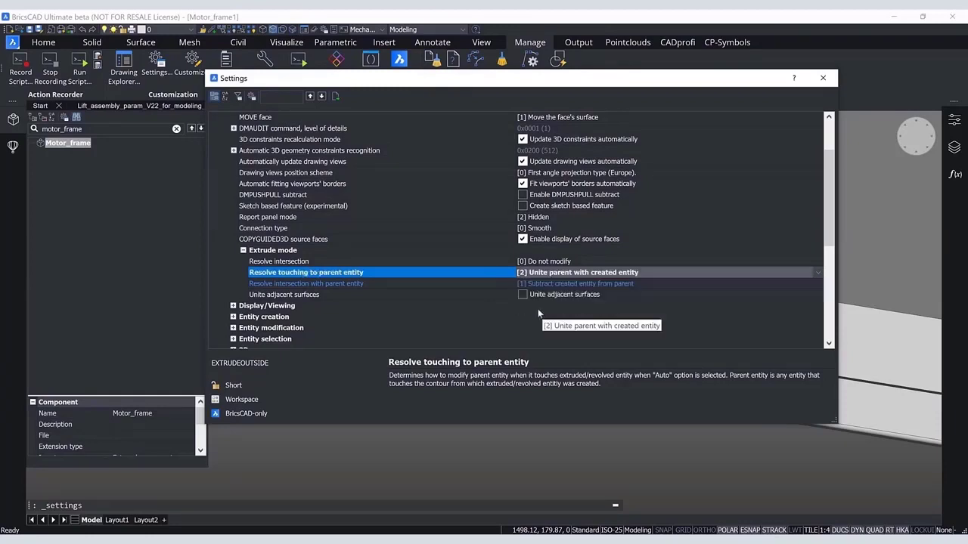
# Set the Extrude mode option Resolve intersection to "Subtract from intersected" and close the settings.
pyautogui.click(486, 261)
pyautogui.click(550, 260)
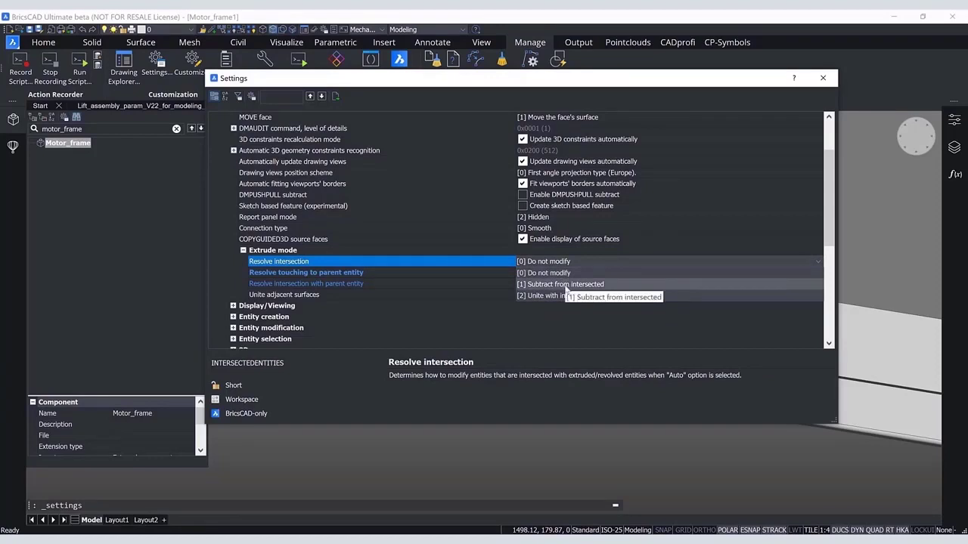
pyautogui.click(566, 285)
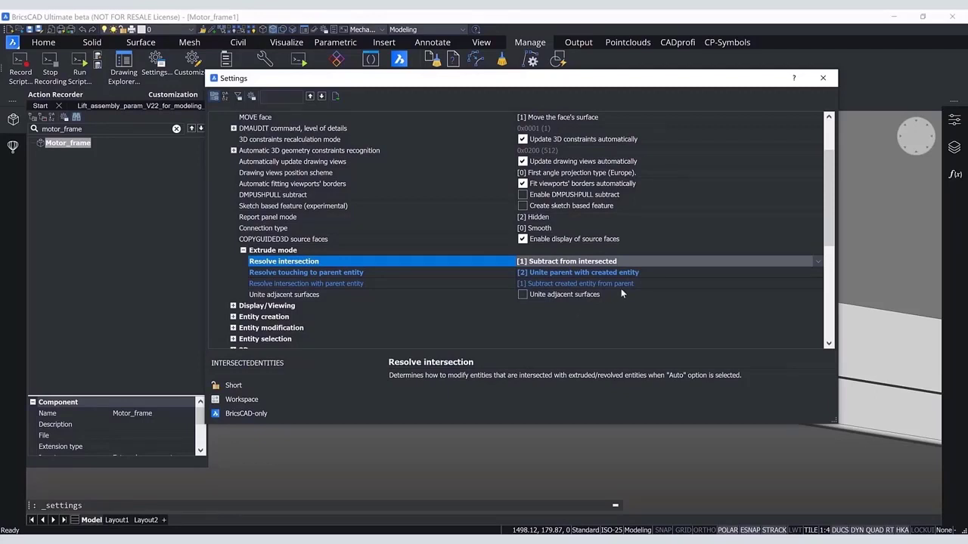
pyautogui.click(818, 80)
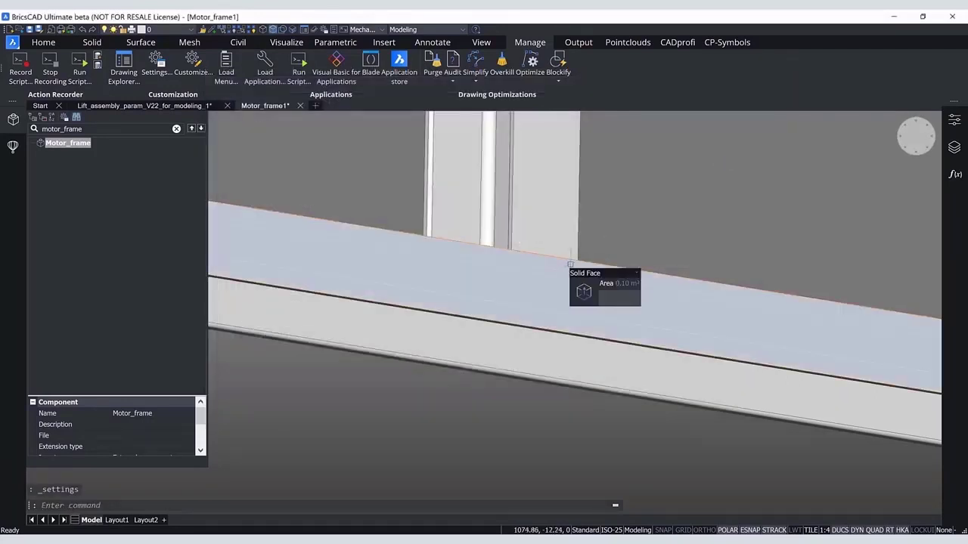
# Extrude the hidden bottom end face of the vertical channel post down into the horizontal beam beneath it.
pyautogui.press('Tab')
pyautogui.press('Tab')
pyautogui.press('Tab')
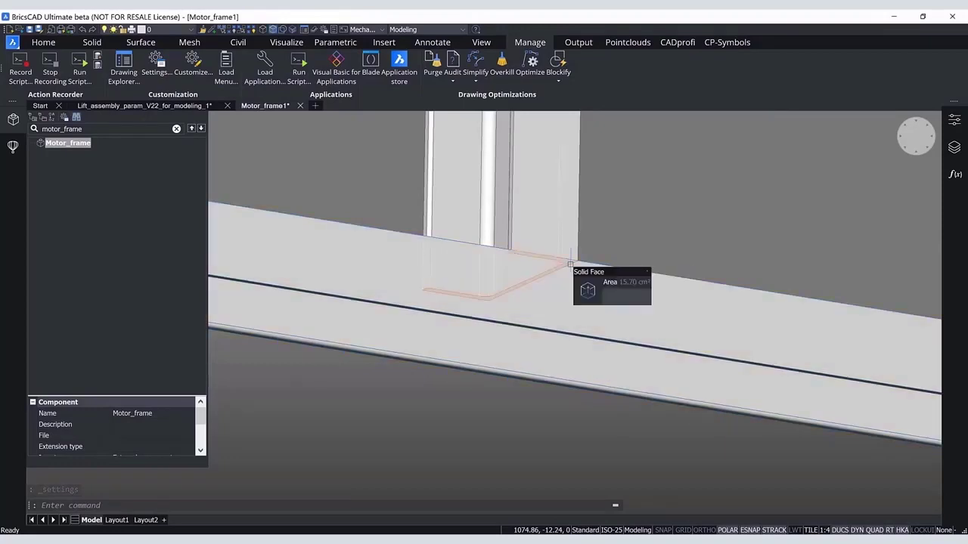
pyautogui.moveTo(593, 296)
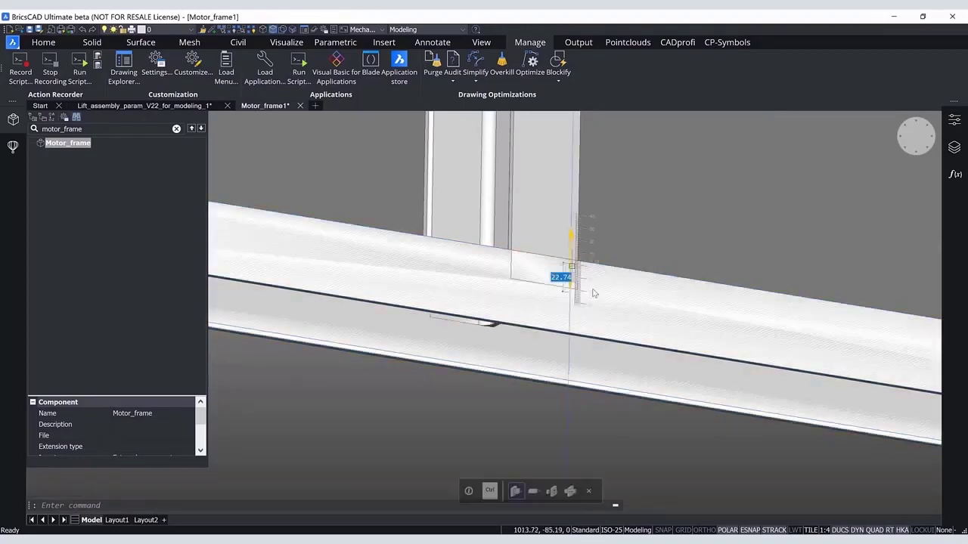
pyautogui.click(594, 297)
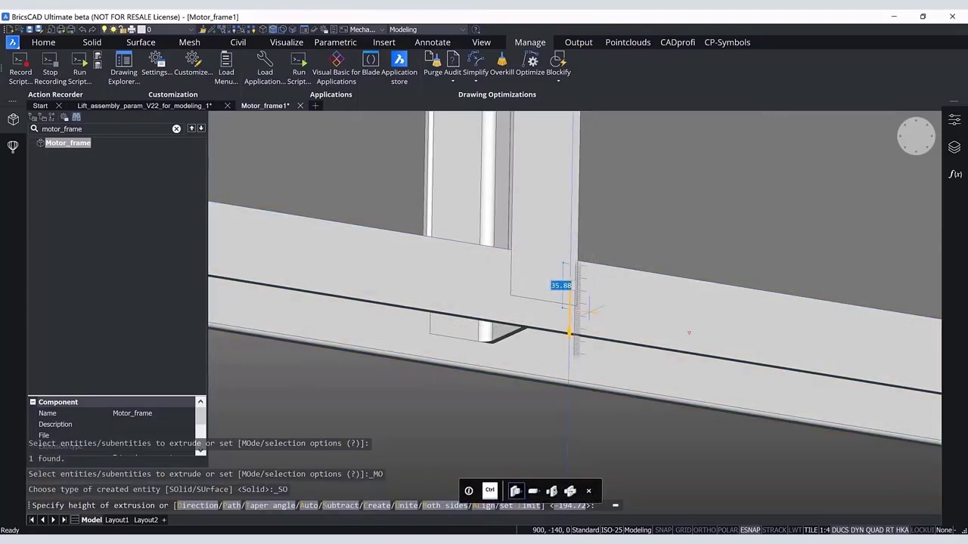
pyautogui.click(570, 333)
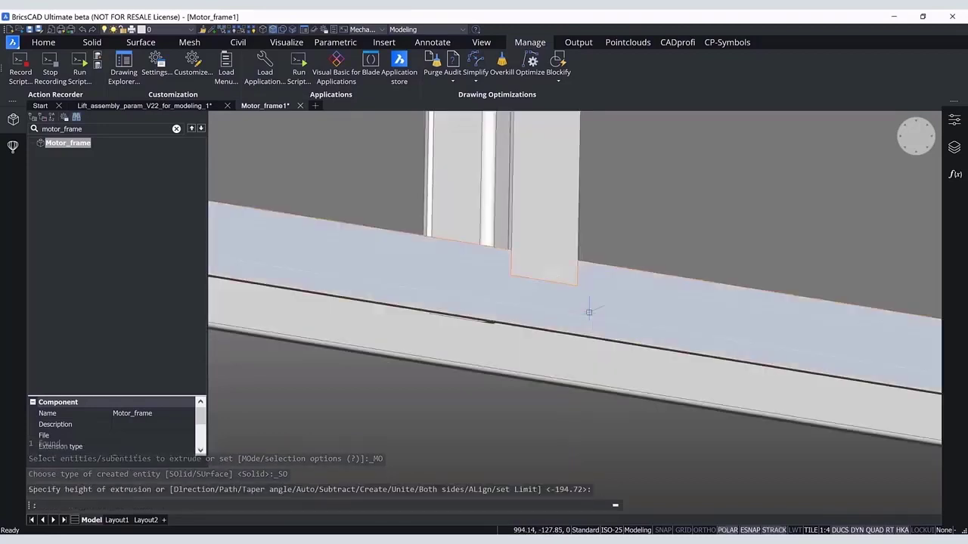
# Hide the vertical channel post to inspect the beam where the post meets it, and show the post again.
pyautogui.keyDown('shift'); pyautogui.moveTo(449, 429); pyautogui.dragTo(613, 332, button='middle'); pyautogui.keyUp('shift')
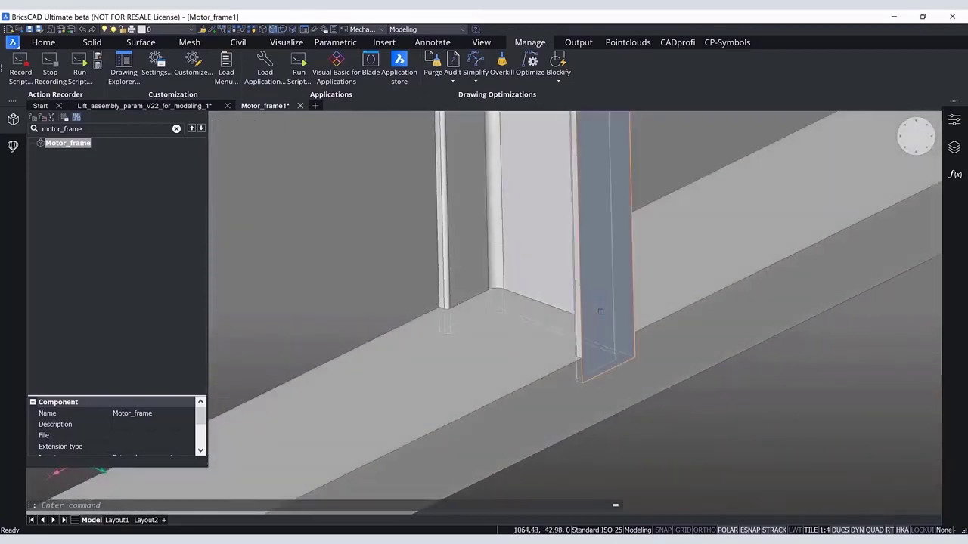
pyautogui.click(601, 312)
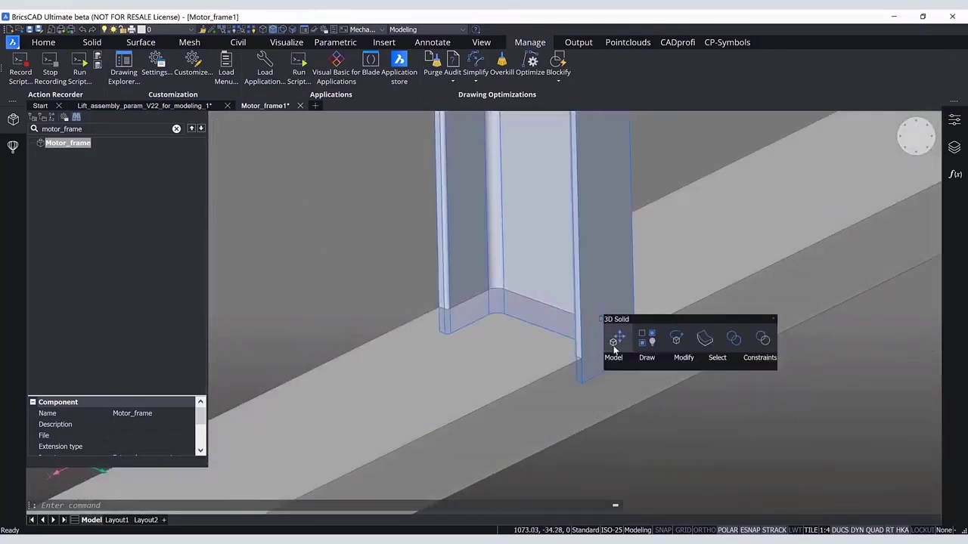
pyautogui.click(644, 340)
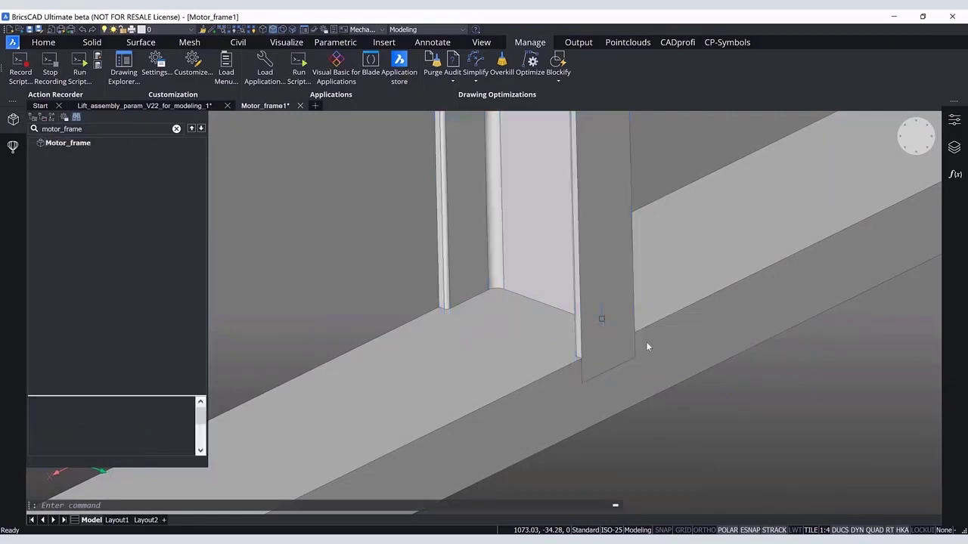
pyautogui.scroll(3, 741, 422)
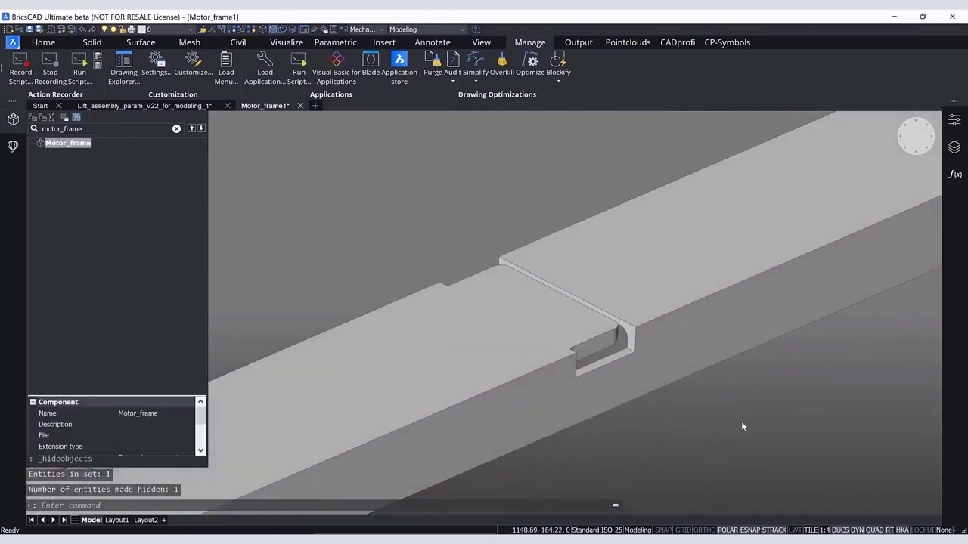
pyautogui.scroll(2, 741, 424)
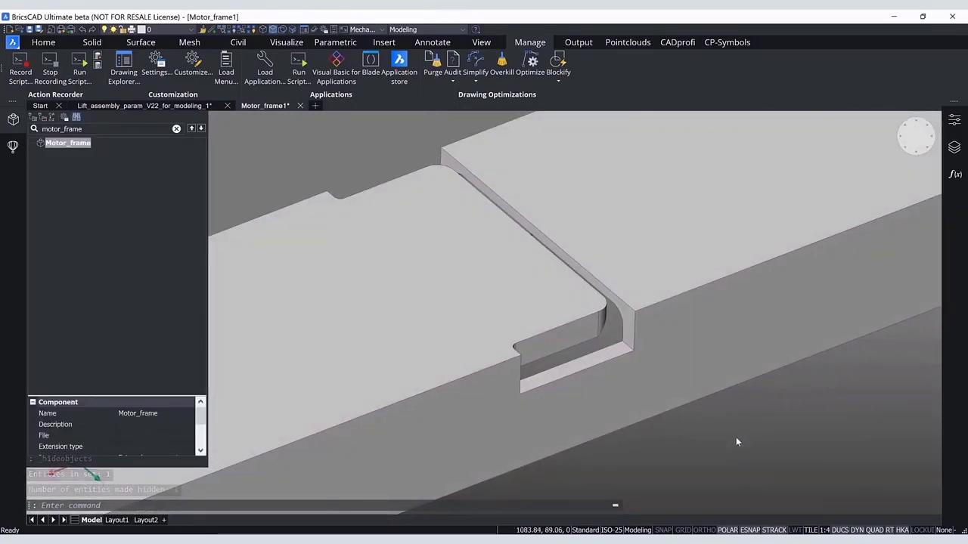
pyautogui.scroll(2, 736, 437)
pyautogui.keyDown('shift'); pyautogui.moveTo(736, 438); pyautogui.dragTo(663, 479, button='middle'); pyautogui.keyUp('shift')
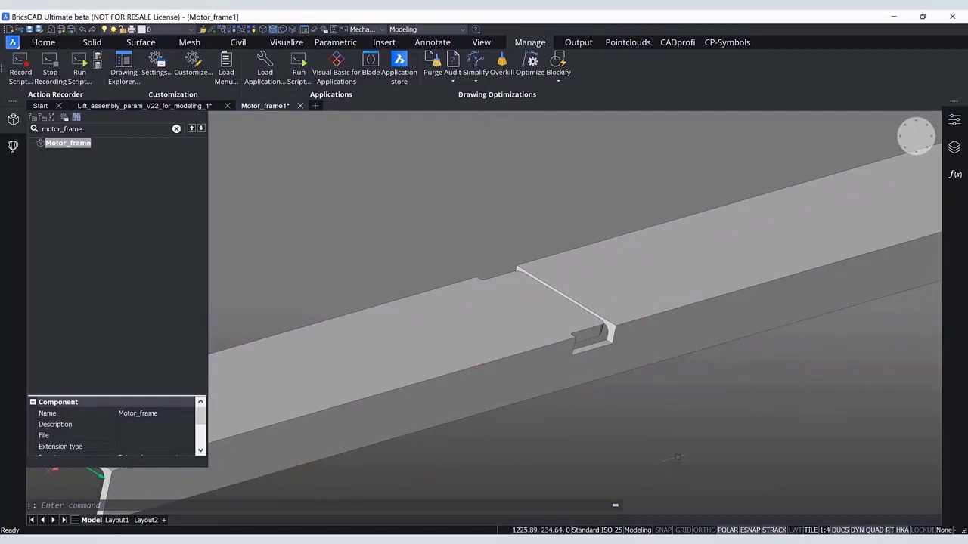
pyautogui.click(252, 30)
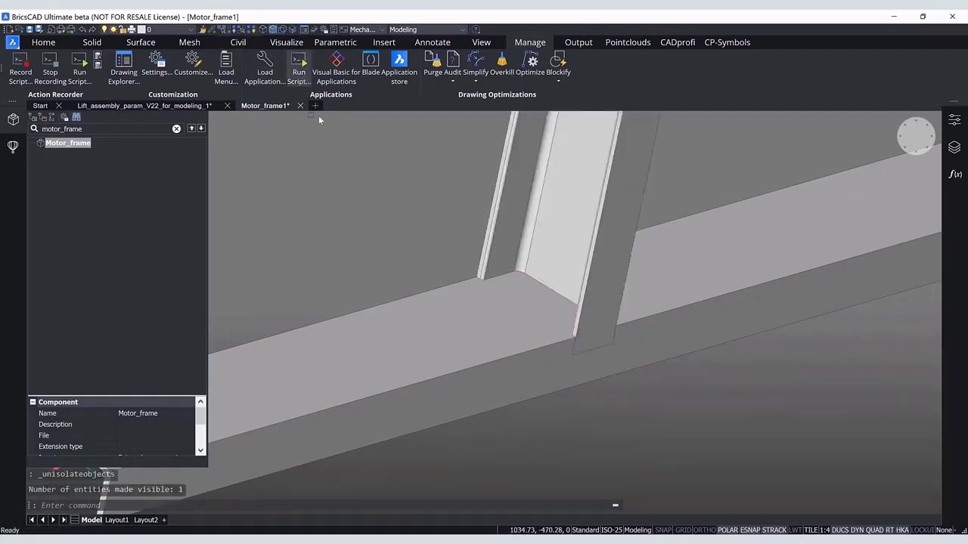
pyautogui.keyDown('shift'); pyautogui.moveTo(543, 131); pyautogui.dragTo(549, 131, button='middle'); pyautogui.keyUp('shift')
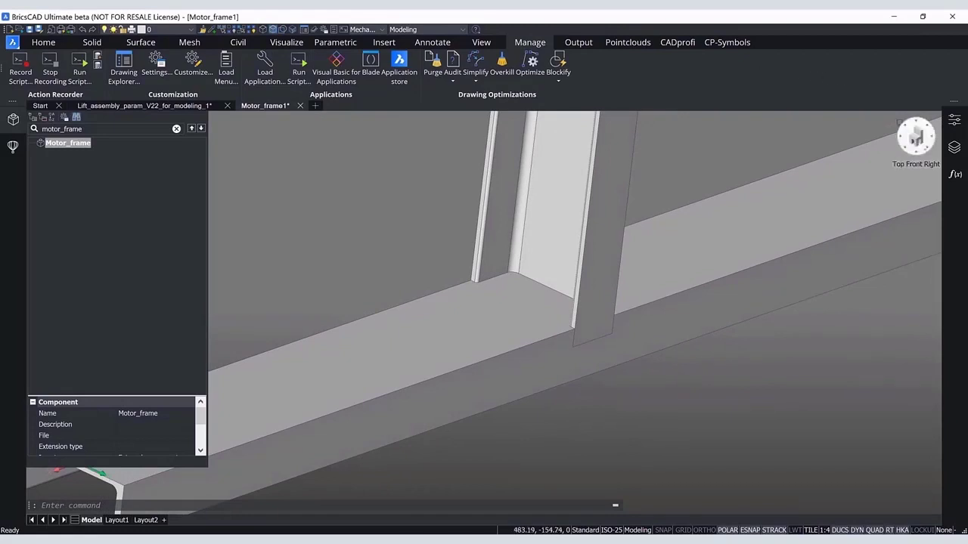
# Enable the Extrude mode option Unite adjacent surfaces in the Direct Modeling settings and close the settings.
pyautogui.click(927, 147)
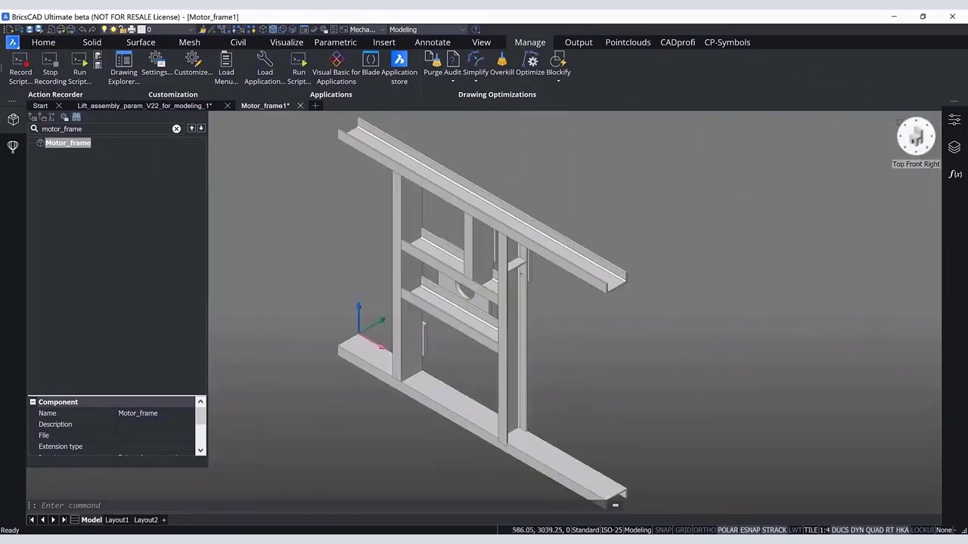
pyautogui.moveTo(459, 351); pyautogui.dragTo(597, 285, button='middle')
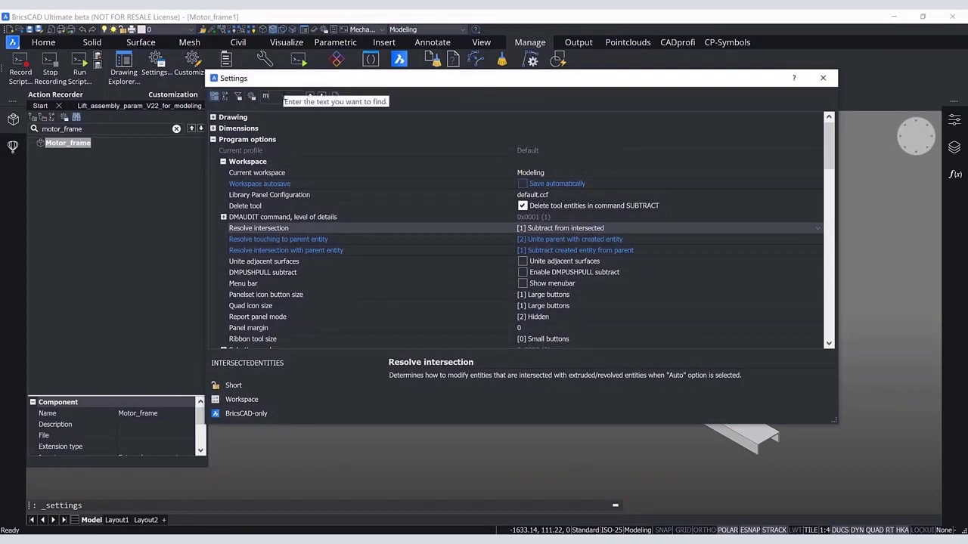
pyautogui.write('odelling')
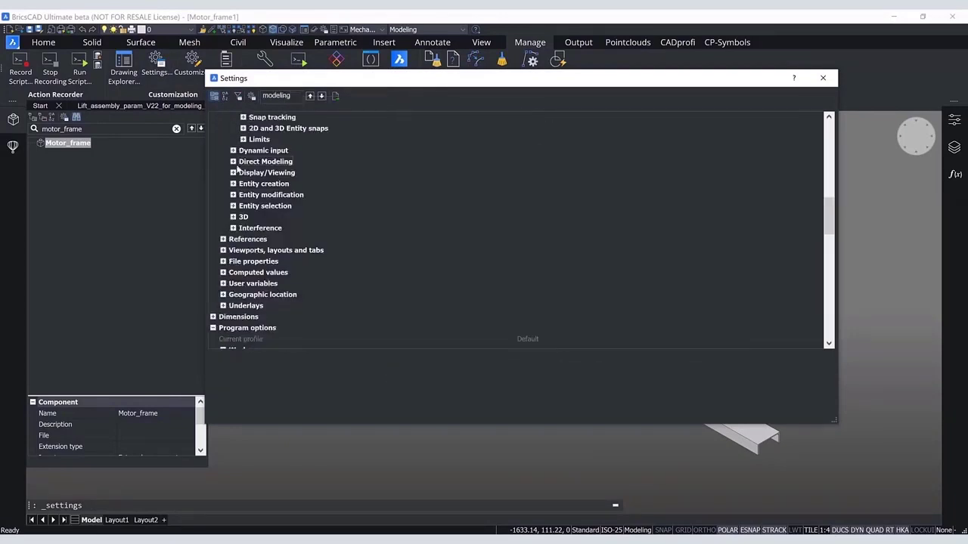
pyautogui.click(232, 162)
pyautogui.click(242, 306)
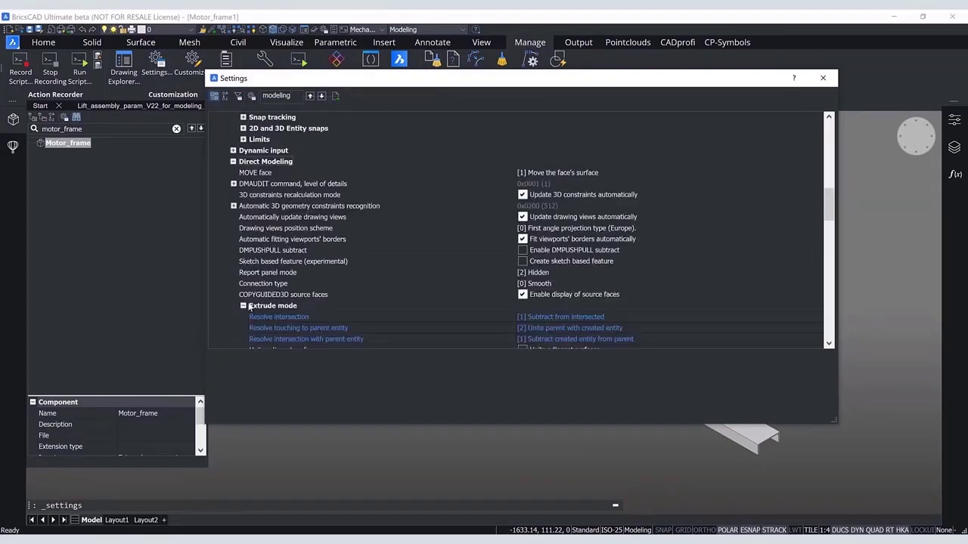
pyautogui.scroll(-4, 436, 211)
pyautogui.click(315, 218)
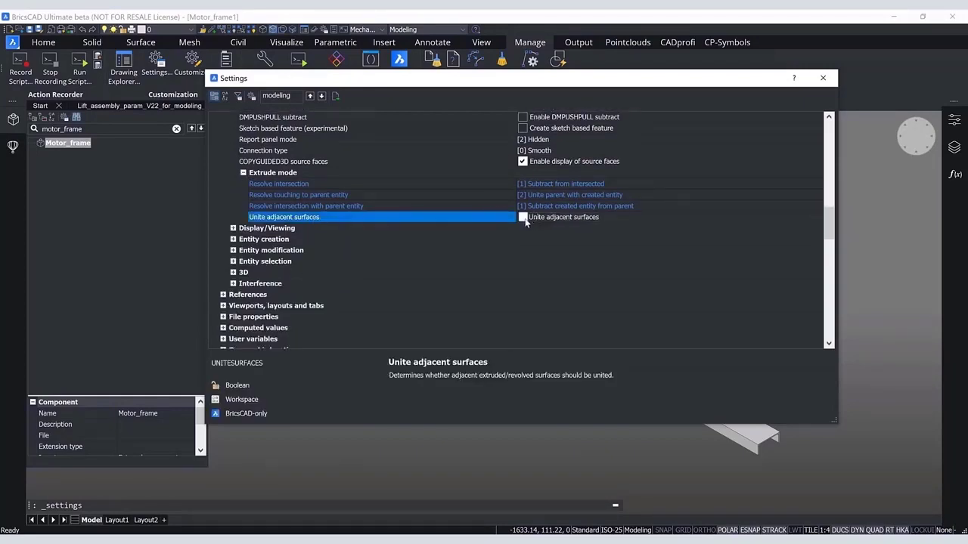
pyautogui.click(522, 218)
pyautogui.click(823, 80)
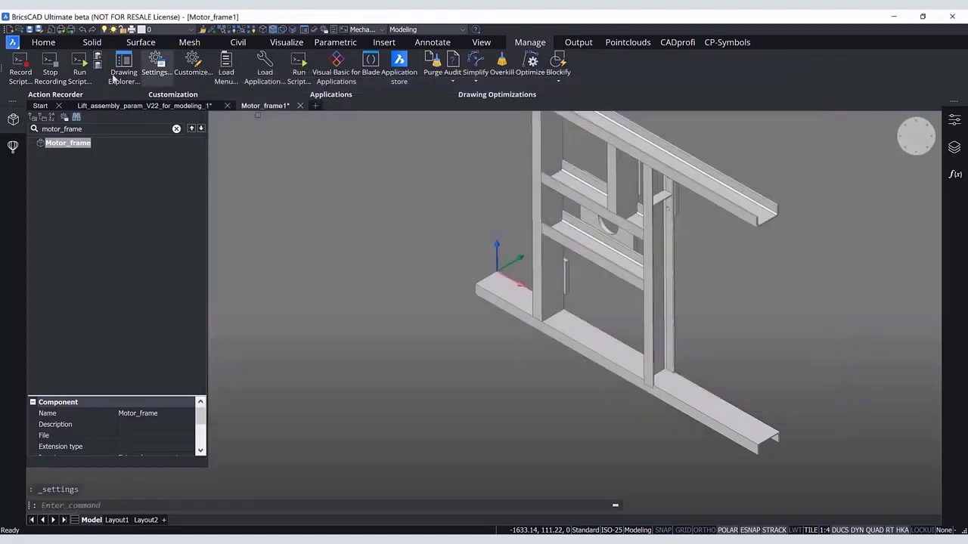
# Draw a closed triangle of three lines in the empty space beside the motor frame.
pyautogui.click(48, 43)
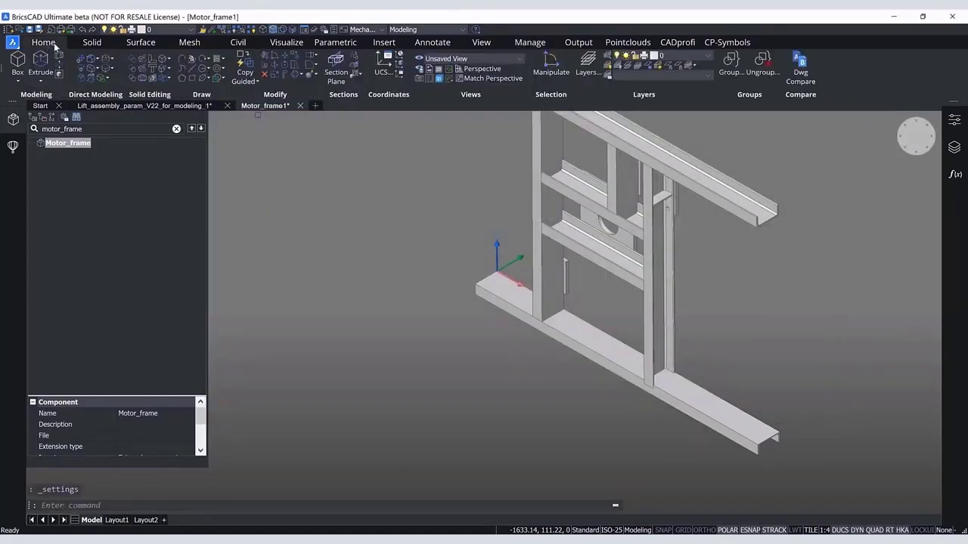
pyautogui.click(192, 68)
pyautogui.click(306, 365)
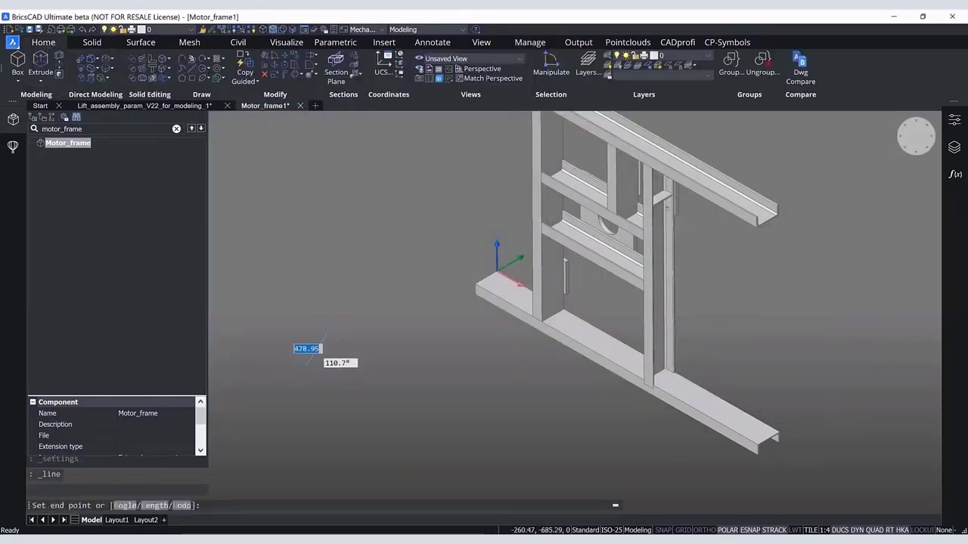
pyautogui.click(387, 272)
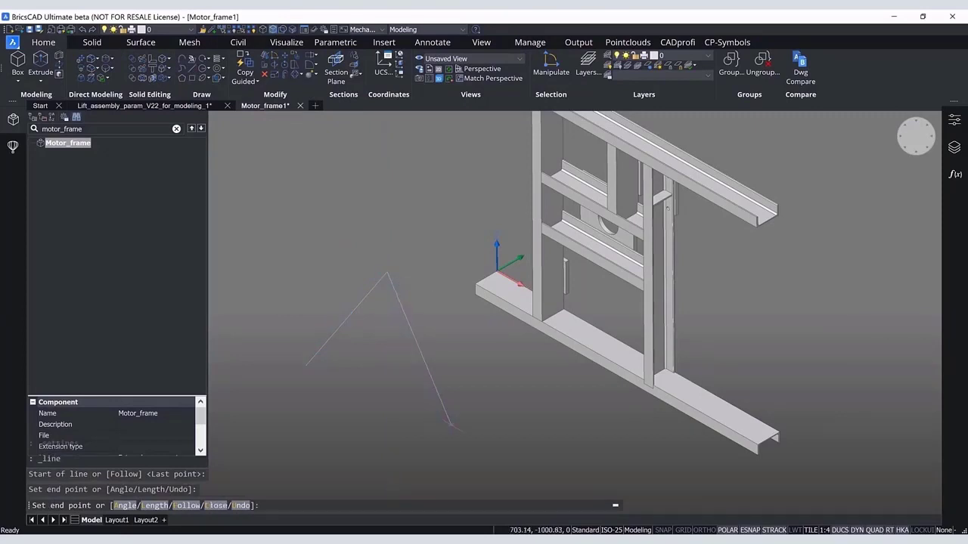
pyautogui.click(451, 427)
pyautogui.write('C')
pyautogui.press('Return')
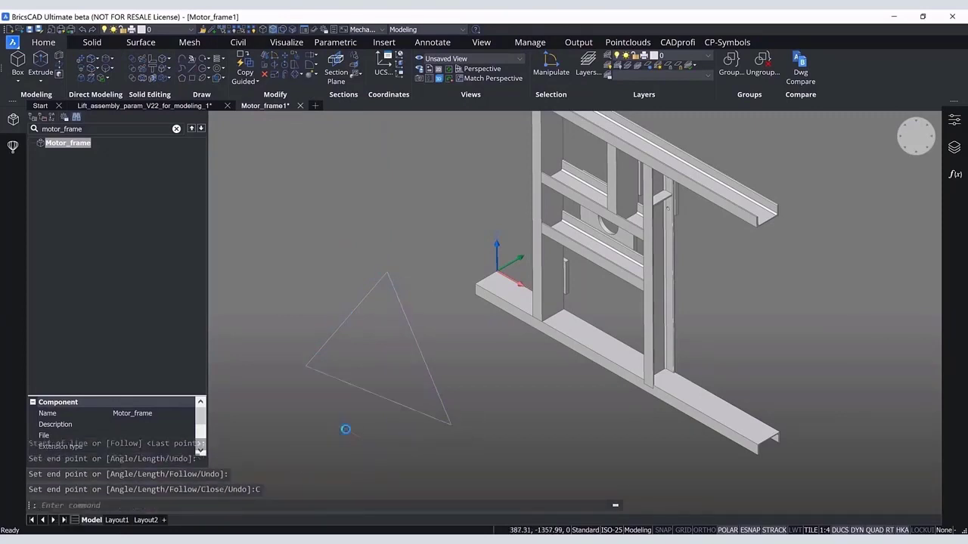
# Select and deselect each of the triangle's three sides in turn to examine them as individual lines.
pyautogui.click(380, 399)
pyautogui.press('Escape')
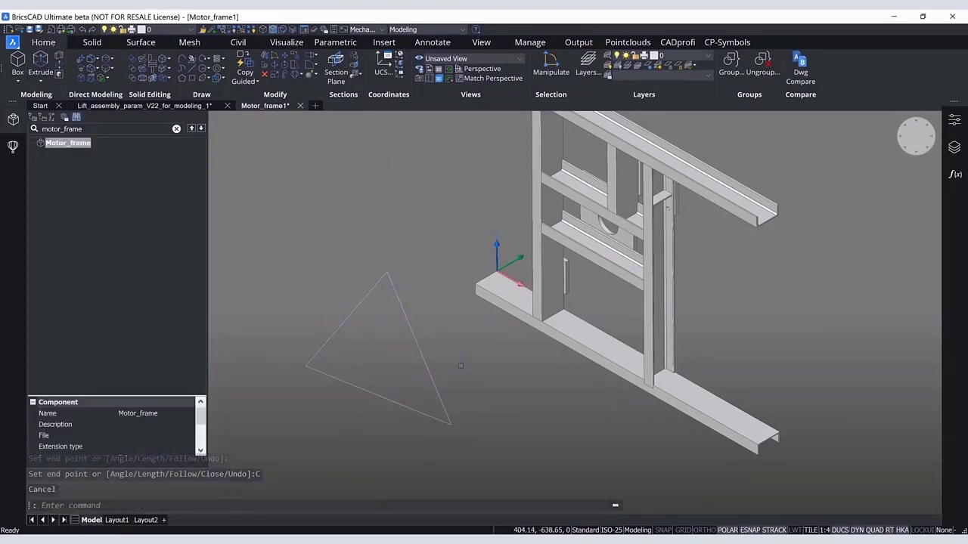
pyautogui.click(429, 370)
pyautogui.press('Escape')
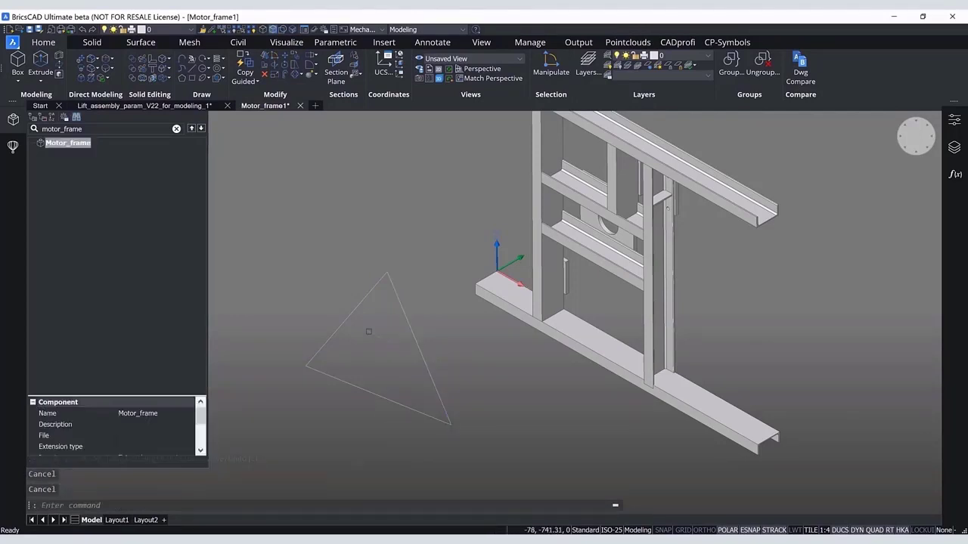
pyautogui.click(345, 319)
pyautogui.press('Escape')
# Extrude the triangle's three lines upward together as surfaces.
pyautogui.click(488, 451)
pyautogui.click(300, 332)
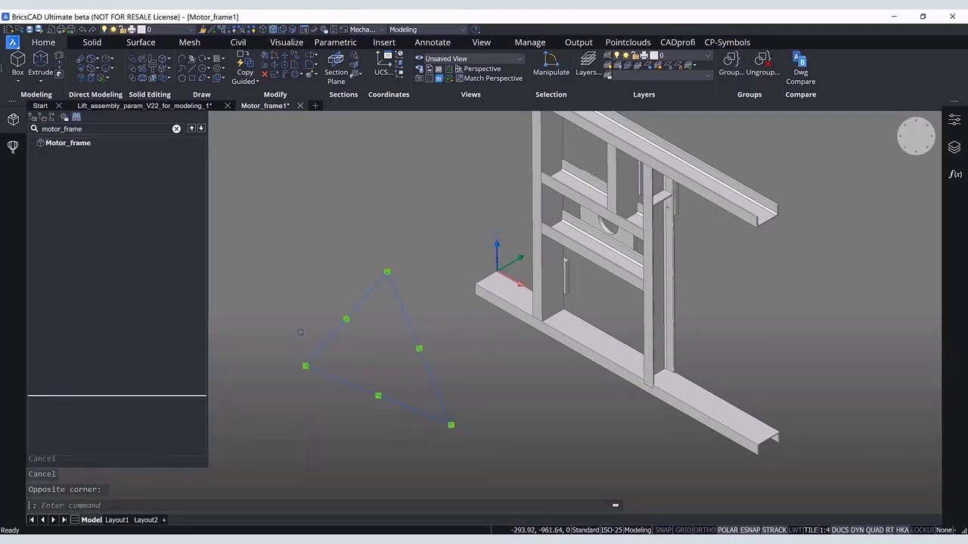
pyautogui.moveTo(335, 227)
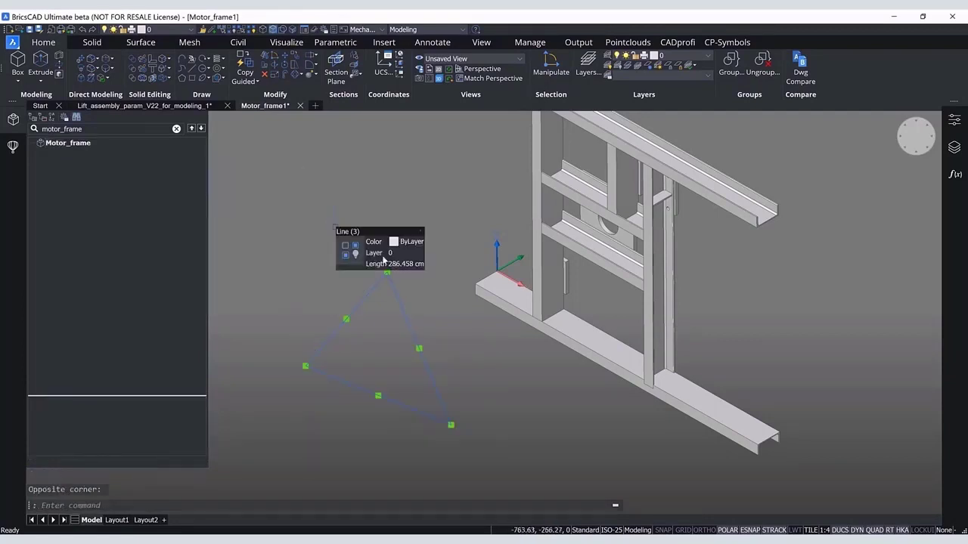
pyautogui.moveTo(347, 258)
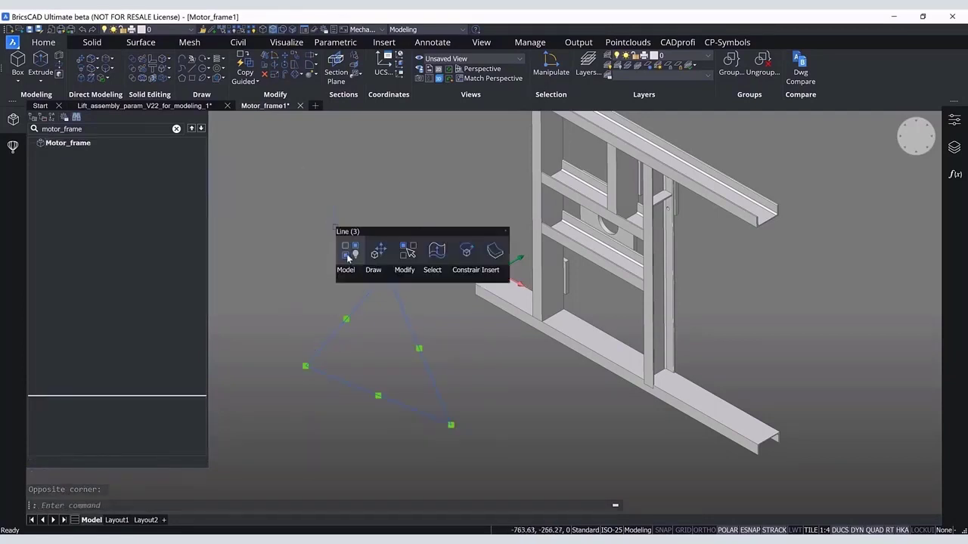
pyautogui.click(437, 253)
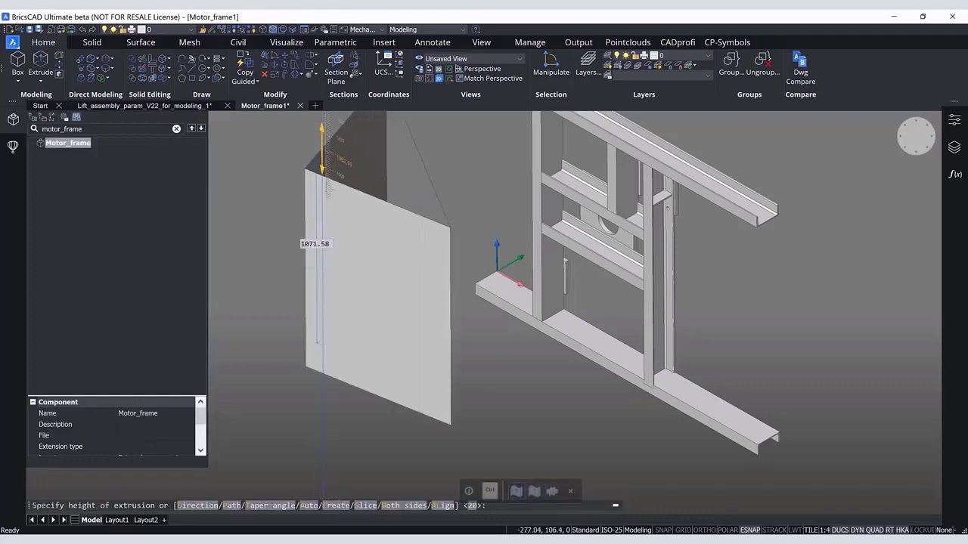
pyautogui.click(321, 152)
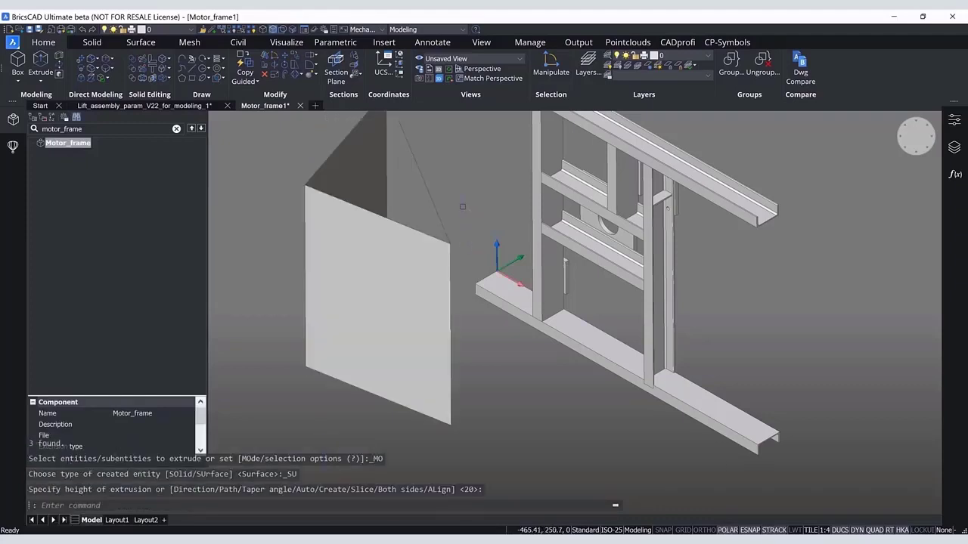
# Select the extruded triangle walls to examine whether they form a single surface, and clear the selection.
pyautogui.keyDown('shift'); pyautogui.moveTo(462, 205); pyautogui.dragTo(449, 239, button='middle'); pyautogui.keyUp('shift')
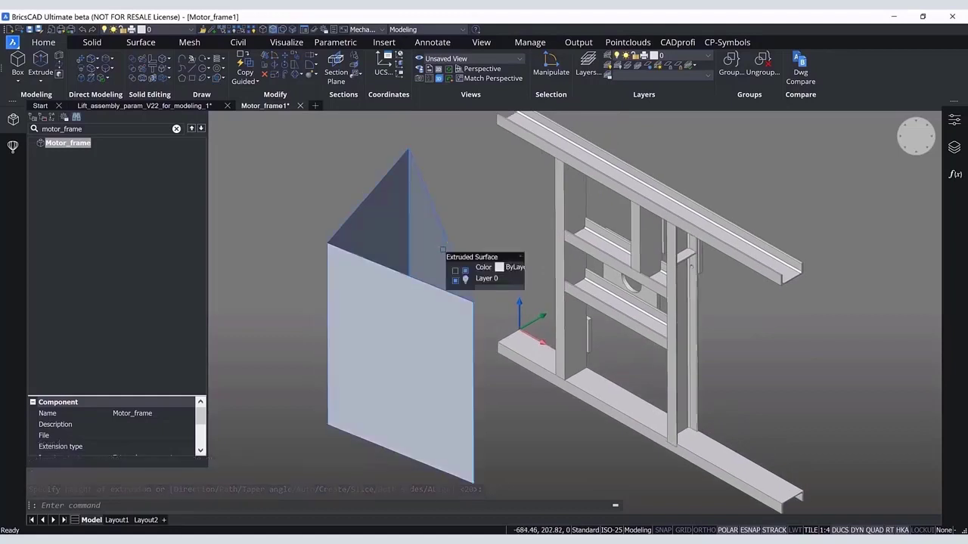
pyautogui.click(444, 257)
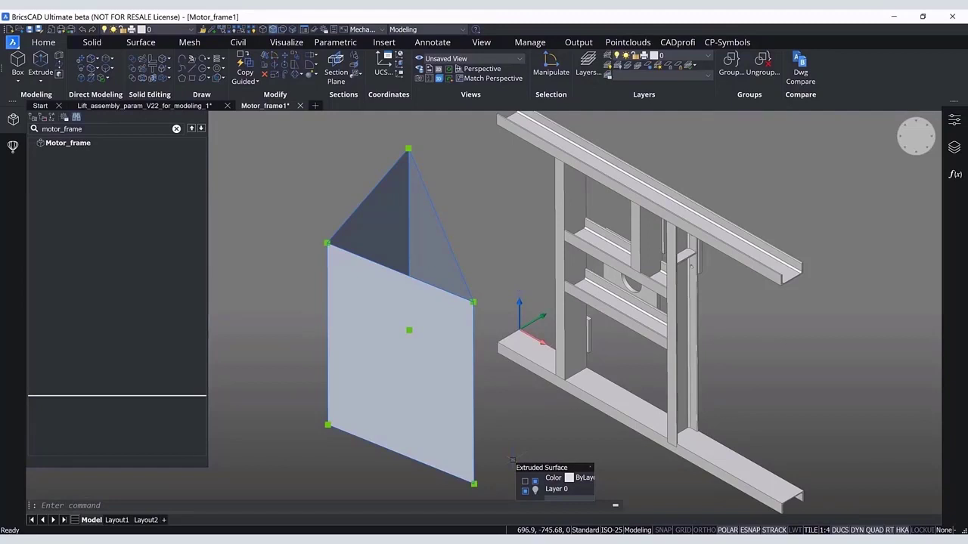
pyautogui.press('Escape')
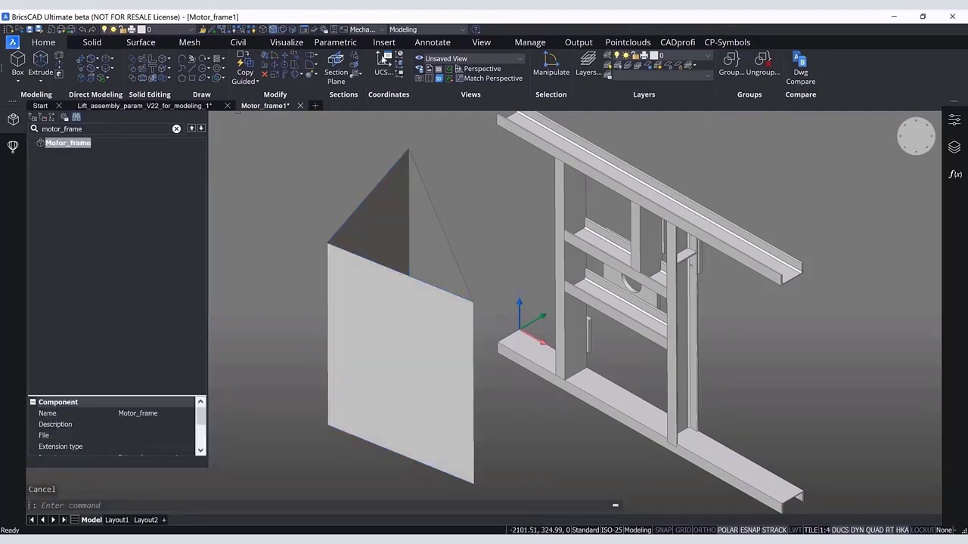
# Examine the COPYGUIDED3D source faces and Sketch based feature (experimental) options in the Direct Modeling settings, and close the settings.
pyautogui.click(516, 45)
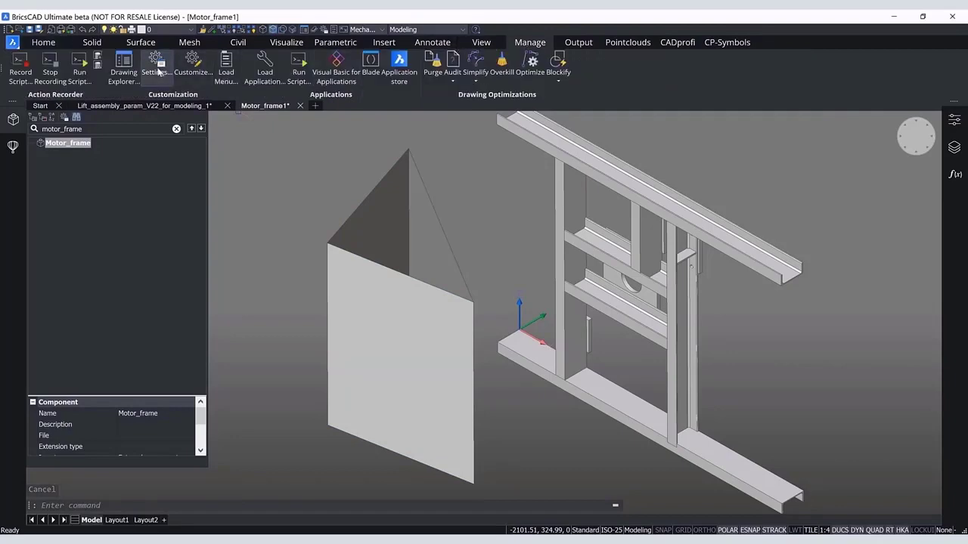
pyautogui.click(156, 68)
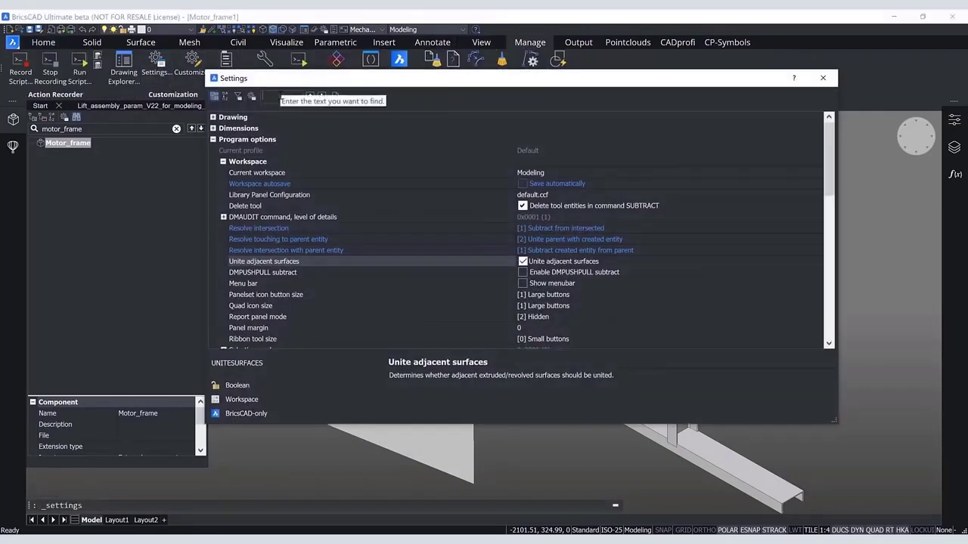
pyautogui.click(276, 96)
pyautogui.write('modeling')
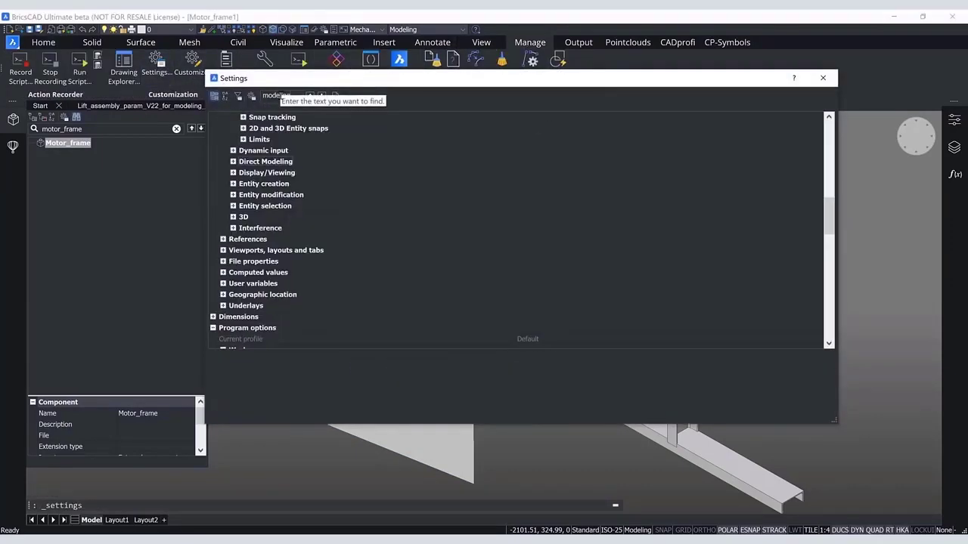
pyautogui.click(234, 162)
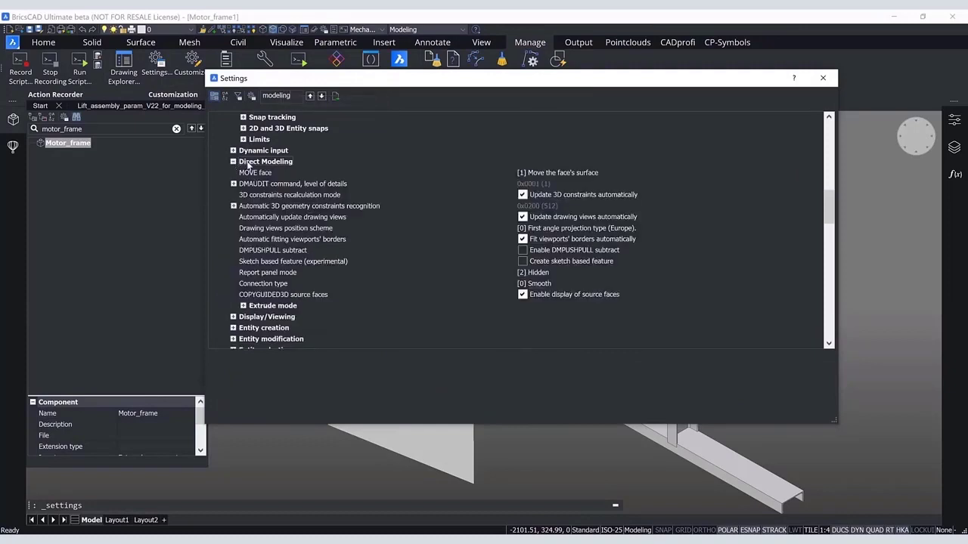
pyautogui.click(404, 298)
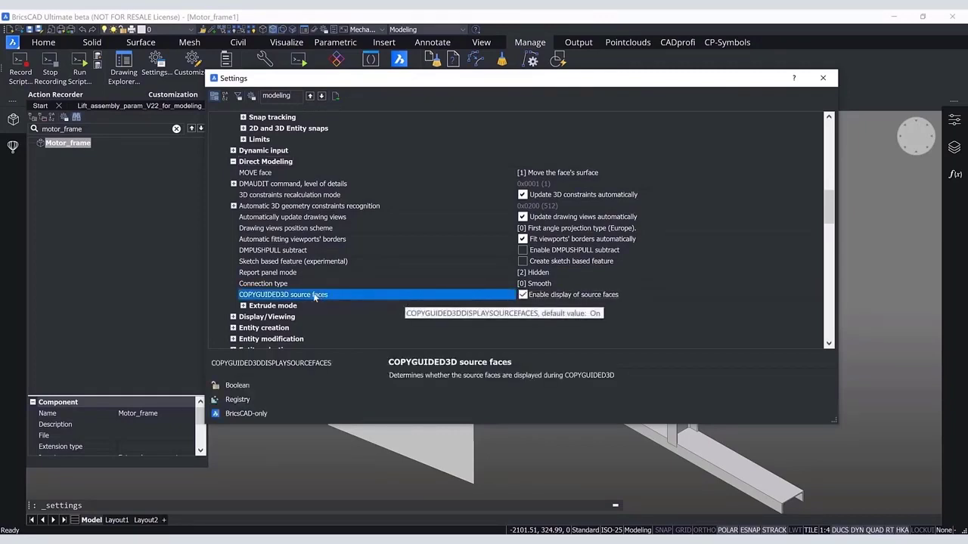
pyautogui.click(291, 262)
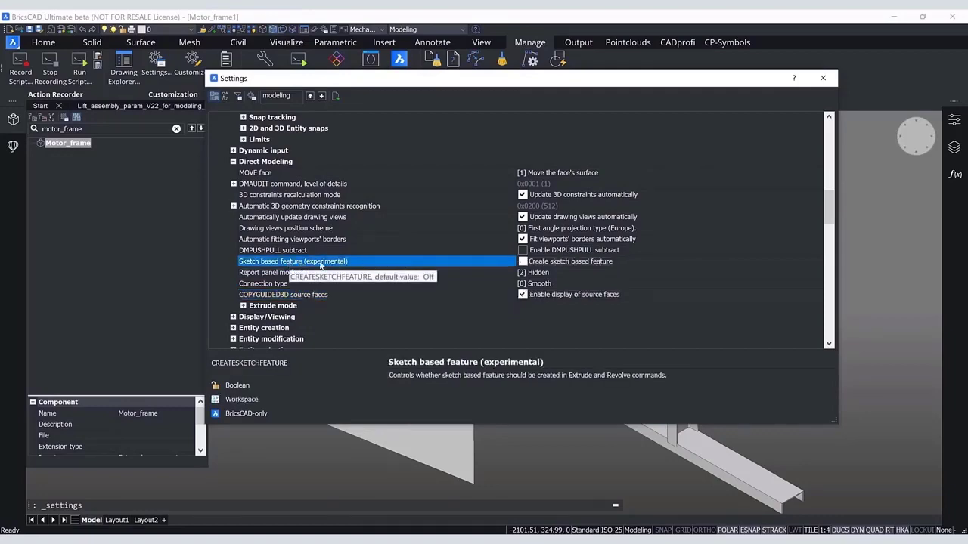
pyautogui.click(823, 78)
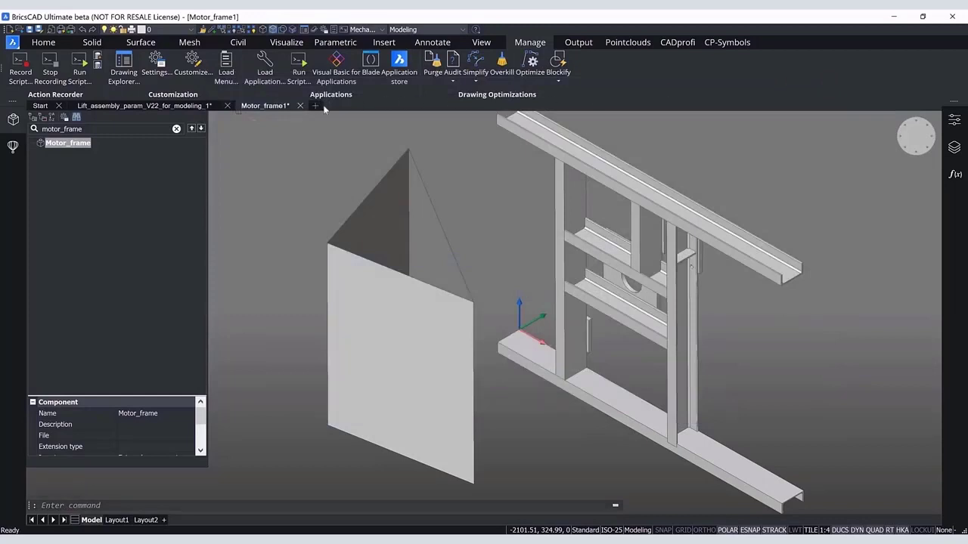
# Switch to the Lift_assembly_param_V22_for_modeling_1 drawing, find the winch, and open a copy of Winch_assembly:1.
pyautogui.click(206, 108)
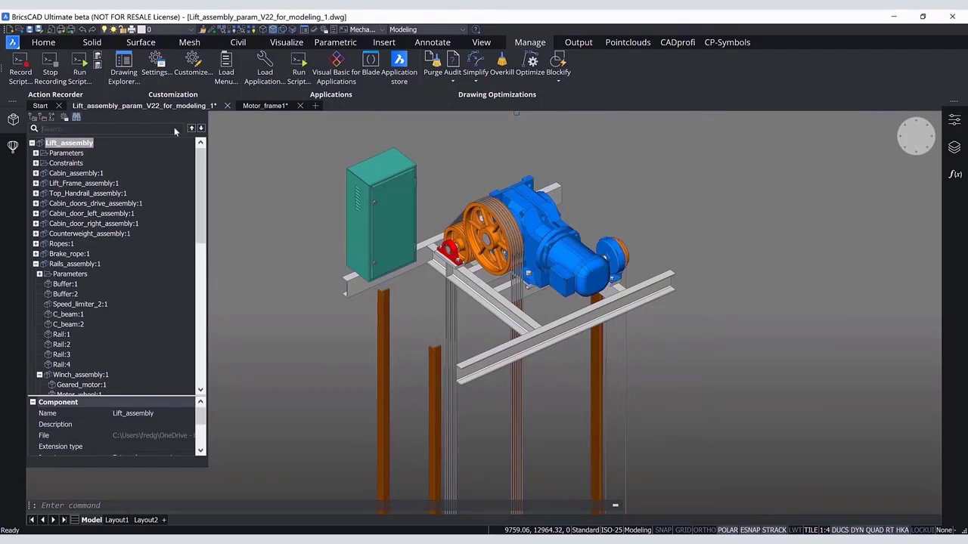
pyautogui.click(176, 130)
pyautogui.write('winch')
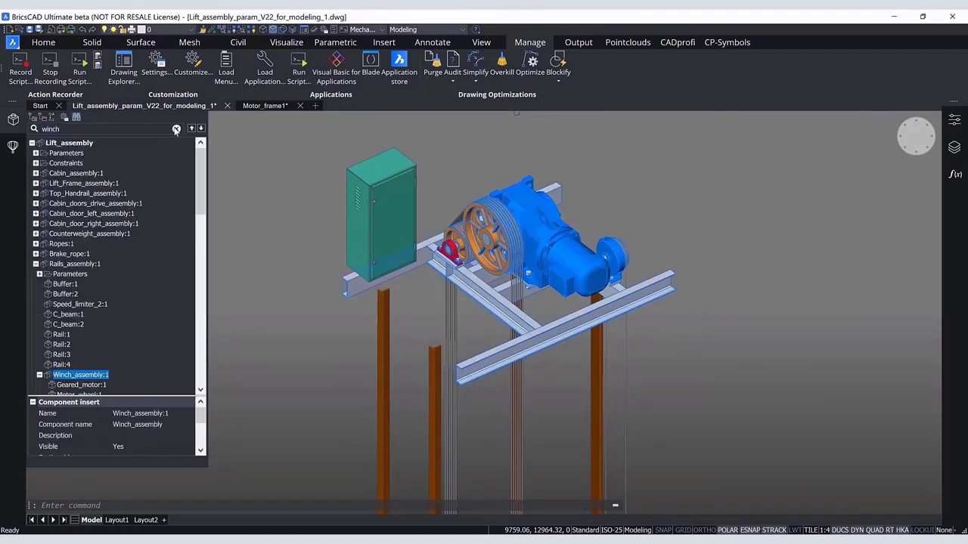
pyautogui.rightClick(95, 376)
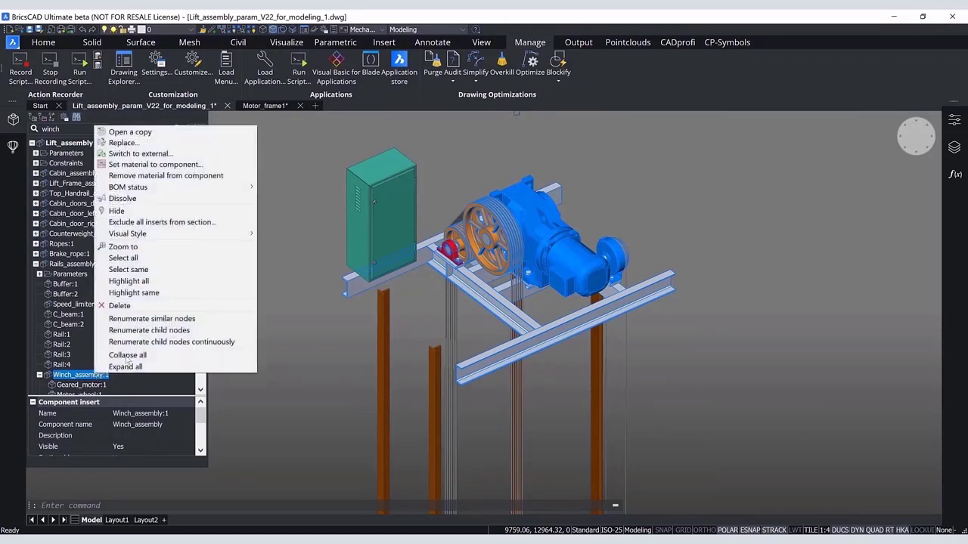
pyautogui.click(159, 131)
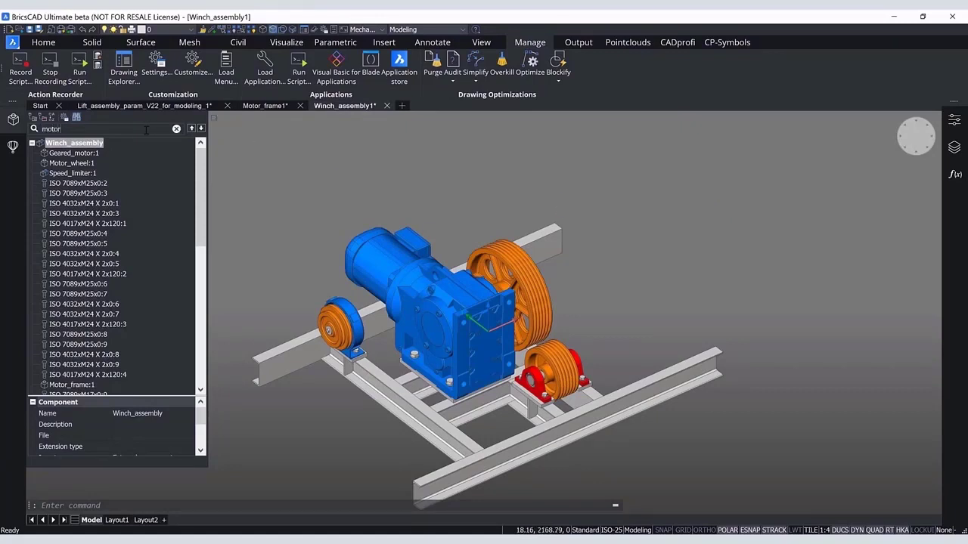
# Find motor_wheel in the winch assembly and open a copy of Motor_wheel:1, facing its spoked side.
pyautogui.write('el')
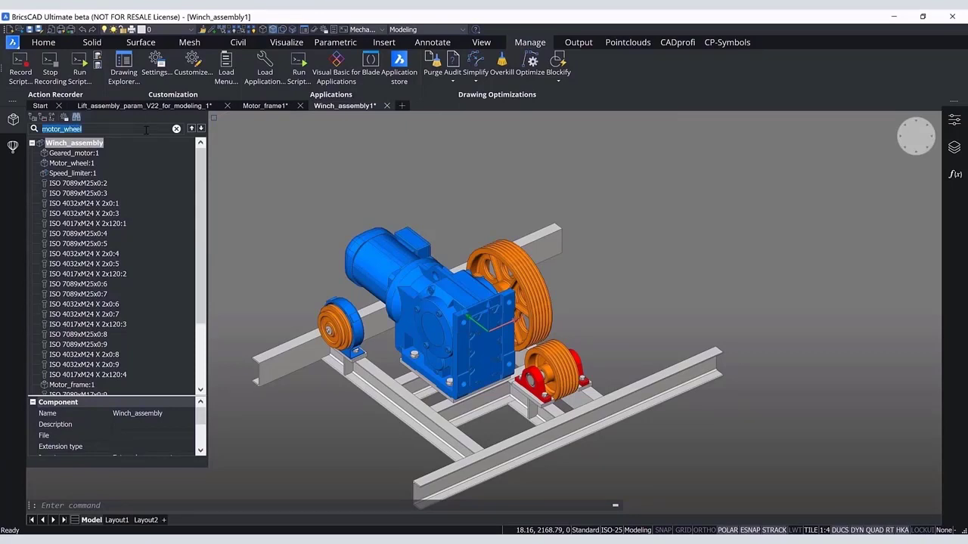
pyautogui.rightClick(87, 164)
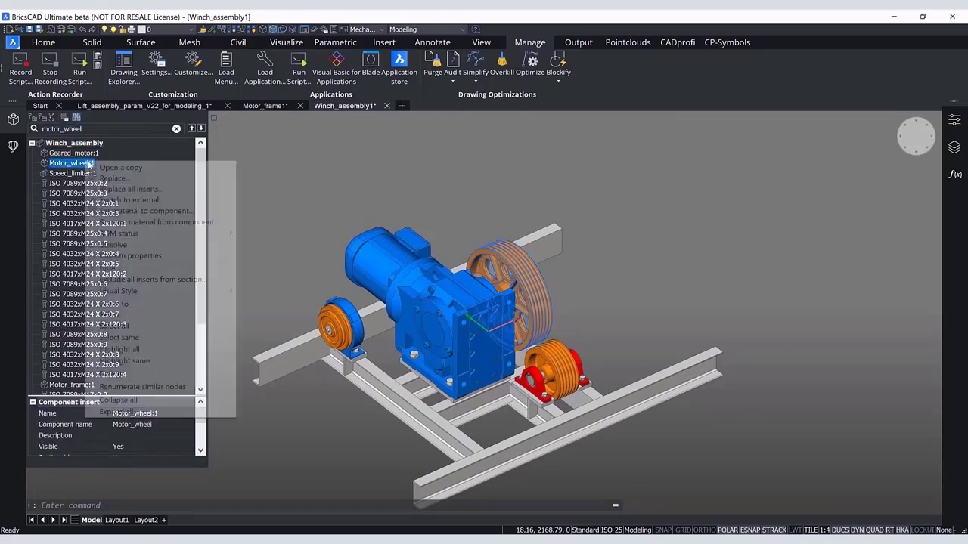
pyautogui.click(103, 167)
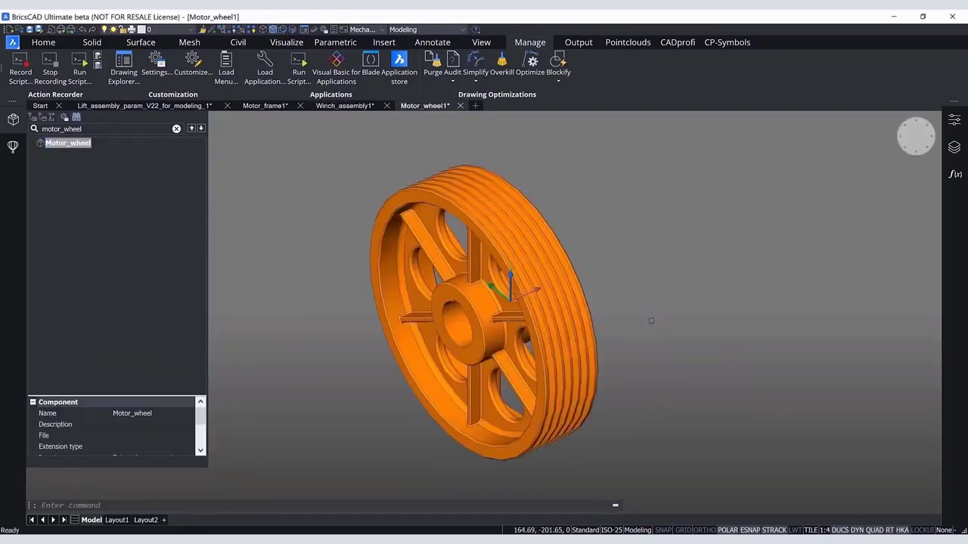
pyautogui.keyDown('shift'); pyautogui.moveTo(651, 321); pyautogui.dragTo(537, 323, button='middle'); pyautogui.keyUp('shift')
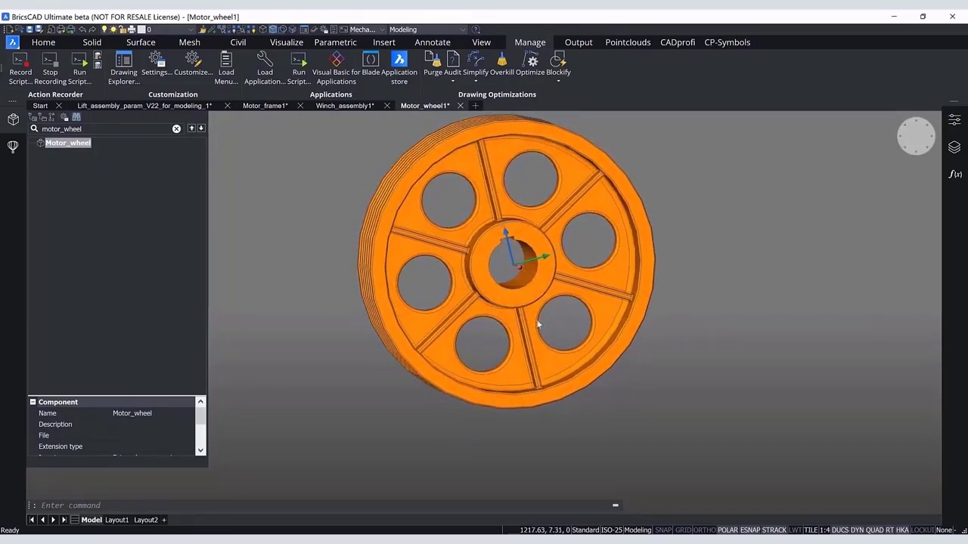
# Delete the fillet faces where the hub meets the web in one sector between two spokes of the wheel.
pyautogui.scroll(6, 537, 323)
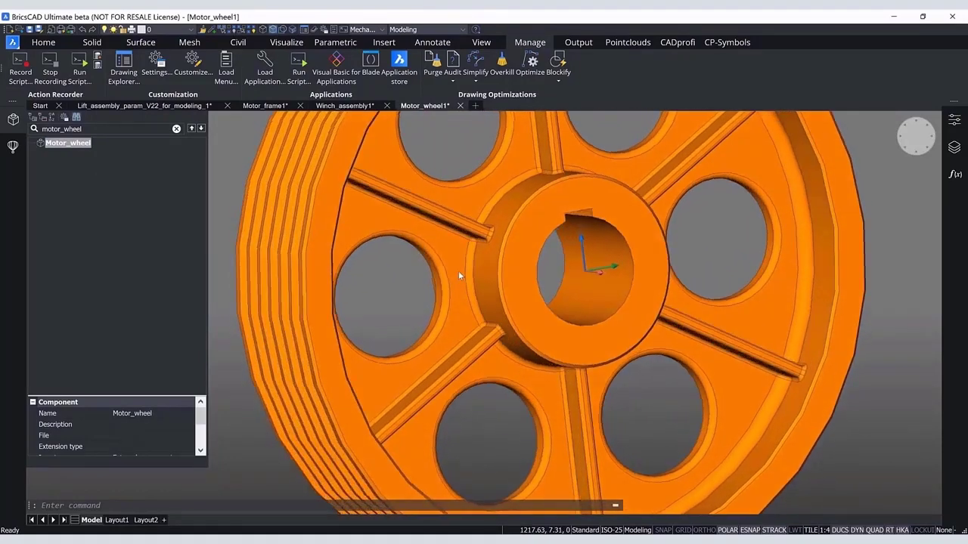
pyautogui.scroll(8, 459, 274)
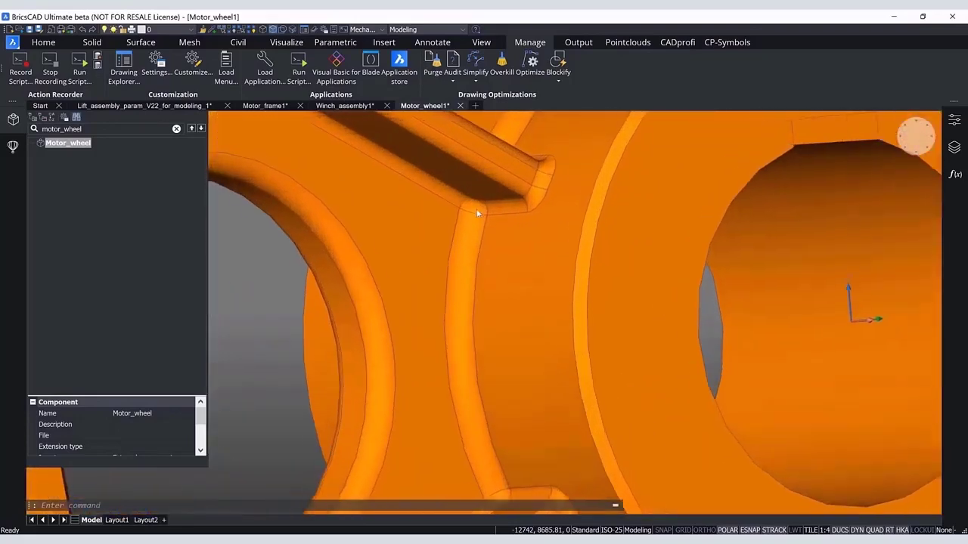
pyautogui.scroll(1, 477, 213)
pyautogui.click(465, 264)
pyautogui.keyDown('shift'); pyautogui.moveTo(467, 303); pyautogui.dragTo(497, 451, button='middle'); pyautogui.keyUp('shift')
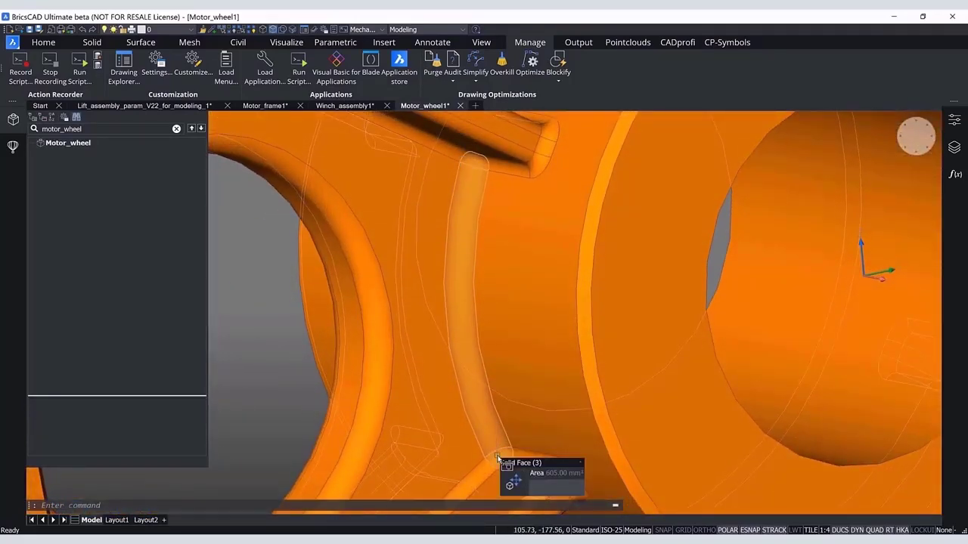
pyautogui.keyDown('shift'); pyautogui.moveTo(325, 408); pyautogui.dragTo(445, 388, button='middle'); pyautogui.keyUp('shift')
pyautogui.click(446, 388)
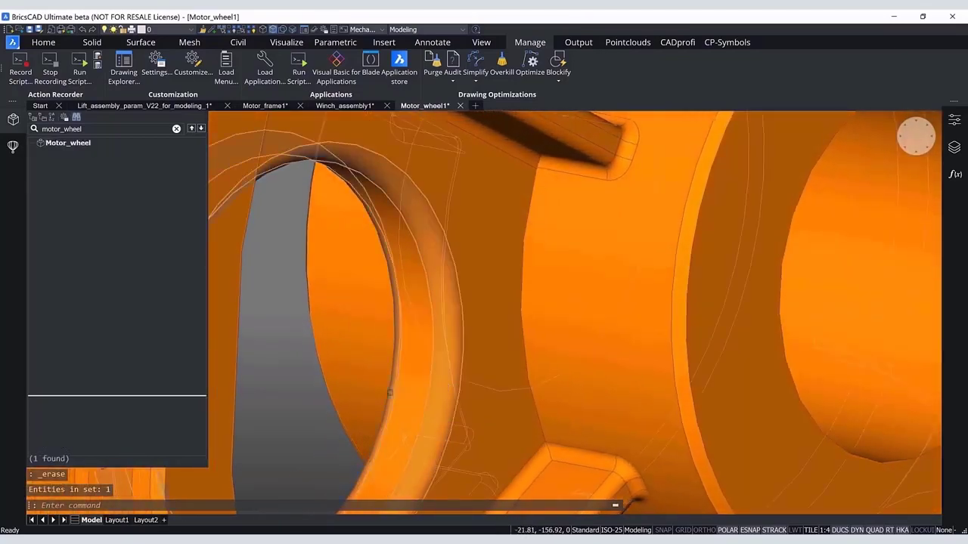
# Remove the sector's round hole together with its edge fillets, and delete the chamfer on the hub's edge.
pyautogui.click(390, 392)
pyautogui.press('Delete')
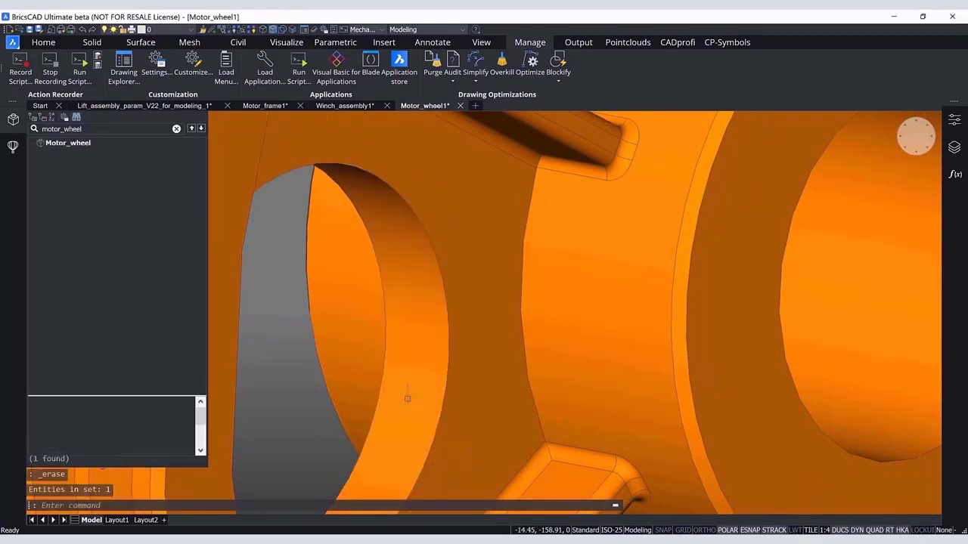
pyautogui.press('Delete')
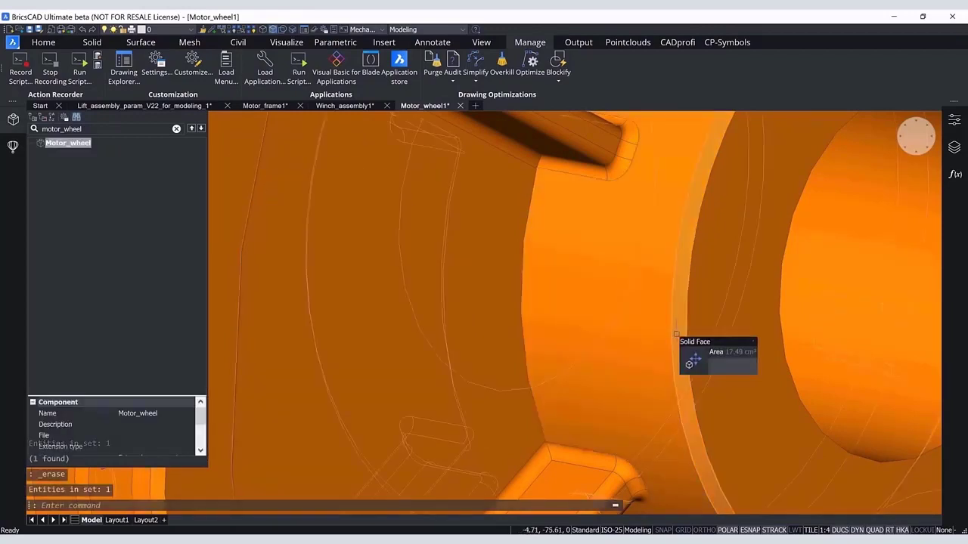
pyautogui.click(676, 334)
pyautogui.press('Delete')
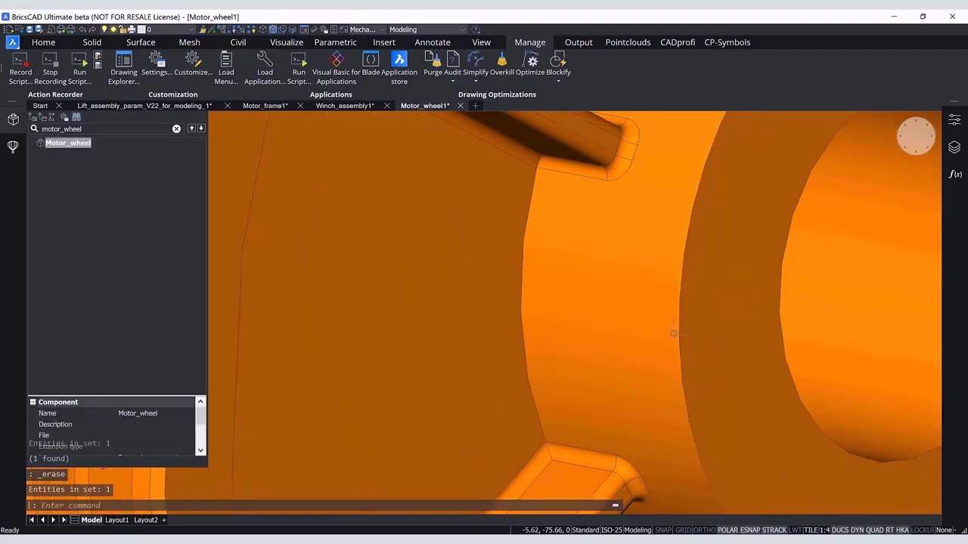
# Delete the fillet faces along the inside of the rim in the sector without a hole.
pyautogui.scroll(-8, 584, 342)
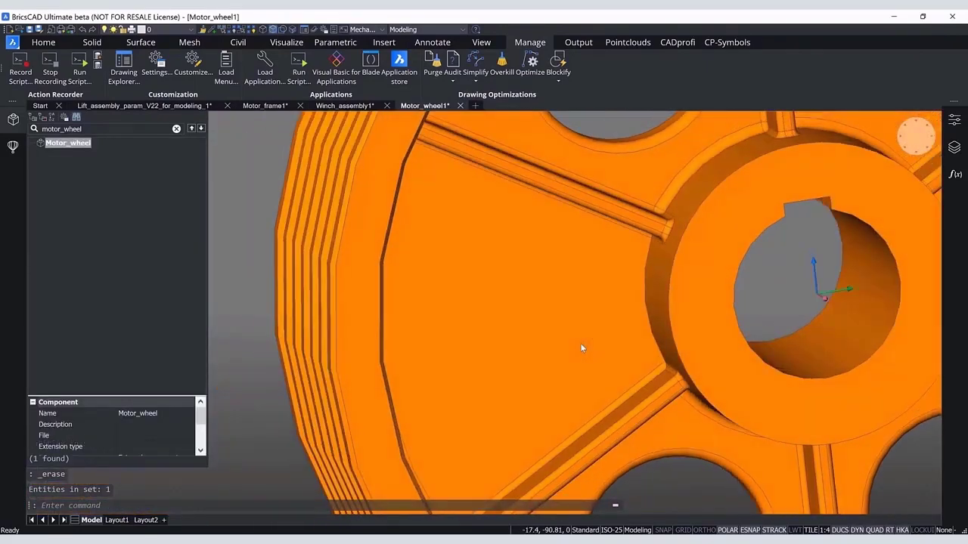
pyautogui.keyDown('shift'); pyautogui.moveTo(543, 346); pyautogui.dragTo(512, 109, button='middle'); pyautogui.keyUp('shift')
pyautogui.click(503, 183)
pyautogui.press('Delete')
pyautogui.keyDown('shift'); pyautogui.moveTo(482, 468); pyautogui.dragTo(541, 255, button='middle'); pyautogui.keyUp('shift')
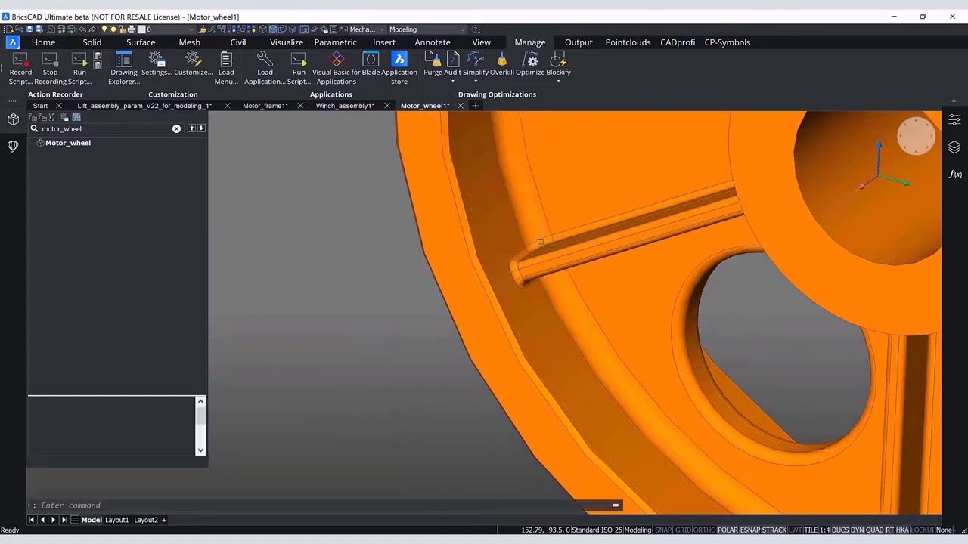
pyautogui.press('Delete')
# Delete the narrow edge face along the wheel's outer grooved rim.
pyautogui.moveTo(530, 232)
pyautogui.keyDown('shift'); pyautogui.mouseDown(button='middle')
pyautogui.moveTo(451, 276)
pyautogui.moveTo(419, 345)
pyautogui.moveTo(443, 331)
pyautogui.moveTo(517, 348)
pyautogui.mouseUp(button='middle'); pyautogui.keyUp('shift')
pyautogui.click(438, 266)
pyautogui.press('Escape')
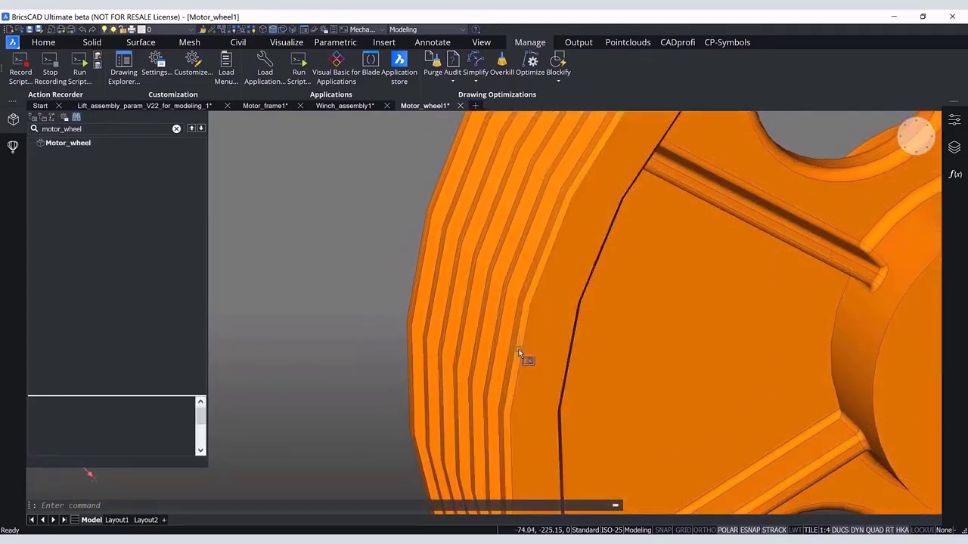
pyautogui.press('Delete')
# On the wheel's opposite side, delete the fillet faces at the rim and at the hub of the same sector.
pyautogui.keyDown('shift'); pyautogui.moveTo(518, 349); pyautogui.dragTo(642, 222, button='middle'); pyautogui.keyUp('shift')
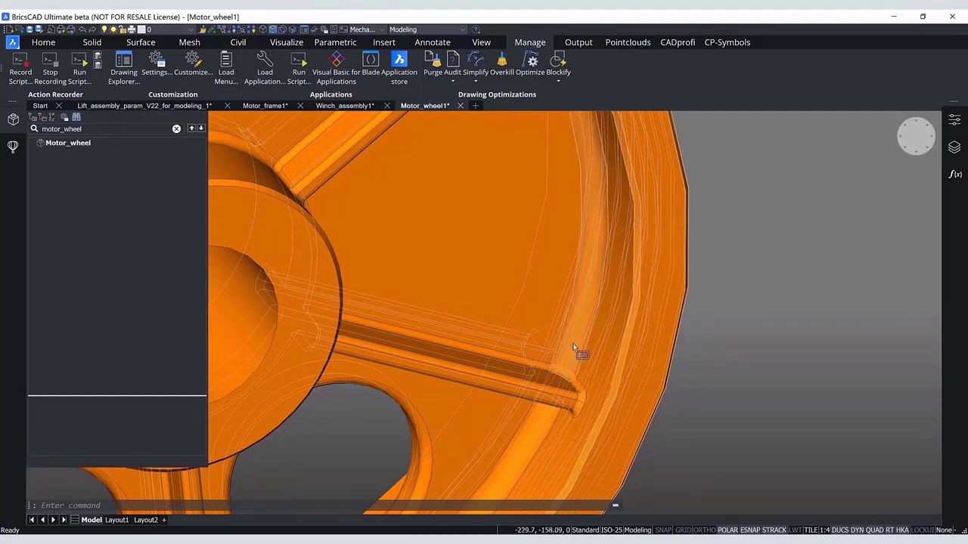
pyautogui.keyDown('shift'); pyautogui.moveTo(580, 350); pyautogui.dragTo(538, 231, button='middle'); pyautogui.keyUp('shift')
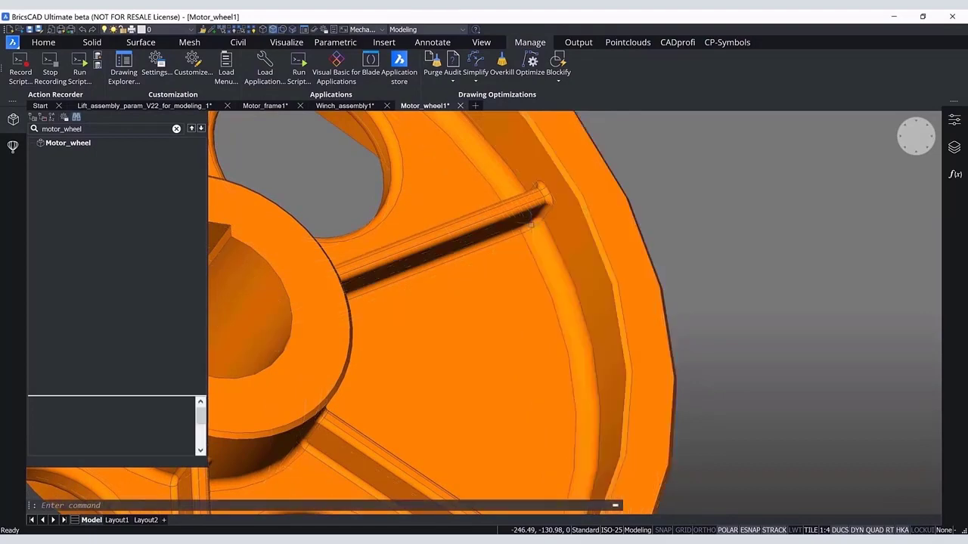
pyautogui.press('Delete')
pyautogui.moveTo(659, 348)
pyautogui.keyDown('shift'); pyautogui.mouseDown(button='middle')
pyautogui.moveTo(484, 366)
pyautogui.moveTo(491, 378)
pyautogui.moveTo(505, 372)
pyautogui.mouseUp(button='middle'); pyautogui.keyUp('shift')
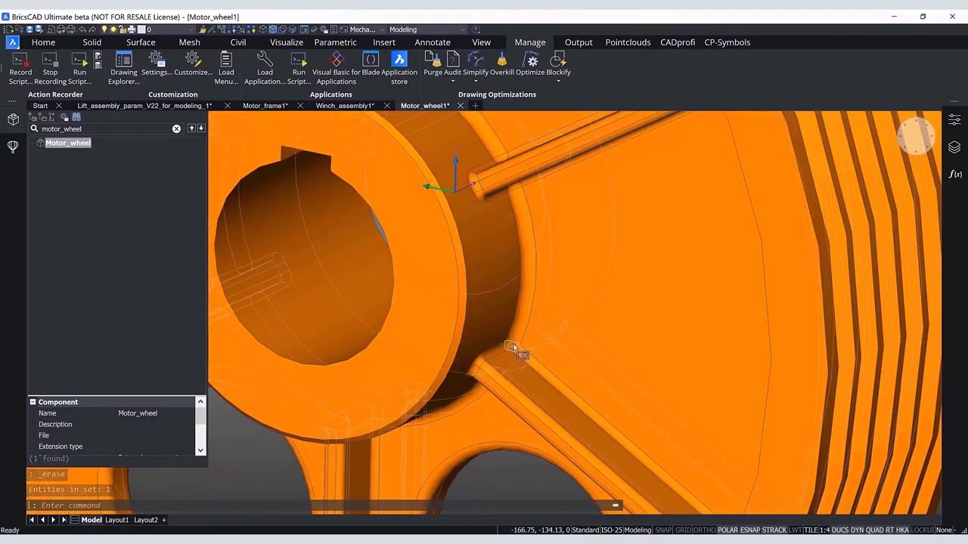
pyautogui.keyDown('shift'); pyautogui.moveTo(512, 241); pyautogui.dragTo(517, 181, button='middle'); pyautogui.keyUp('shift')
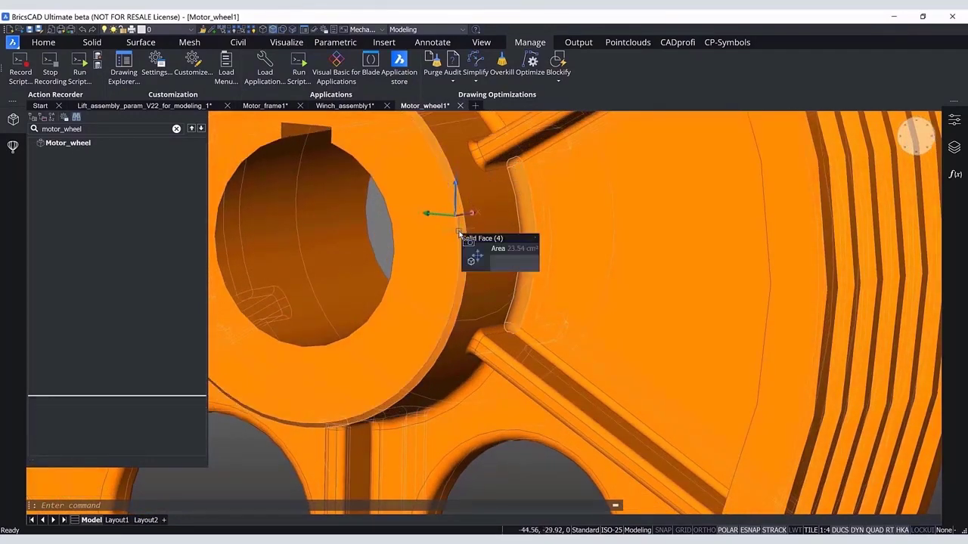
pyautogui.press('Delete')
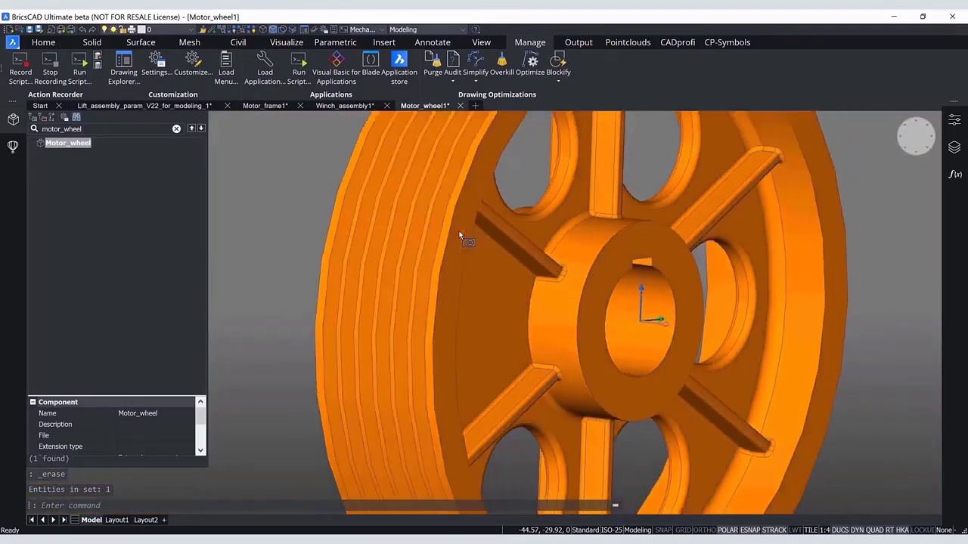
pyautogui.keyDown('shift'); pyautogui.moveTo(459, 235); pyautogui.dragTo(666, 276, button='middle'); pyautogui.keyUp('shift')
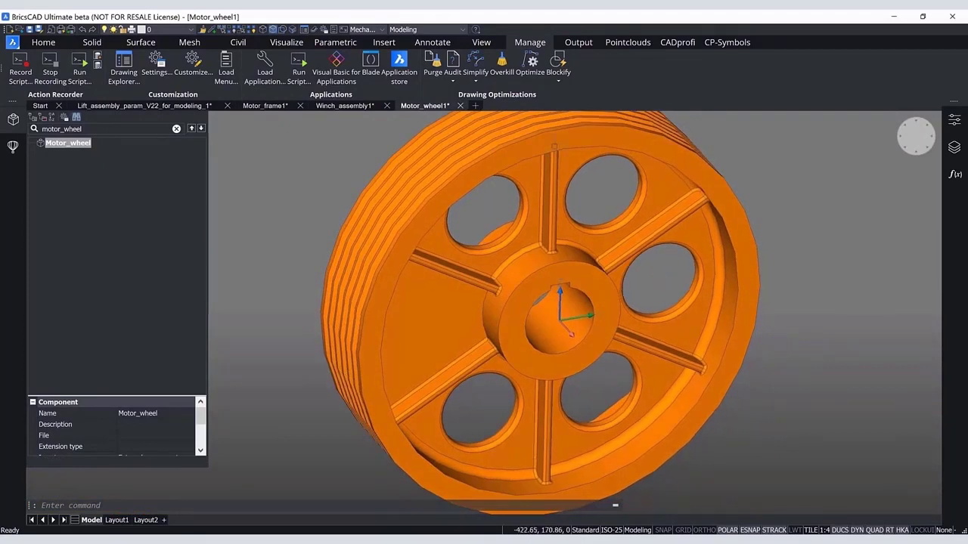
pyautogui.hotkey('alt', 'Tab')
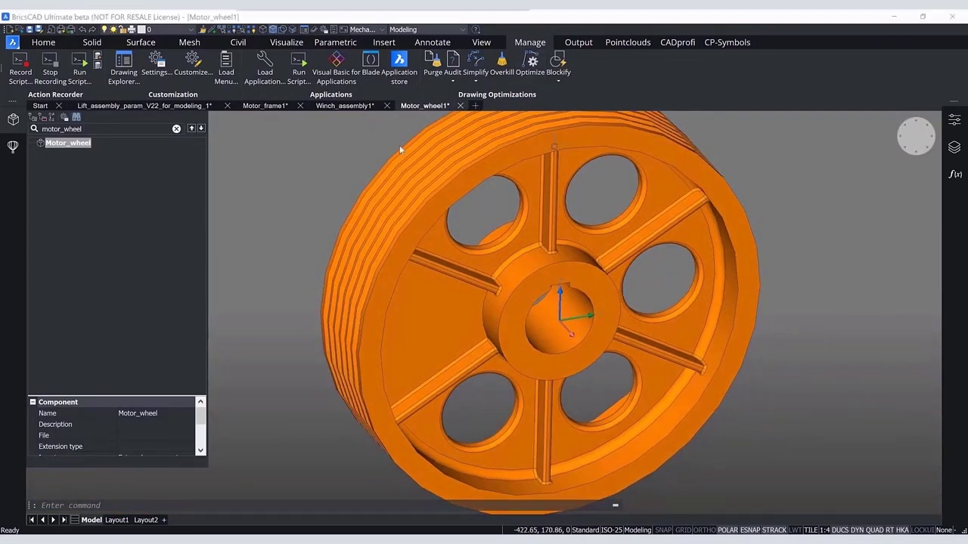
pyautogui.click(771, 111)
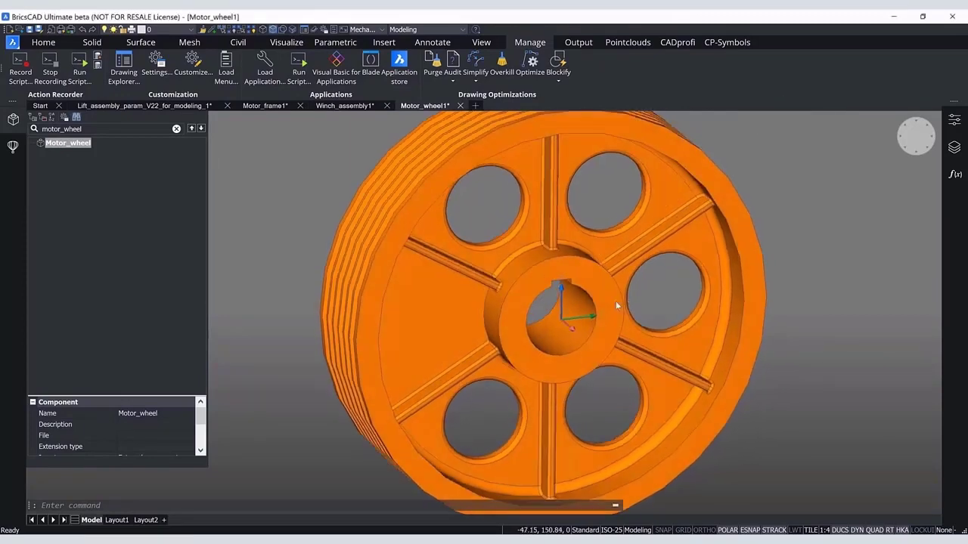
pyautogui.scroll(6, 567, 317)
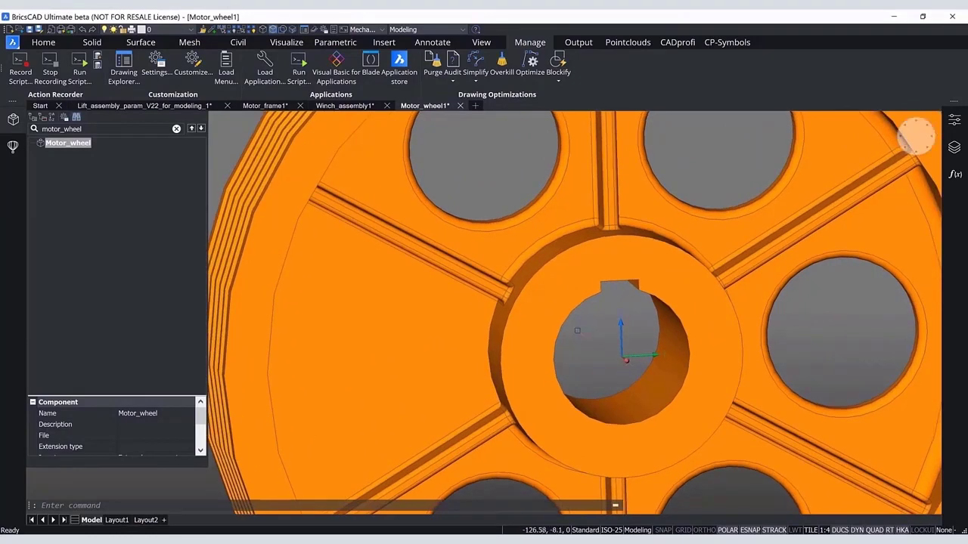
pyautogui.click(577, 331)
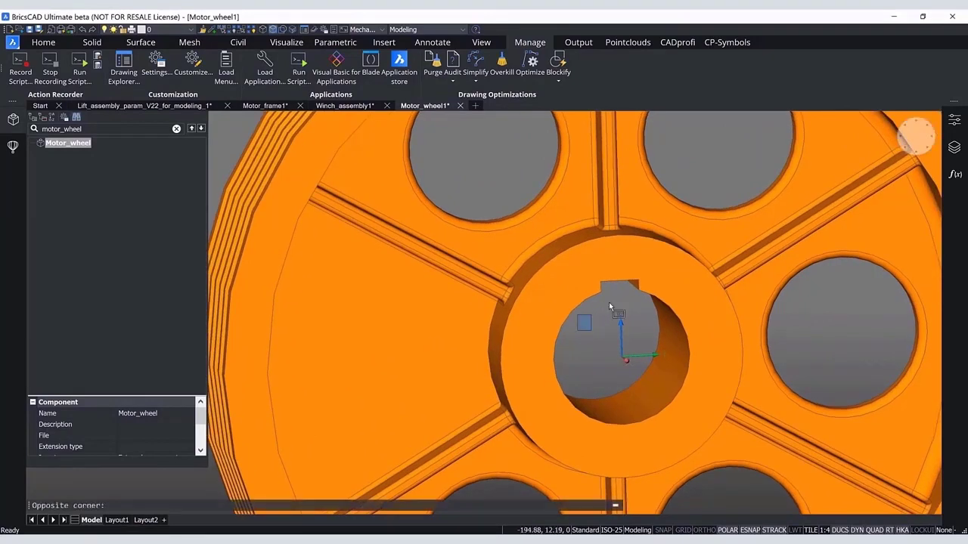
pyautogui.click(657, 254)
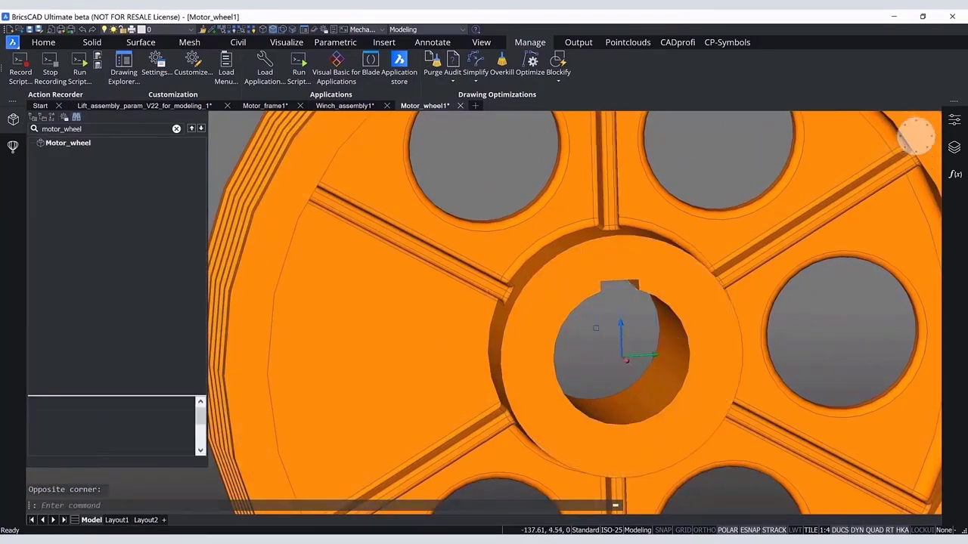
pyautogui.press('Escape')
# Delete the keyway faces from the hub, and delete the cylindrical bore face to fill the hub.
pyautogui.click(564, 338)
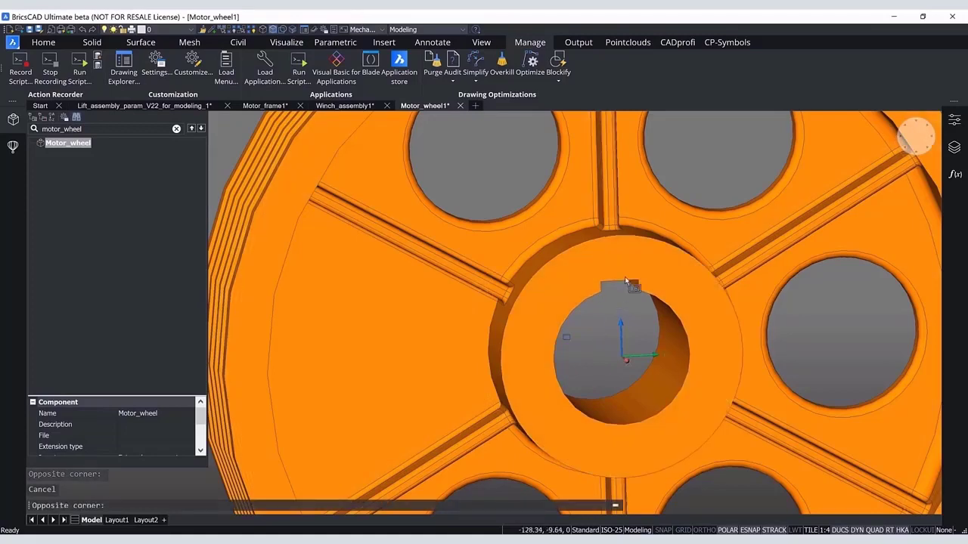
pyautogui.click(651, 249)
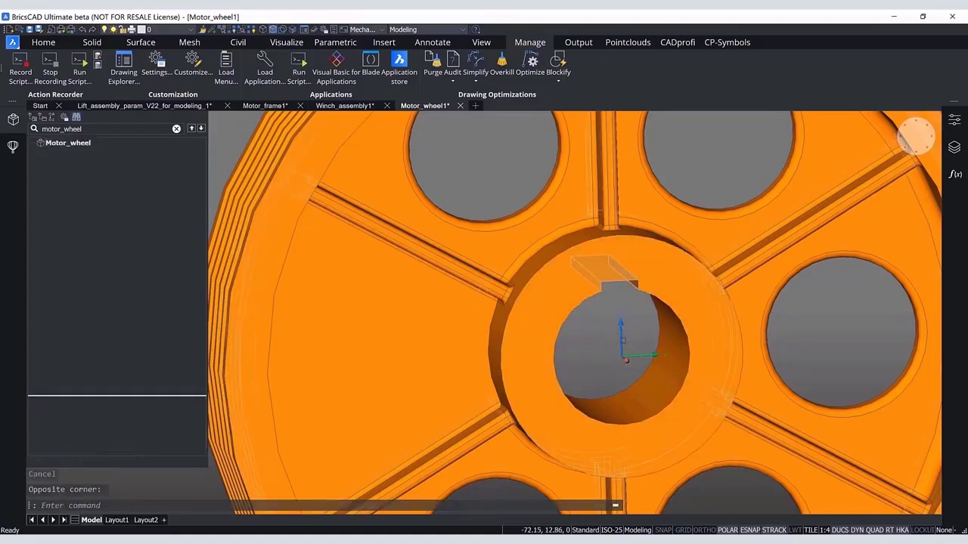
pyautogui.press('Delete')
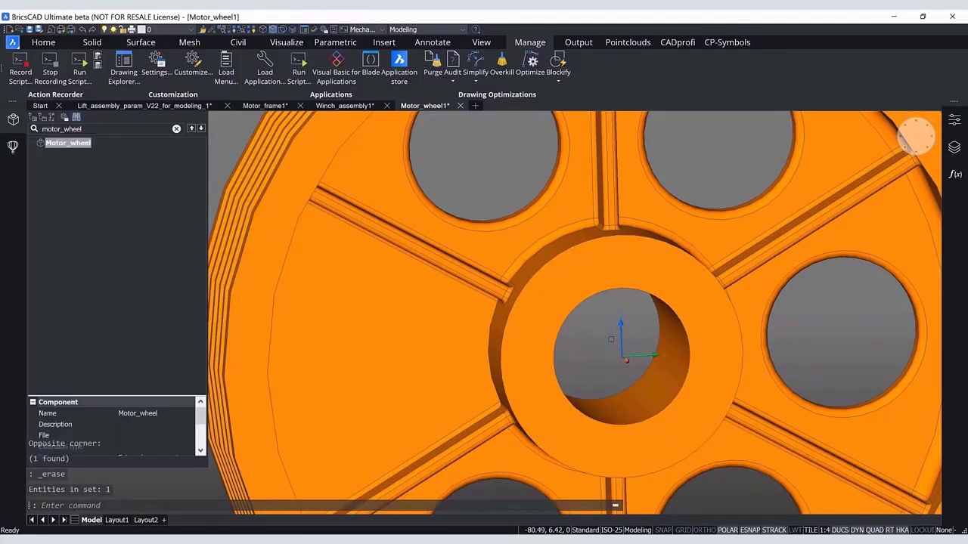
pyautogui.press('Escape')
pyautogui.press('Escape')
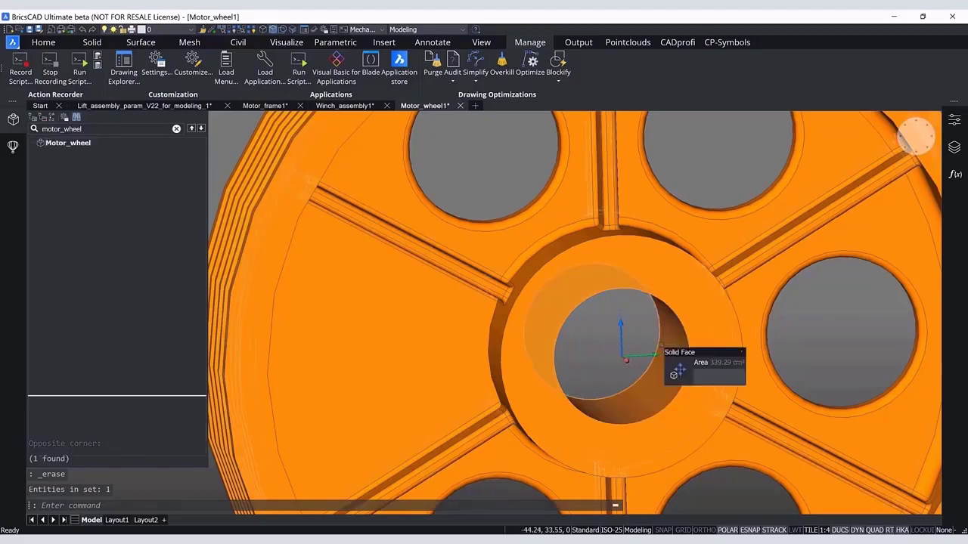
pyautogui.press('Delete')
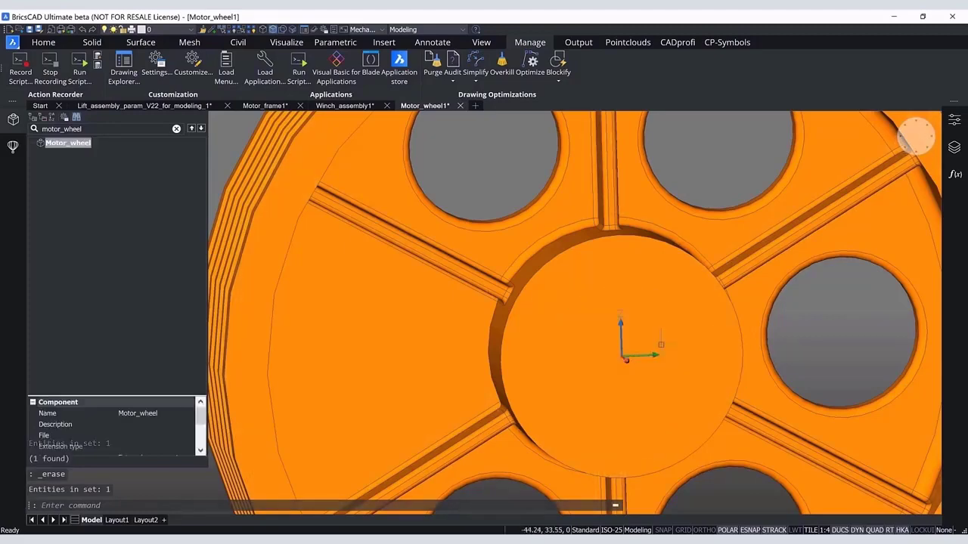
# Create a section of the wheel with the SECTION command on the XY plane through 0,0,0, and delete the 3D solid.
pyautogui.scroll(-10, 689, 374)
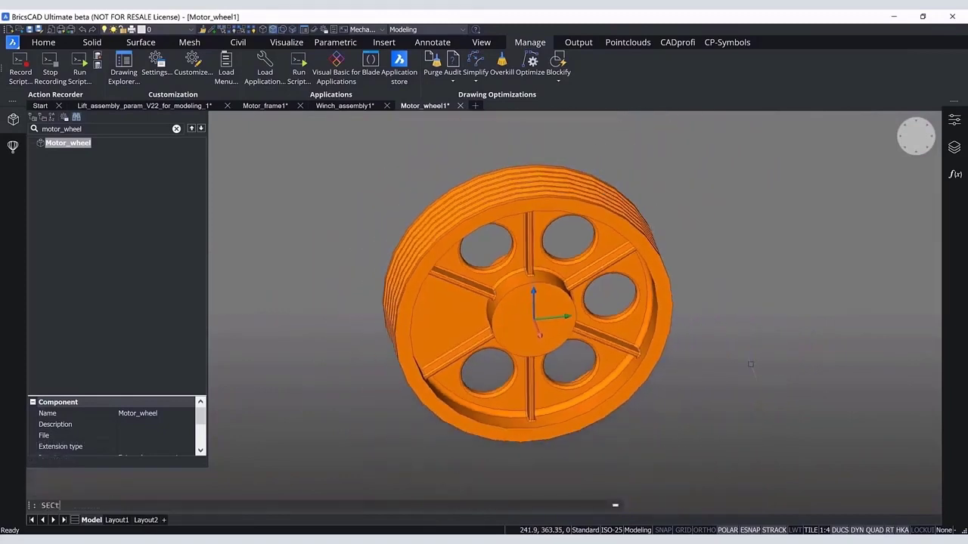
pyautogui.press('Return')
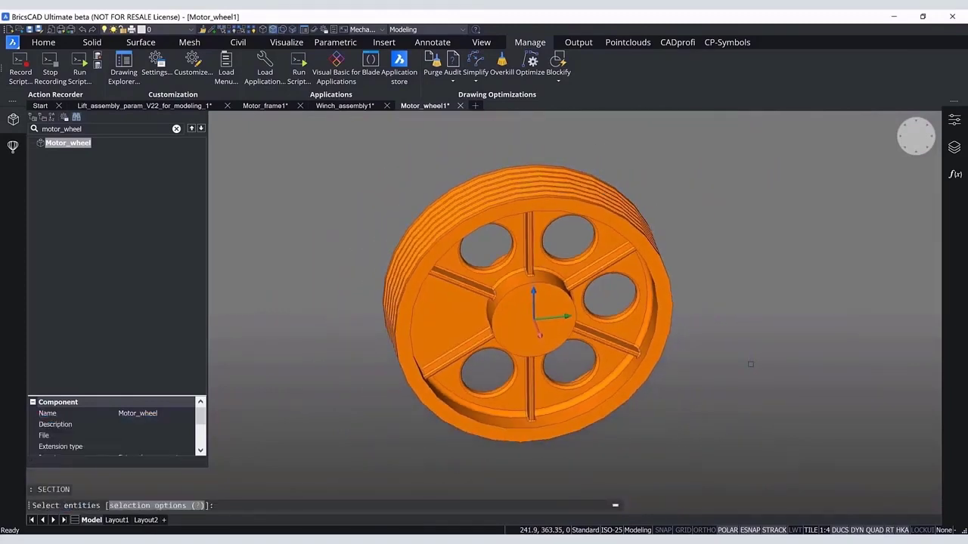
pyautogui.click(531, 337)
pyautogui.press('Return')
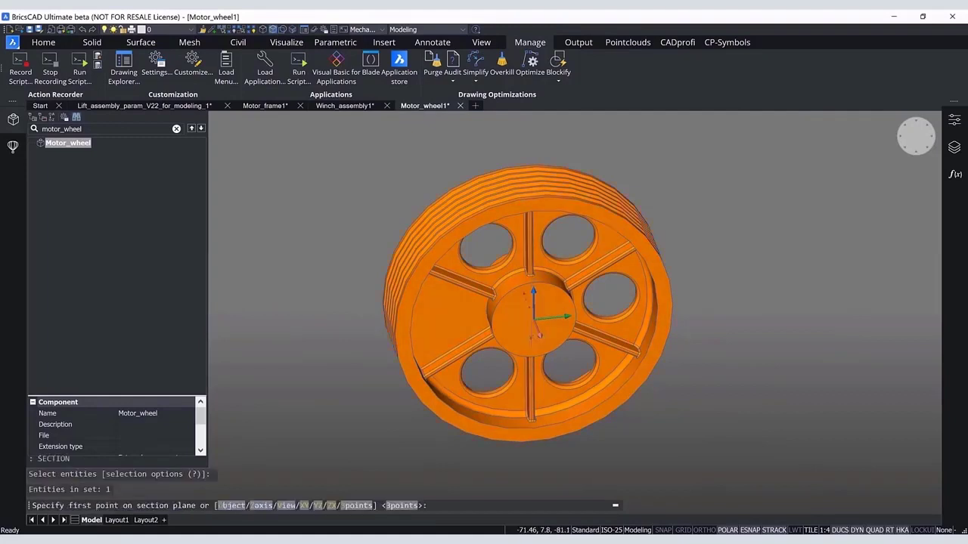
pyautogui.click(306, 505)
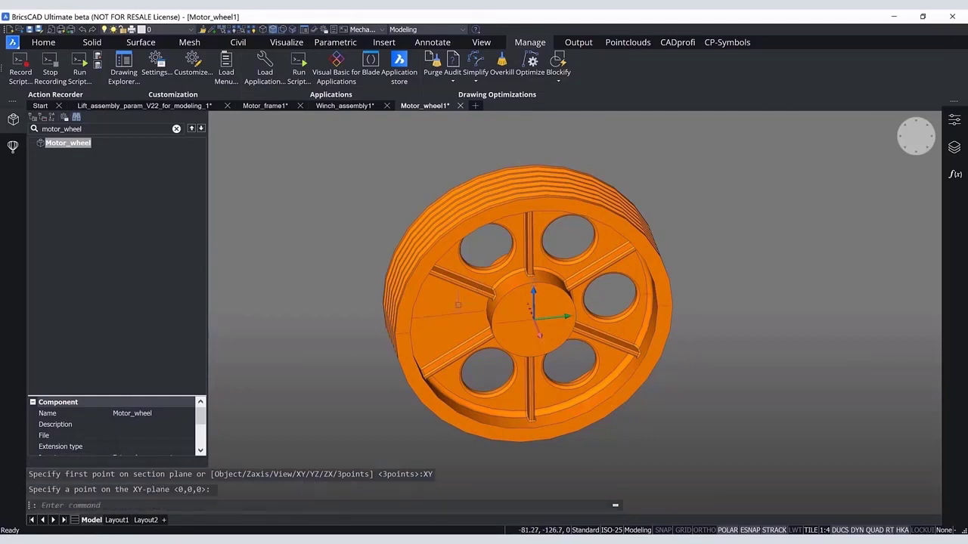
pyautogui.click(444, 310)
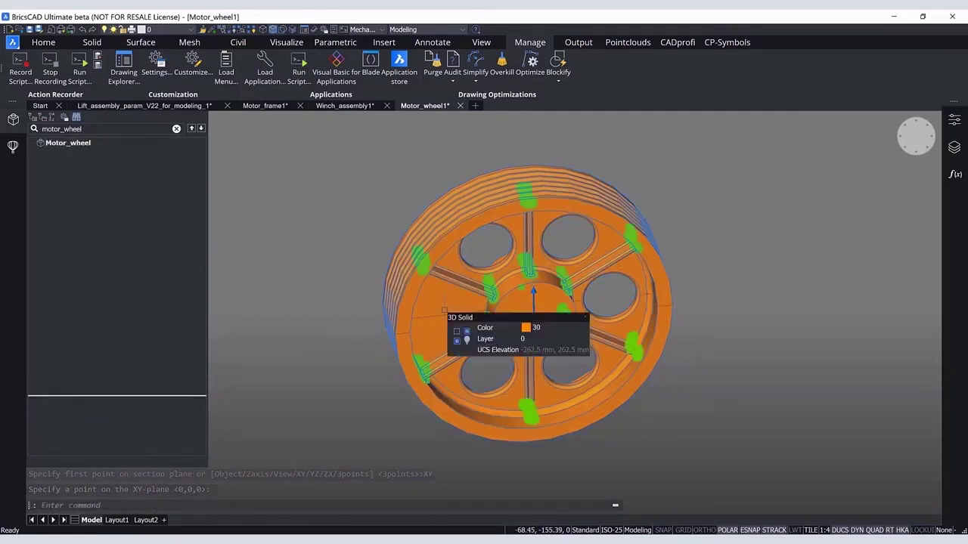
pyautogui.press('Delete')
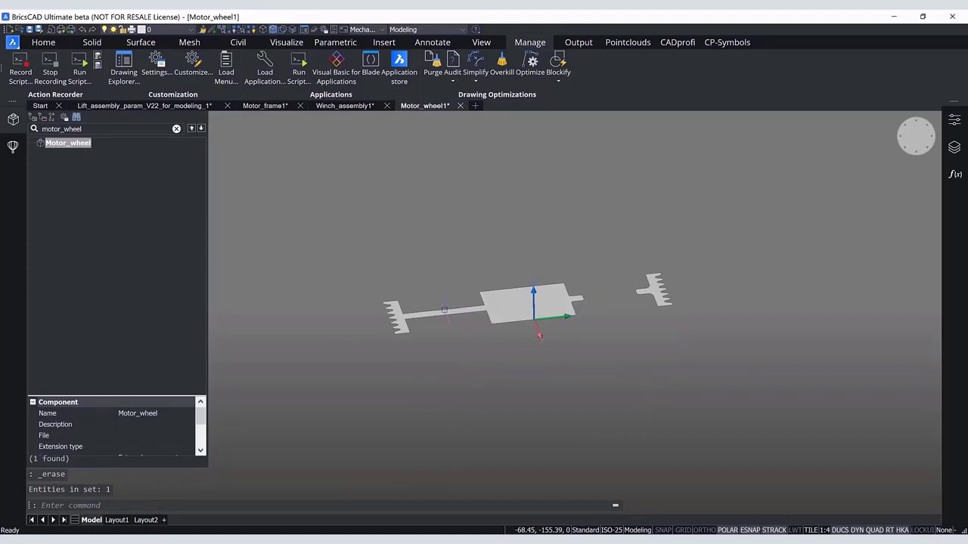
# Draw a 120 mm line across the hub section, from the midpoint of its long edge to the origin.
pyautogui.scroll(4, 454, 303)
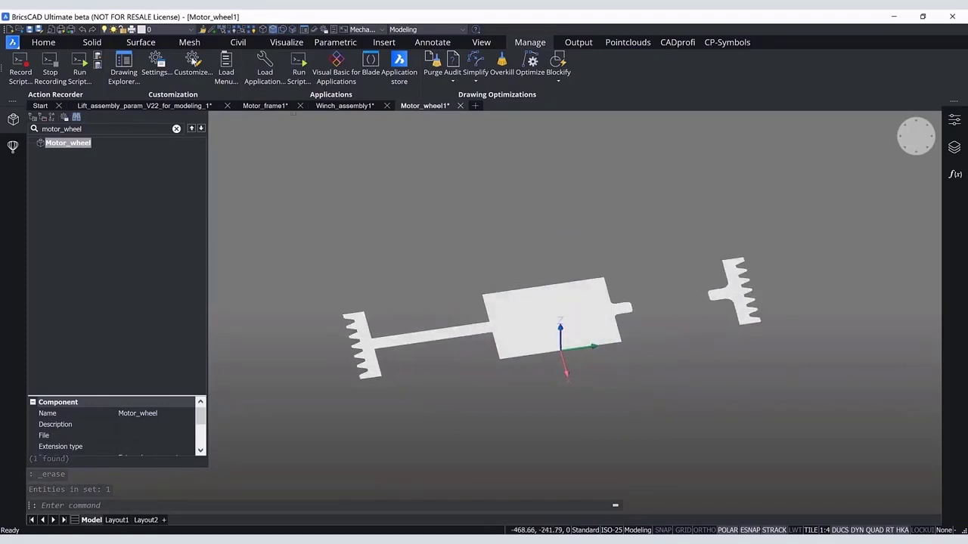
pyautogui.click(54, 43)
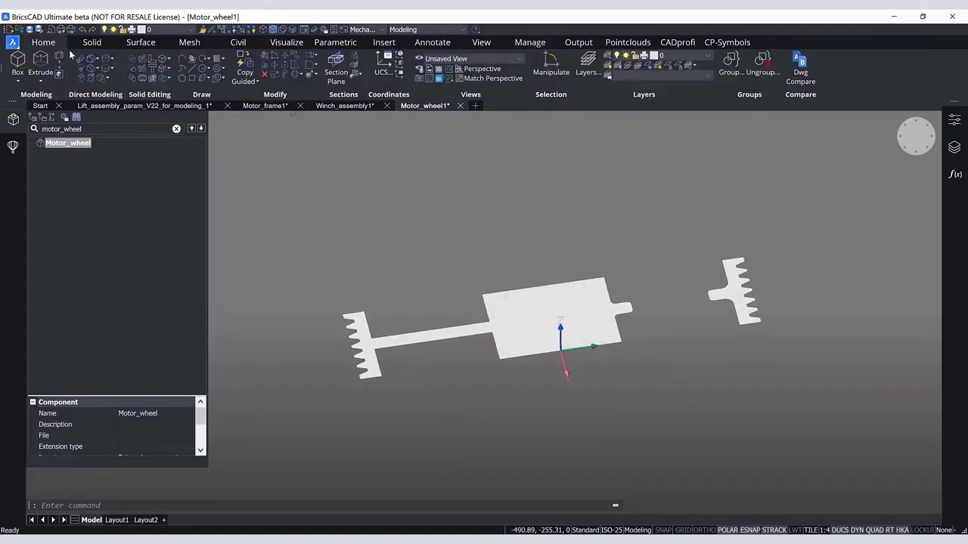
pyautogui.click(191, 72)
pyautogui.click(544, 287)
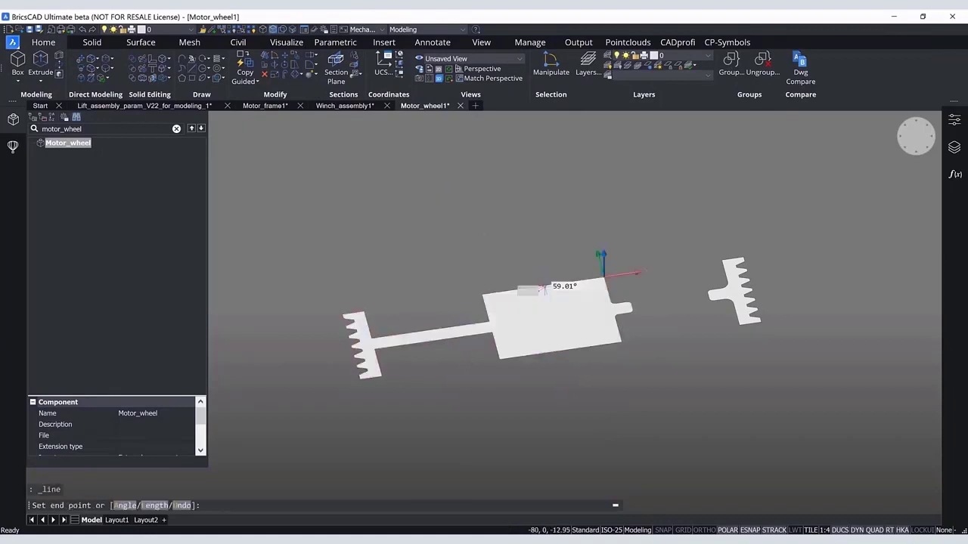
pyautogui.click(560, 350)
pyautogui.press('Return')
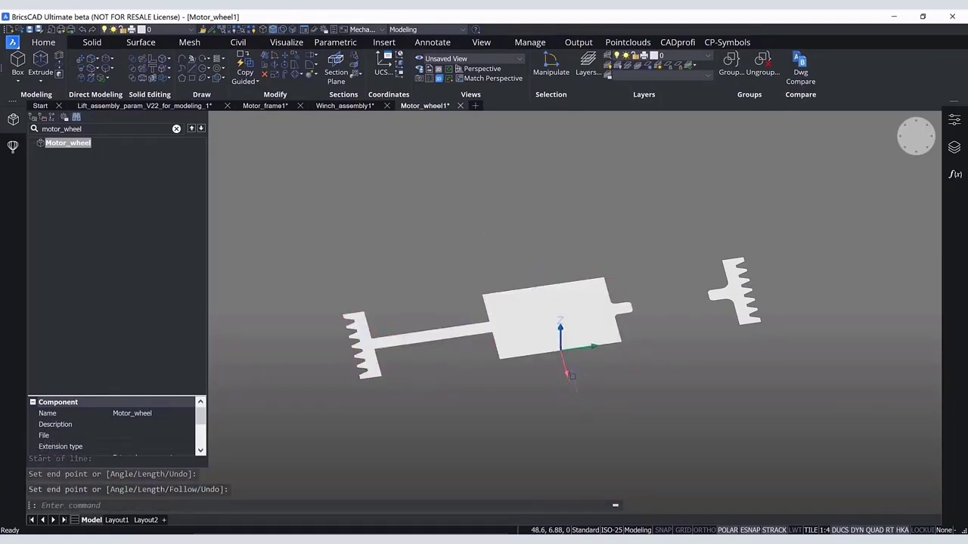
# Imprint the line onto the section region, keeping the source line, and delete the half with the short stub and detached rim piece.
pyautogui.moveTo(554, 325)
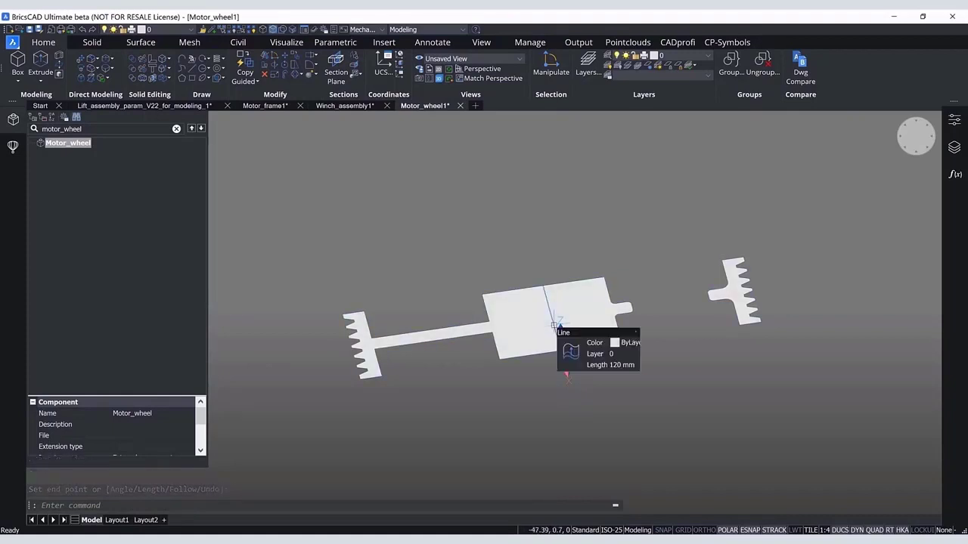
pyautogui.moveTo(593, 374)
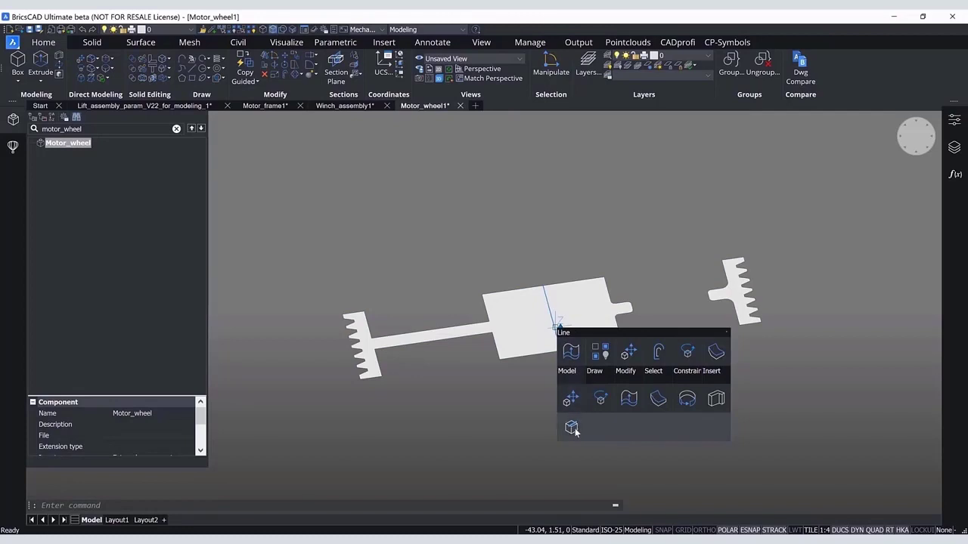
pyautogui.click(573, 428)
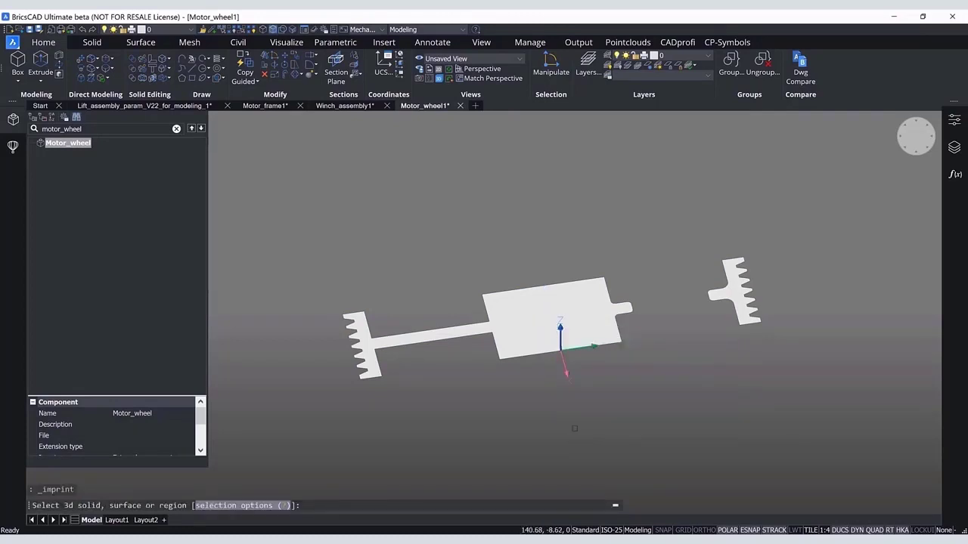
pyautogui.click(529, 325)
pyautogui.click(546, 318)
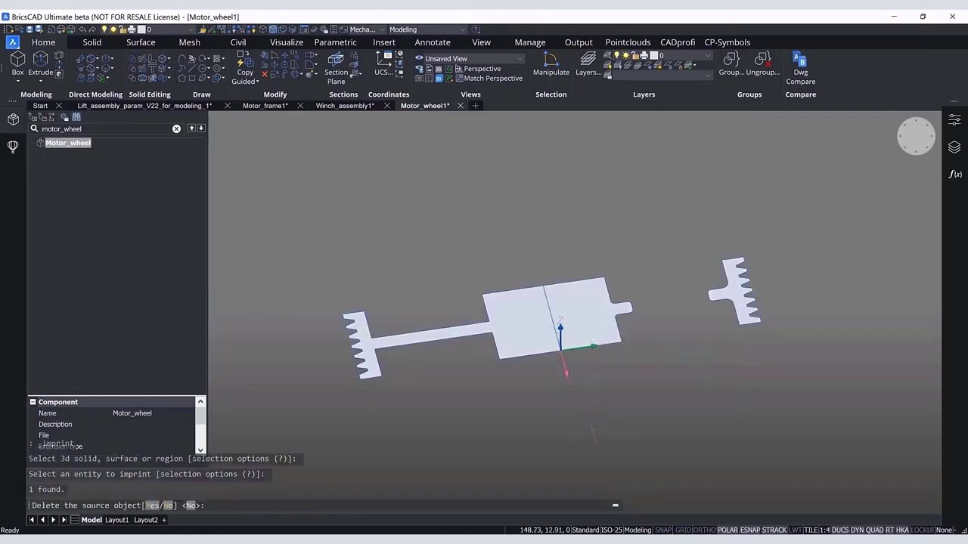
pyautogui.press('Return')
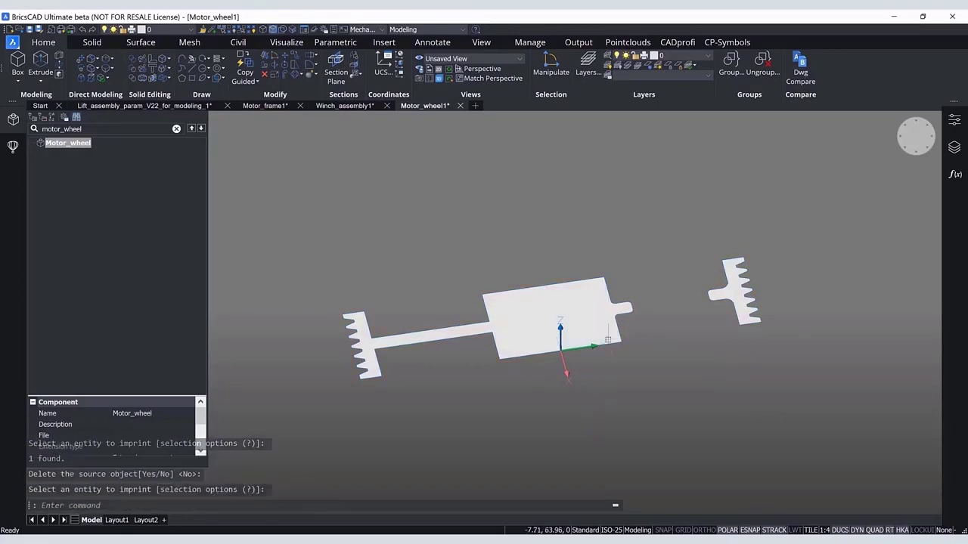
pyautogui.click(604, 323)
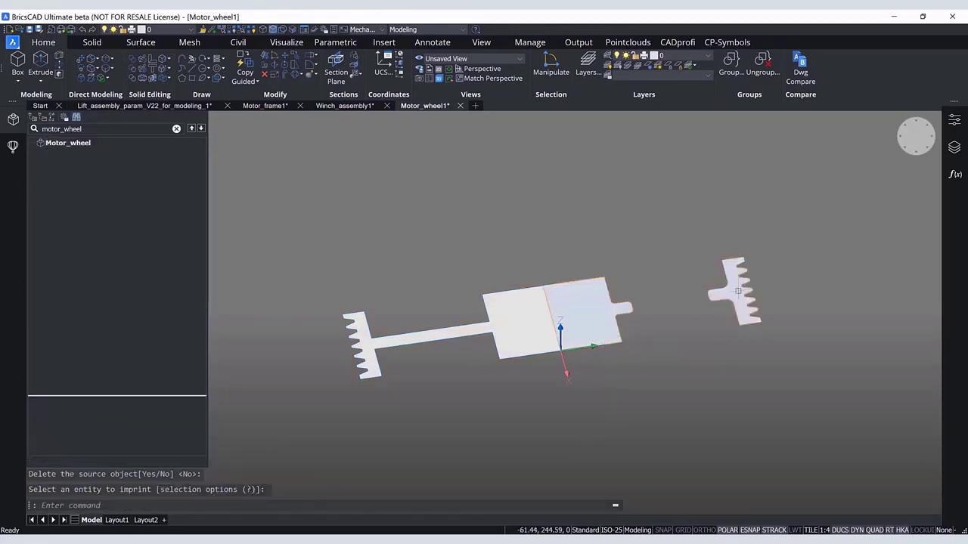
pyautogui.press('Delete')
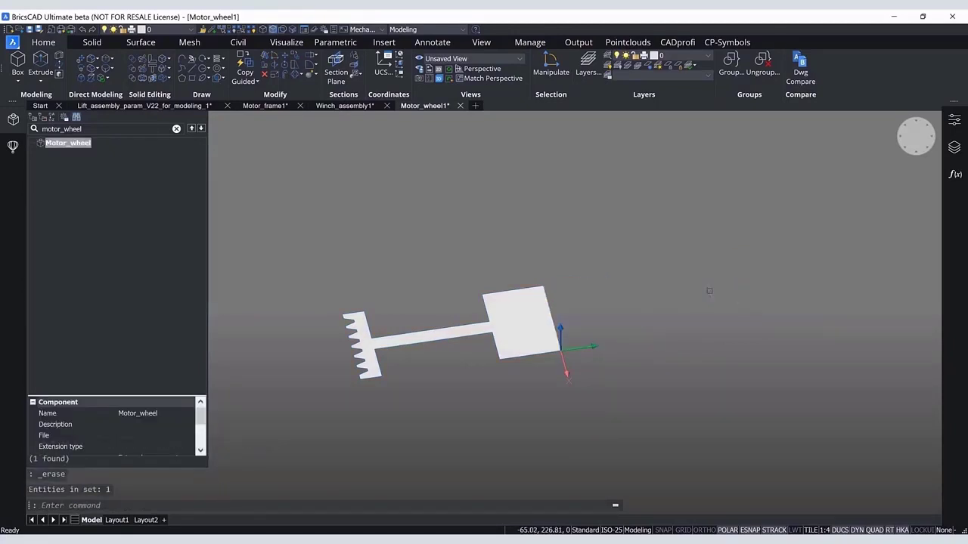
# Extract the edges of the remaining half section with XEDGES, and delete the filled region.
pyautogui.keyDown('shift'); pyautogui.moveTo(568, 277); pyautogui.dragTo(518, 278, button='middle'); pyautogui.keyUp('shift')
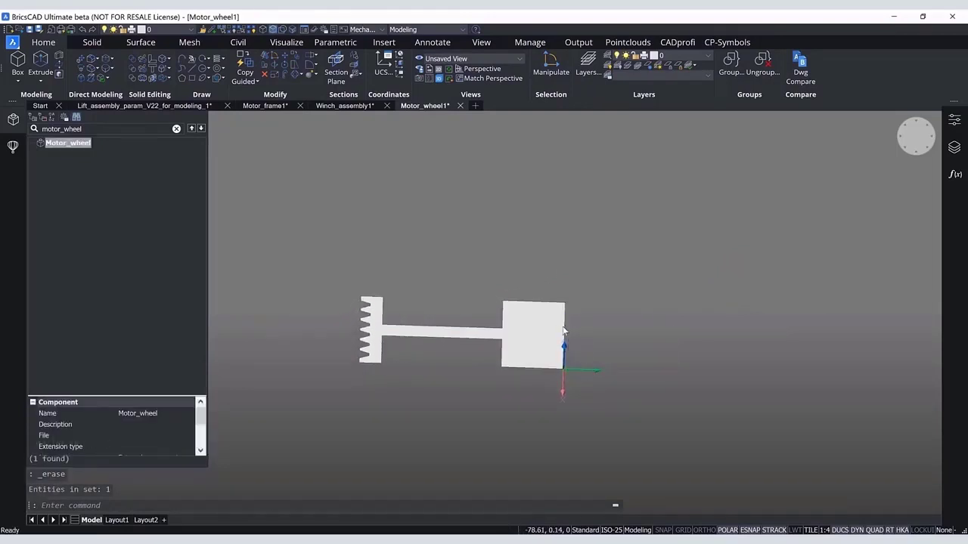
pyautogui.scroll(5, 564, 330)
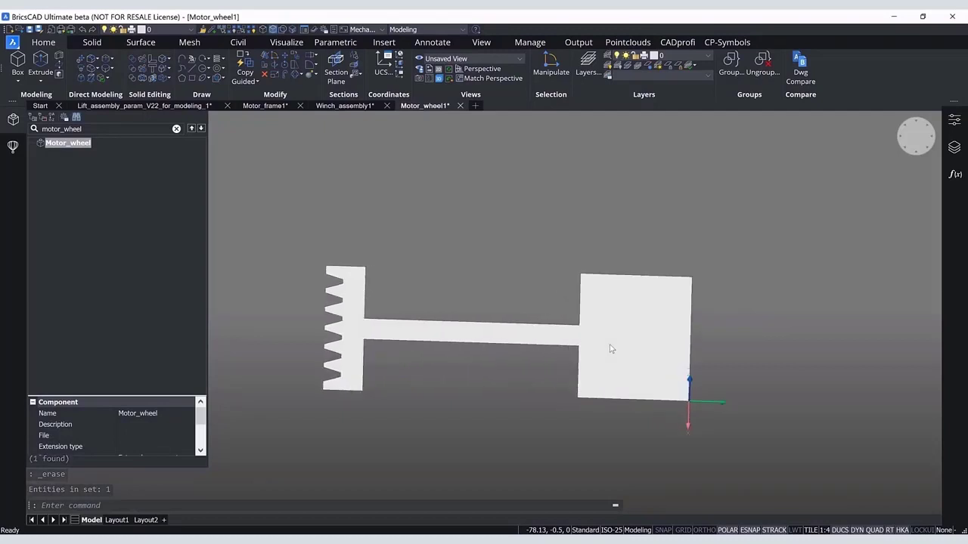
pyautogui.write('xe')
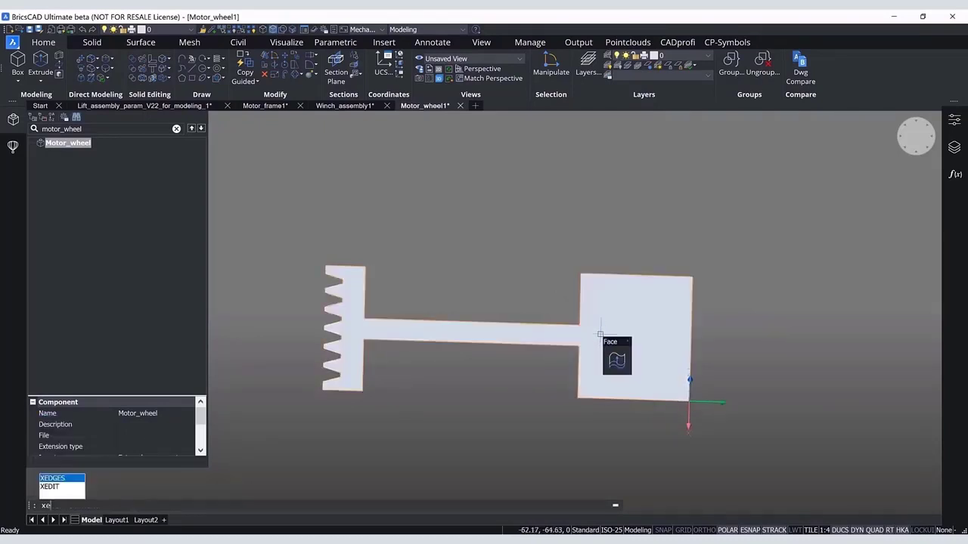
pyautogui.press('Return')
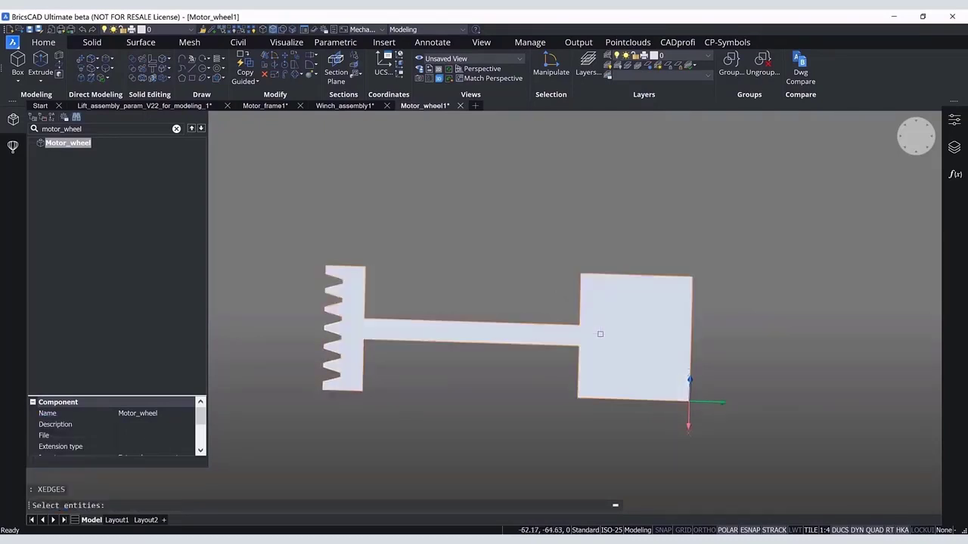
pyautogui.click(600, 333)
pyautogui.press('Return')
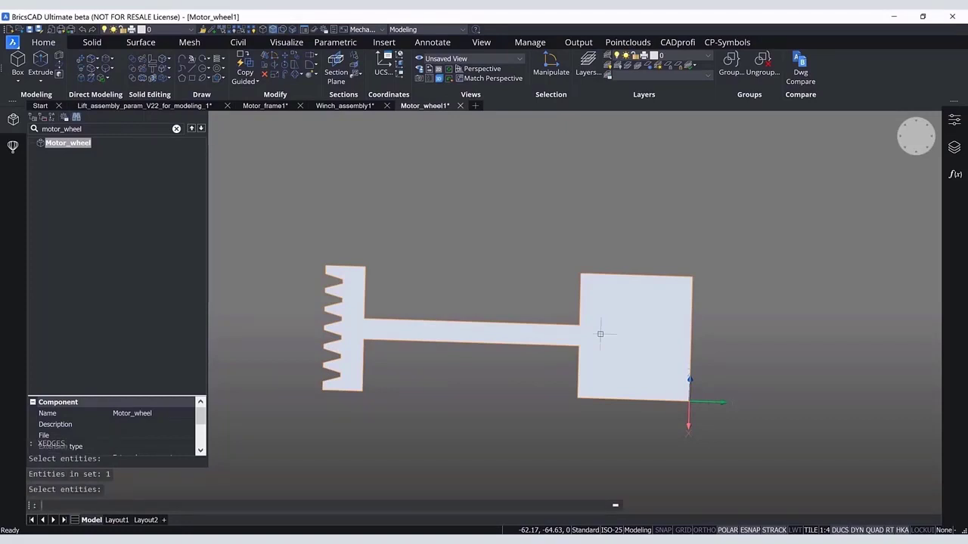
pyautogui.click(600, 333)
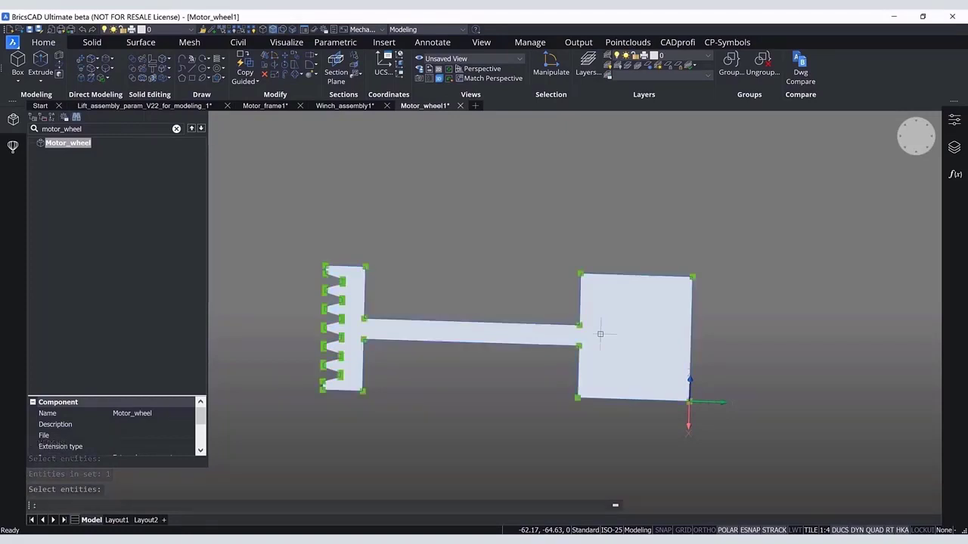
pyautogui.press('Delete')
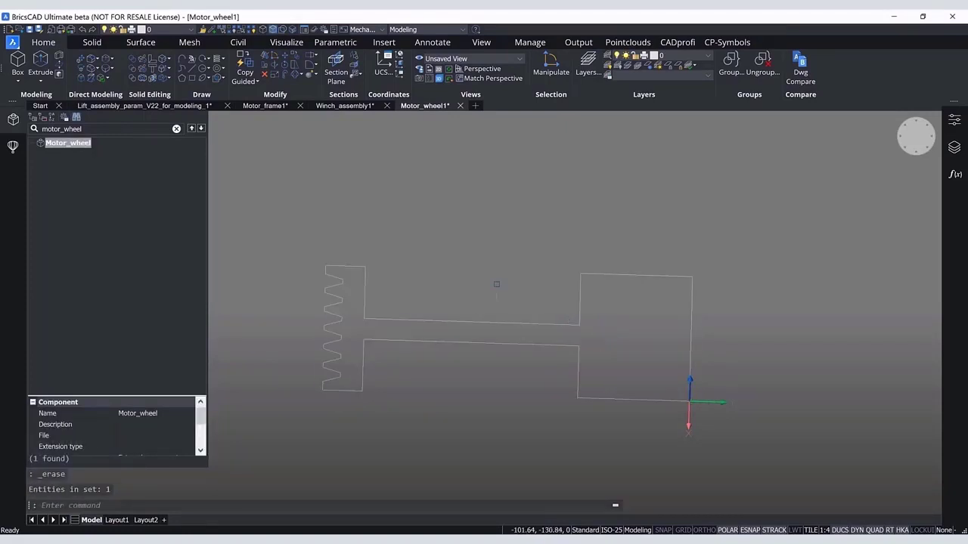
# Delete the zigzag groove segments from the outer side of the rim outline.
pyautogui.moveTo(490, 280); pyautogui.dragTo(510, 259, button='middle')
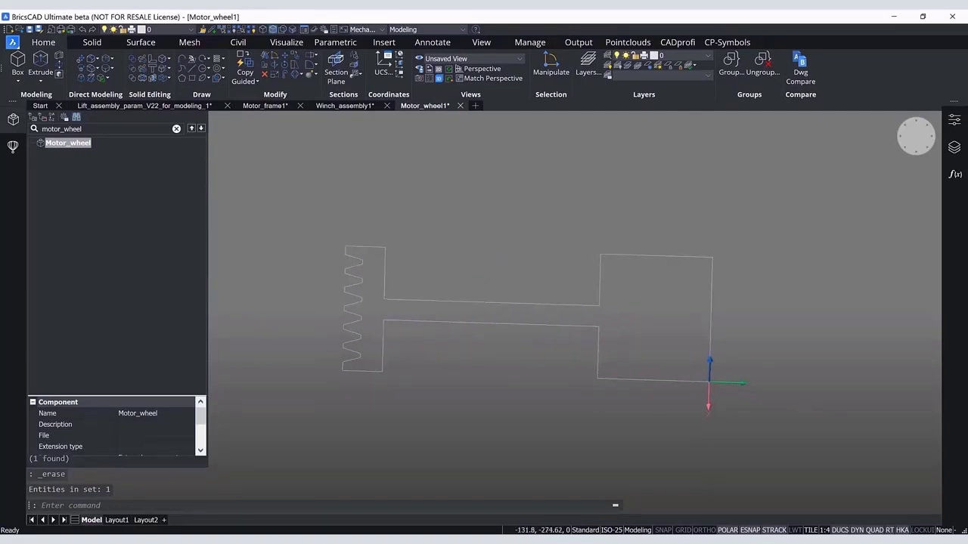
pyautogui.moveTo(330, 233); pyautogui.dragTo(368, 398)
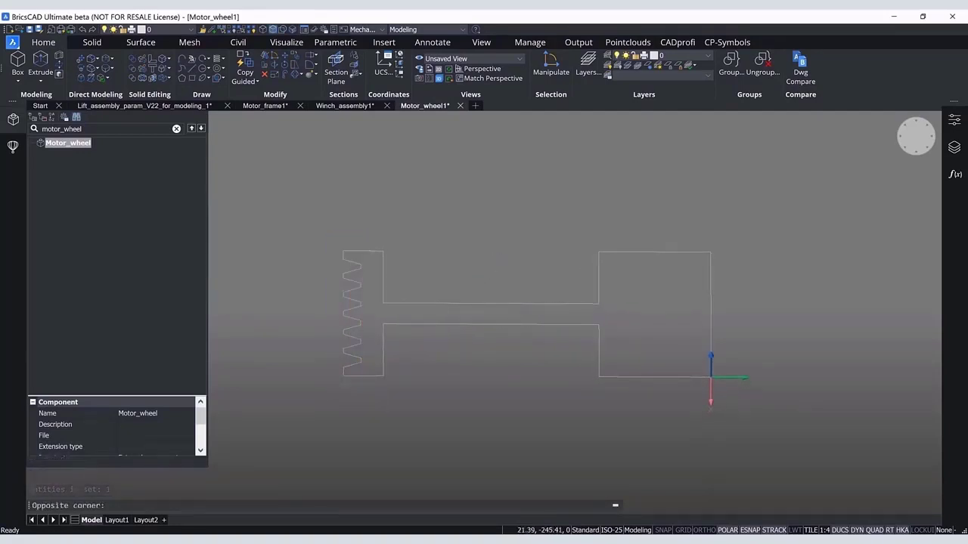
pyautogui.press('Delete')
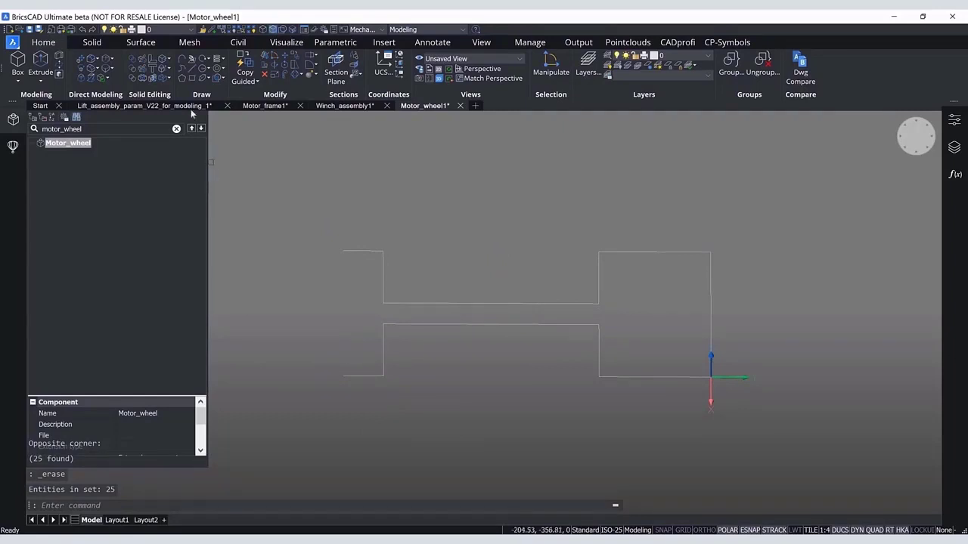
# Draw a straight line between the two open ends of the rim to close the outline.
pyautogui.write('l')
pyautogui.press('Return')
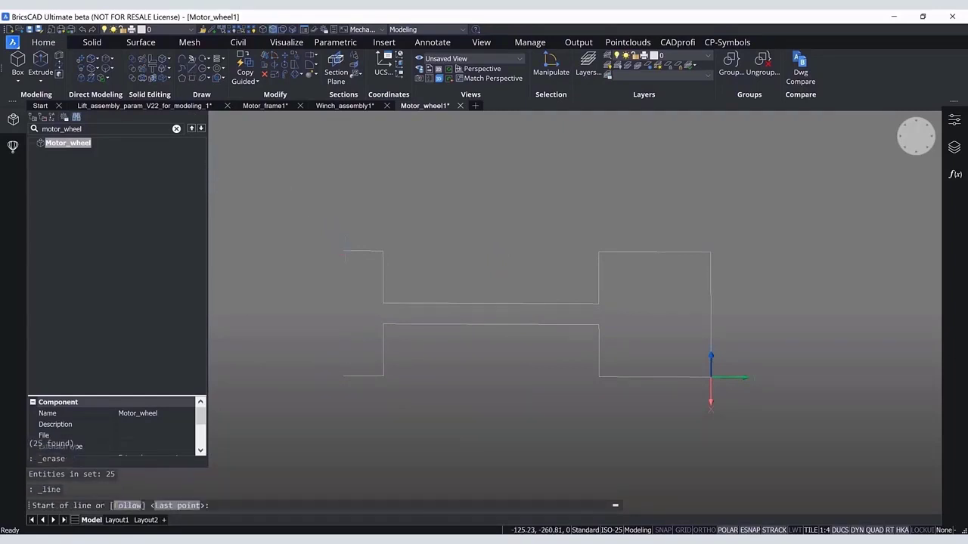
pyautogui.click(343, 251)
pyautogui.click(343, 376)
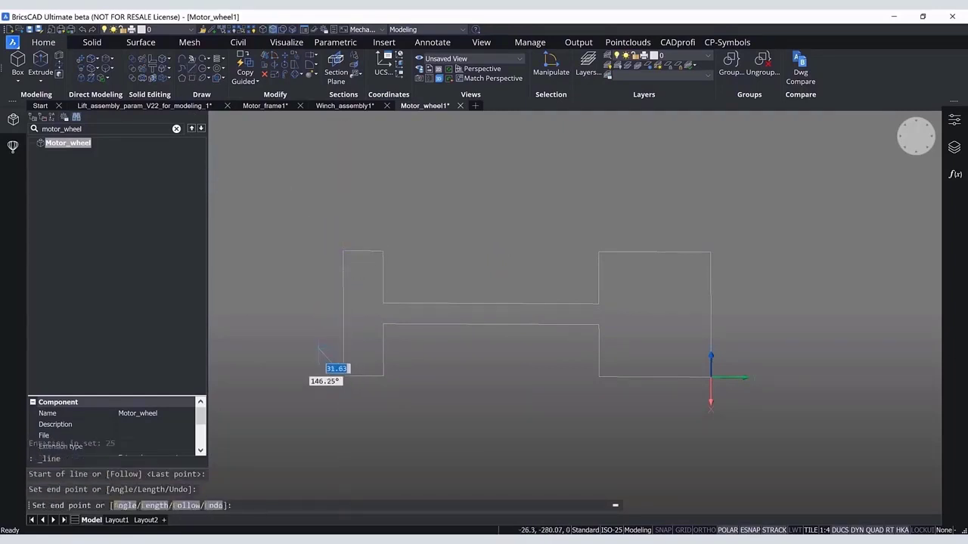
pyautogui.press('Return')
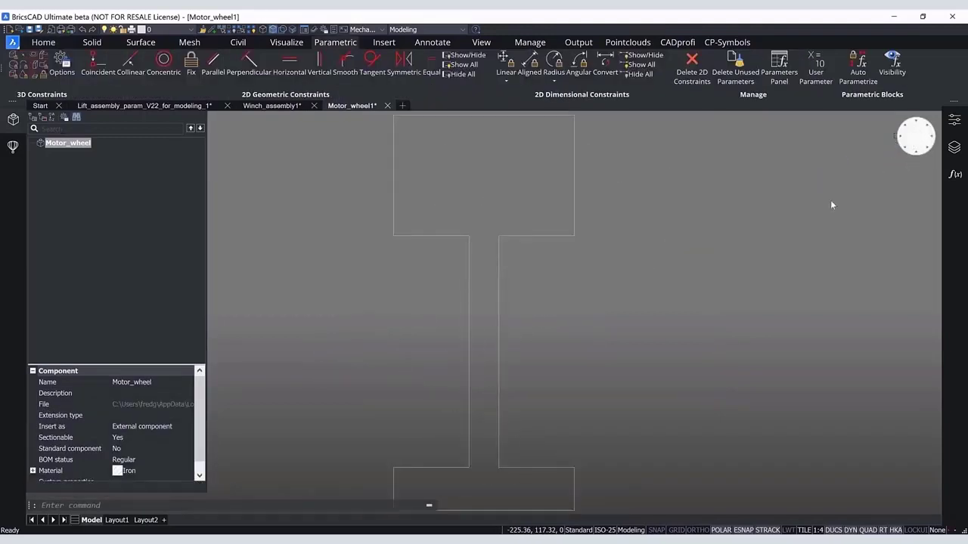
# Join all the line segments of the wheel profile into a single polyline.
pyautogui.scroll(-2, 558, 324)
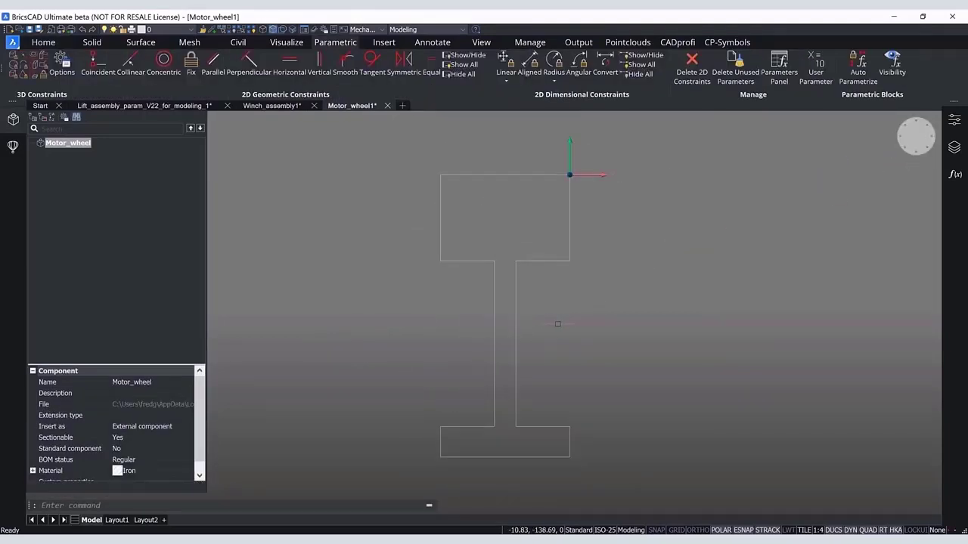
pyautogui.moveTo(558, 325); pyautogui.dragTo(604, 325, button='middle')
pyautogui.click(650, 478)
pyautogui.click(441, 139)
pyautogui.write('j')
pyautogui.press('Return')
# Set the profile polyline's color to red, and apply a Fix constraint to its corner at the origin.
pyautogui.moveTo(587, 261)
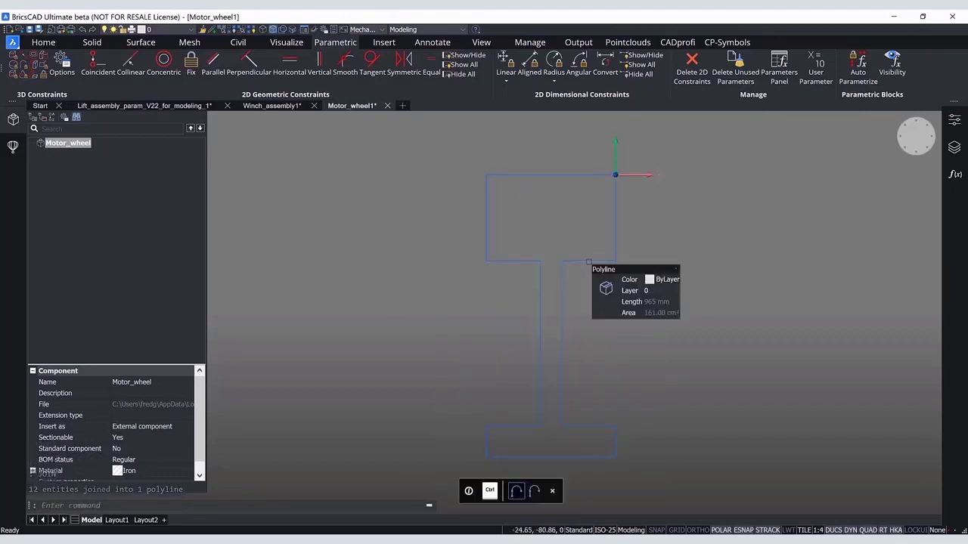
pyautogui.click(657, 280)
pyautogui.click(658, 310)
pyautogui.click(192, 67)
pyautogui.click(615, 175)
# Add a linear dimensional constraint from the origin corner to the rim's outer corner for the full radius, accepting the default value.
pyautogui.click(506, 64)
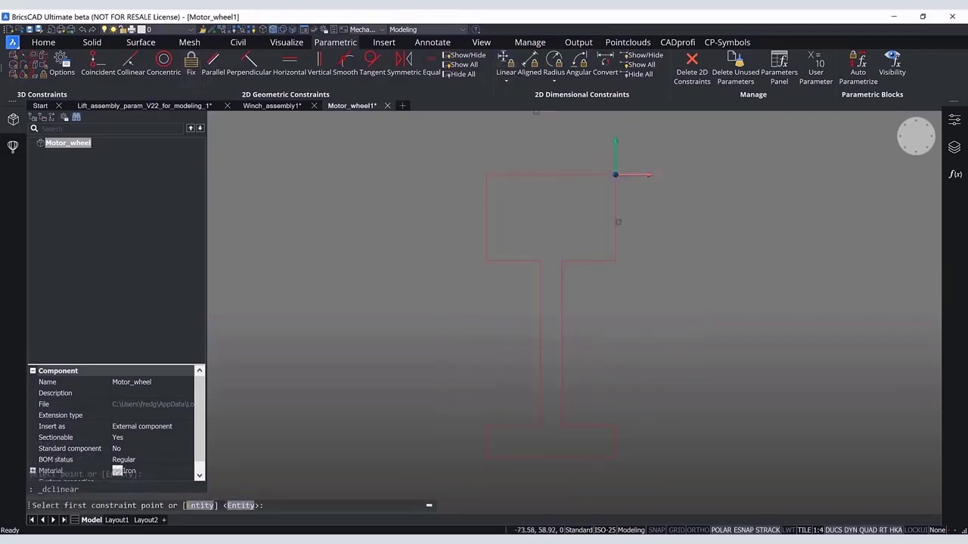
pyautogui.click(616, 174)
pyautogui.click(615, 457)
pyautogui.click(672, 373)
pyautogui.press('Return')
# Add a linear dimensional constraint along the hub's side edge from the origin corner, accepting the default value.
pyautogui.press('Return')
pyautogui.click(615, 175)
pyautogui.click(615, 261)
pyautogui.click(646, 234)
pyautogui.press('Return')
# Add a linear dimensional constraint along the rim's short side edge, accepting the default value.
pyautogui.press('Return')
pyautogui.click(616, 427)
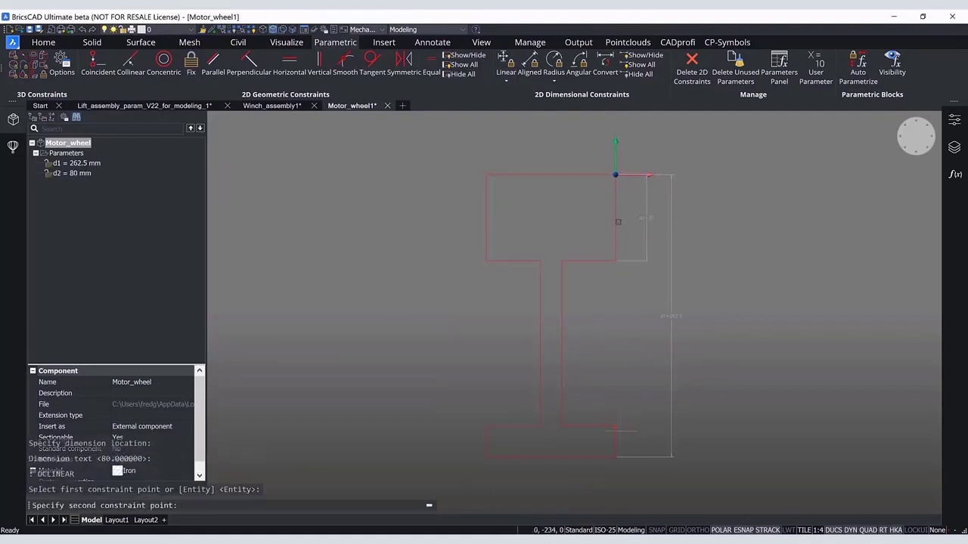
pyautogui.click(616, 457)
pyautogui.click(648, 439)
pyautogui.press('Return')
# Add linear dimensional constraints across the hub's full width and across the narrow web, accepting the default values.
pyautogui.press('Return')
pyautogui.click(615, 174)
pyautogui.click(562, 261)
pyautogui.click(551, 220)
pyautogui.press('Return')
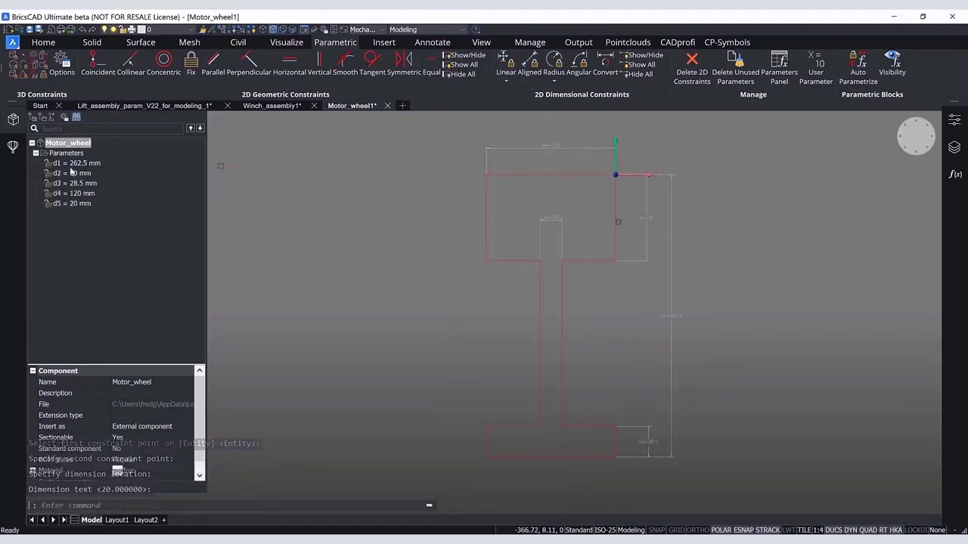
# Rename parameter d1 as radius and parameter d2 as central_radius.
pyautogui.click(72, 164)
pyautogui.click(132, 383)
pyautogui.write('radius')
pyautogui.click(72, 173)
pyautogui.click(133, 383)
pyautogui.write('central')
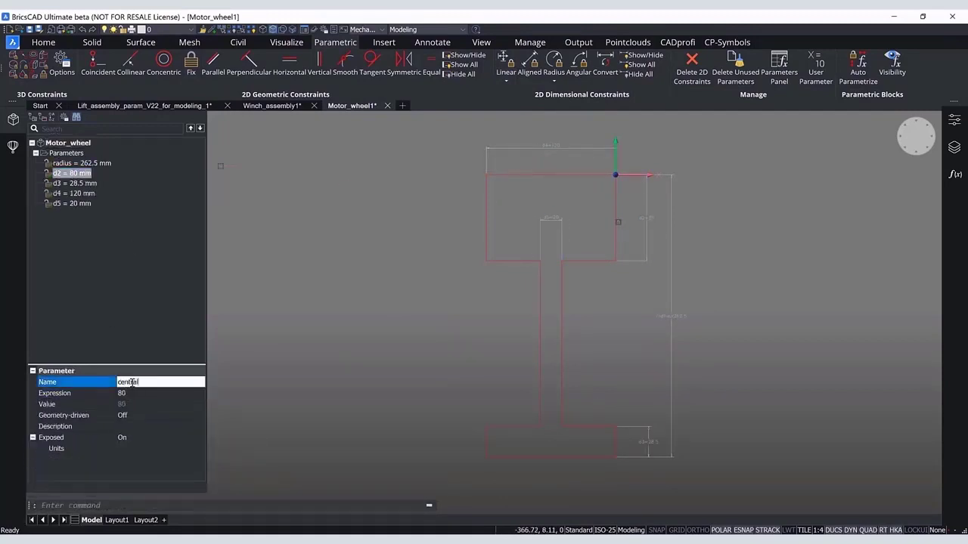
pyautogui.write('_radius')
# Rename parameter d3 as rim_thickness and parameter d4 as width.
pyautogui.click(71, 183)
pyautogui.click(133, 382)
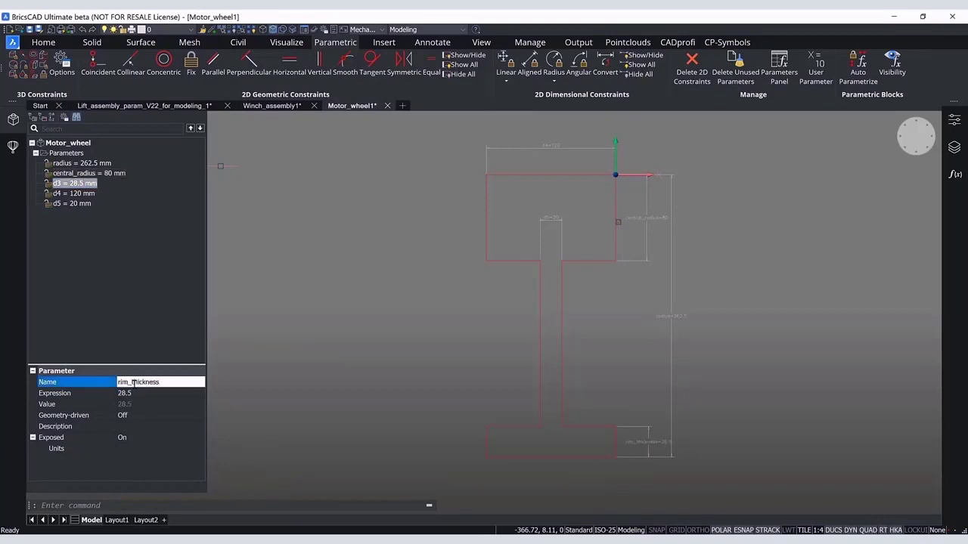
pyautogui.press('Return')
pyautogui.click(73, 194)
pyautogui.click(135, 382)
pyautogui.press('BackSpace')
pyautogui.press('BackSpace')
pyautogui.write('width')
pyautogui.press('Return')
# Rename parameter d5, the web dimension, as thickness.
pyautogui.click(72, 203)
pyautogui.click(134, 383)
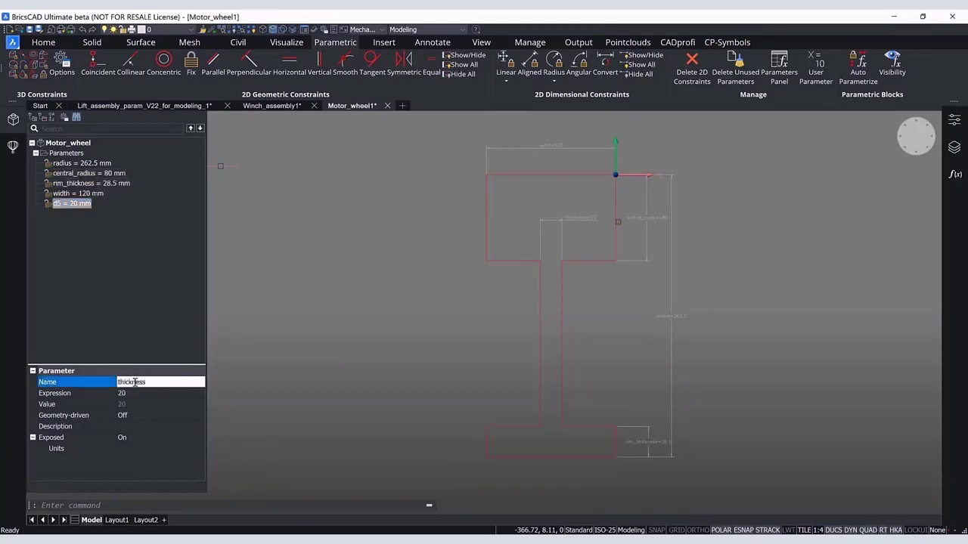
pyautogui.press('Return')
pyautogui.click(77, 164)
# Apply Equal constraints between the hub's two shoulder edges and between the rim's two shoulder edges beside the web.
pyautogui.click(431, 64)
pyautogui.click(517, 260)
pyautogui.click(588, 261)
pyautogui.press('Return')
pyautogui.click(584, 427)
pyautogui.click(522, 427)
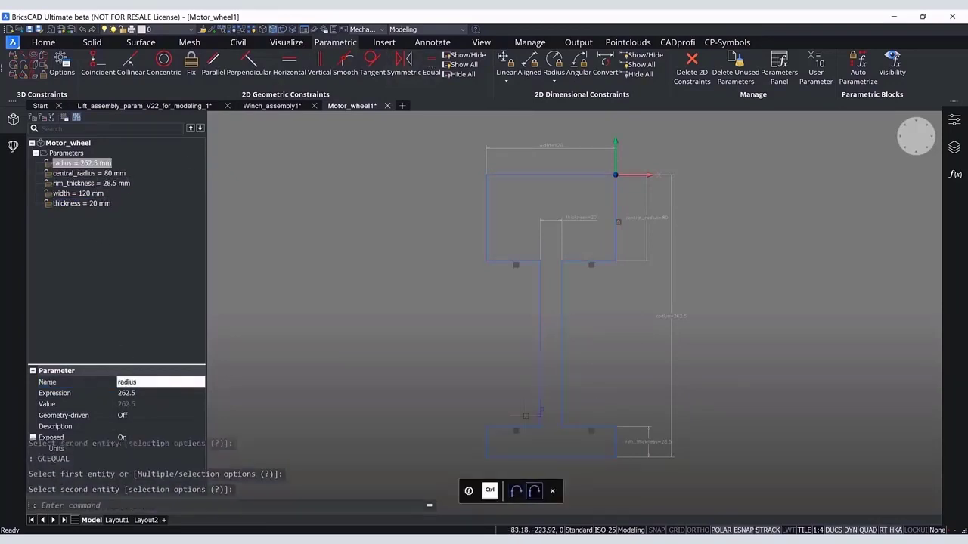
# Apply Collinear constraints between the hub and rim side edges on each side of the profile.
pyautogui.click(130, 65)
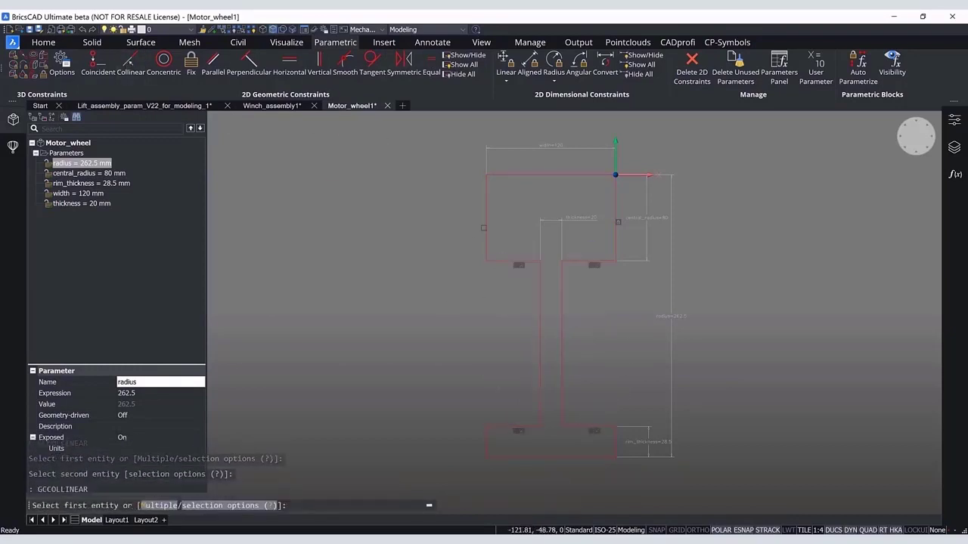
pyautogui.click(484, 228)
pyautogui.click(486, 443)
pyautogui.press('Return')
pyautogui.click(614, 227)
pyautogui.click(615, 443)
# Apply Perpendicular constraints between the hub's top edge and right side edge, and between that side edge and the hub's right shoulder.
pyautogui.click(249, 65)
pyautogui.scroll(3, 660, 156)
pyautogui.click(556, 193)
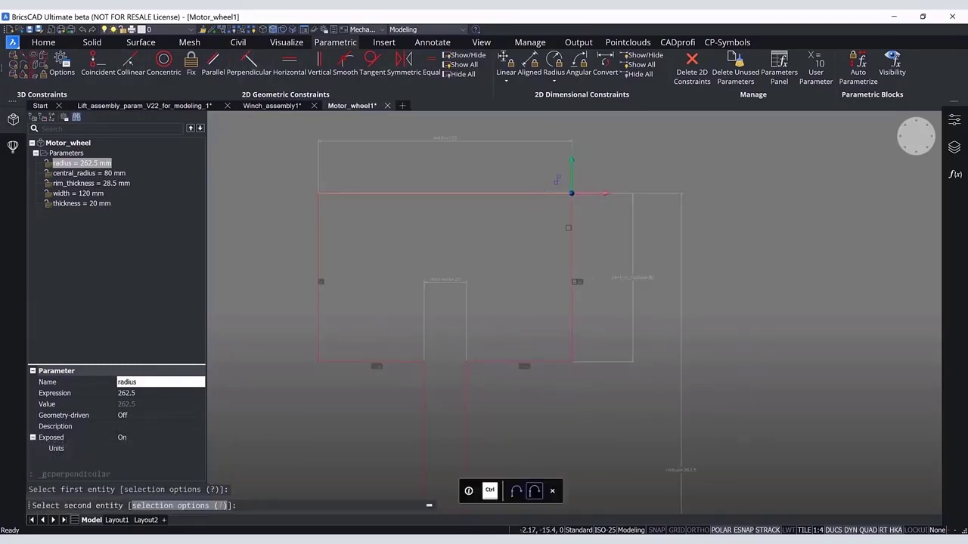
pyautogui.click(572, 227)
pyautogui.press('Return')
pyautogui.click(571, 318)
pyautogui.click(526, 362)
pyautogui.moveTo(500, 325); pyautogui.dragTo(510, 136, button='middle')
# Apply Perpendicular constraints at the rim's corners, including its bottom edge, left side edge and left shoulder, and at the web's left edge.
pyautogui.press('Return')
pyautogui.click(539, 370)
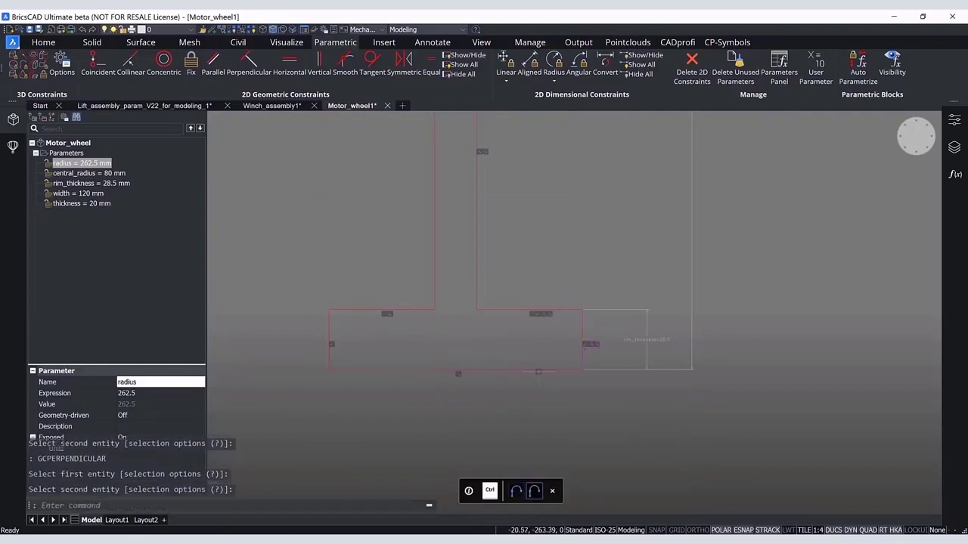
pyautogui.press('Return')
pyautogui.click(329, 338)
pyautogui.click(344, 310)
pyautogui.click(435, 277)
# Apply Perpendicular constraints between the web and the hub's left shoulder, and between that shoulder and the hub's left side edge.
pyautogui.moveTo(413, 190); pyautogui.dragTo(466, 437, button='middle')
pyautogui.press('Return')
pyautogui.click(466, 234)
pyautogui.moveTo(425, 175); pyautogui.dragTo(405, 369, button='middle')
pyautogui.press('Return')
pyautogui.click(363, 304)
pyautogui.click(385, 259)
pyautogui.scroll(-3, 564, 303)
pyautogui.moveTo(658, 324); pyautogui.dragTo(665, 221, button='middle')
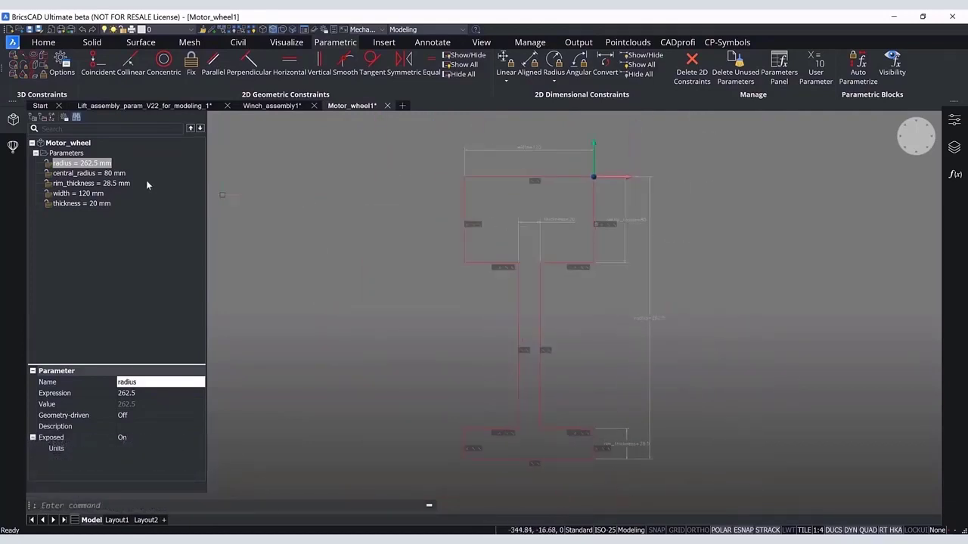
# Animate the radius and central_radius parameters to check how the constrained profile behaves.
pyautogui.click(84, 165)
pyautogui.rightClick(83, 164)
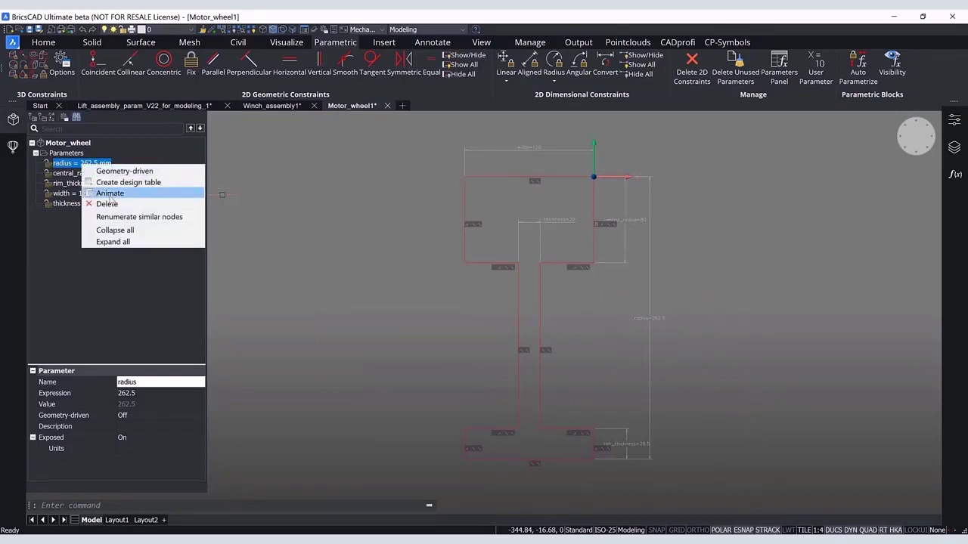
pyautogui.click(110, 194)
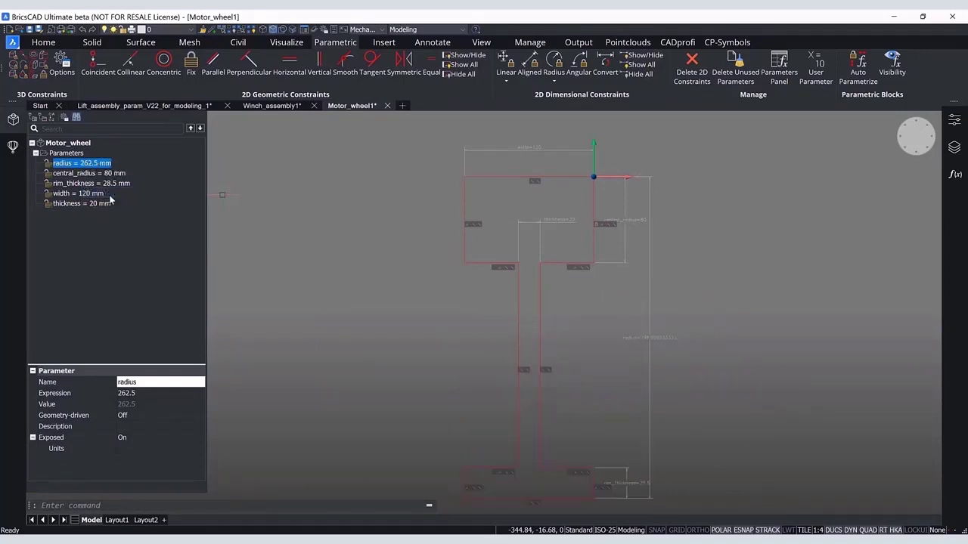
pyautogui.click(110, 174)
pyautogui.rightClick(109, 174)
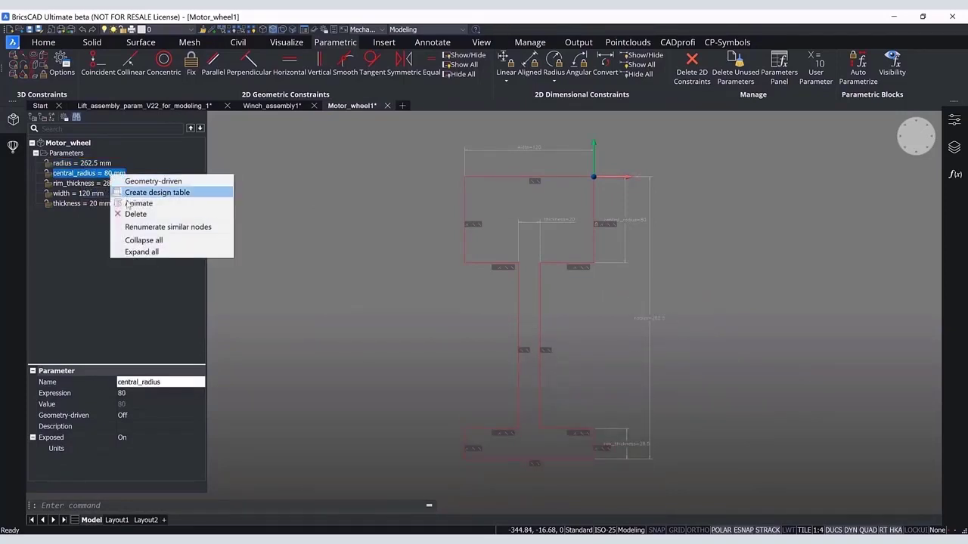
pyautogui.click(126, 204)
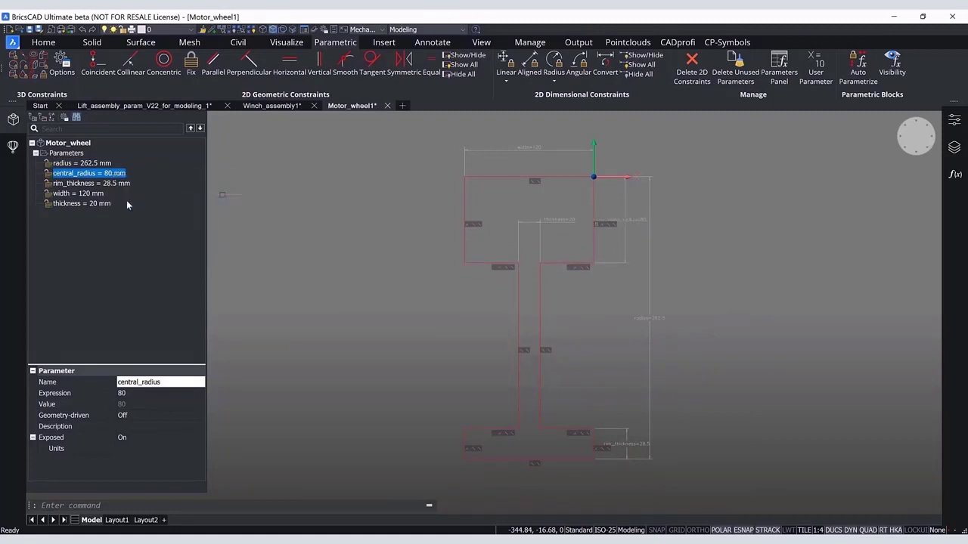
# Animate the rim_thickness, width and thickness parameters to check the profile's rim, overall width and web.
pyautogui.click(117, 183)
pyautogui.rightClick(117, 189)
pyautogui.click(136, 212)
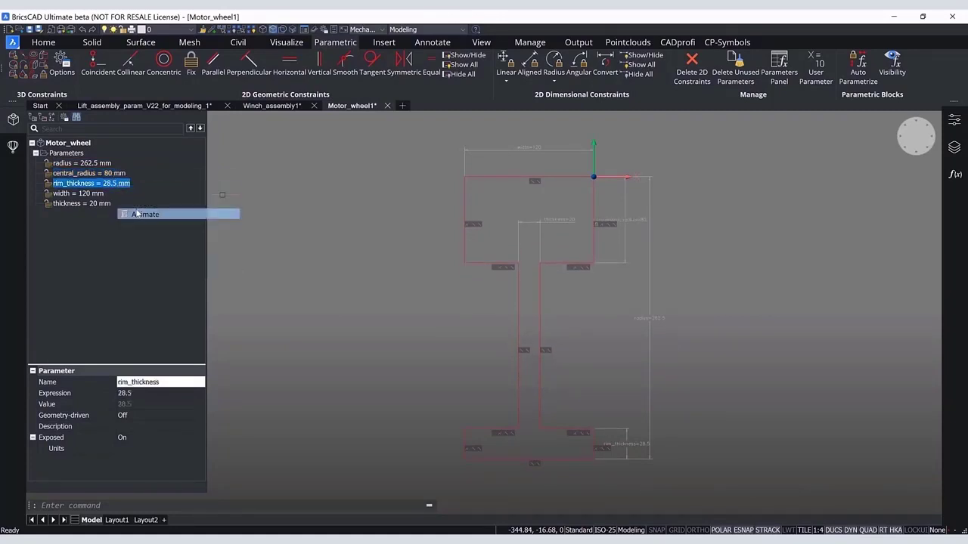
pyautogui.rightClick(87, 194)
pyautogui.click(105, 224)
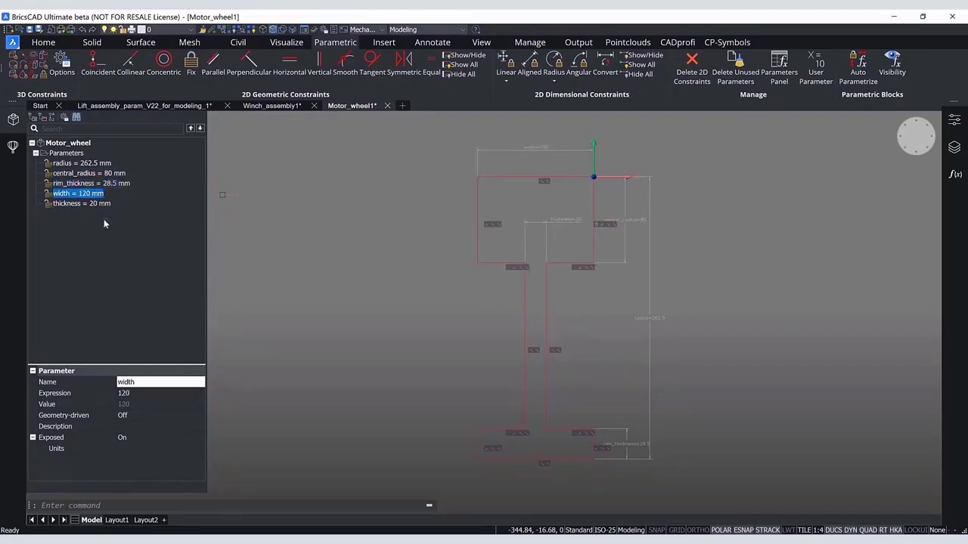
pyautogui.rightClick(96, 204)
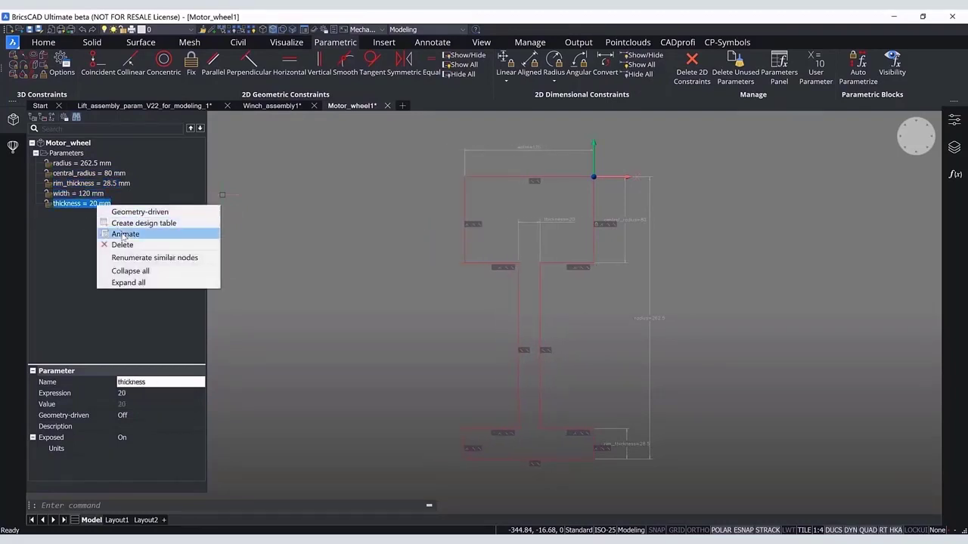
pyautogui.click(121, 232)
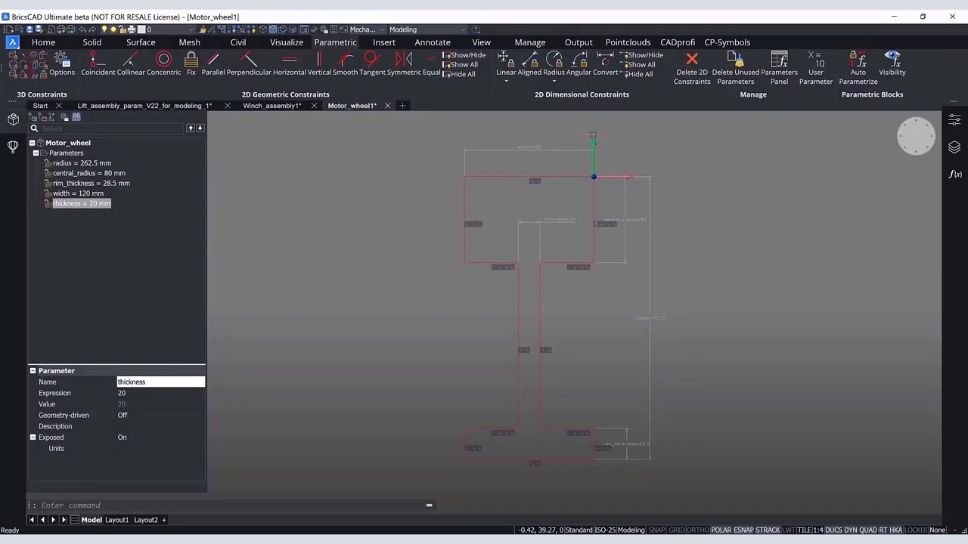
# Hide all dimensional constraints and set the Top Back Right isometric view of the profile.
pyautogui.click(632, 76)
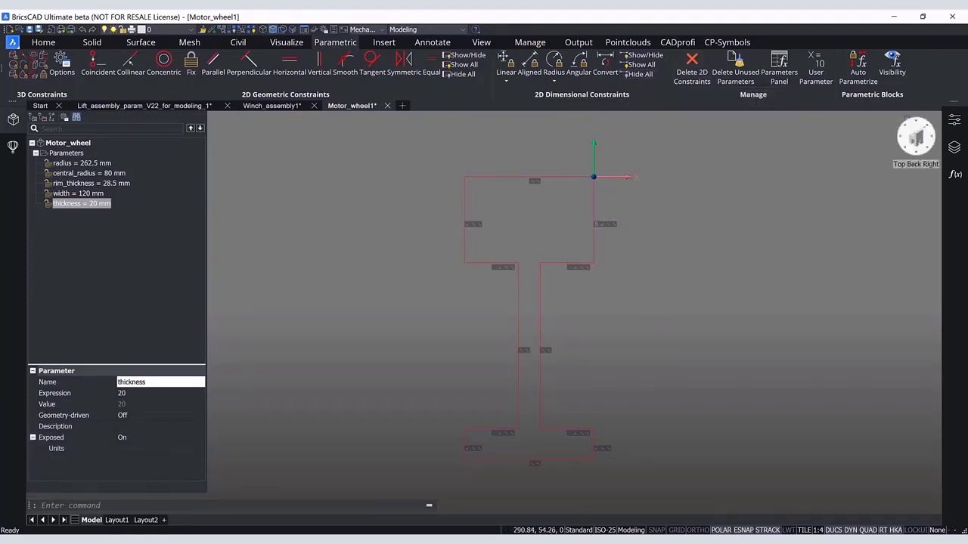
pyautogui.click(918, 135)
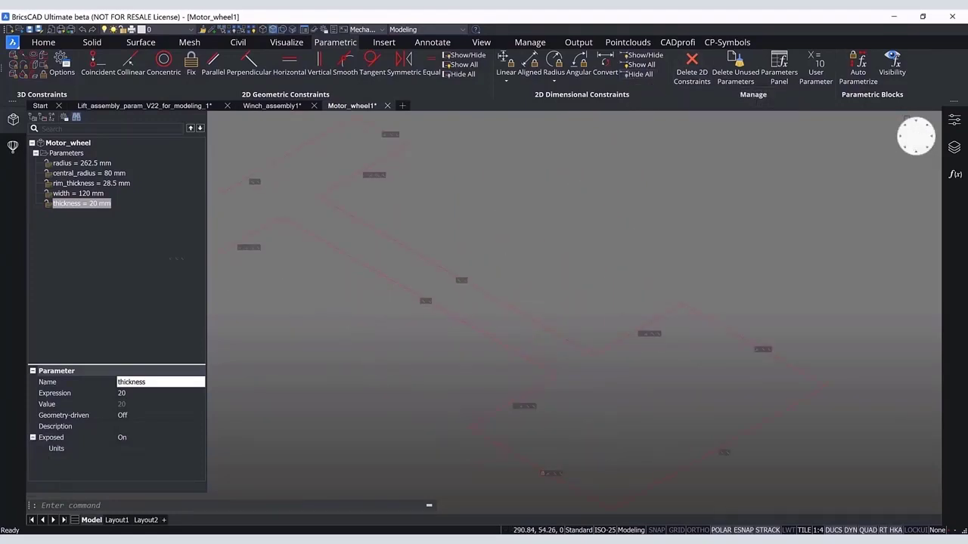
pyautogui.scroll(-2, 553, 268)
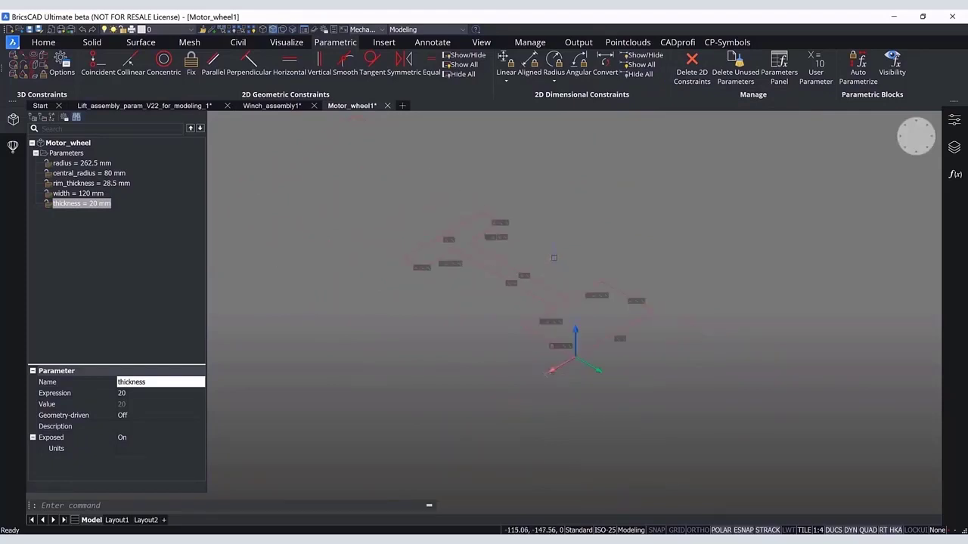
pyautogui.moveTo(587, 285)
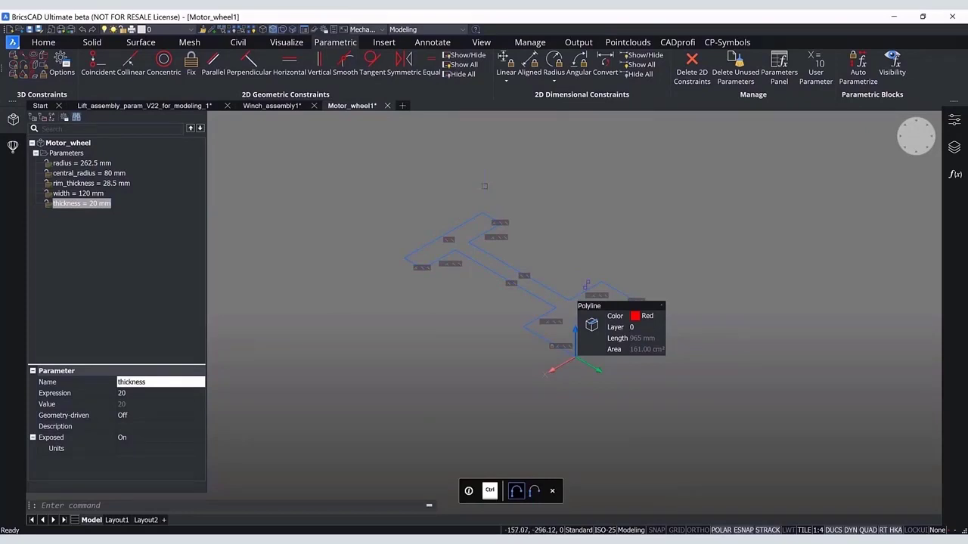
# Find the experimental Sketch based feature setting with the search term "sketch" and enable Create sketch based feature.
pyautogui.write('SETTINGS')
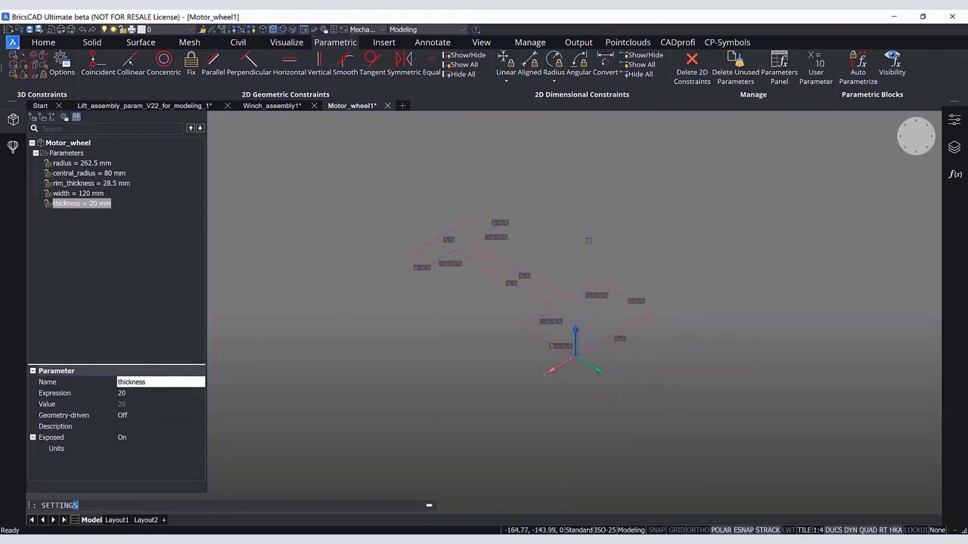
pyautogui.press('Return')
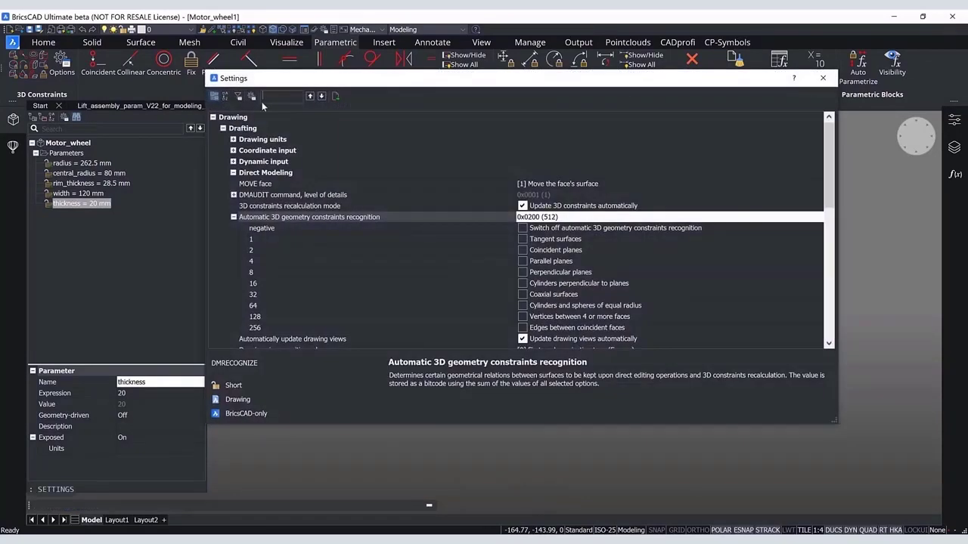
pyautogui.click(269, 99)
pyautogui.write('sketch')
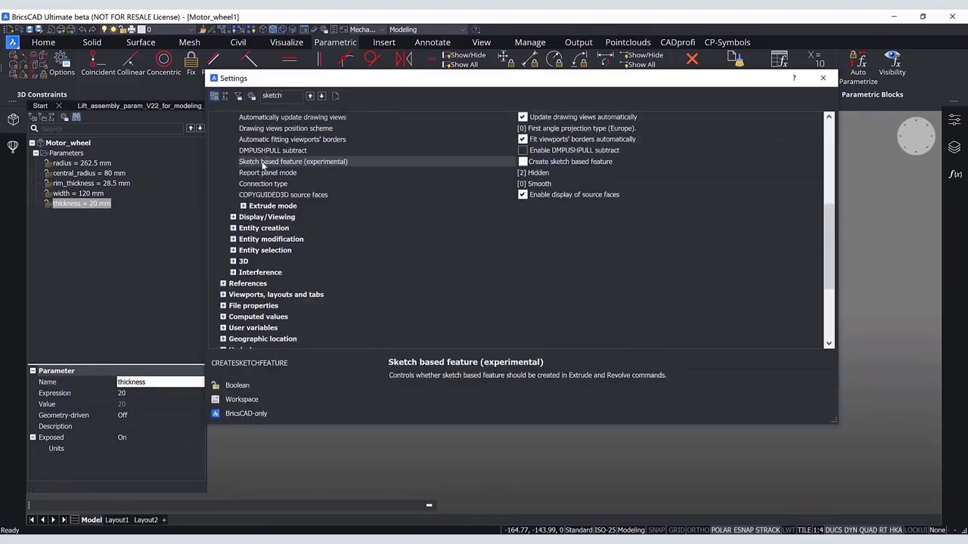
pyautogui.click(265, 162)
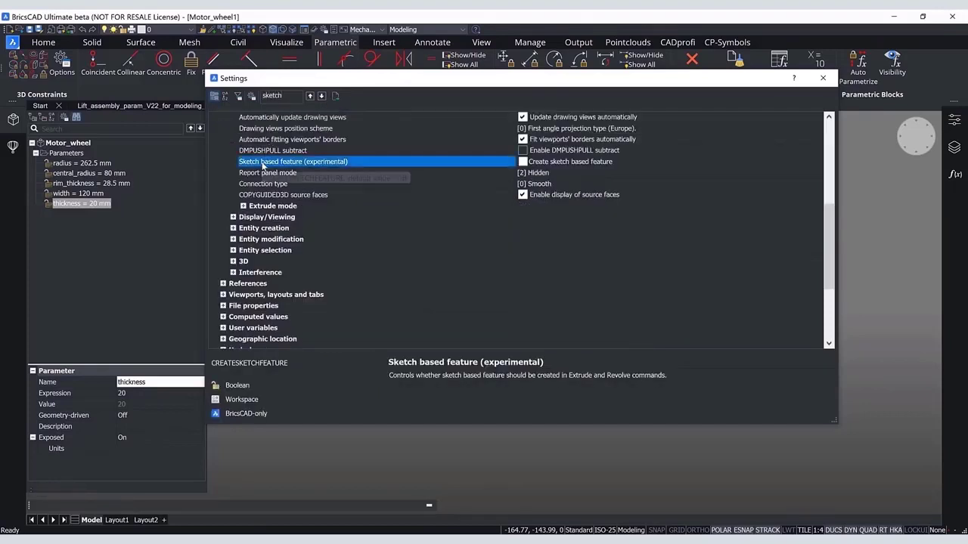
pyautogui.click(522, 162)
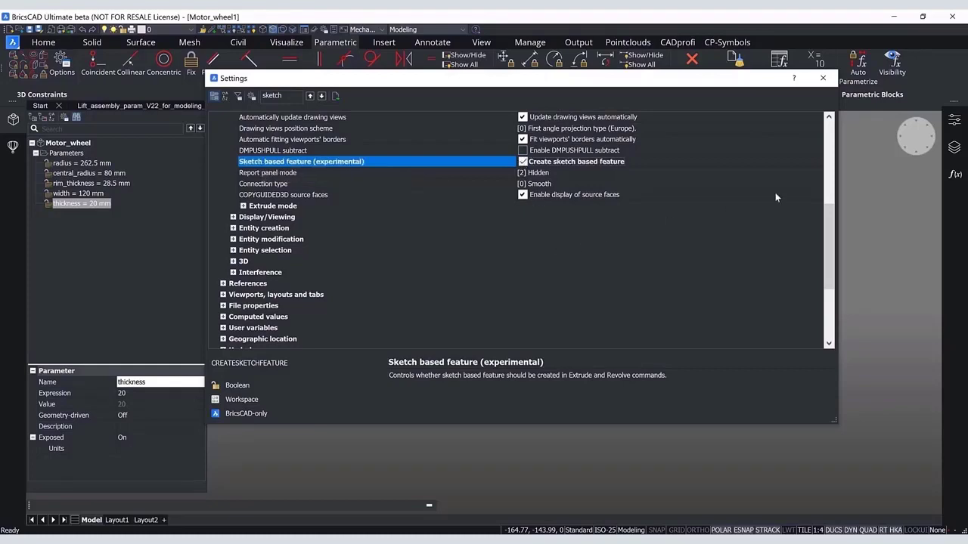
pyautogui.click(824, 81)
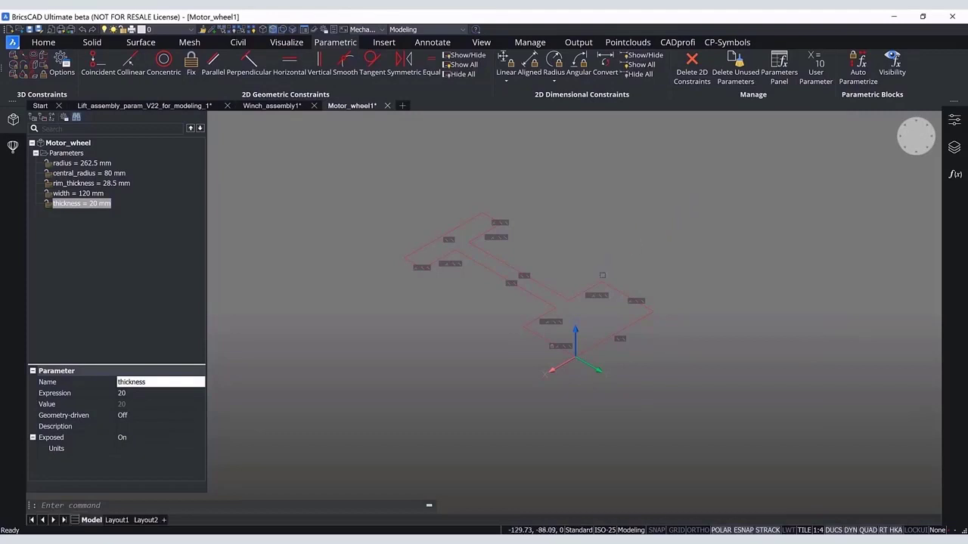
# Revolve the profile polyline 360 degrees around the X axis into a solid wheel.
pyautogui.moveTo(601, 292)
pyautogui.moveTo(612, 312)
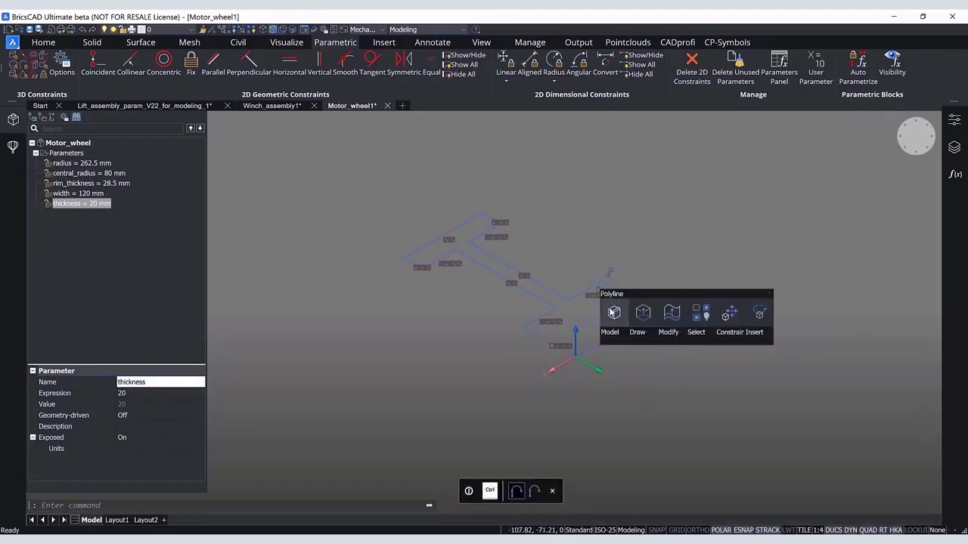
pyautogui.moveTo(606, 342)
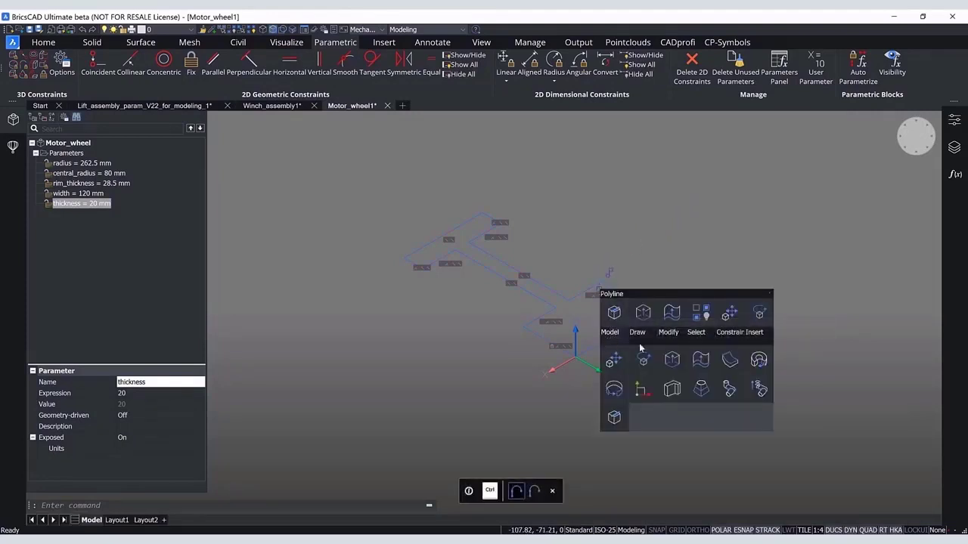
pyautogui.click(765, 367)
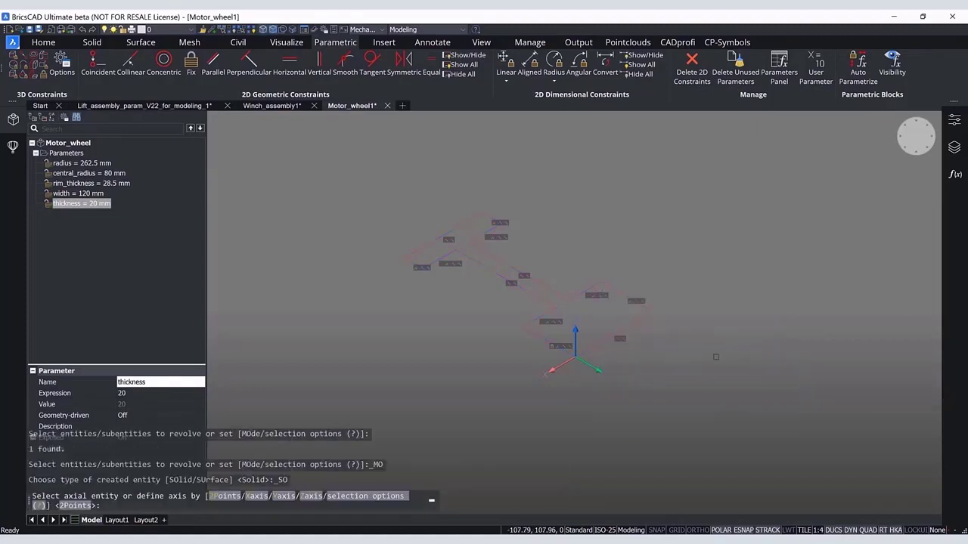
pyautogui.write('x')
pyautogui.press('Return')
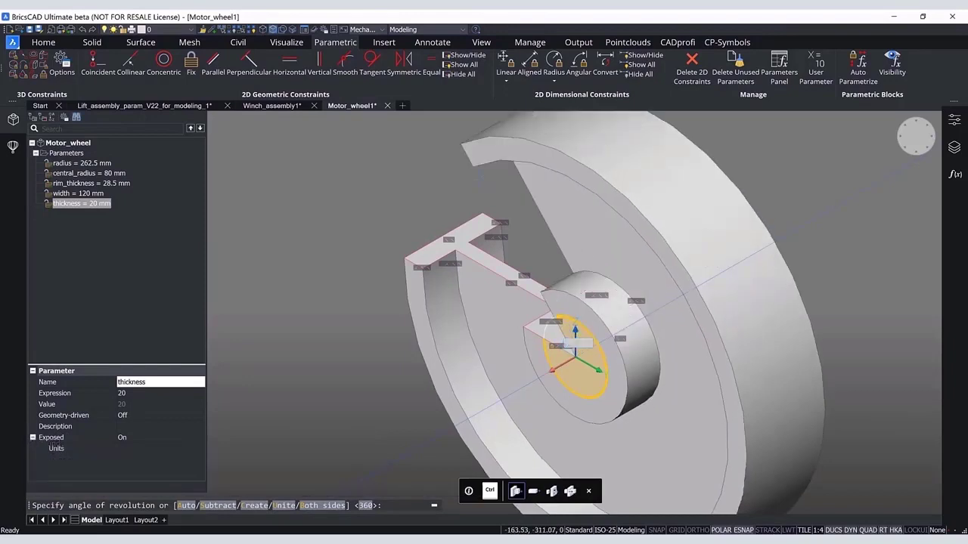
pyautogui.press('Return')
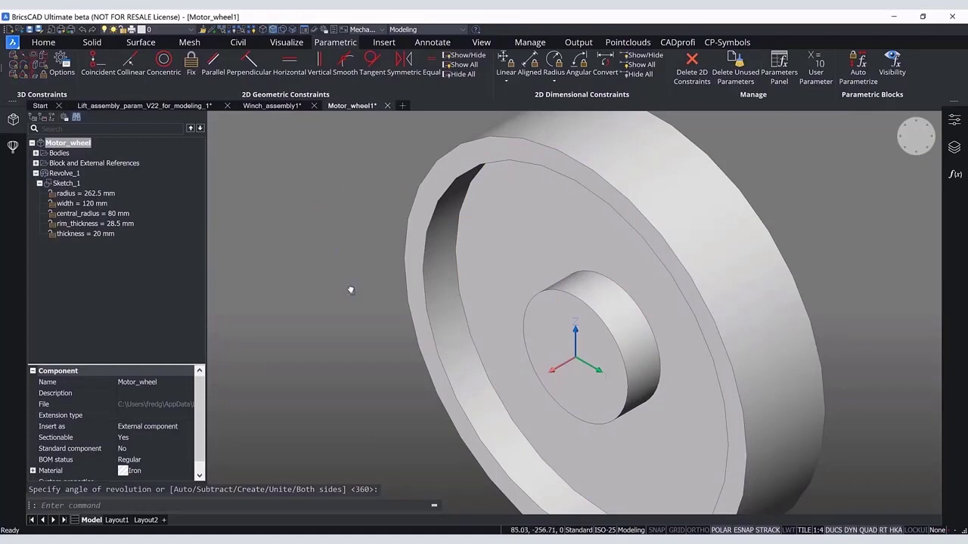
pyautogui.moveTo(350, 288)
pyautogui.mouseDown(button='middle')
pyautogui.moveTo(324, 271)
pyautogui.moveTo(346, 272)
pyautogui.mouseUp(button='middle')
pyautogui.scroll(-2, 332, 272)
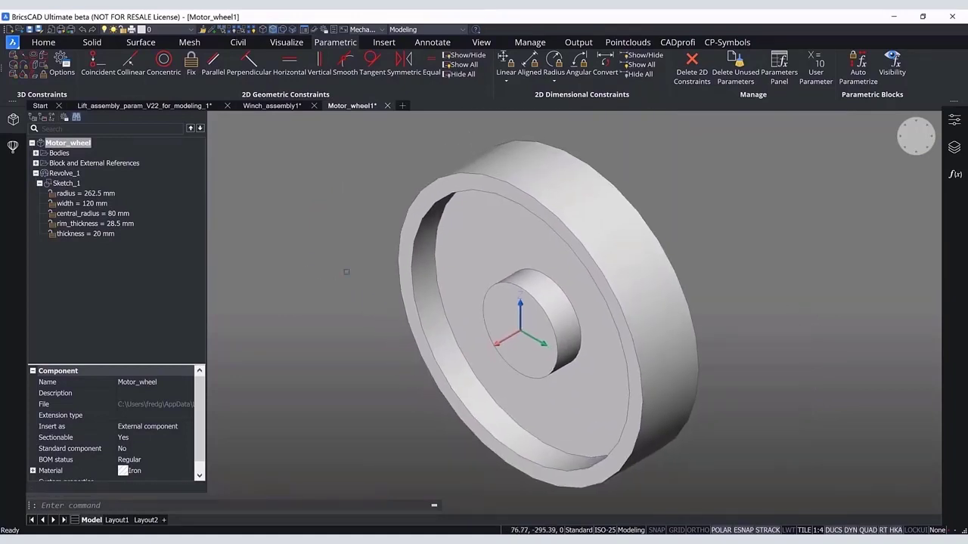
# Link Sketch_1's radius, width, central_radius, rim_thickness and thickness under Revolve_1 to parameters of the component.
pyautogui.click(65, 165)
pyautogui.click(66, 173)
pyautogui.click(66, 185)
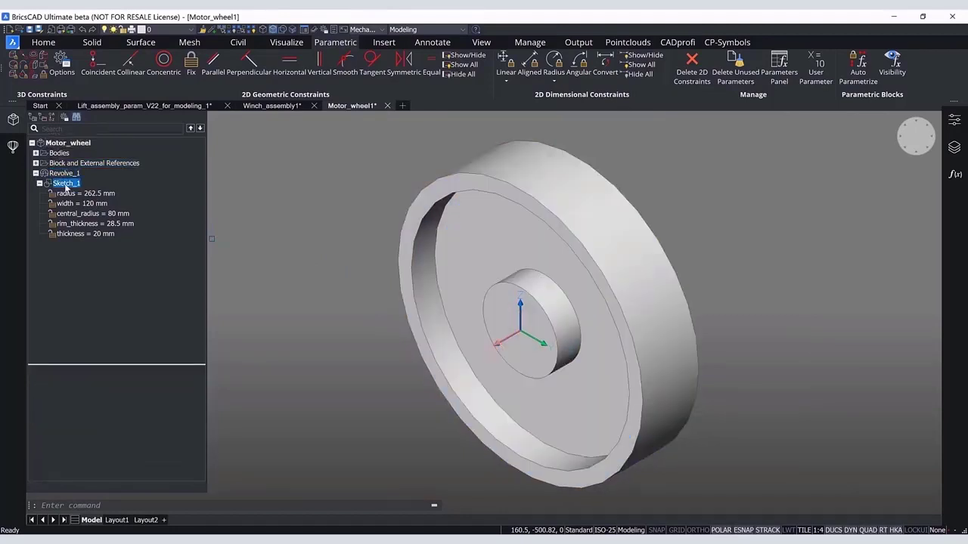
pyautogui.click(67, 195)
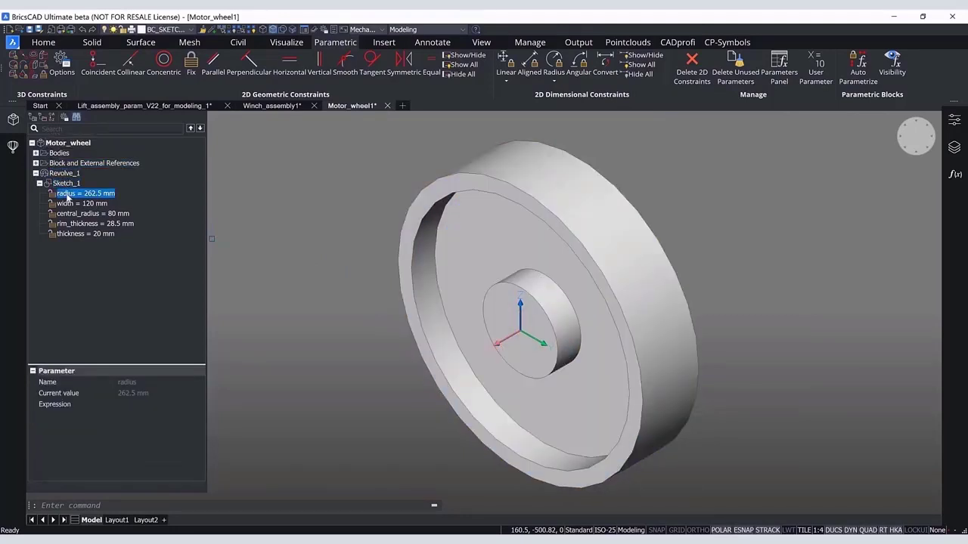
pyautogui.rightClick(68, 195)
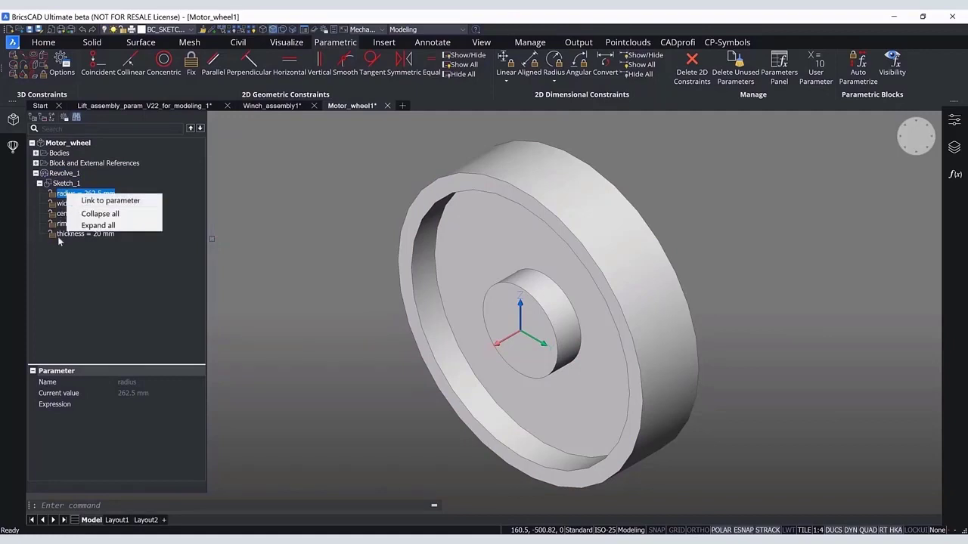
pyautogui.click(60, 199)
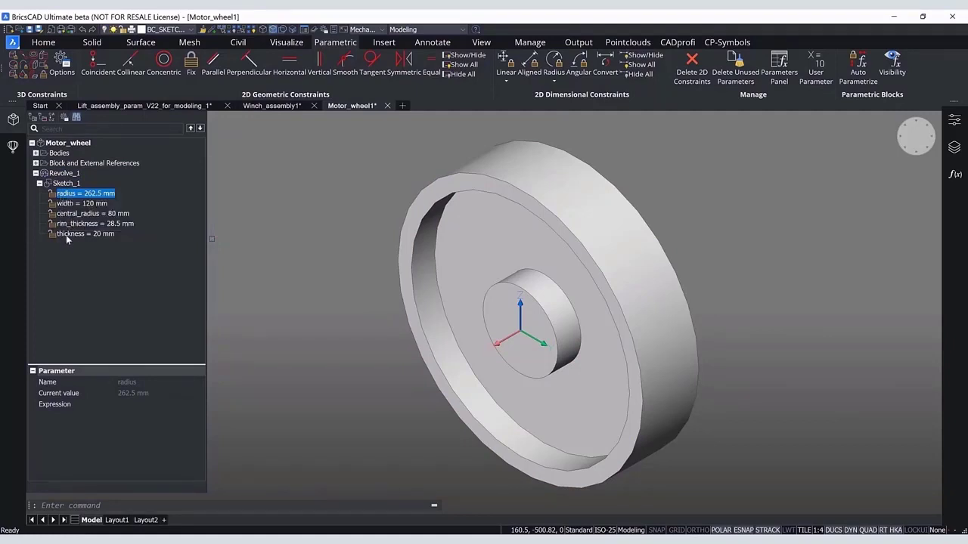
pyautogui.keyDown('shift'); pyautogui.click(67, 235); pyautogui.keyUp('shift')
pyautogui.rightClick(132, 233)
pyautogui.click(159, 238)
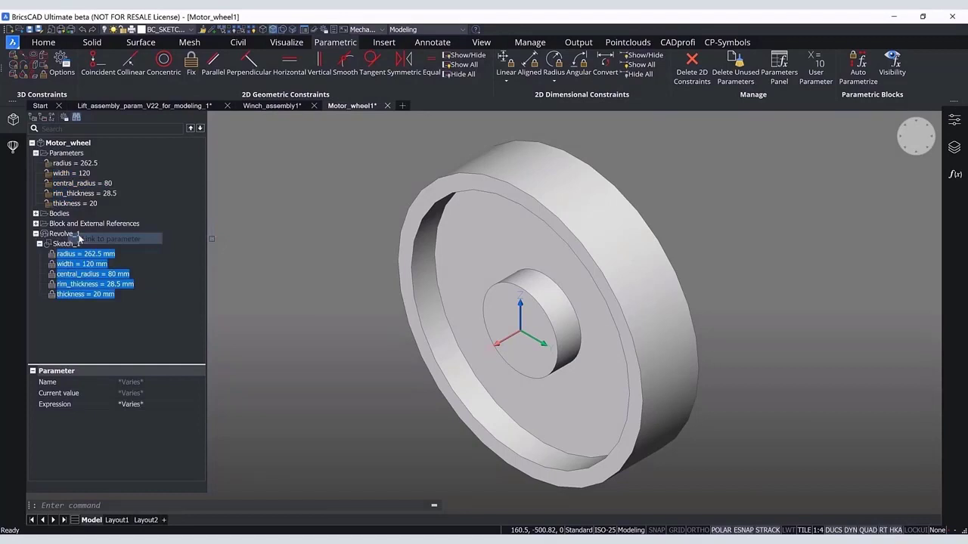
# Animate the component's radius and width parameters one after the other to test how the wheel responds.
pyautogui.click(74, 165)
pyautogui.rightClick(74, 165)
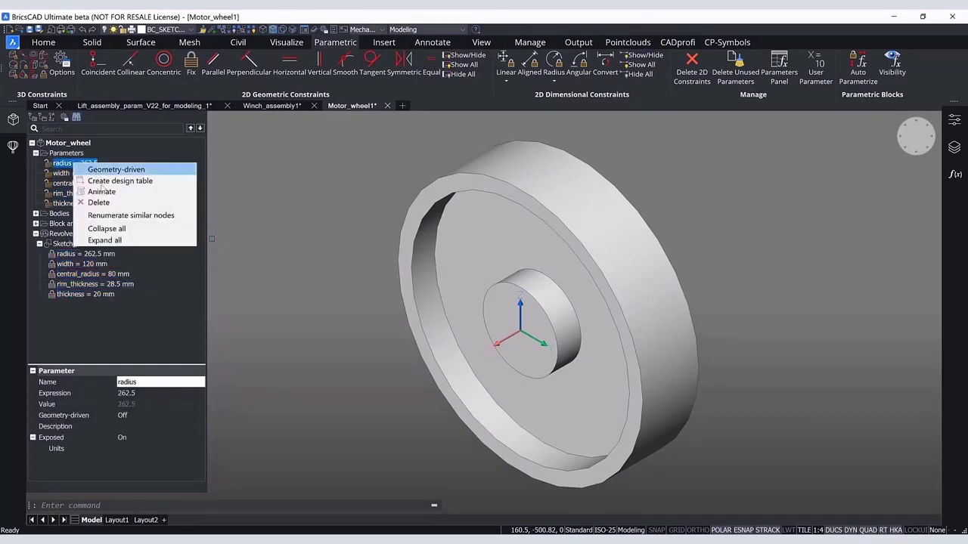
pyautogui.click(102, 193)
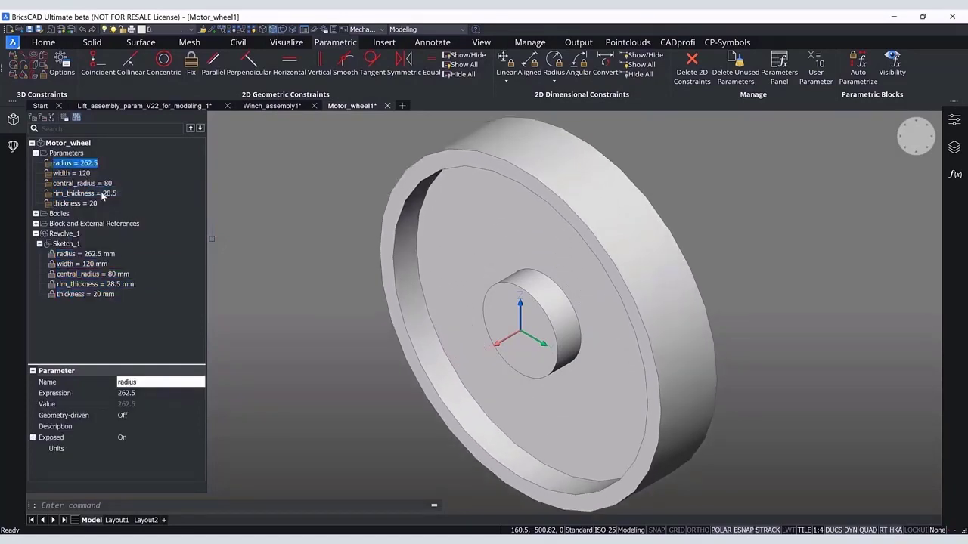
pyautogui.click(79, 176)
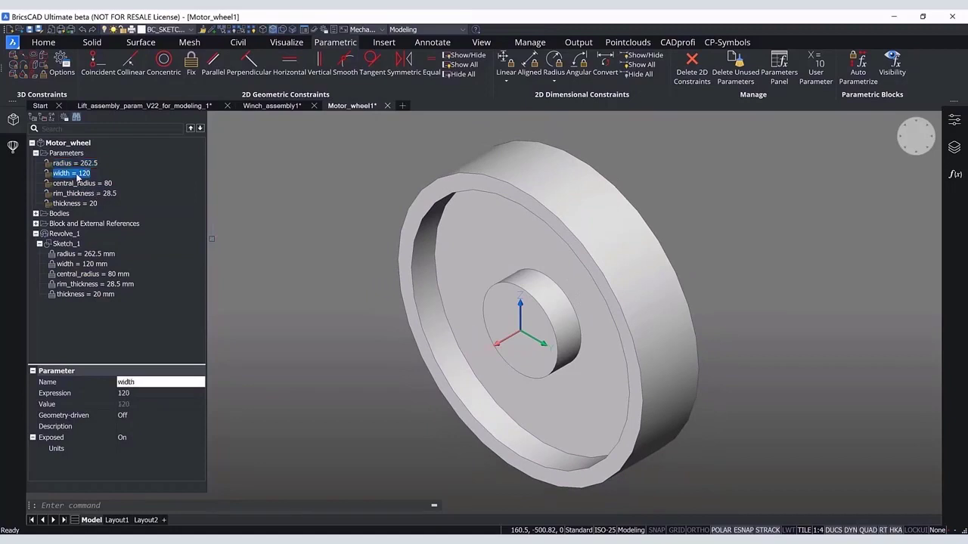
pyautogui.rightClick(78, 175)
pyautogui.click(95, 204)
# Save the drawing as revolved_profile.dwg in Documents > BricsCAD Events > Summit 2021 > Variational modelling > Saved Models.
pyautogui.click(40, 31)
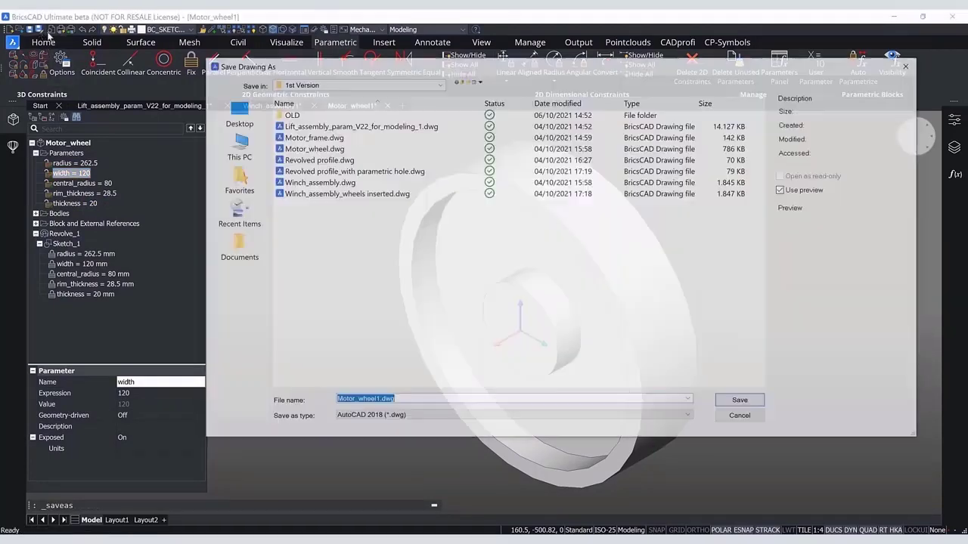
pyautogui.click(236, 148)
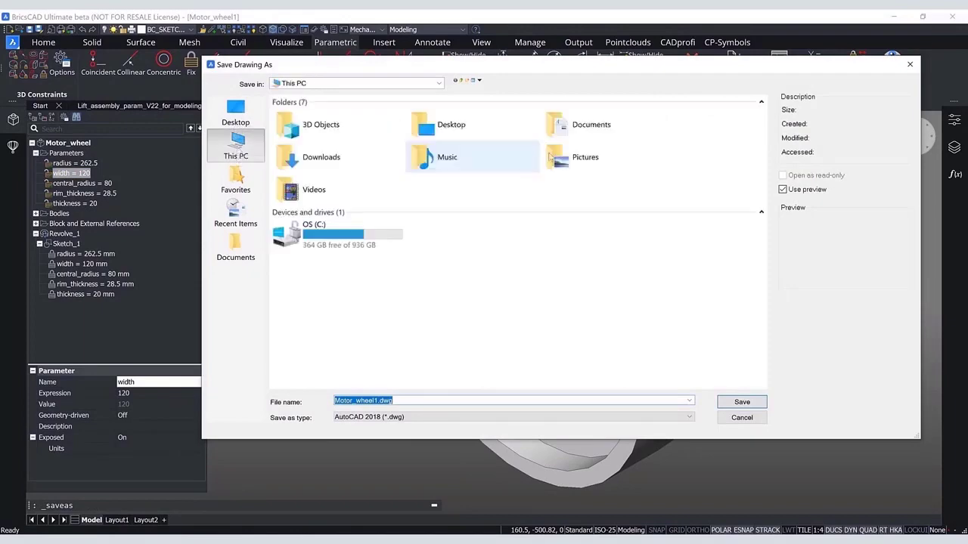
pyautogui.doubleClick(567, 130)
pyautogui.doubleClick(389, 216)
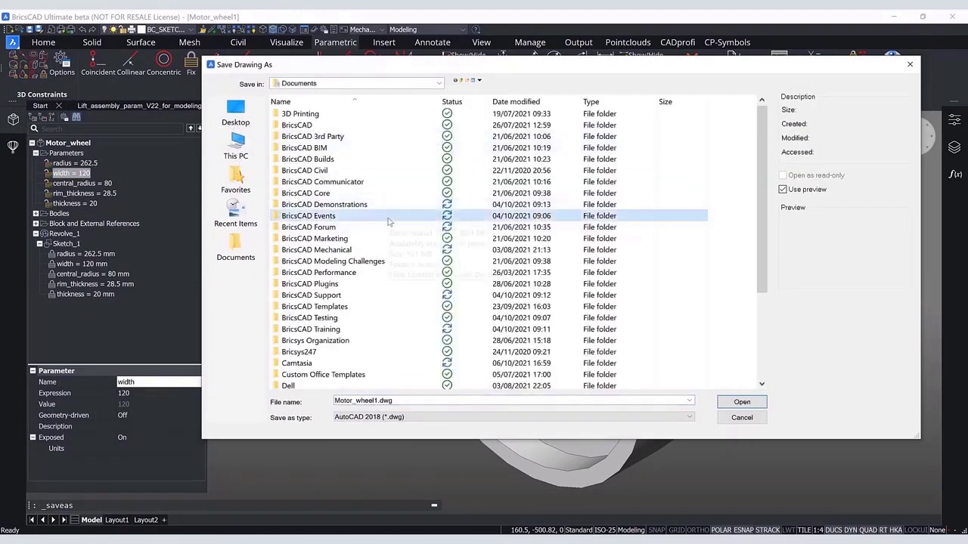
pyautogui.doubleClick(316, 115)
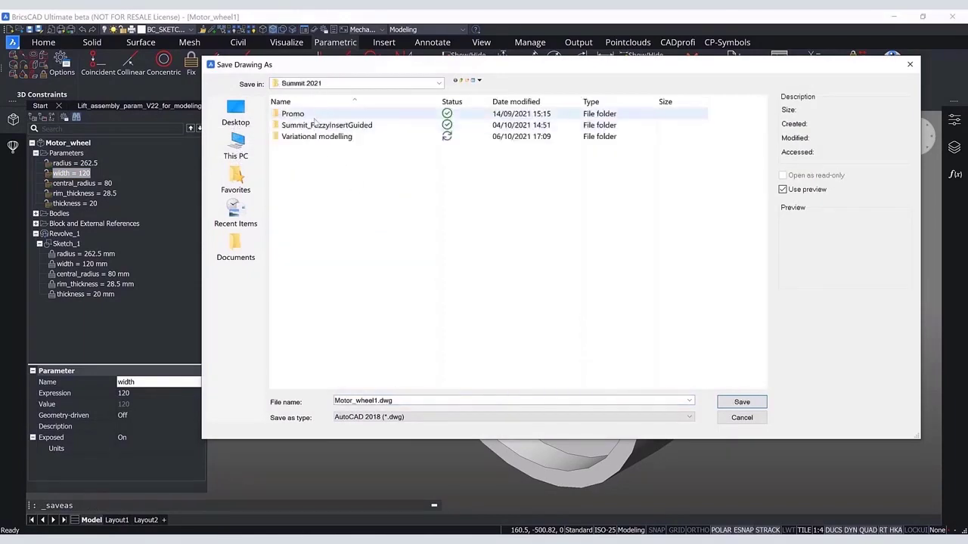
pyautogui.doubleClick(316, 136)
pyautogui.click(314, 127)
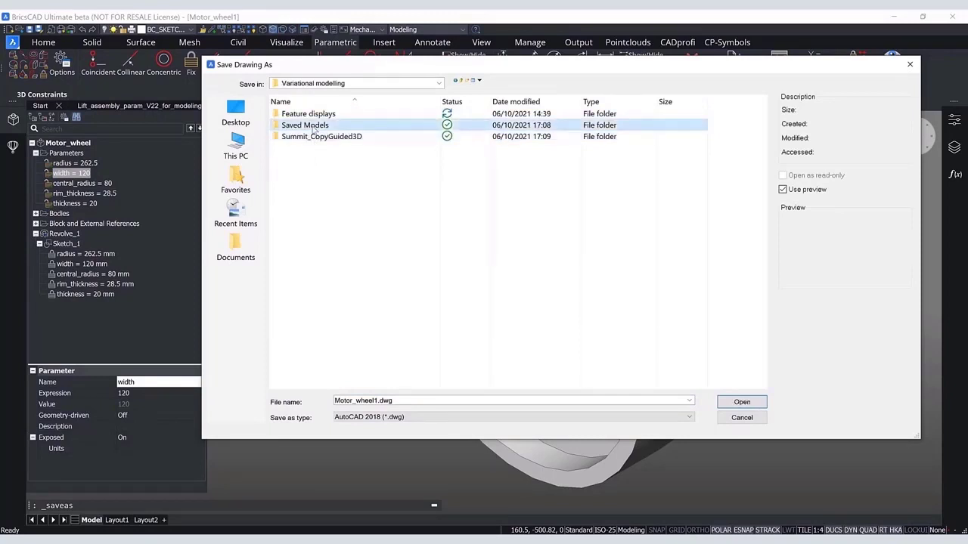
pyautogui.doubleClick(350, 127)
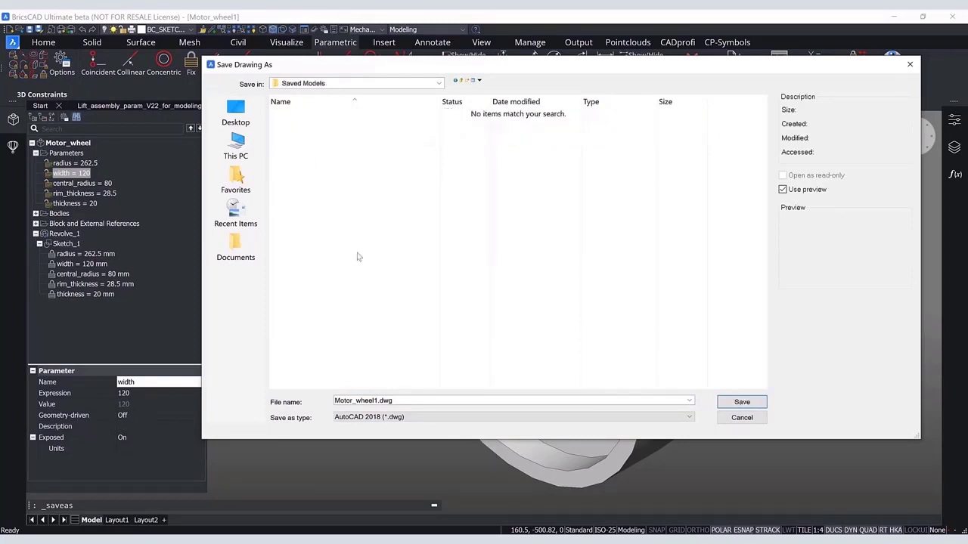
pyautogui.doubleClick(378, 400)
pyautogui.click(377, 401)
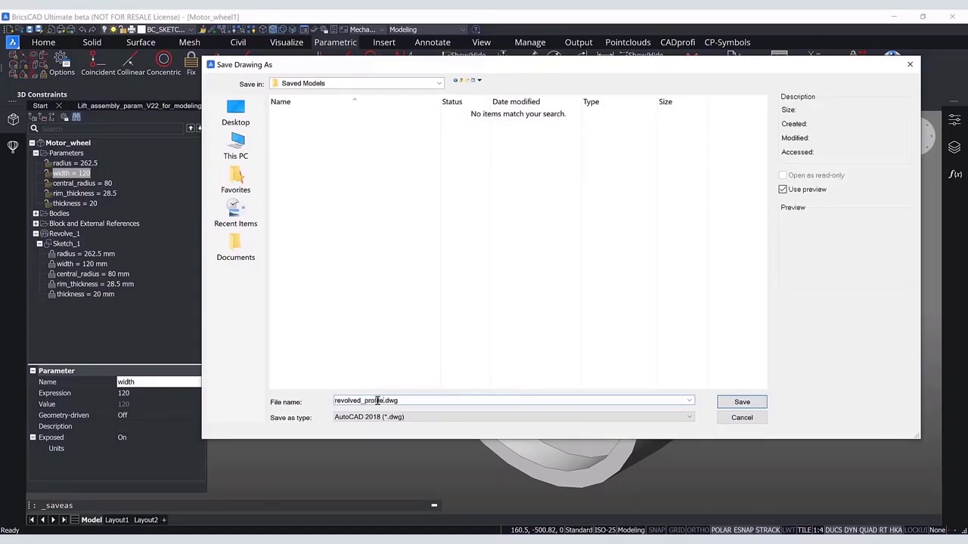
pyautogui.click(738, 402)
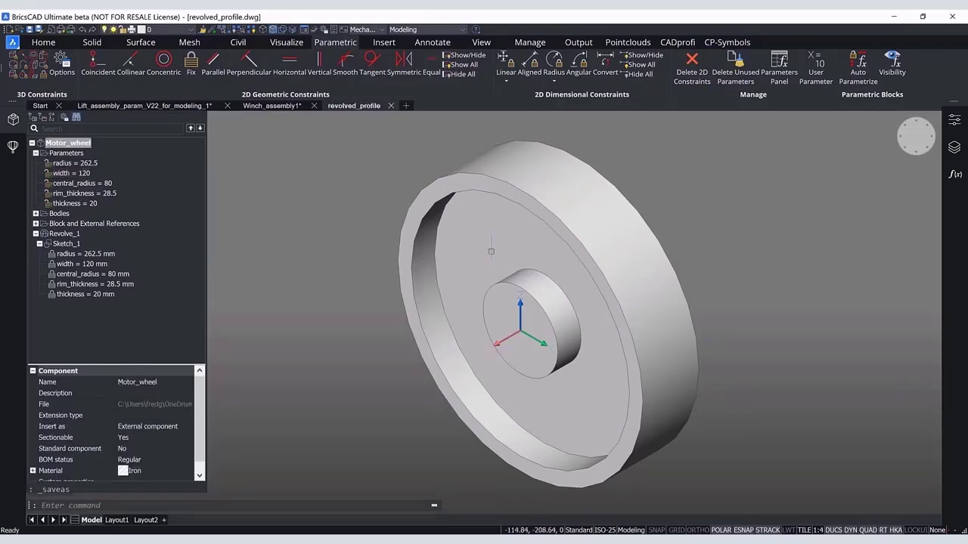
# Switch to the Winch_assembly1 drawing and delete the large orange motor wheel from the geared motor's shaft.
pyautogui.click(265, 108)
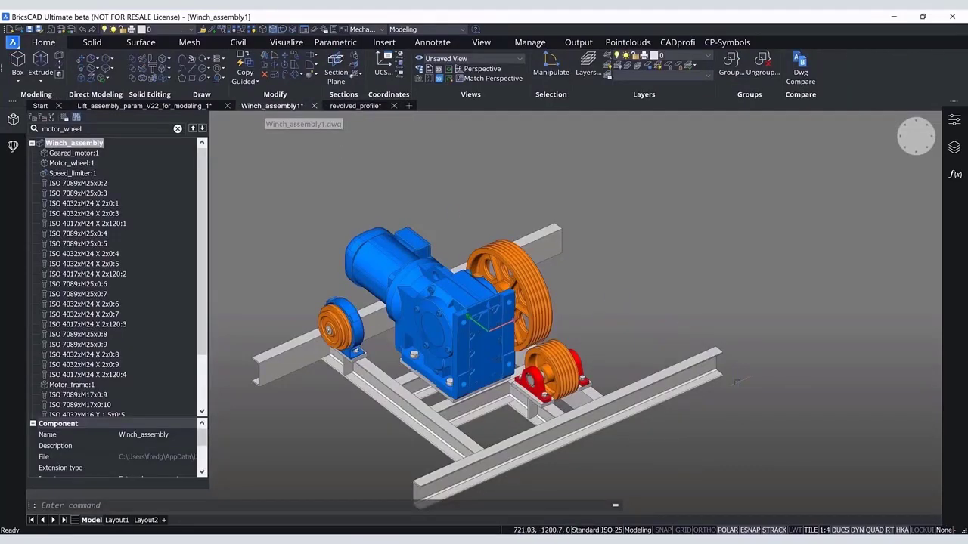
pyautogui.keyDown('shift'); pyautogui.moveTo(896, 378); pyautogui.dragTo(706, 386, button='middle'); pyautogui.keyUp('shift')
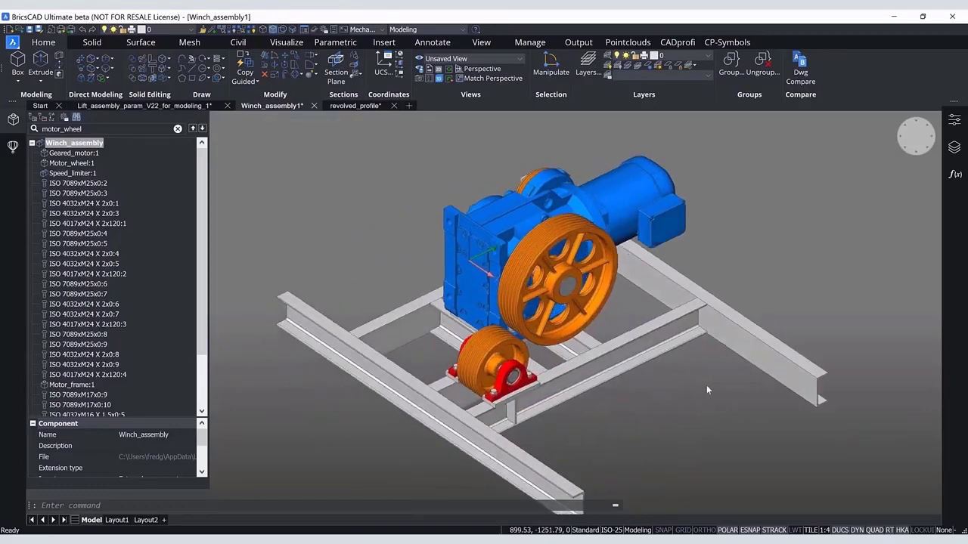
pyautogui.click(593, 317)
pyautogui.press('Delete')
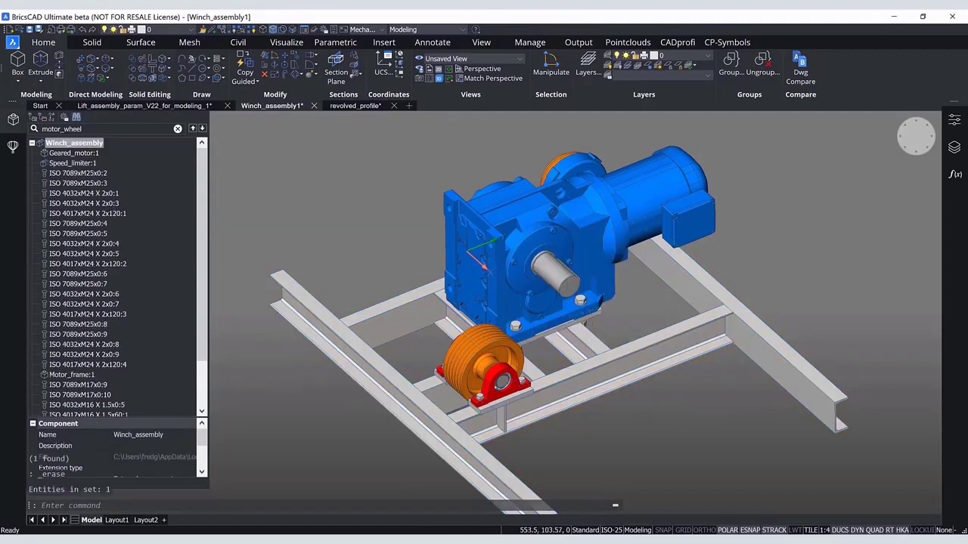
# Delete the Wheel:1 component inside Small_wheel_assembly:1, keeping its shaft and supports.
pyautogui.click(484, 359)
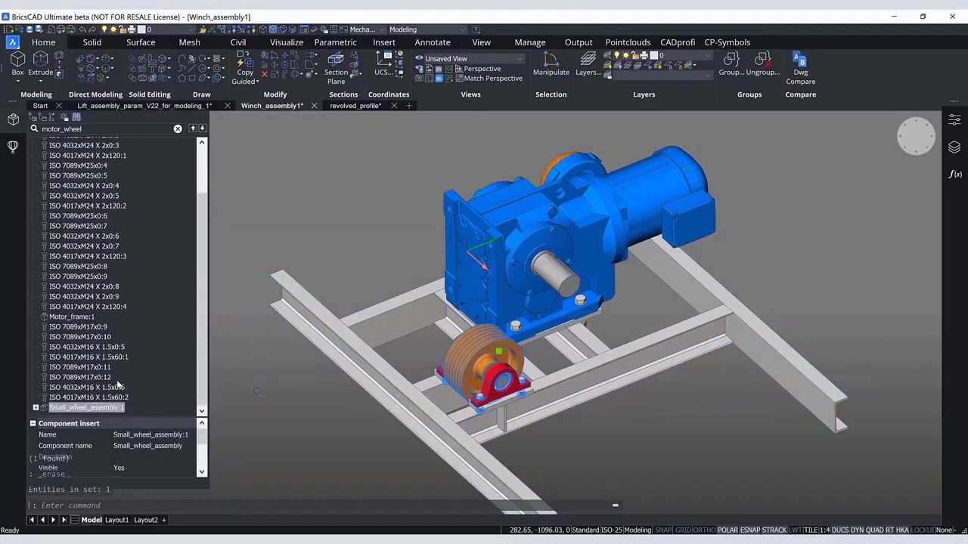
pyautogui.click(36, 408)
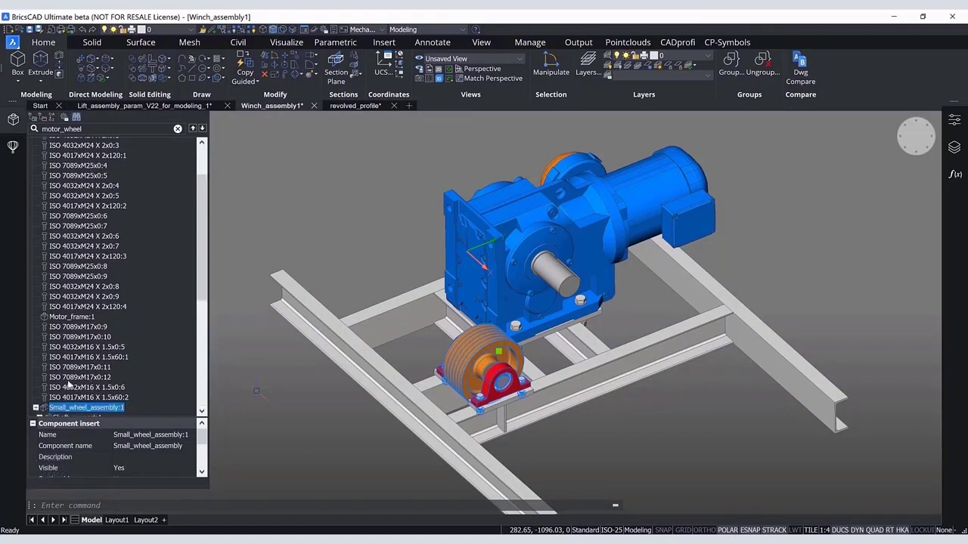
pyautogui.click(67, 388)
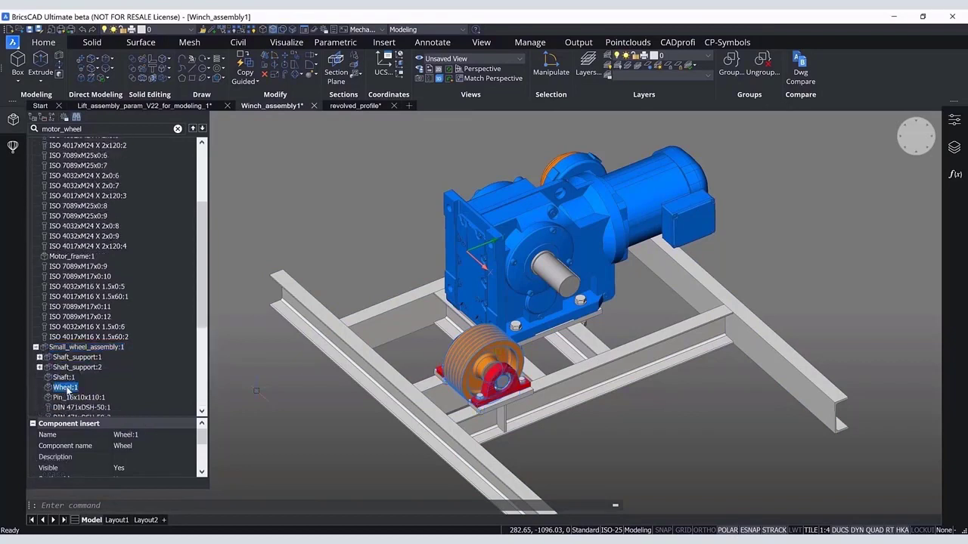
pyautogui.press('Delete')
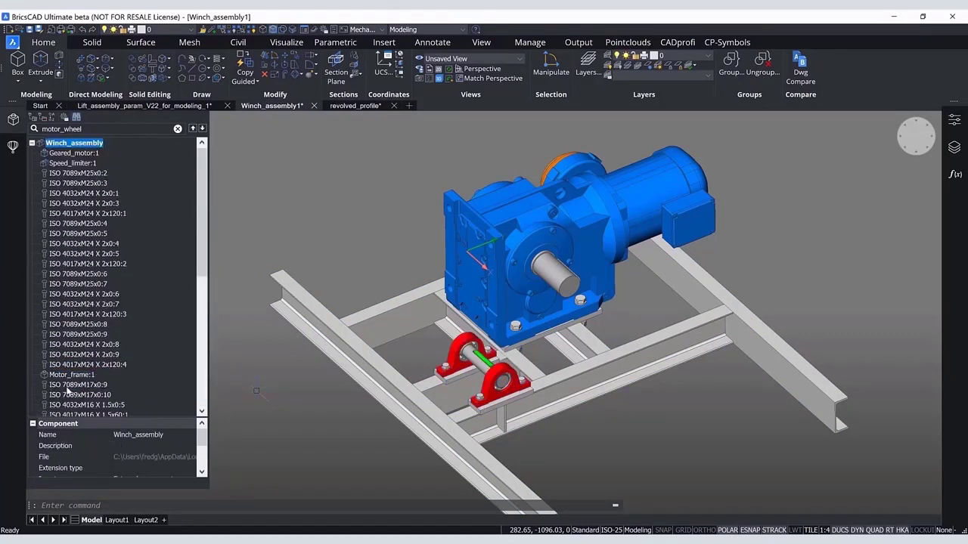
# Attach revolved_profile.dwg from BricsCAD Events > Summit 2021 > Variational modelling as an external reference with on-screen insertion point, scale 1 and angle 0.
pyautogui.keyDown('shift'); pyautogui.moveTo(558, 477); pyautogui.dragTo(563, 458, button='middle'); pyautogui.keyUp('shift')
pyautogui.scroll(3, 606, 463)
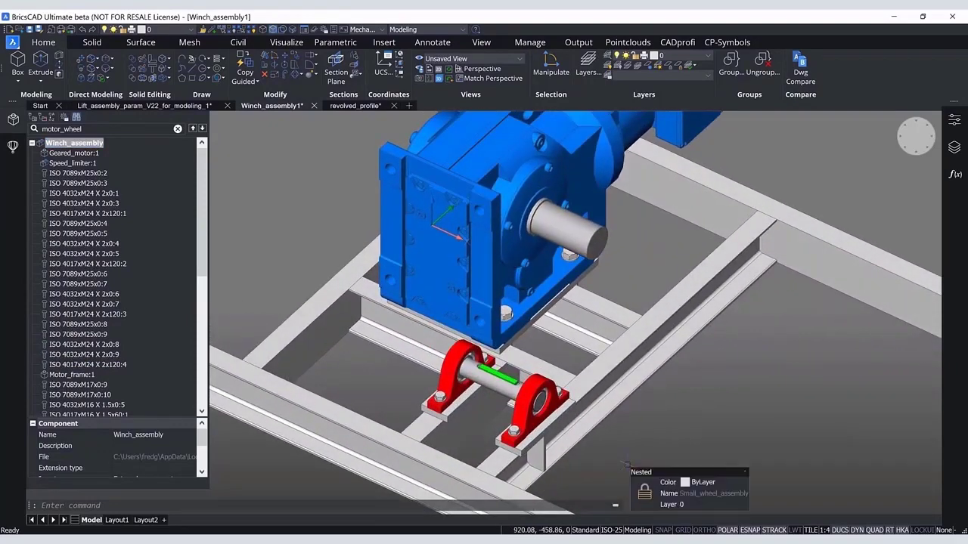
pyautogui.click(384, 42)
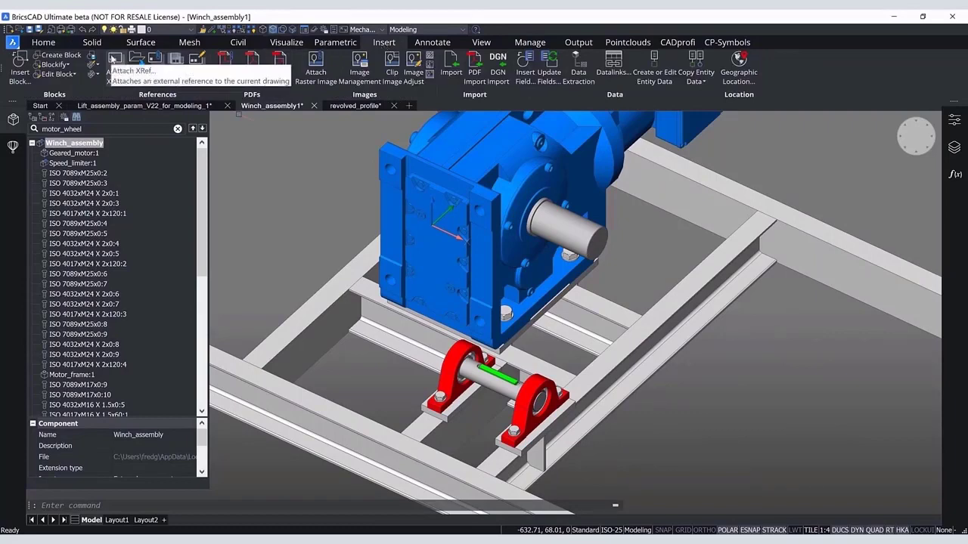
pyautogui.click(113, 58)
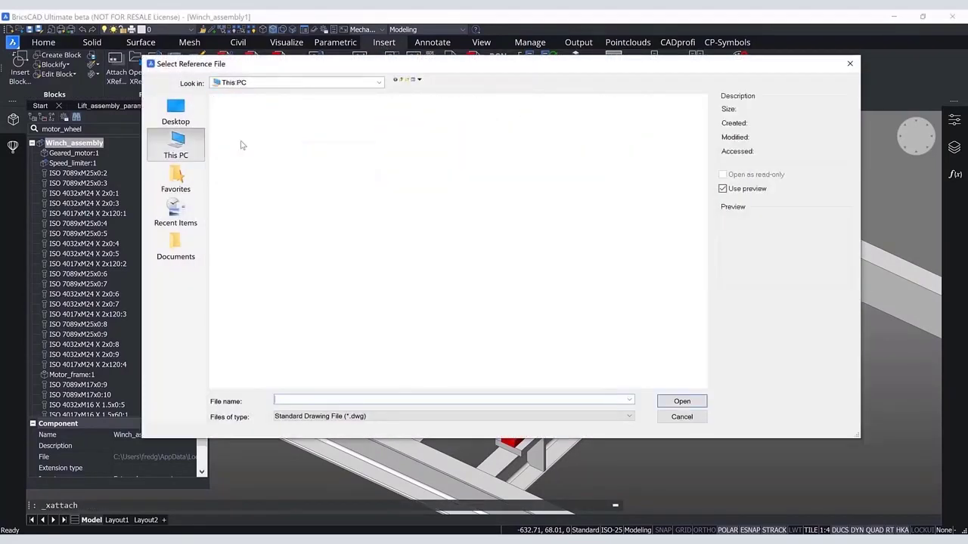
pyautogui.doubleClick(522, 125)
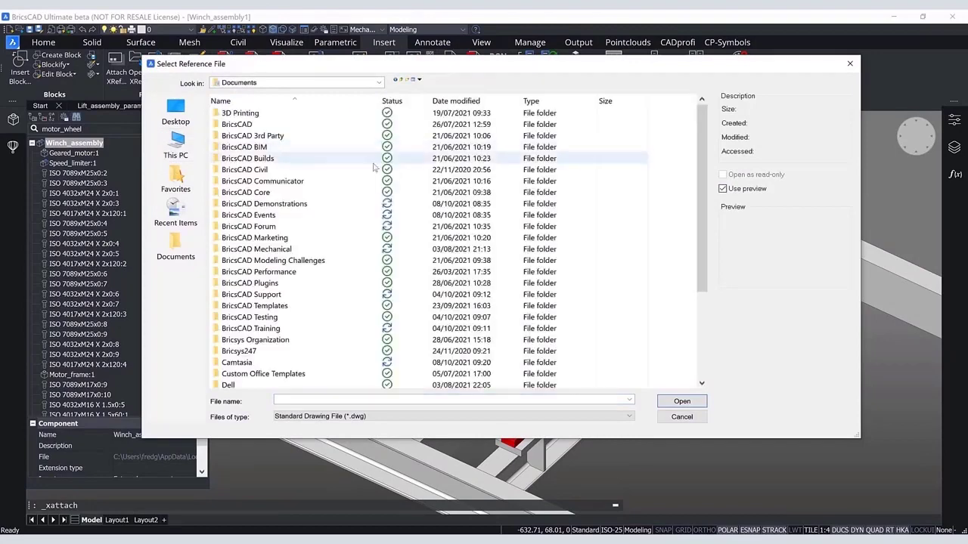
pyautogui.doubleClick(322, 217)
pyautogui.click(261, 116)
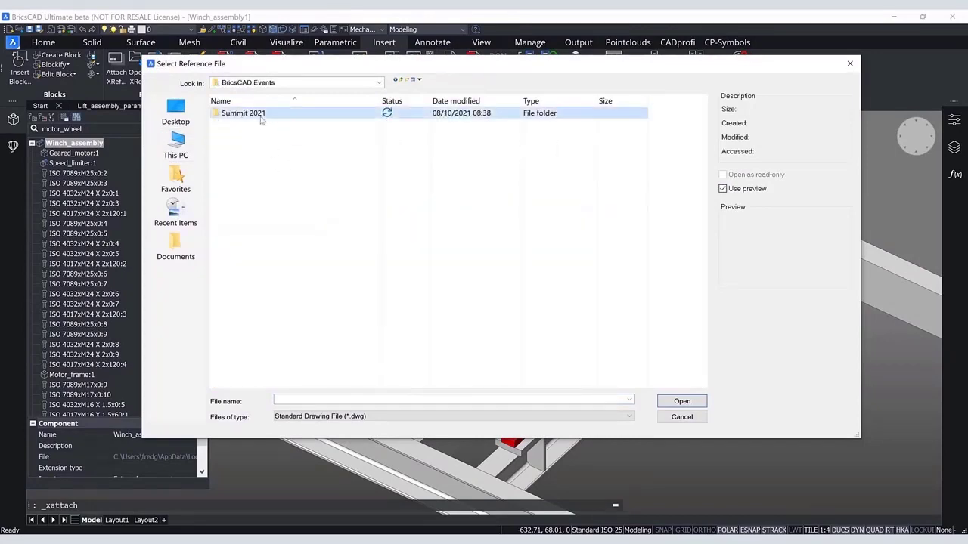
pyautogui.doubleClick(261, 115)
pyautogui.doubleClick(259, 116)
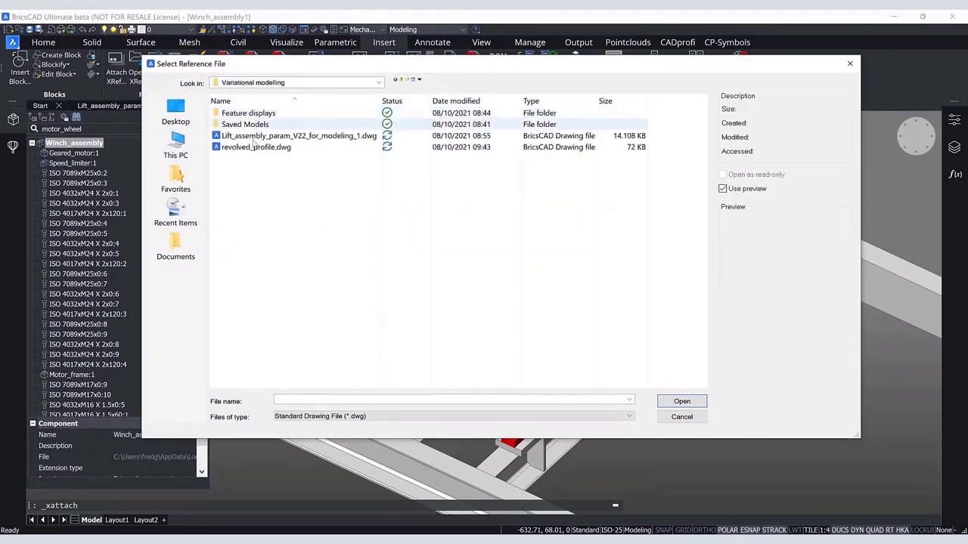
pyautogui.click(256, 147)
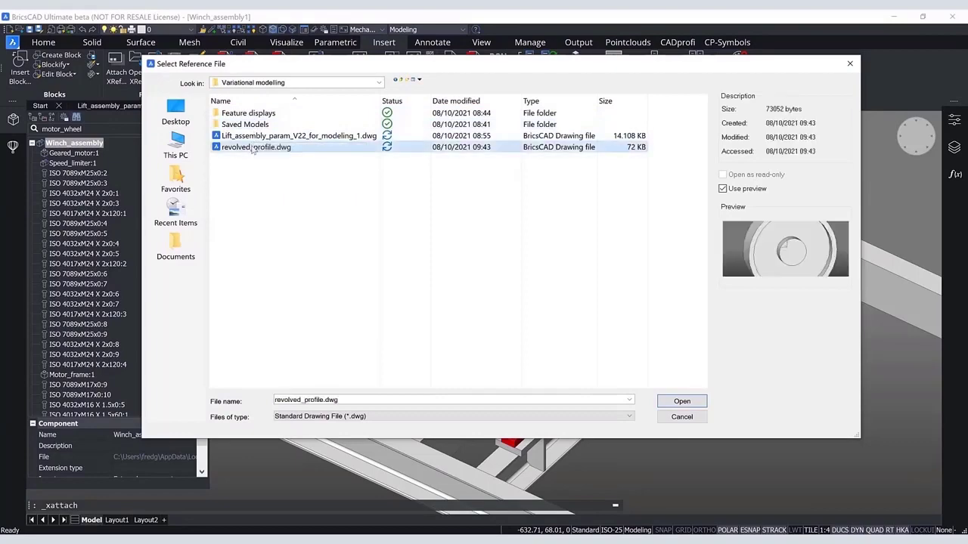
pyautogui.click(680, 402)
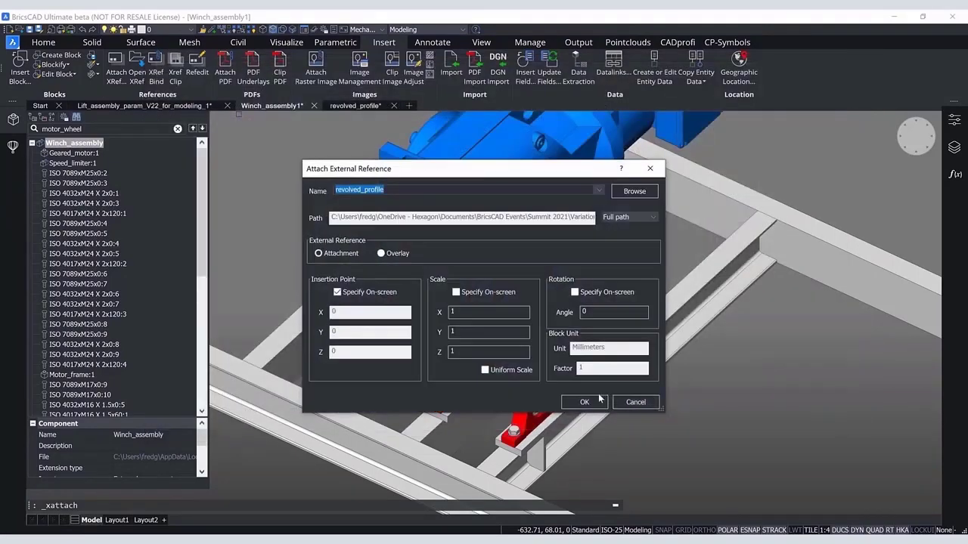
pyautogui.click(597, 401)
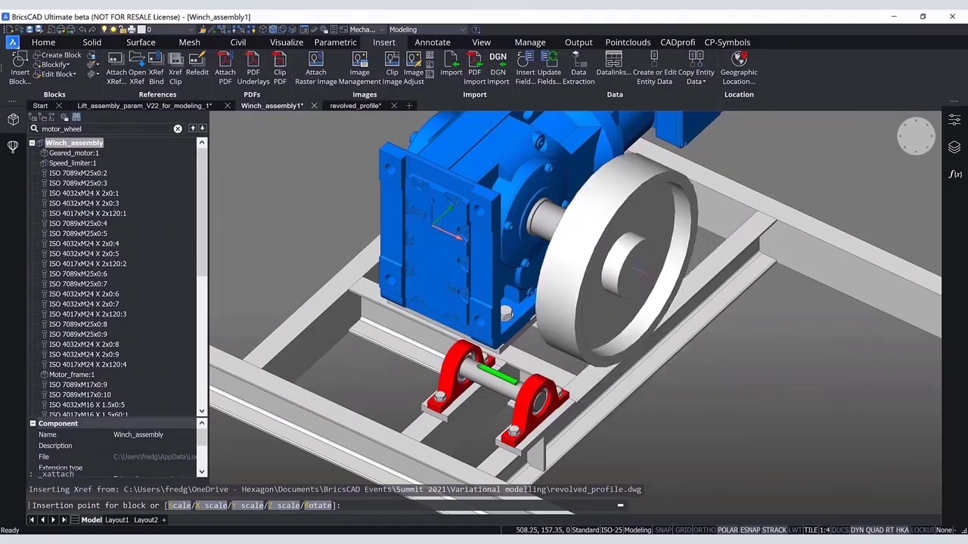
# Insert the revolved_profile reference at the centre of the geared motor's shaft.
pyautogui.scroll(4, 597, 233)
pyautogui.scroll(3, 605, 239)
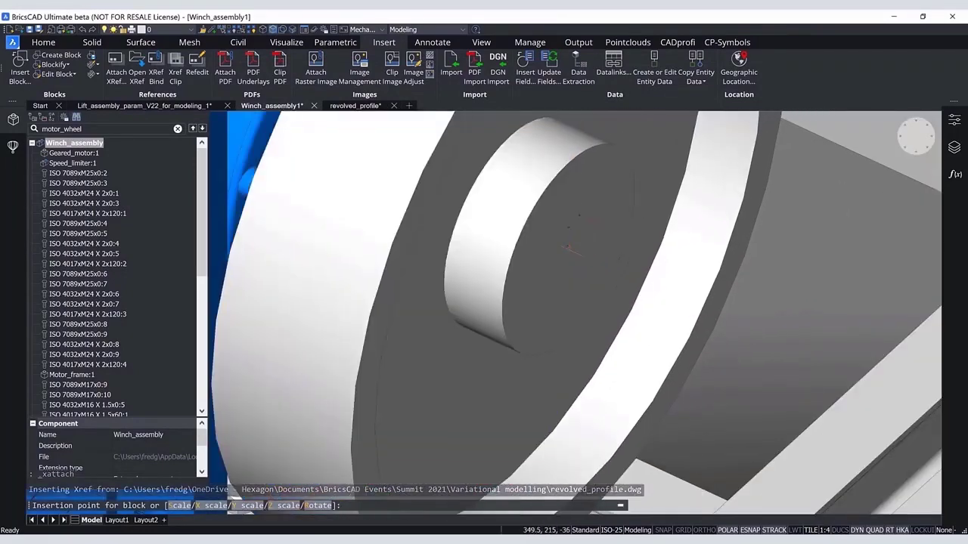
pyautogui.click(569, 247)
pyautogui.scroll(-5, 703, 382)
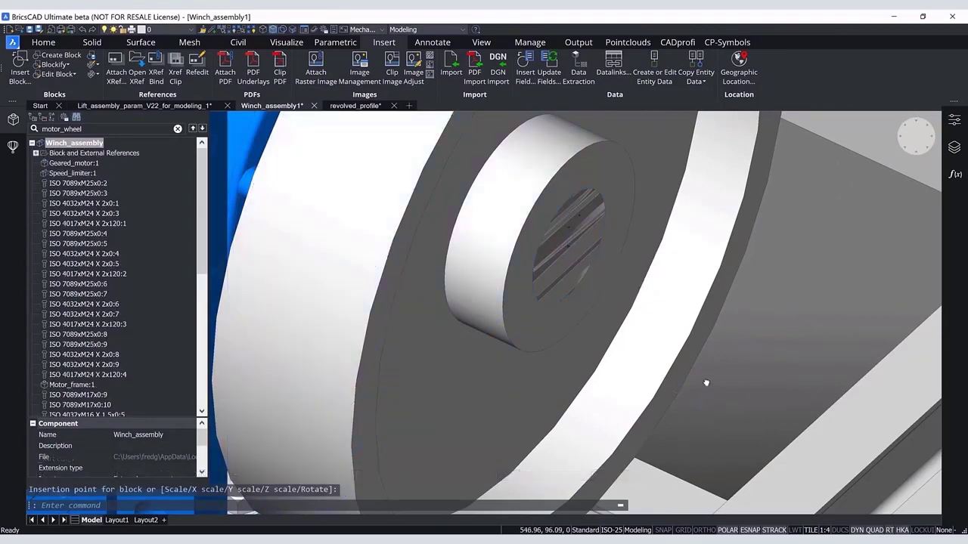
pyautogui.scroll(-4, 699, 401)
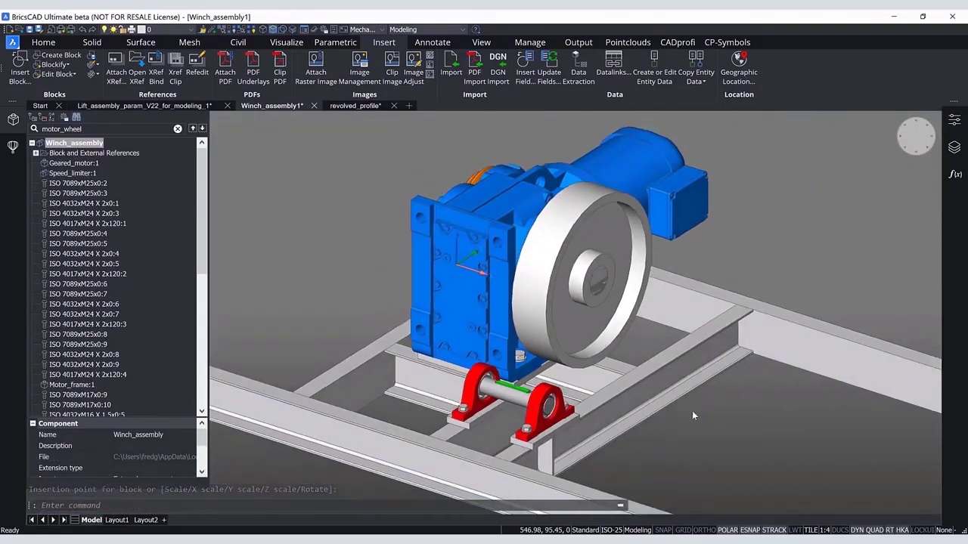
# Attach revolved_profile.dwg a second time and insert it on the axis of the small wheel assembly's shaft.
pyautogui.click(113, 61)
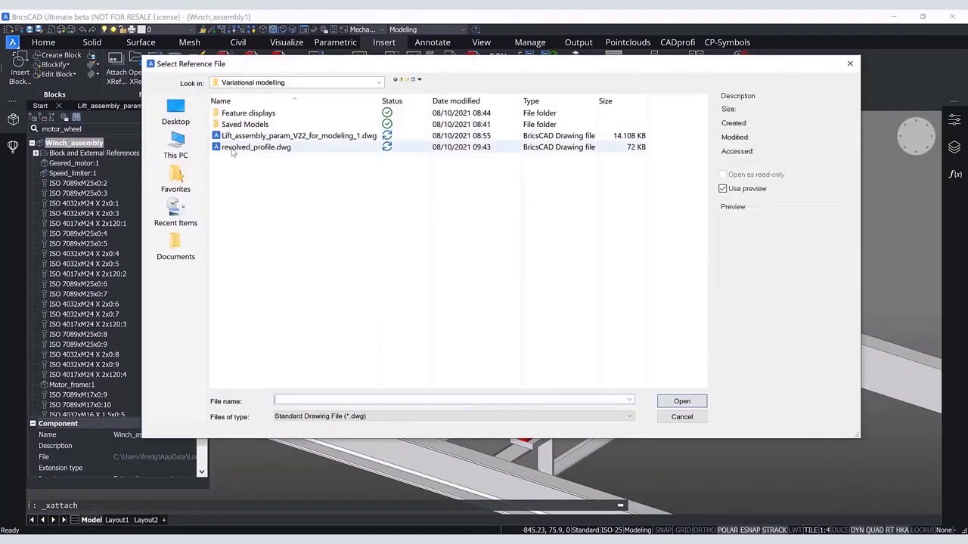
pyautogui.click(256, 147)
pyautogui.click(673, 403)
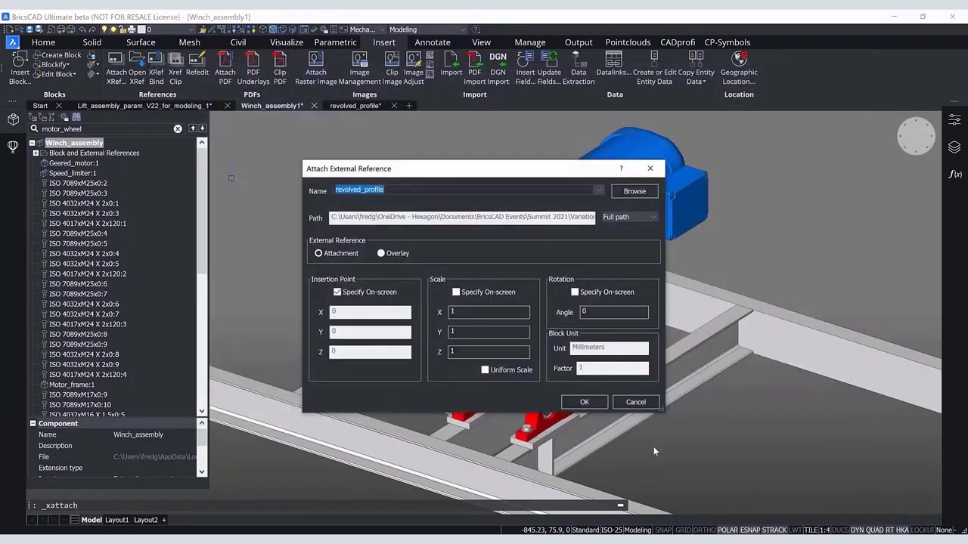
pyautogui.click(584, 403)
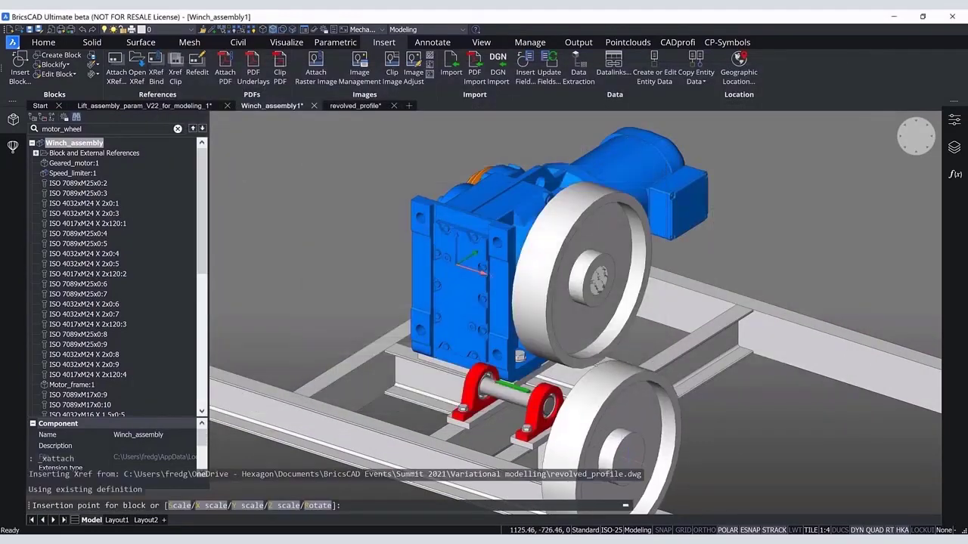
pyautogui.scroll(10, 611, 428)
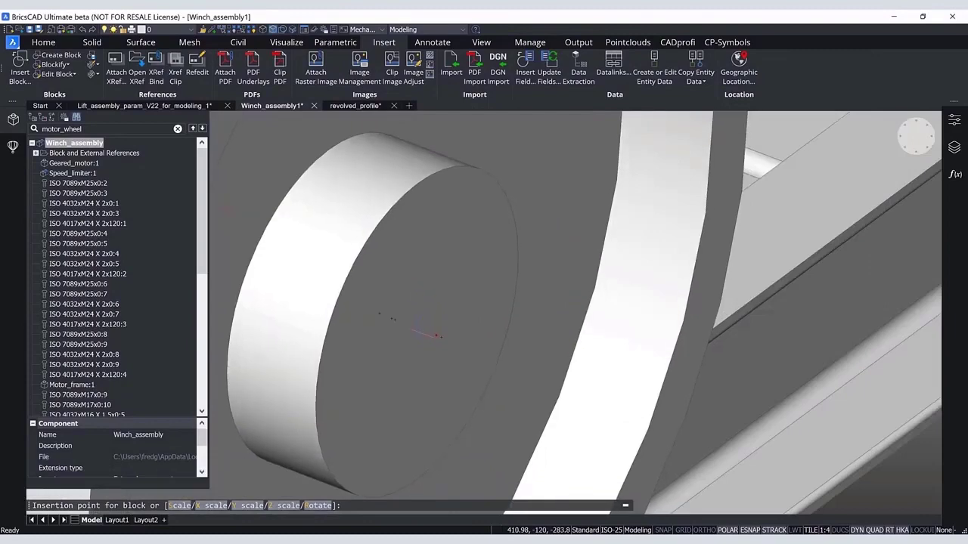
pyautogui.click(425, 338)
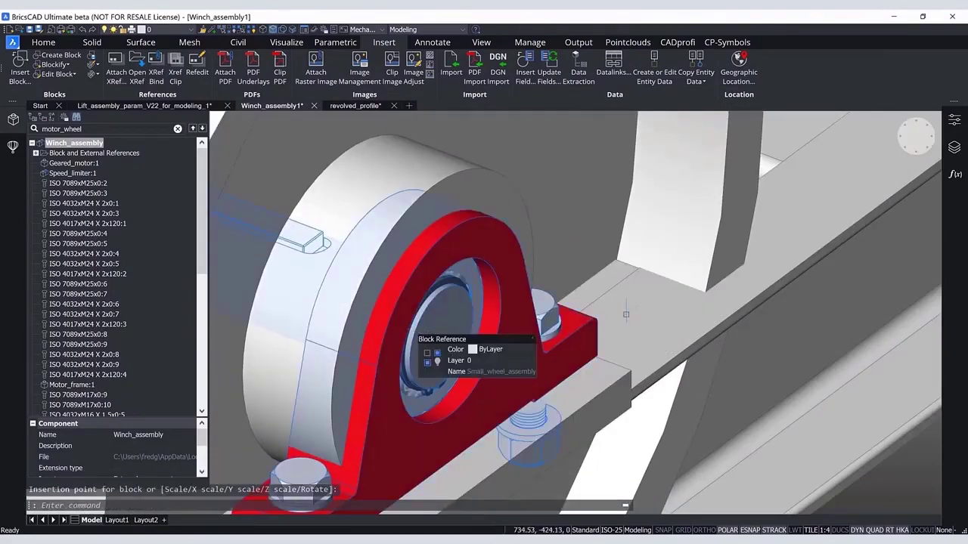
pyautogui.scroll(-8, 631, 314)
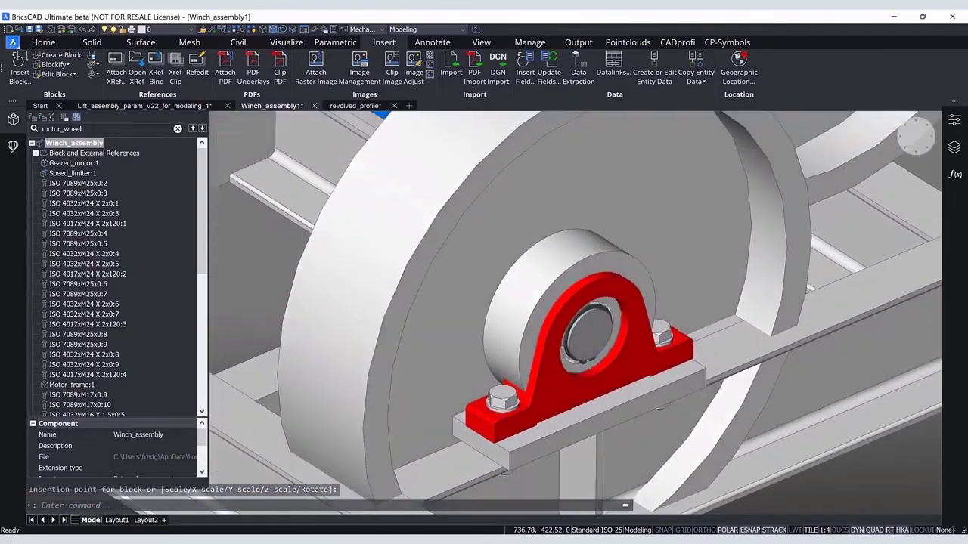
pyautogui.scroll(-5, 632, 319)
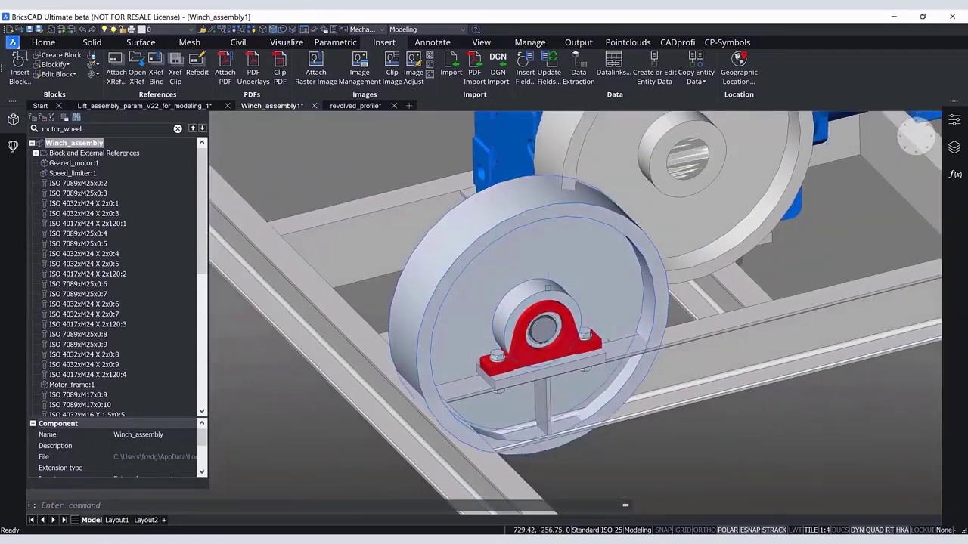
pyautogui.click(561, 299)
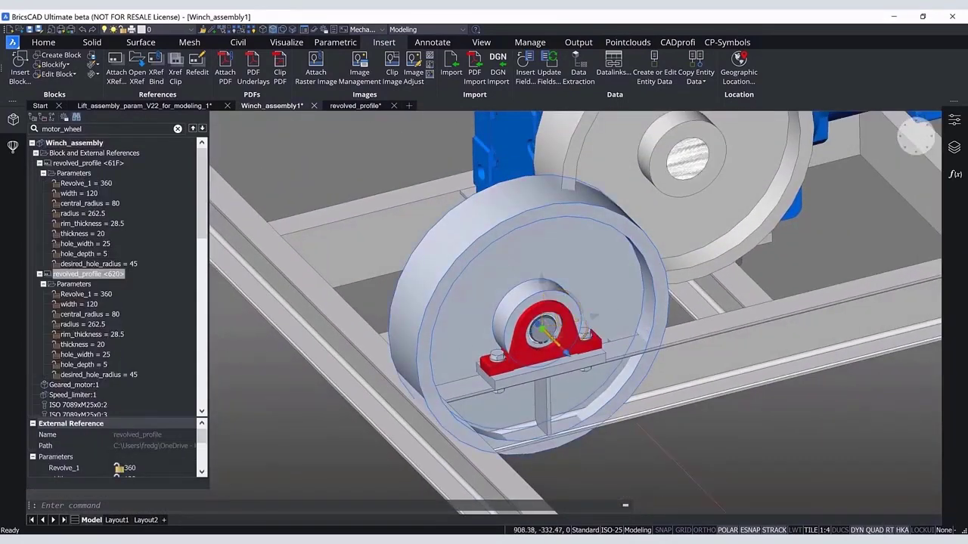
pyautogui.click(550, 337)
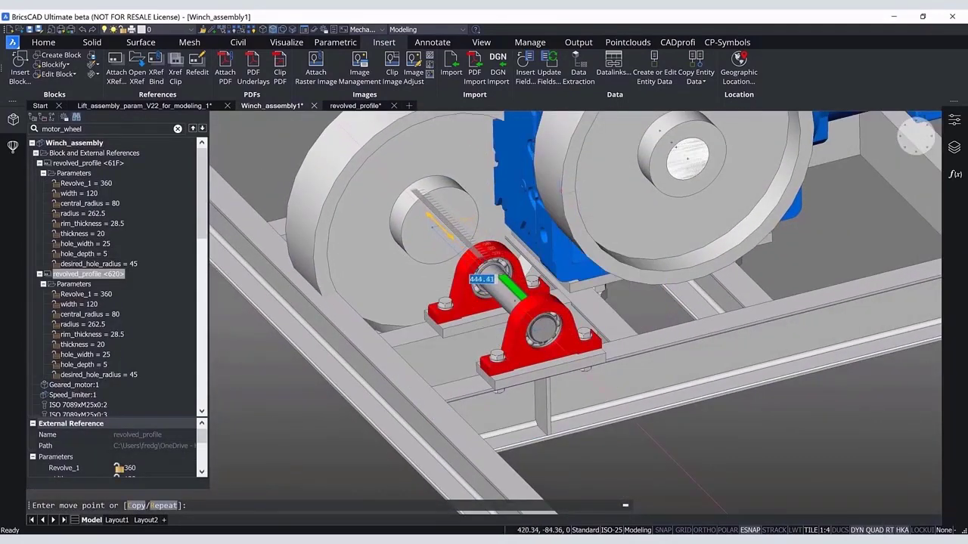
pyautogui.press('Escape')
pyautogui.keyDown('shift'); pyautogui.moveTo(578, 378); pyautogui.dragTo(603, 383, button='middle'); pyautogui.keyUp('shift')
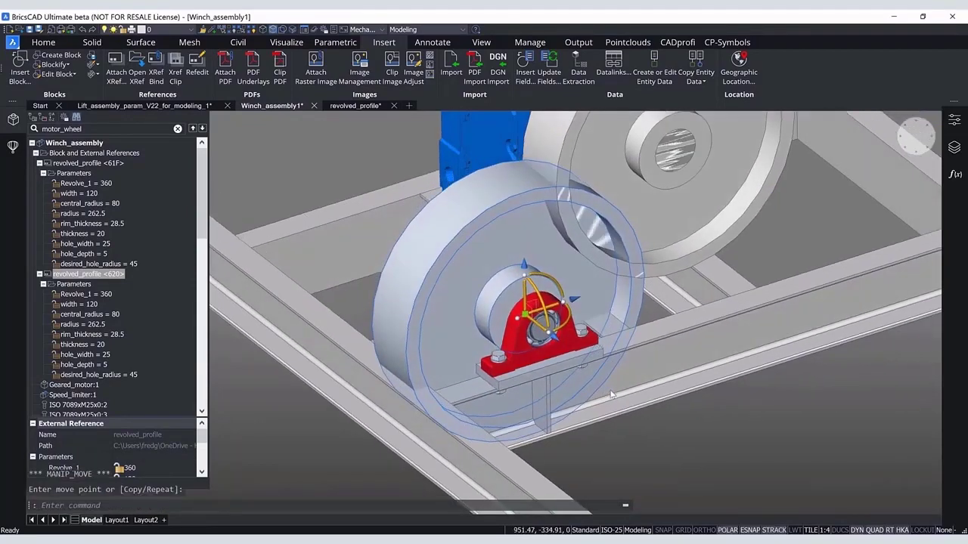
pyautogui.press('Escape')
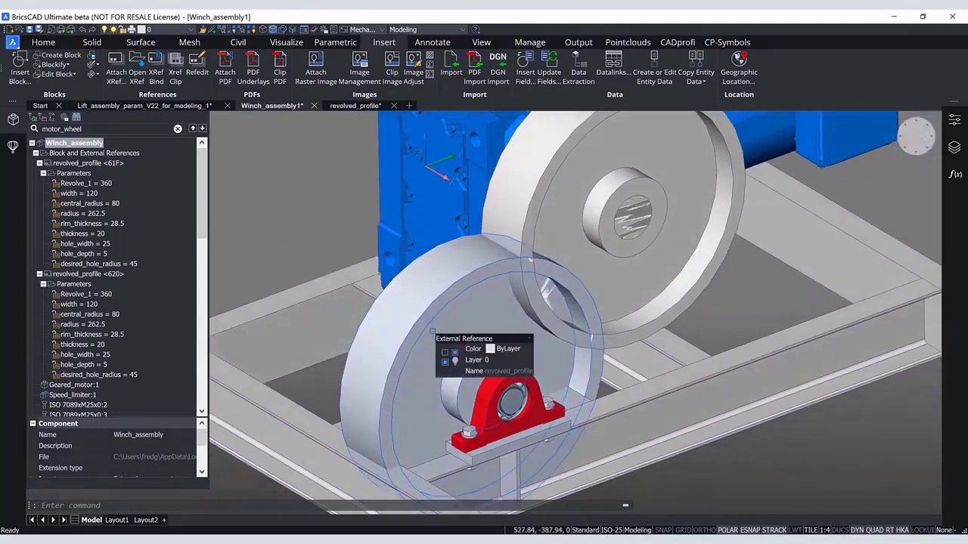
# Set the radius parameter of the revolved_profile reference on the small wheel shaft to 137.5.
pyautogui.click(424, 379)
pyautogui.click(954, 119)
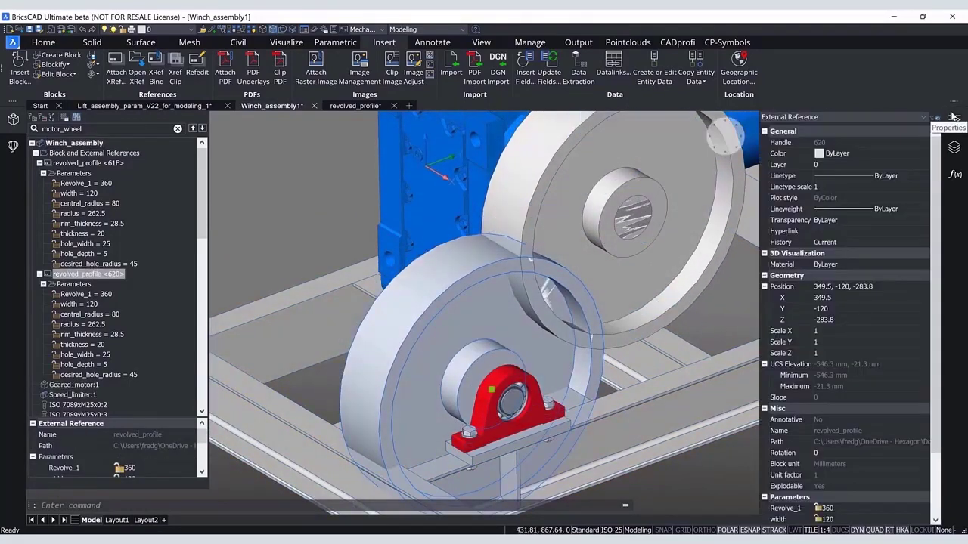
pyautogui.scroll(-3, 838, 331)
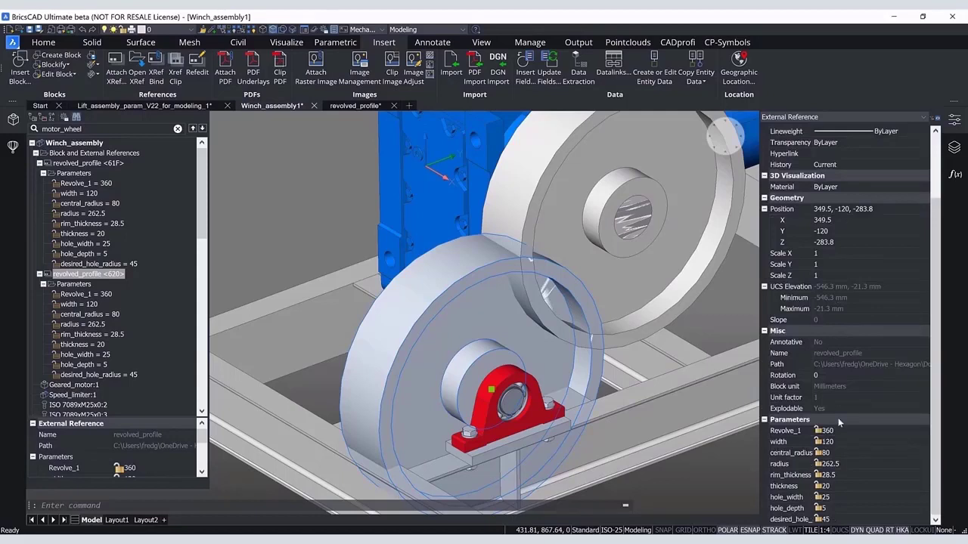
pyautogui.click(841, 466)
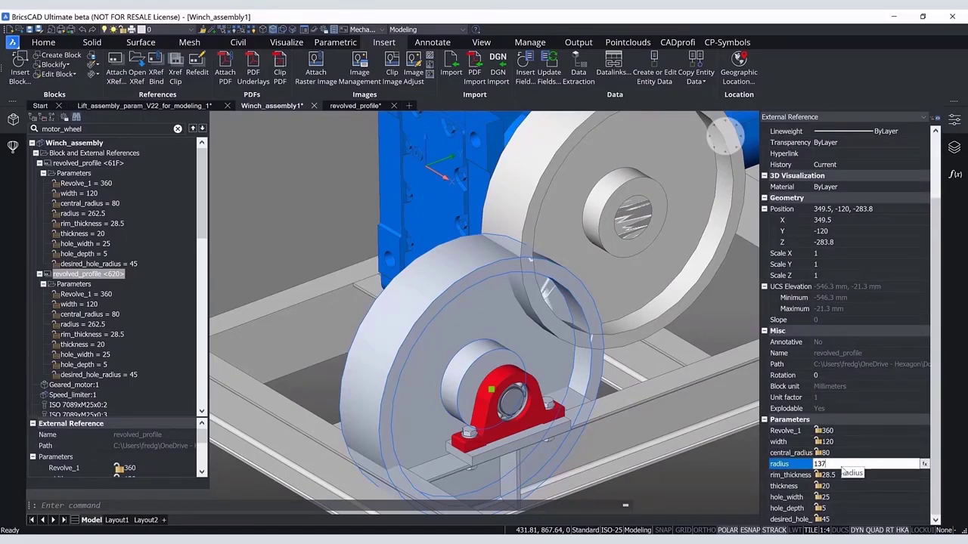
pyautogui.press('Return')
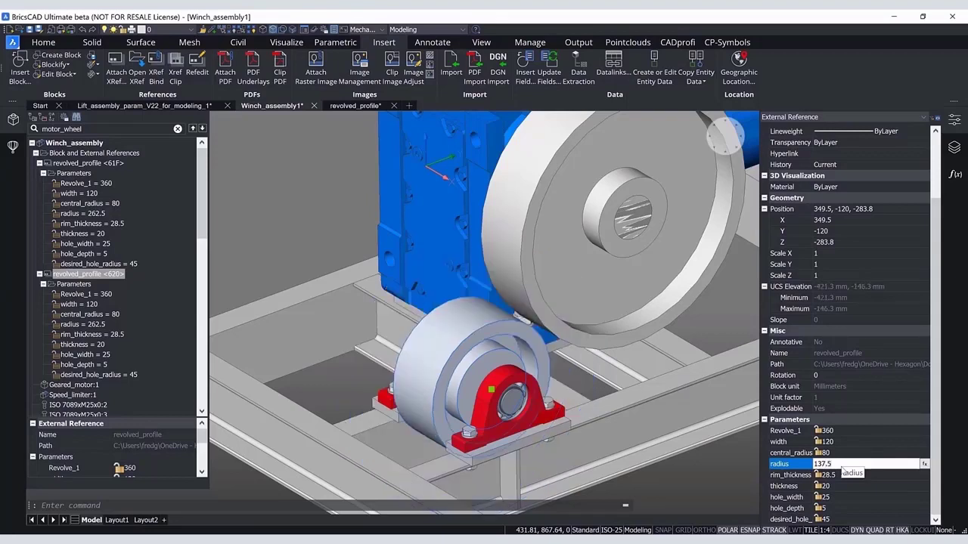
# Set the central_radius of the same small wheel reference to 40, clear the selection and hide its properties.
pyautogui.click(838, 454)
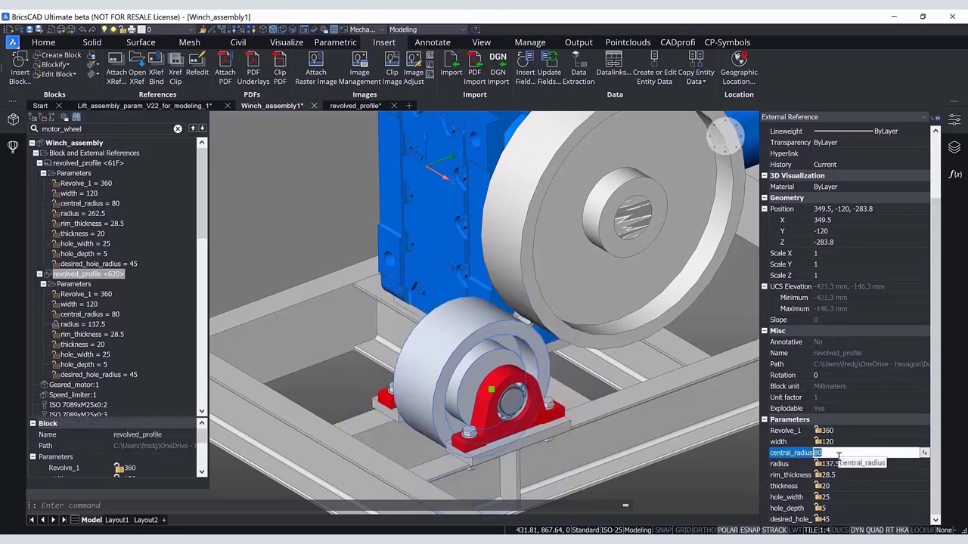
pyautogui.press('Return')
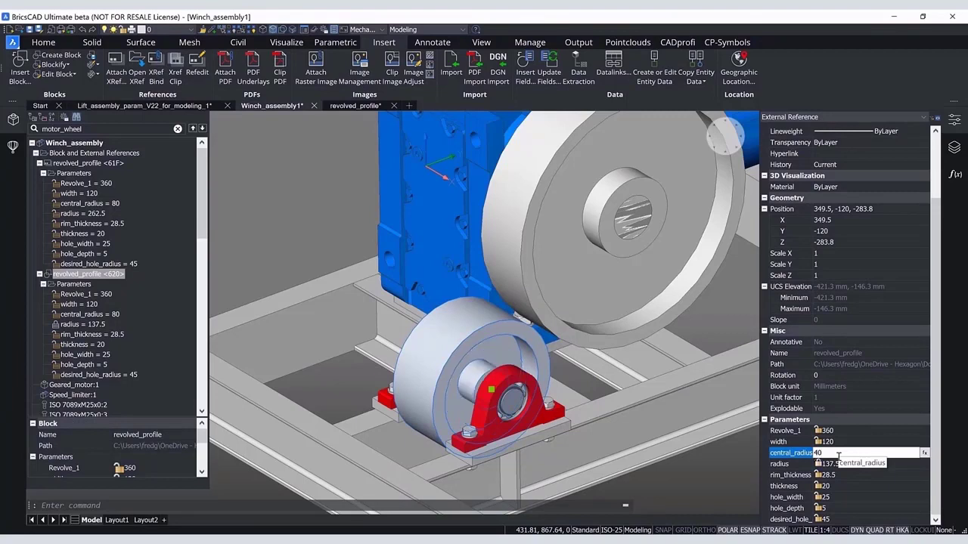
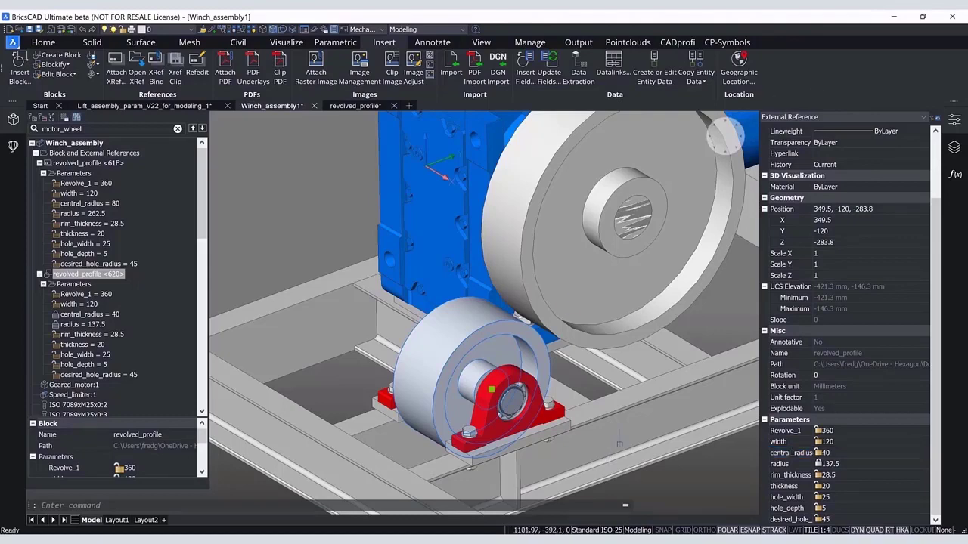
pyautogui.moveTo(619, 444); pyautogui.dragTo(610, 434, button='middle')
pyautogui.press('Escape')
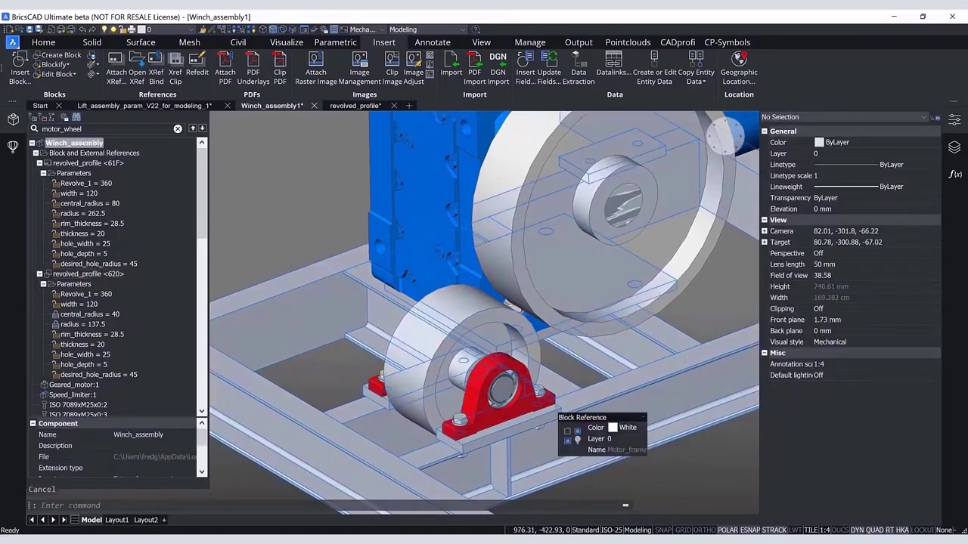
pyautogui.scroll(5, 680, 478)
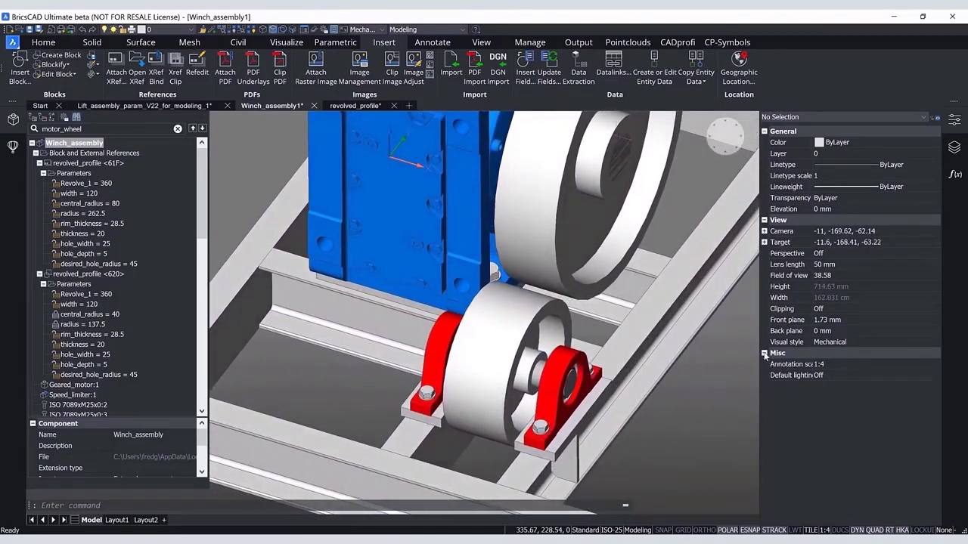
pyautogui.click(956, 125)
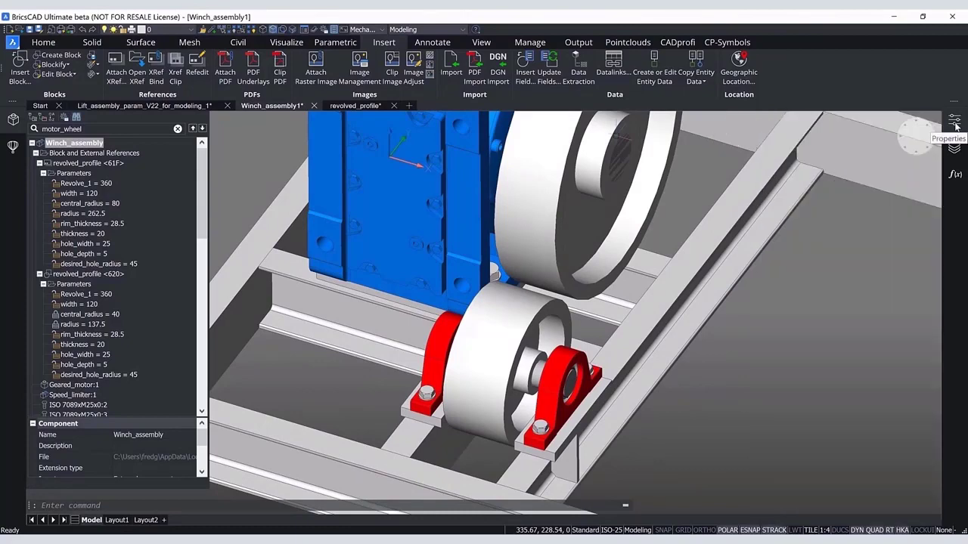
# Switch to the Lift_assembly_param_V22_for_modeling_1 drawing, locate Motor_wheel:1 inside Winch_assembly:1 and open that component in its own drawing.
pyautogui.click(189, 106)
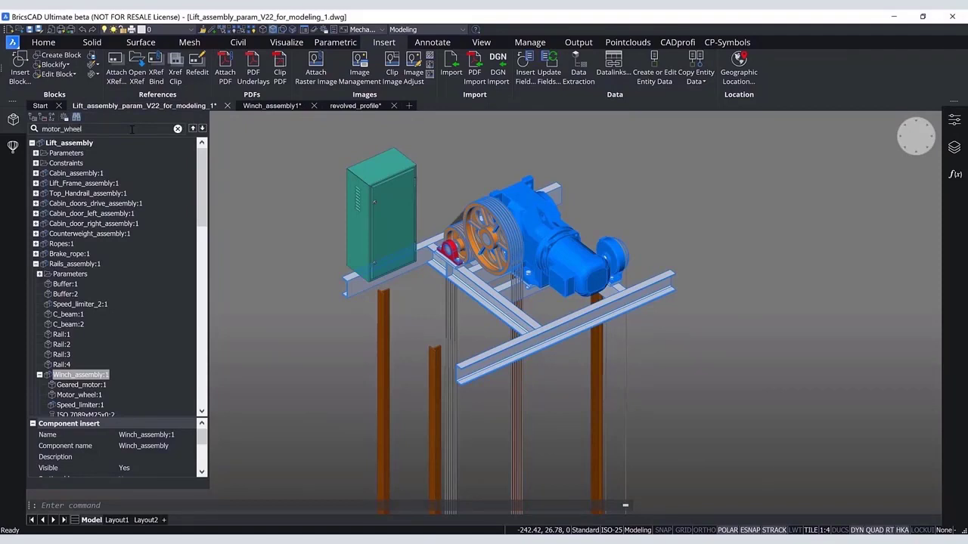
pyautogui.press('Return')
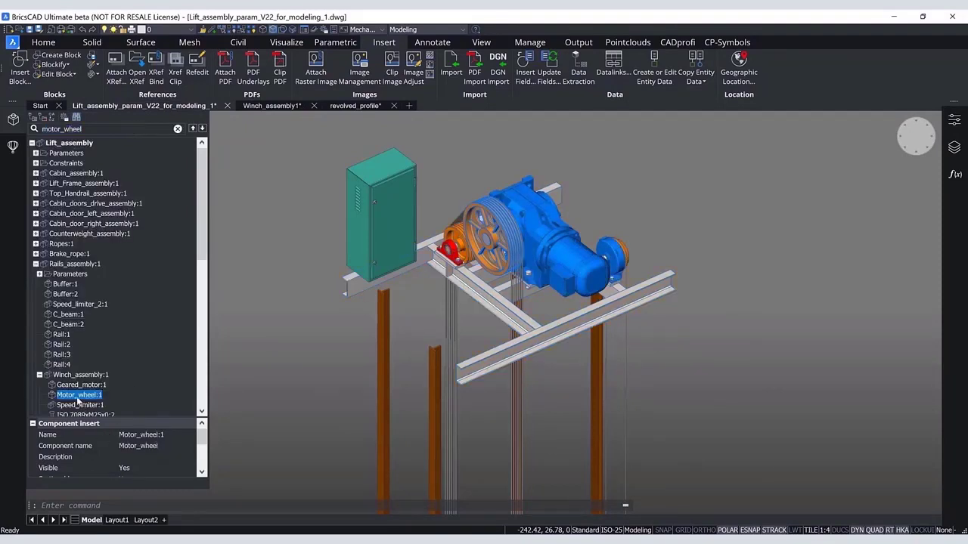
pyautogui.rightClick(78, 395)
pyautogui.click(115, 180)
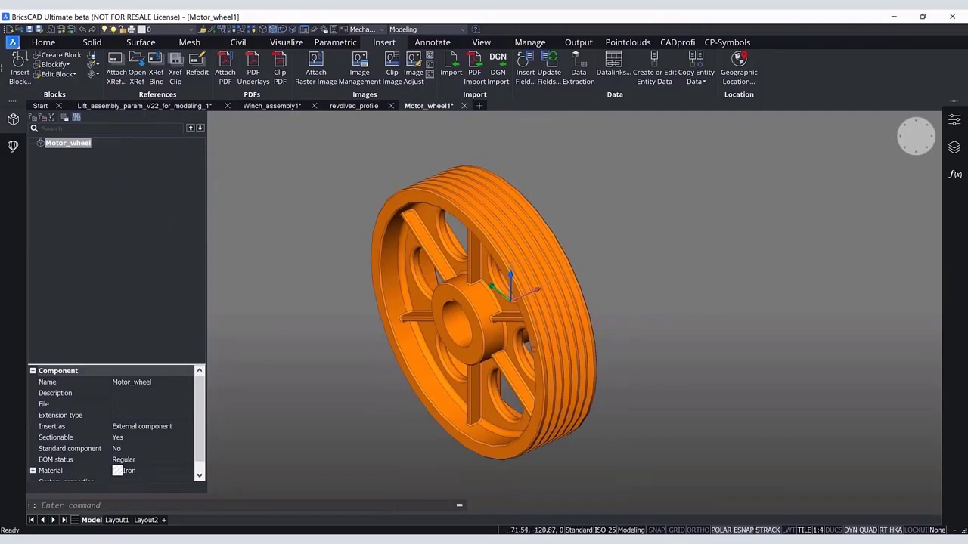
# Enable solid edge selection and extract the whole edge network of the hub's keyed shaft hole as separate curves.
pyautogui.moveTo(672, 359); pyautogui.dragTo(393, 316, button='middle')
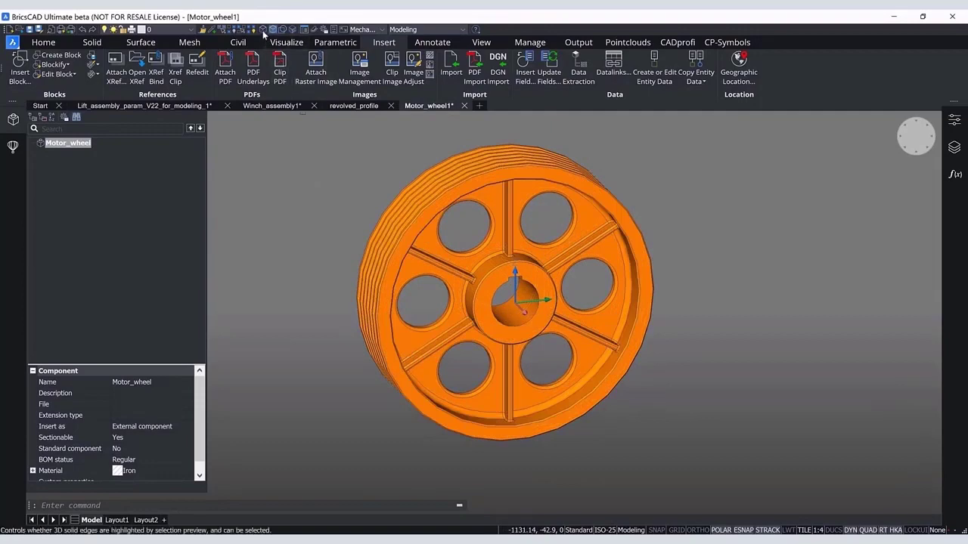
pyautogui.click(263, 30)
pyautogui.scroll(6, 514, 299)
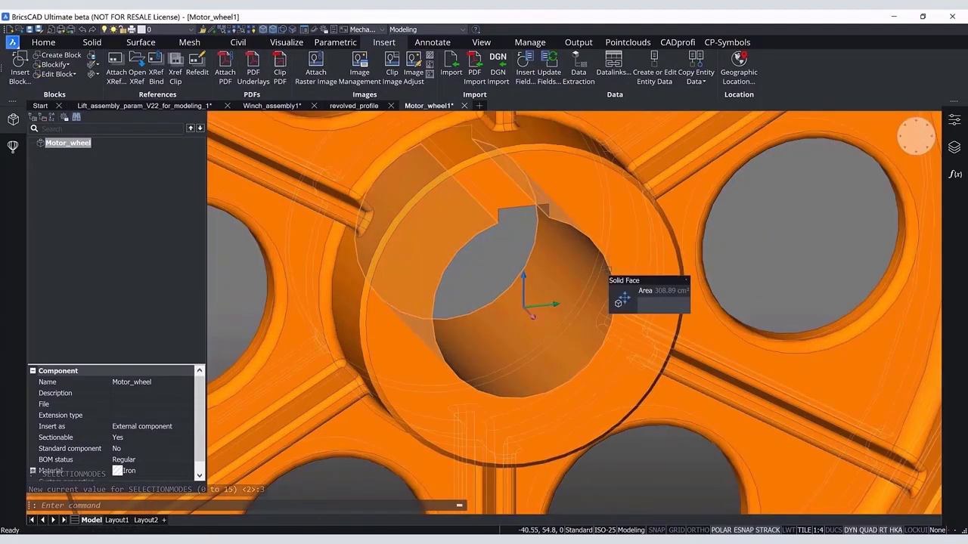
pyautogui.moveTo(630, 300)
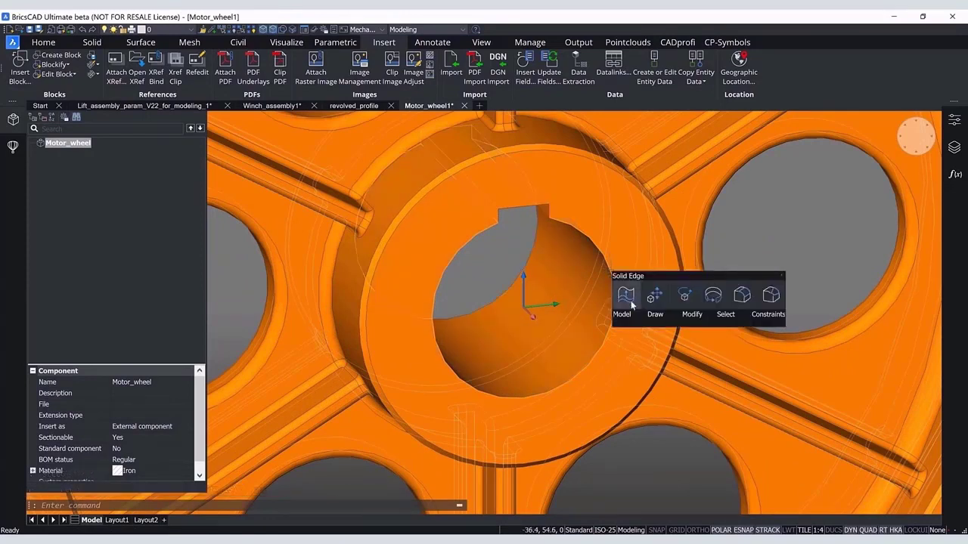
pyautogui.moveTo(627, 320)
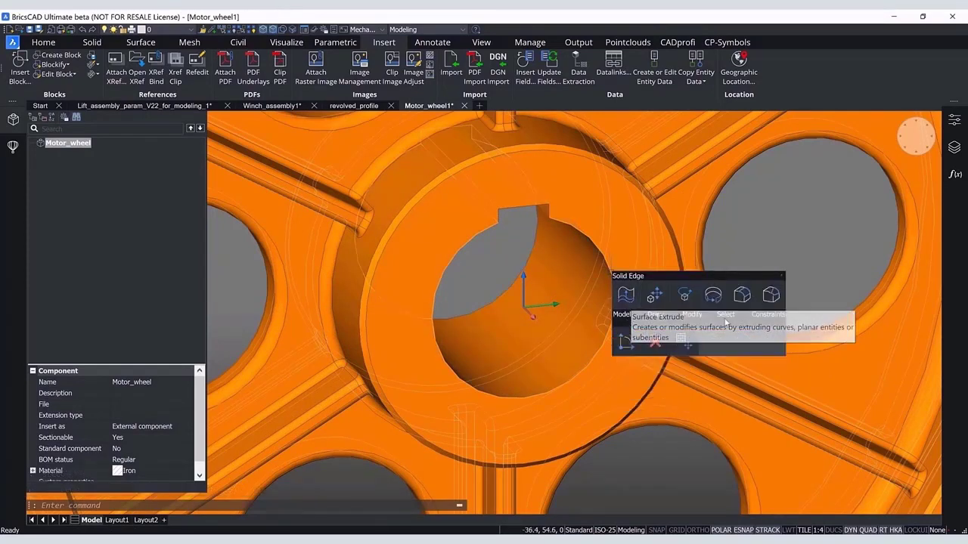
pyautogui.moveTo(725, 317)
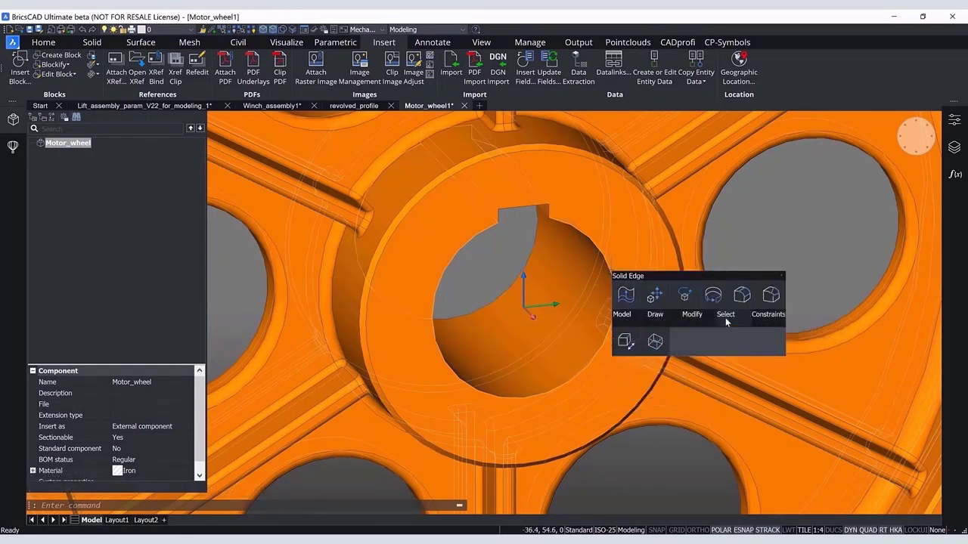
pyautogui.click(656, 343)
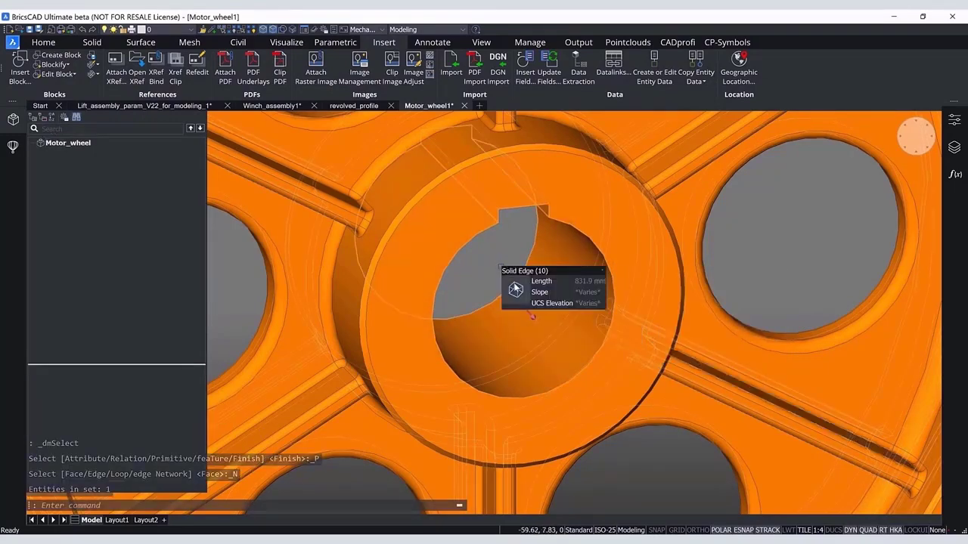
pyautogui.moveTo(515, 290)
pyautogui.moveTo(512, 311)
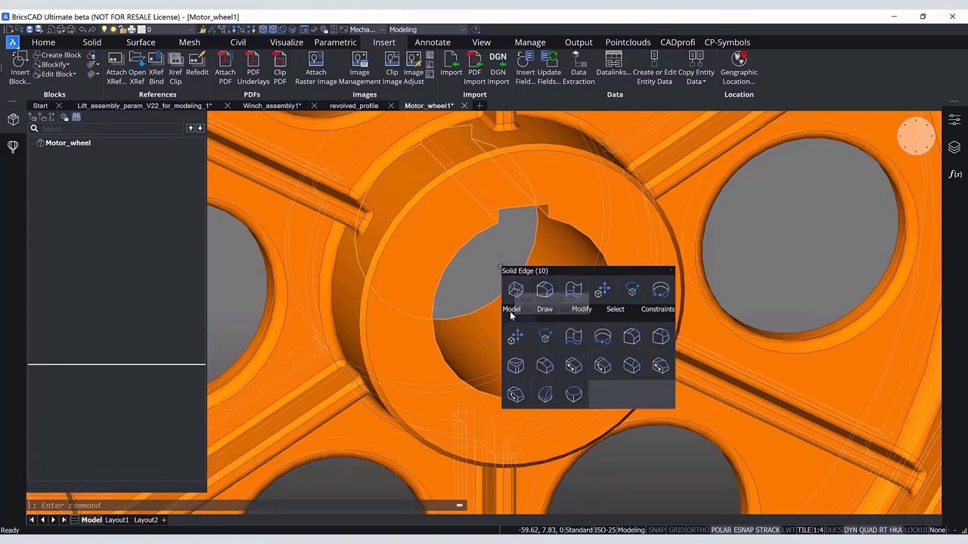
pyautogui.moveTo(544, 316)
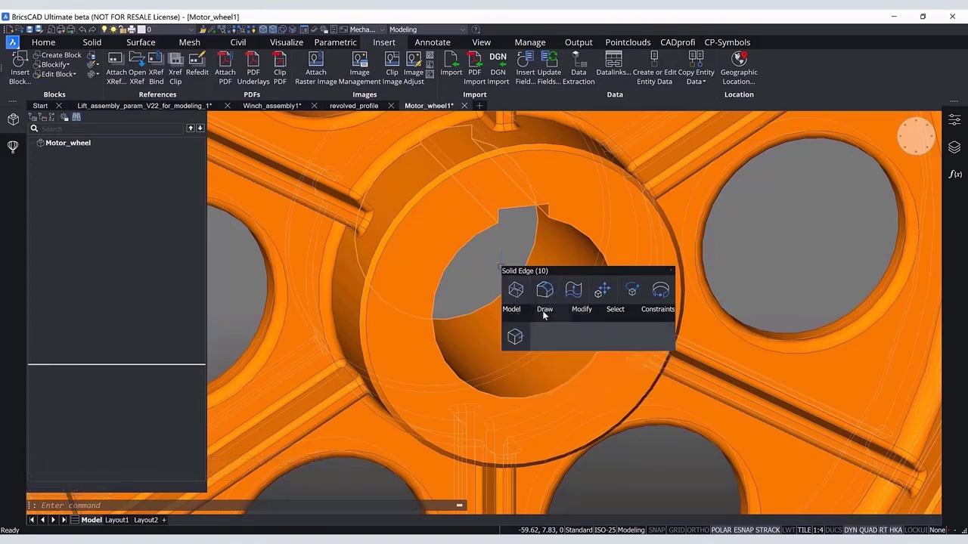
pyautogui.click(518, 339)
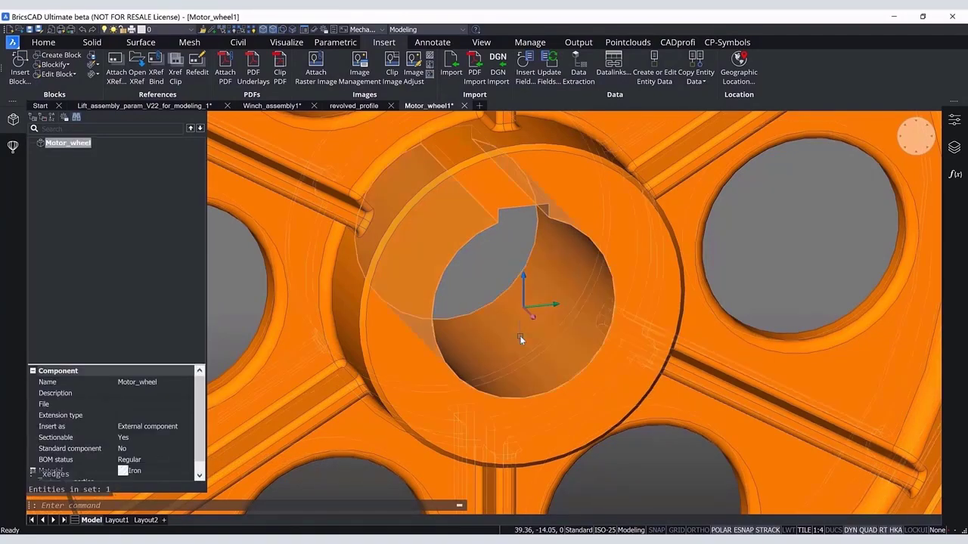
# Delete the orange wheel solid, keeping the curves extracted from the keyed shaft hole.
pyautogui.moveTo(386, 311)
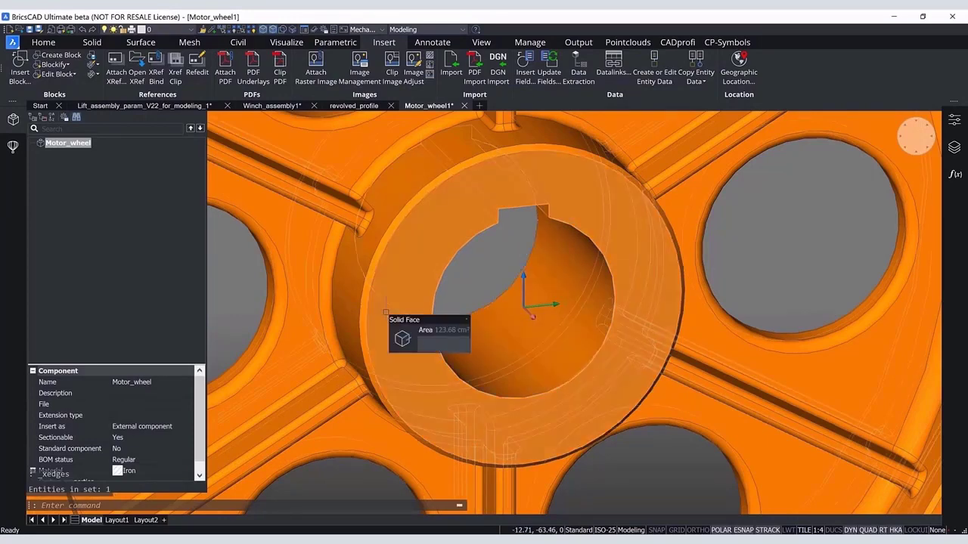
pyautogui.press('Tab')
pyautogui.click(385, 312)
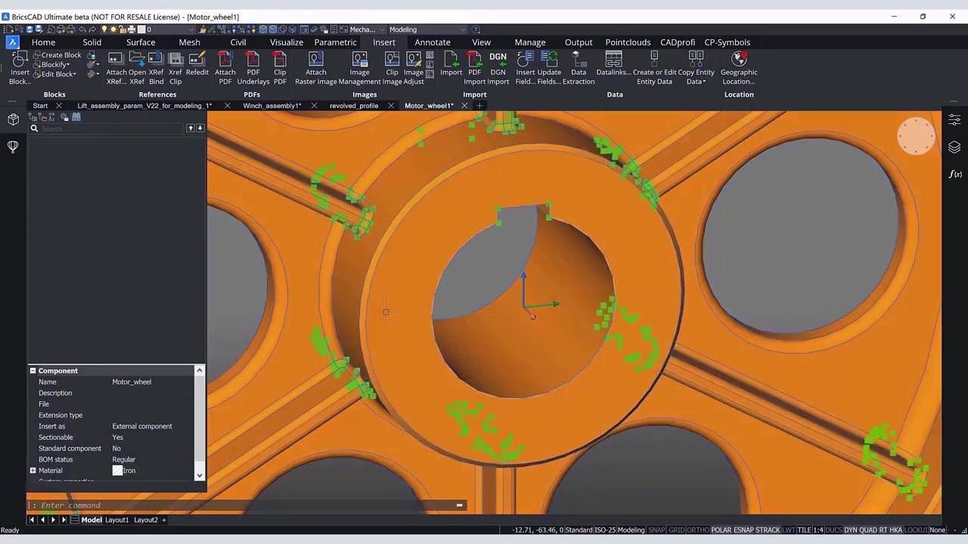
pyautogui.press('Delete')
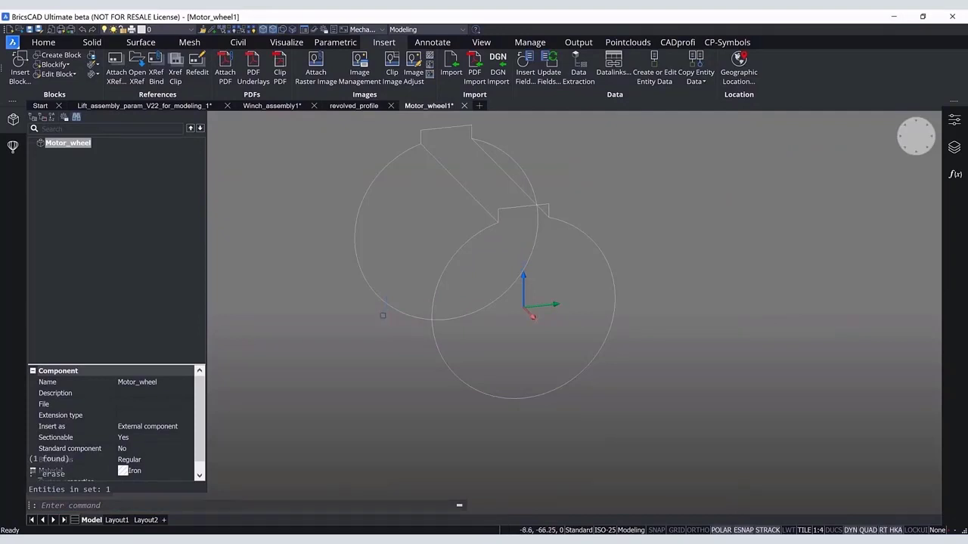
# Delete the far keyed outline and its connecting lines, leaving only the outline at the coordinate origin.
pyautogui.keyDown('shift'); pyautogui.moveTo(371, 324); pyautogui.dragTo(557, 373, button='middle'); pyautogui.keyUp('shift')
pyautogui.moveTo(557, 397); pyautogui.dragTo(363, 134)
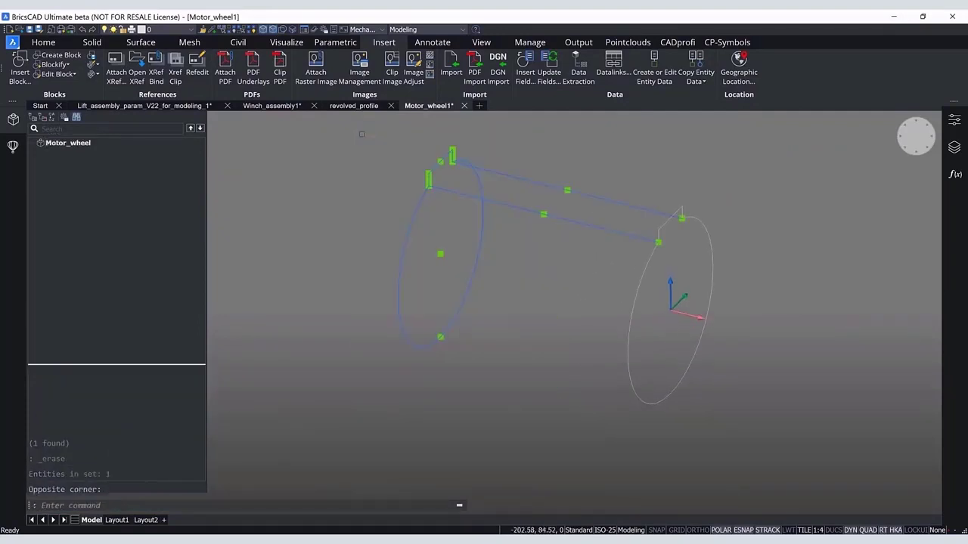
pyautogui.press('Delete')
# Copy the remaining keyed hole outline from the right-side view and paste it beside the wheel in the revolved_profile drawing.
pyautogui.click(930, 137)
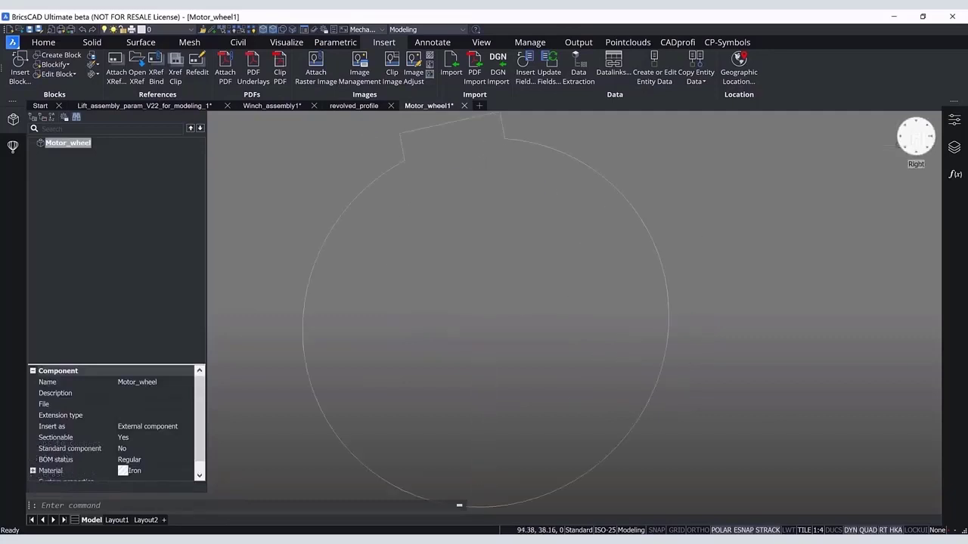
pyautogui.scroll(-2, 558, 295)
pyautogui.moveTo(559, 294); pyautogui.dragTo(626, 293, button='middle')
pyautogui.moveTo(747, 463); pyautogui.dragTo(393, 154)
pyautogui.hotkey('ctrl', 'c')
pyautogui.click(354, 105)
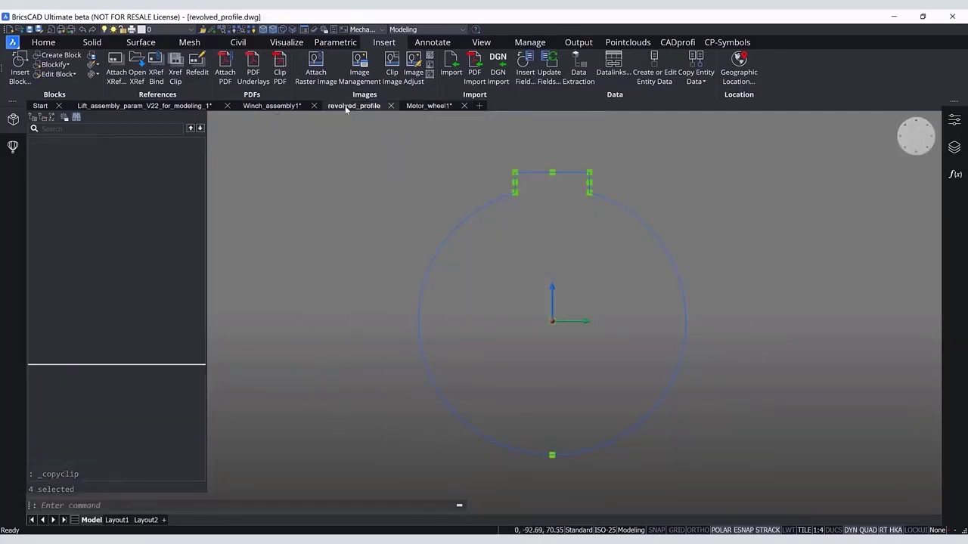
pyautogui.hotkey('ctrl', 'v')
pyautogui.click(295, 310)
# Move the pasted keyed outline so that its arc centre lies on the coordinate origin at the wheel's hub.
pyautogui.moveTo(362, 355); pyautogui.dragTo(281, 250)
pyautogui.write('m')
pyautogui.press('Return')
pyautogui.click(316, 299)
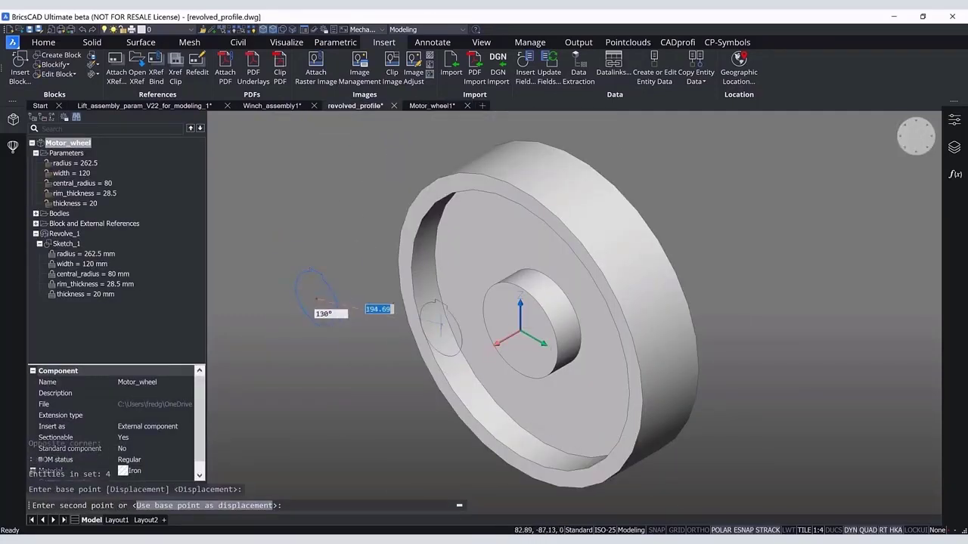
pyautogui.click(828, 531)
pyautogui.click(520, 331)
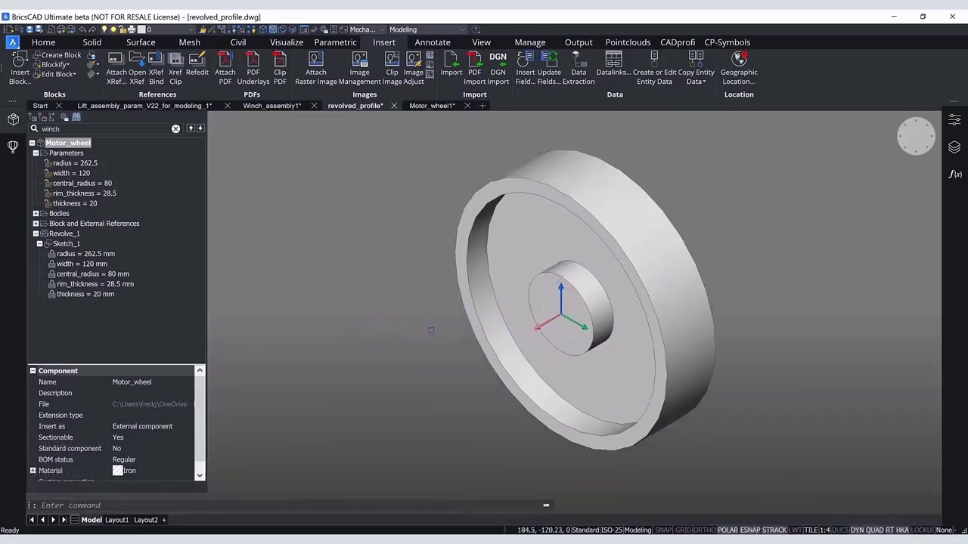
# Extrude the keyed outline through the wheel so that it cuts the keyed shaft hole out of the hub.
pyautogui.scroll(5, 552, 332)
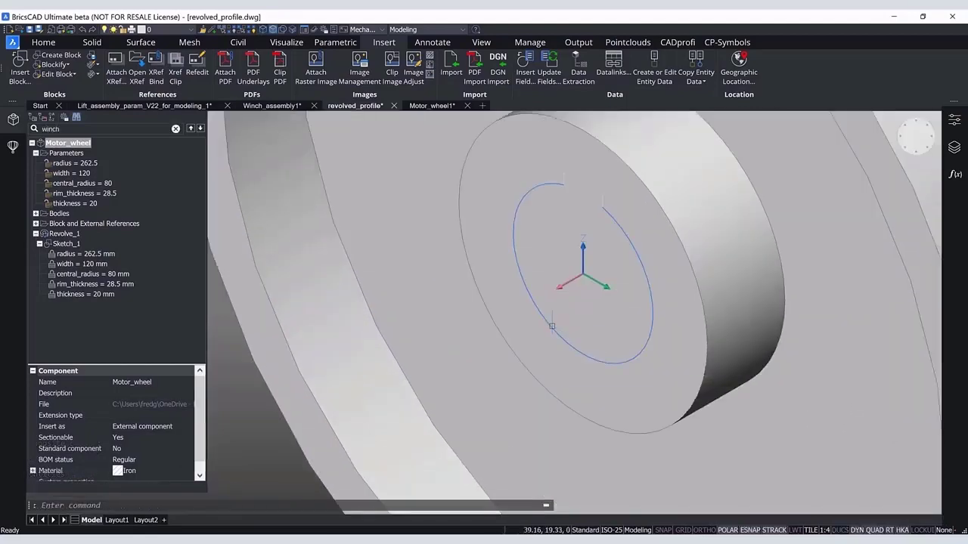
pyautogui.moveTo(634, 227); pyautogui.dragTo(546, 157)
pyautogui.click(628, 222)
pyautogui.click(624, 228)
pyautogui.click(637, 255)
pyautogui.scroll(-5, 640, 254)
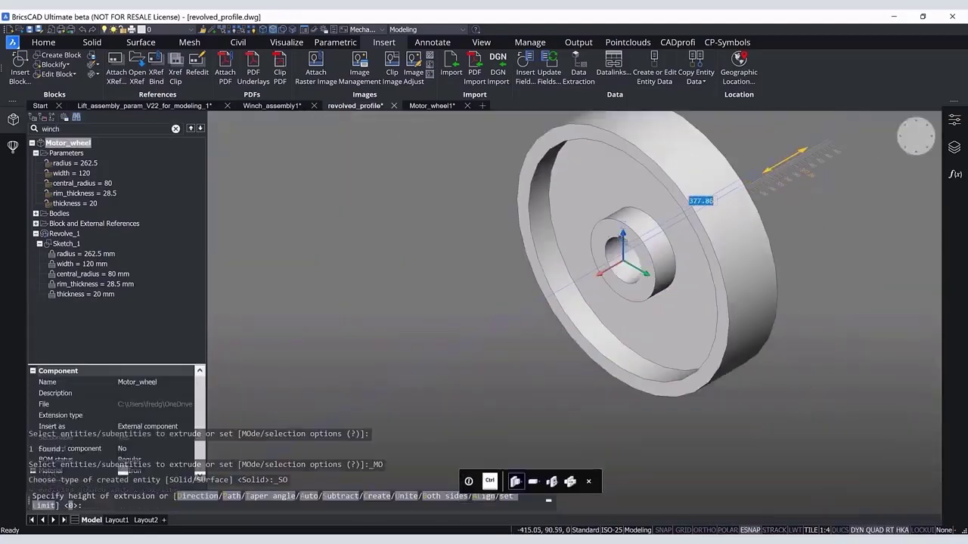
pyautogui.click(788, 162)
pyautogui.moveTo(592, 253); pyautogui.dragTo(579, 340, button='middle')
pyautogui.scroll(4, 556, 296)
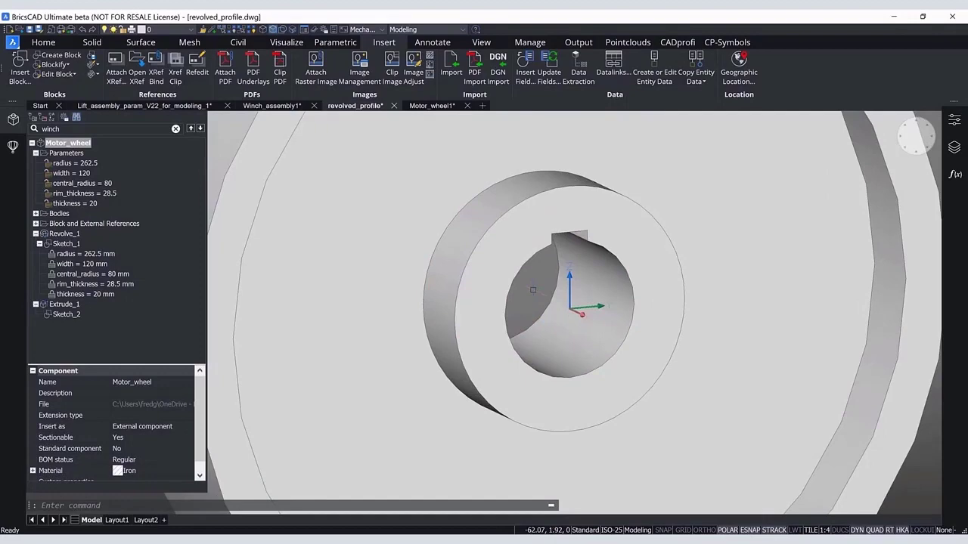
# Open Sketch_2 of the extruded hole for editing and apply geometric constraints to its whole outline.
pyautogui.click(61, 314)
pyautogui.rightClick(53, 314)
pyautogui.click(76, 320)
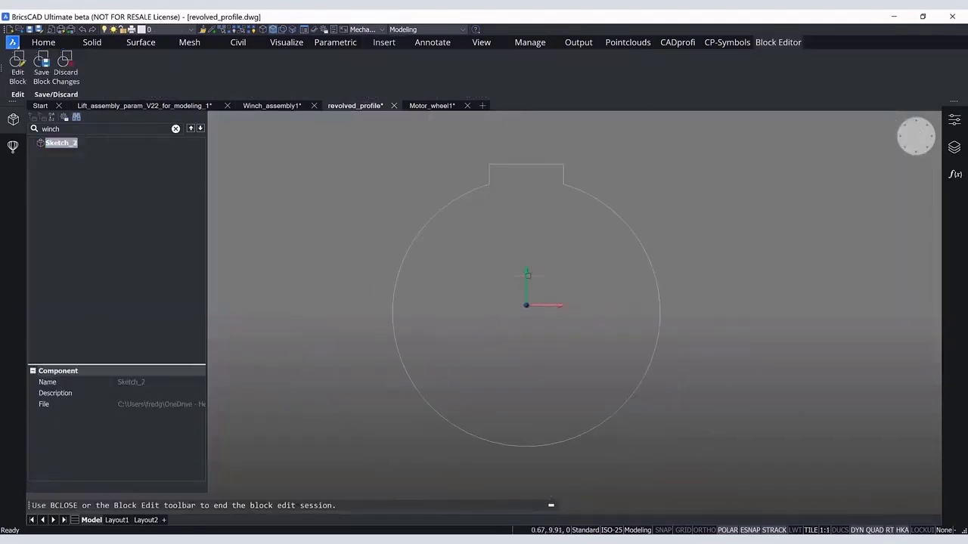
pyautogui.click(674, 414)
pyautogui.click(413, 234)
pyautogui.click(481, 218)
pyautogui.click(474, 261)
pyautogui.press('Escape')
# Apply a Fix constraint to the outline's large arc and add a radius constraint to that arc.
pyautogui.click(333, 44)
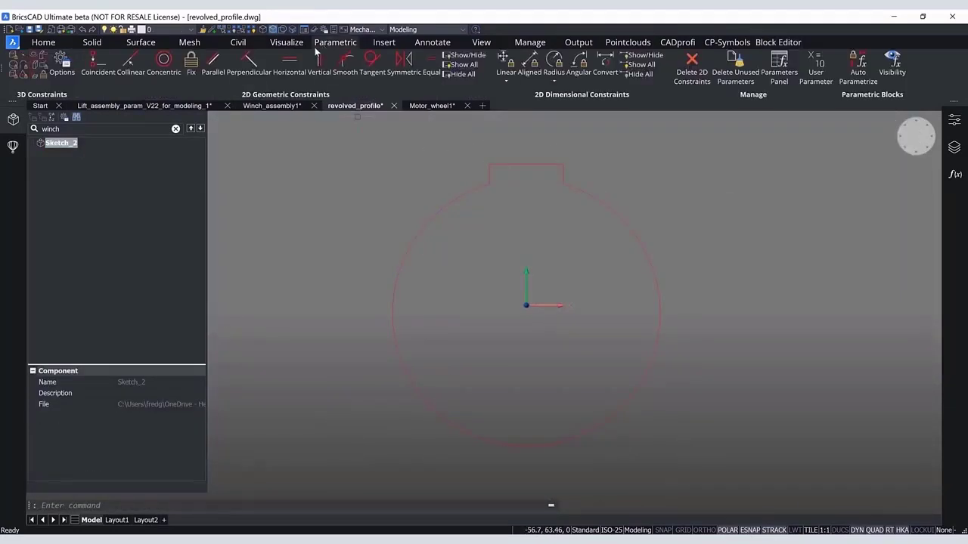
pyautogui.click(192, 65)
pyautogui.click(393, 351)
pyautogui.click(553, 64)
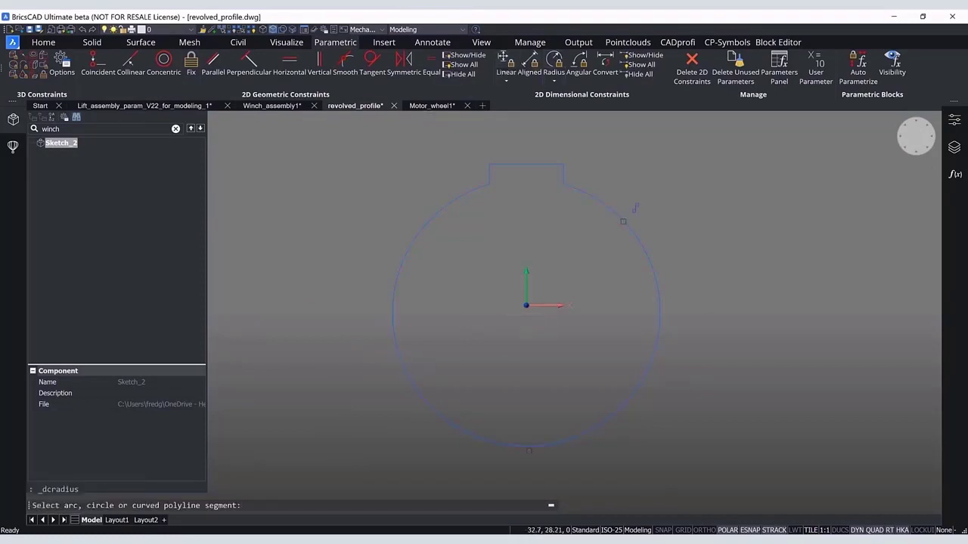
pyautogui.click(623, 222)
pyautogui.click(580, 277)
pyautogui.press('Return')
# Add linear constraints for the keyway's width and for the height from the arc centre to the keyway's top edge.
pyautogui.click(505, 63)
pyautogui.click(489, 164)
pyautogui.click(563, 165)
pyautogui.click(530, 142)
pyautogui.press('Return')
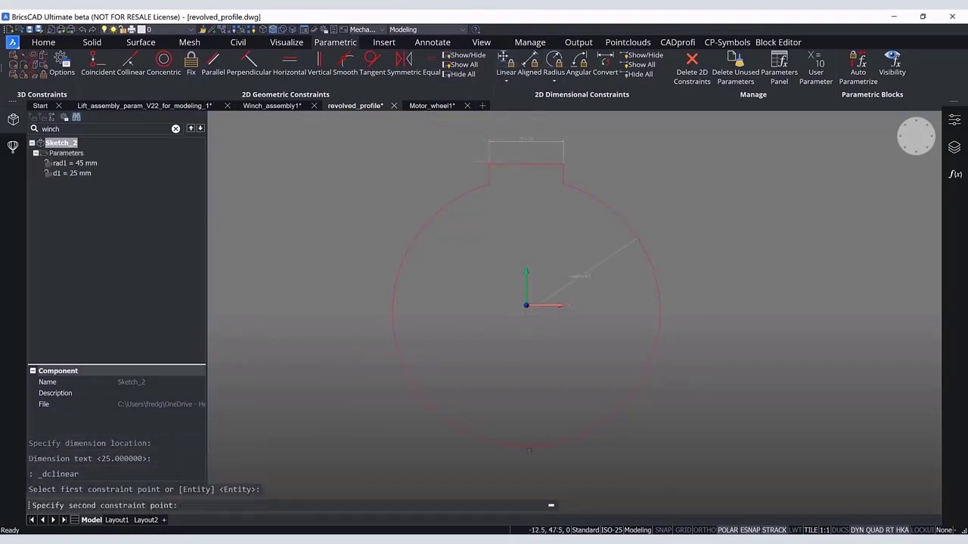
pyautogui.click(526, 306)
pyautogui.click(370, 238)
pyautogui.press('Return')
# Rename the radius parameter hole_radius and the keyway width parameter hole_width.
pyautogui.click(75, 162)
pyautogui.click(135, 382)
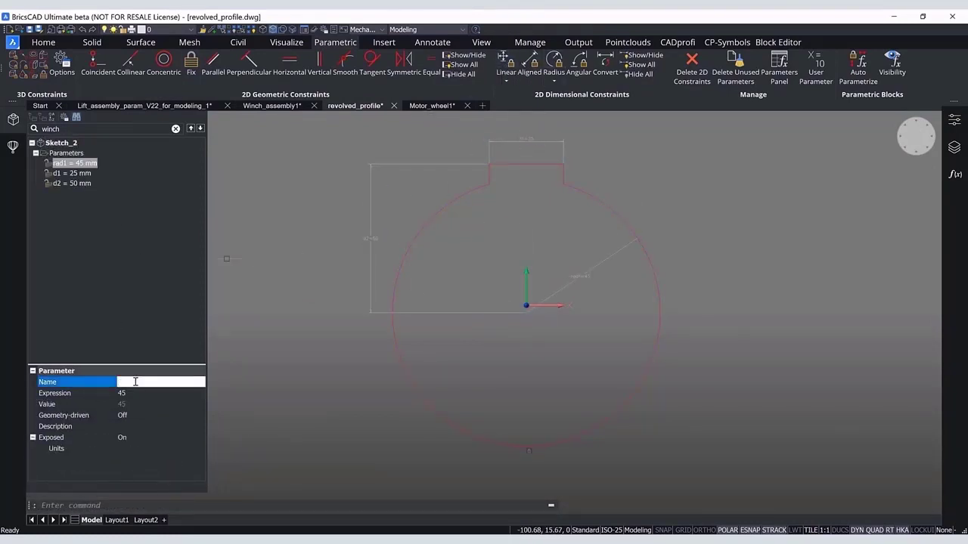
pyautogui.write('hole_radius')
pyautogui.press('Return')
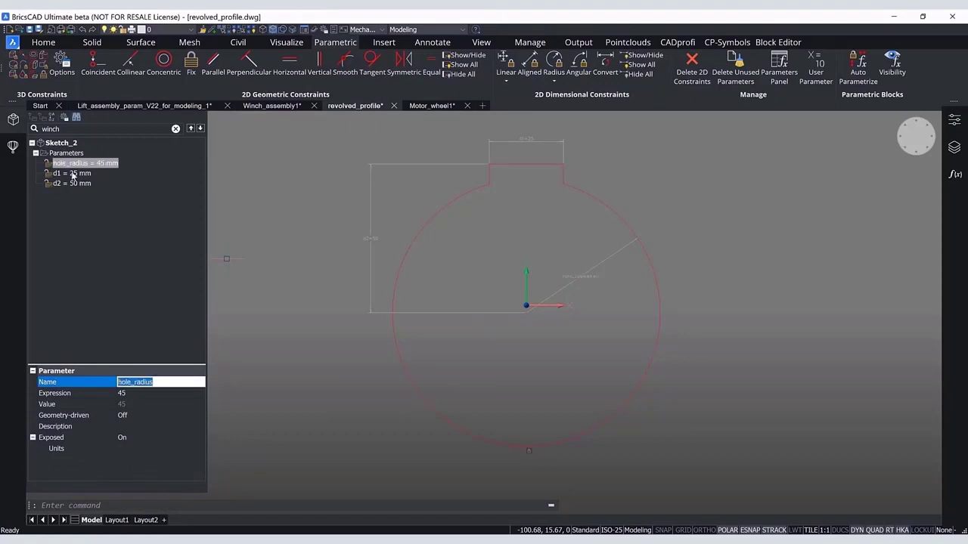
pyautogui.click(73, 174)
pyautogui.write('hole_width')
pyautogui.press('Return')
# Add a new sketch parameter named hole_depth with the value 5.
pyautogui.click(63, 195)
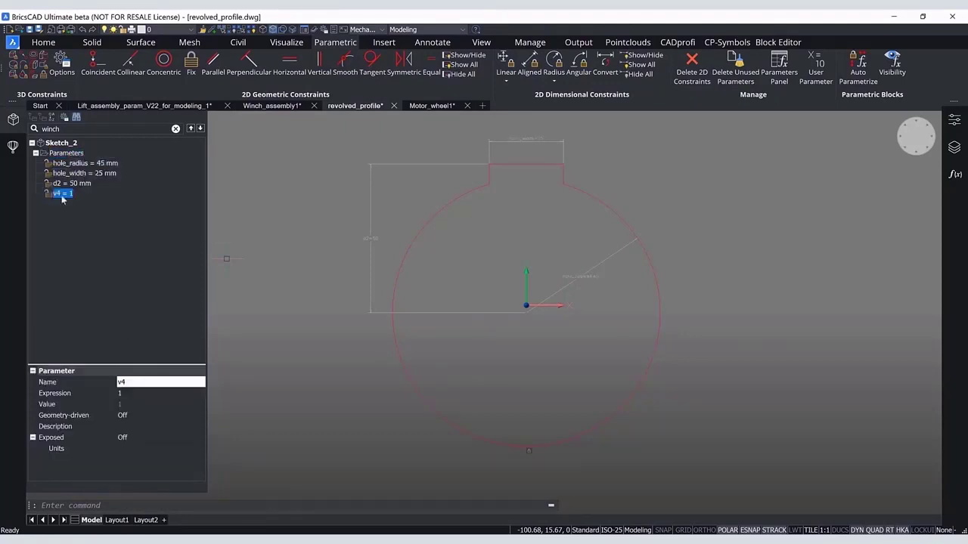
pyautogui.click(130, 383)
pyautogui.write('hole_depth')
pyautogui.press('Return')
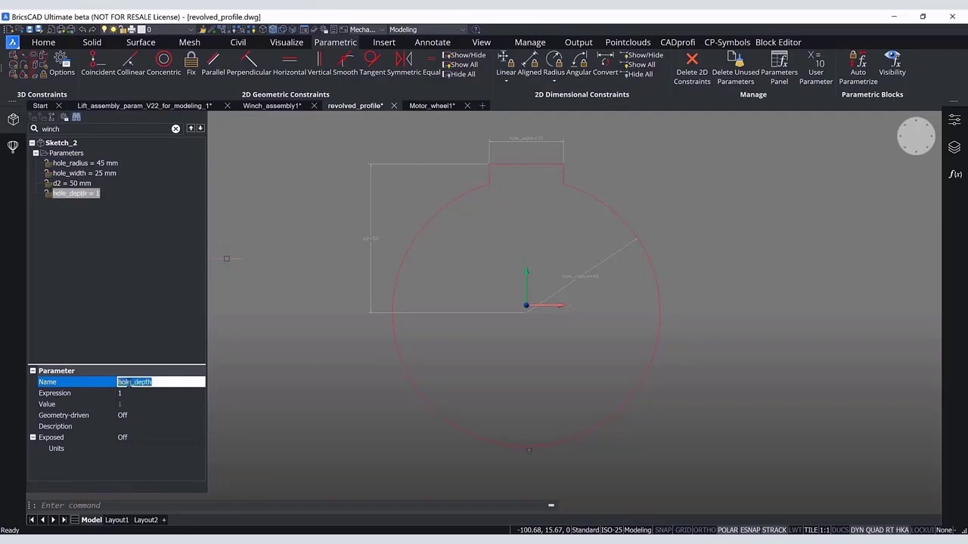
pyautogui.press('Tab')
# Set the expression of the keyway height parameter d2 to hole_radius+hole_depth.
pyautogui.click(85, 163)
pyautogui.click(152, 382)
pyautogui.hotkey('ctrl', 'c')
pyautogui.click(72, 184)
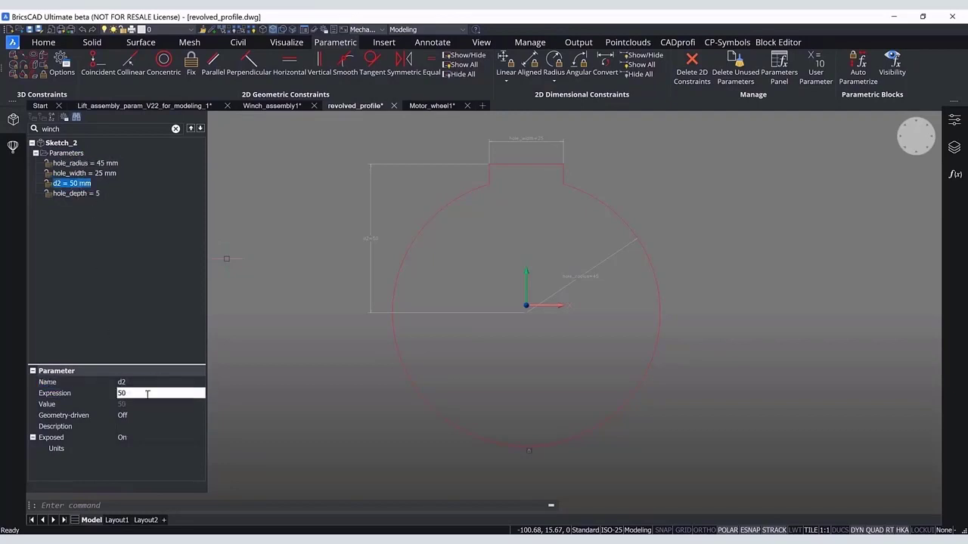
pyautogui.click(147, 393)
pyautogui.hotkey('ctrl', 'v')
pyautogui.write('+hole_depth')
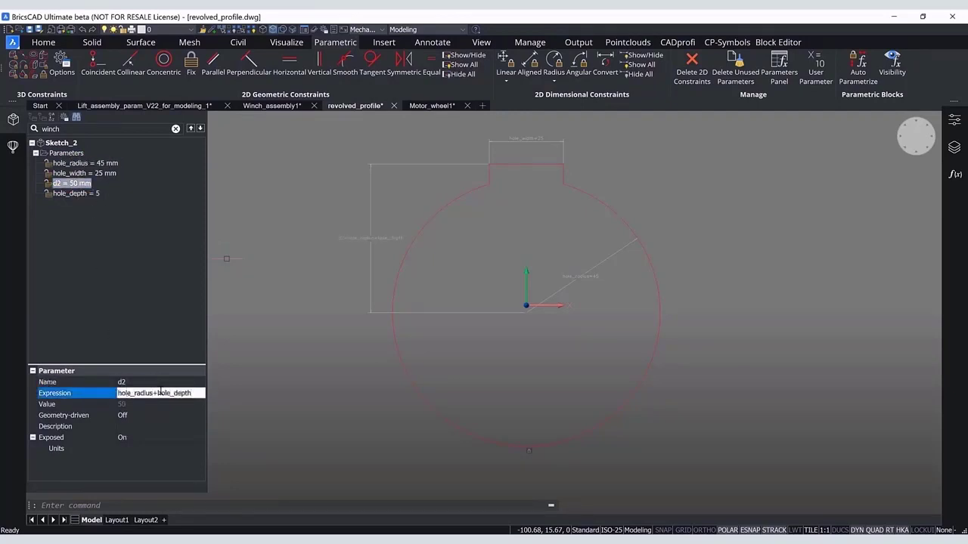
pyautogui.press('Return')
# Constrain the keyway's two side lines to equal length and make them perpendicular to its top edge.
pyautogui.click(487, 172)
pyautogui.click(562, 174)
pyautogui.click(249, 67)
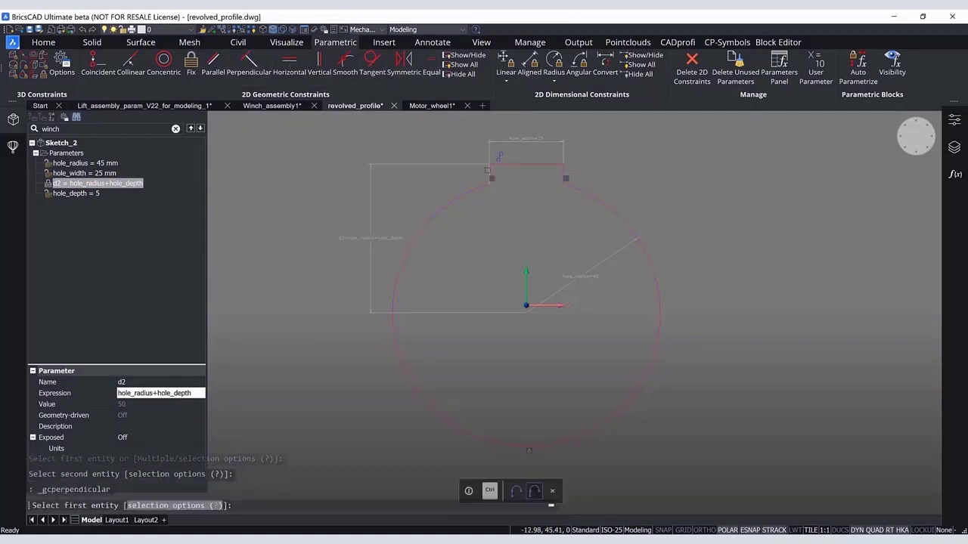
pyautogui.click(525, 164)
pyautogui.click(488, 176)
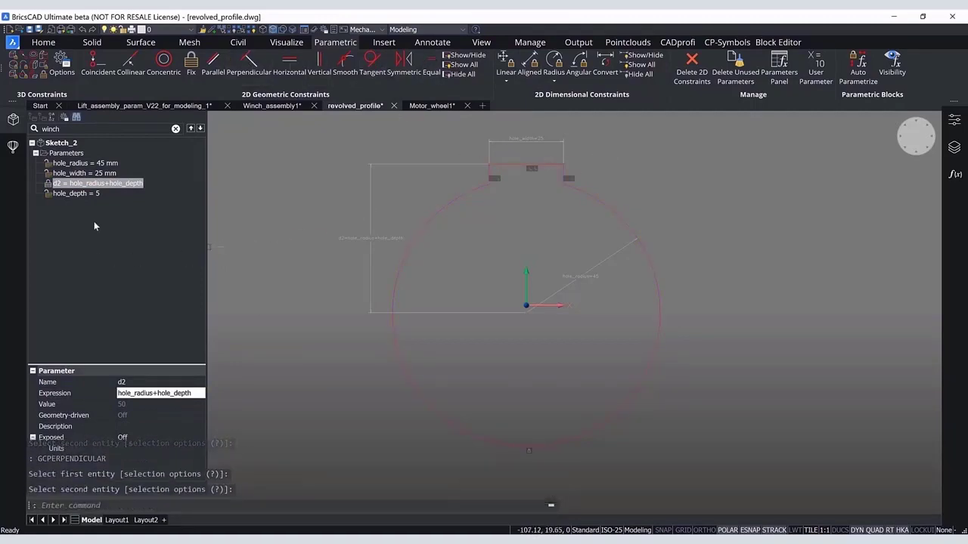
pyautogui.press('Escape')
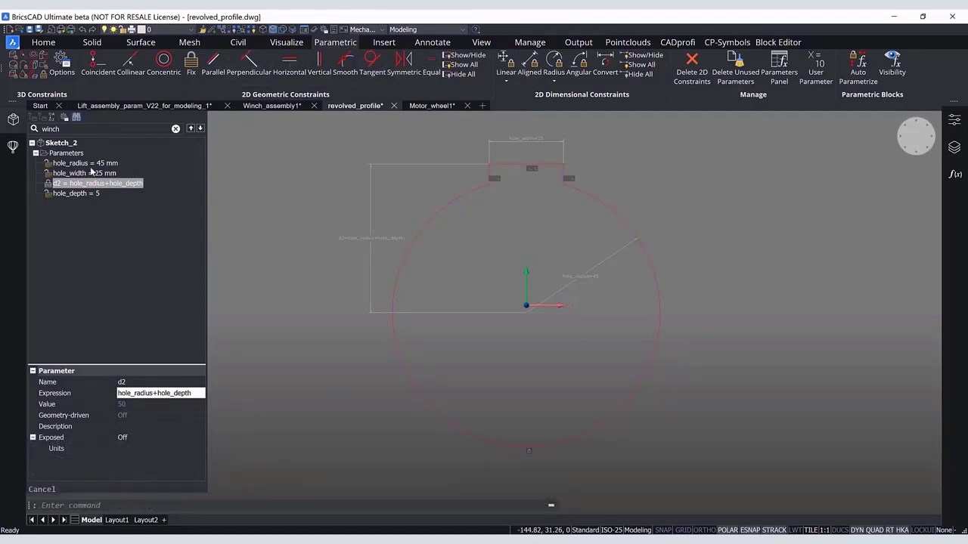
# Animate the sketch parameters hole_radius, hole_width and hole_depth one after another to check how the outline responds.
pyautogui.click(95, 163)
pyautogui.rightClick(95, 165)
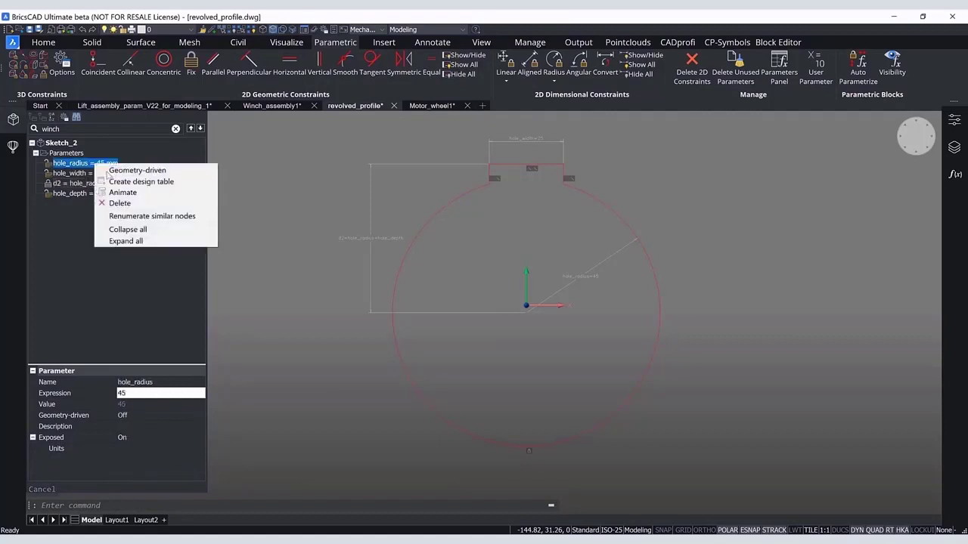
pyautogui.click(116, 193)
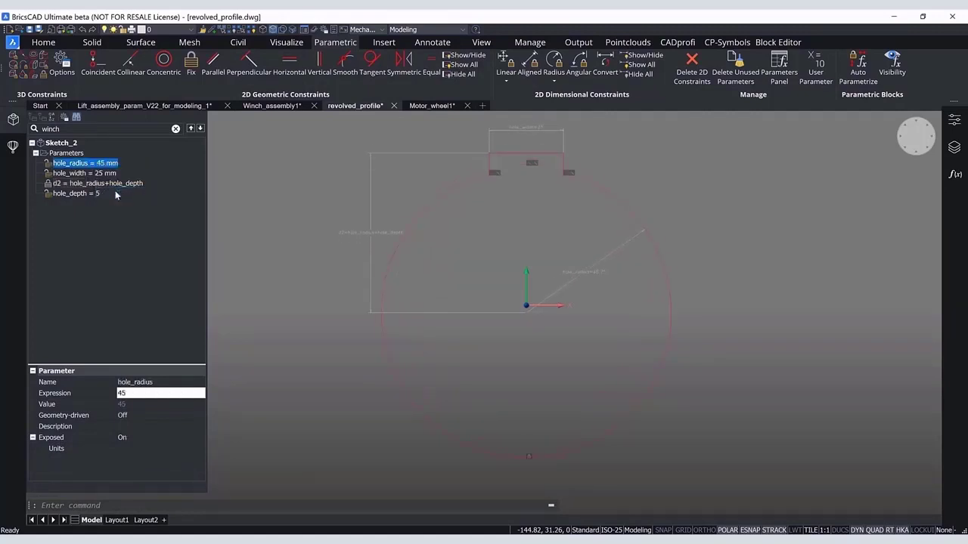
pyautogui.click(106, 174)
pyautogui.rightClick(104, 174)
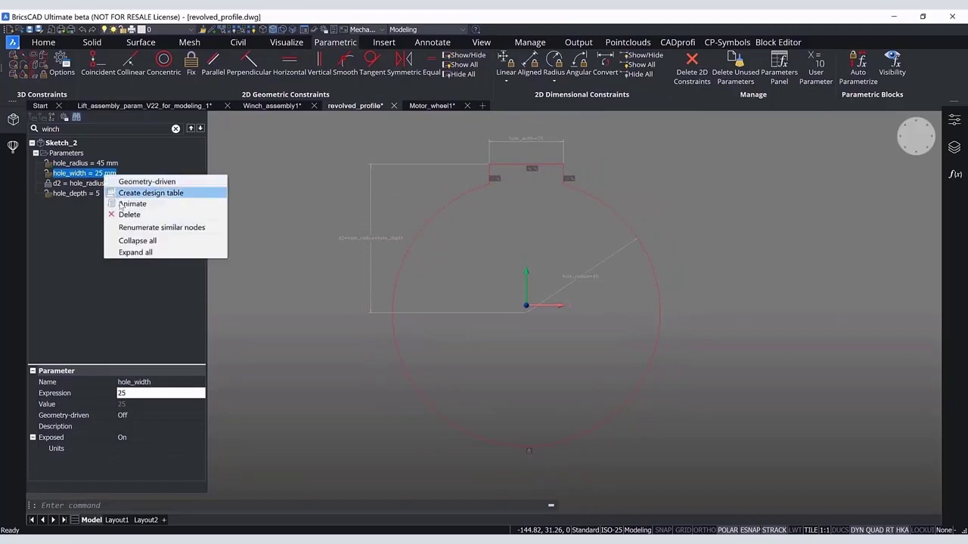
pyautogui.click(119, 201)
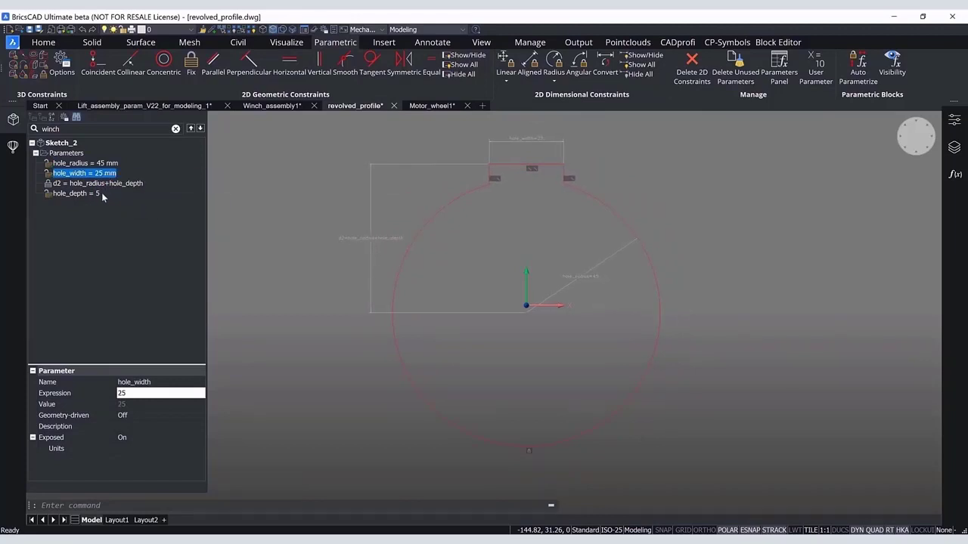
pyautogui.click(101, 194)
pyautogui.rightClick(103, 194)
pyautogui.click(111, 222)
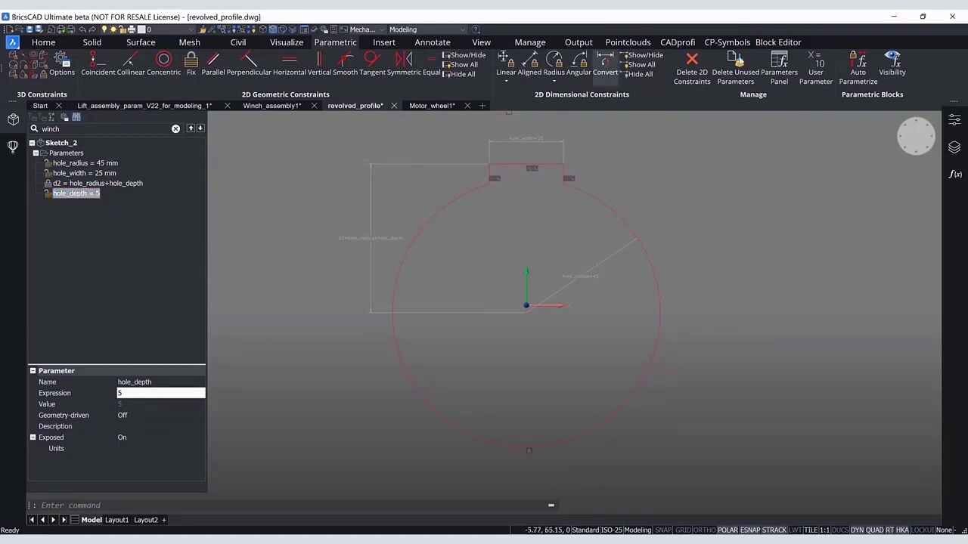
# Save the sketch edit and link Sketch_2's hole_radius, hole_width and hole_depth to parameters of the Motor_wheel component.
pyautogui.click(778, 43)
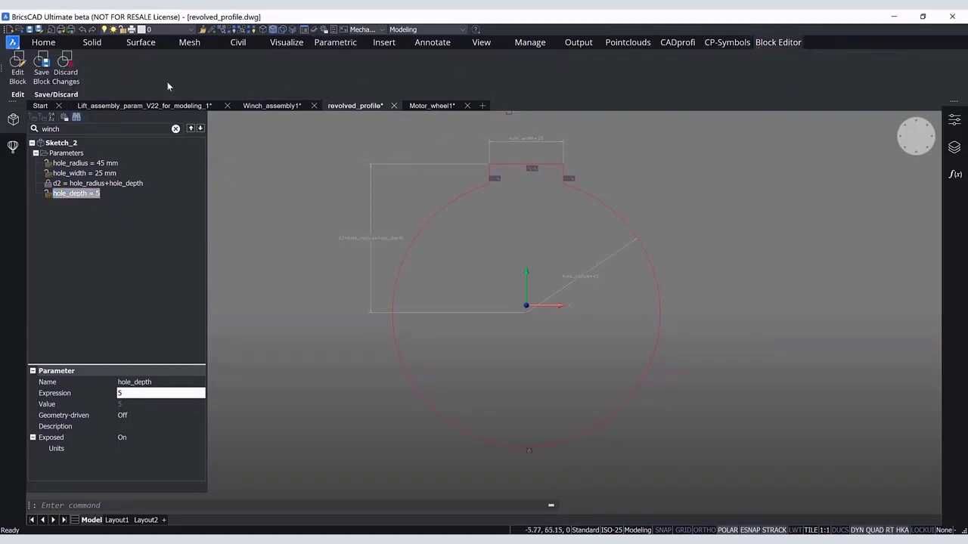
pyautogui.click(41, 68)
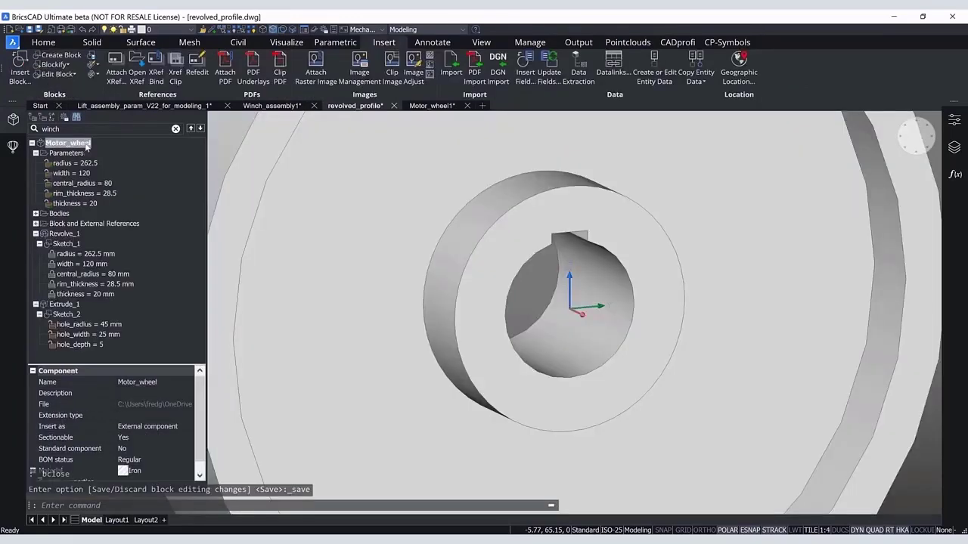
pyautogui.click(82, 325)
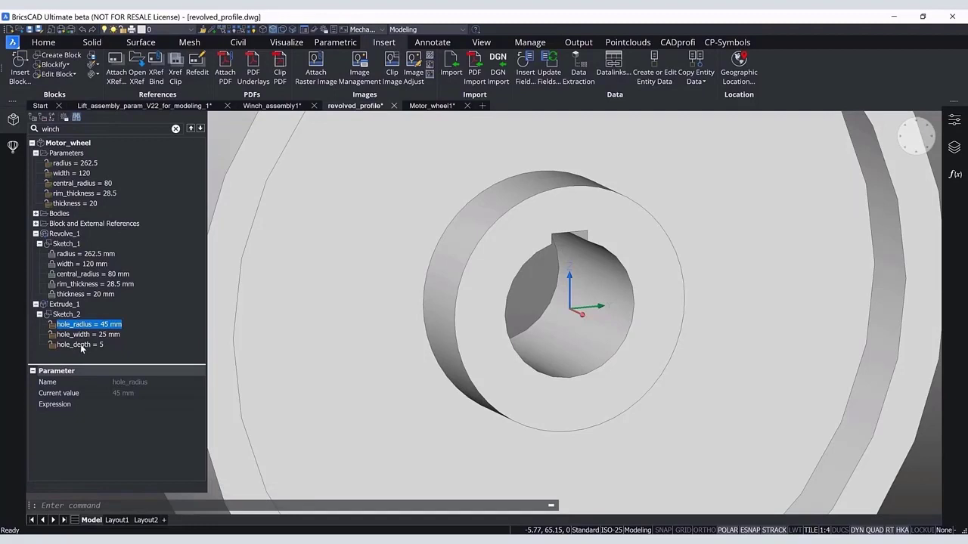
pyautogui.keyDown('shift'); pyautogui.click(82, 344); pyautogui.keyUp('shift')
pyautogui.rightClick(84, 325)
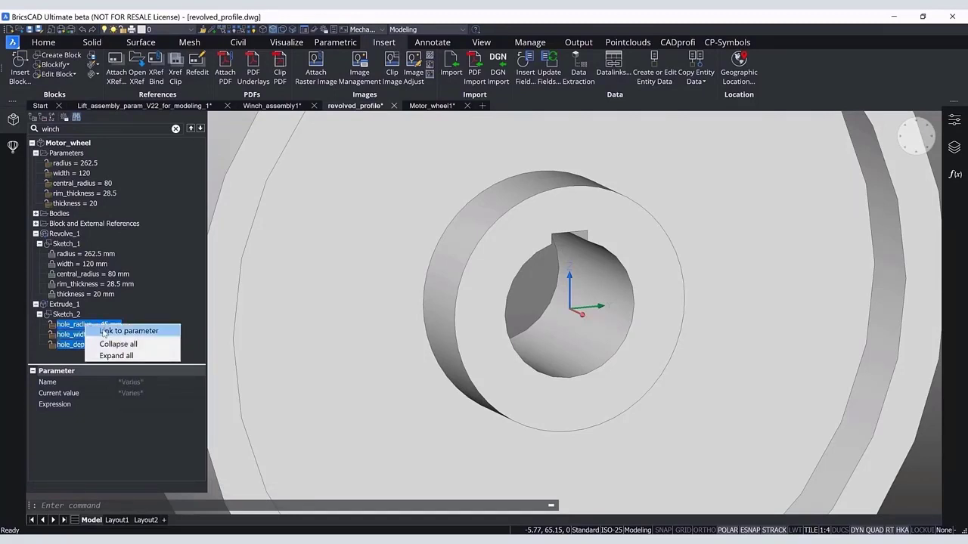
pyautogui.click(104, 332)
# Animate Motor_wheel's hole_radius, hole_width and hole_depth parameters individually to check the keyed hole in the solid.
pyautogui.click(89, 199)
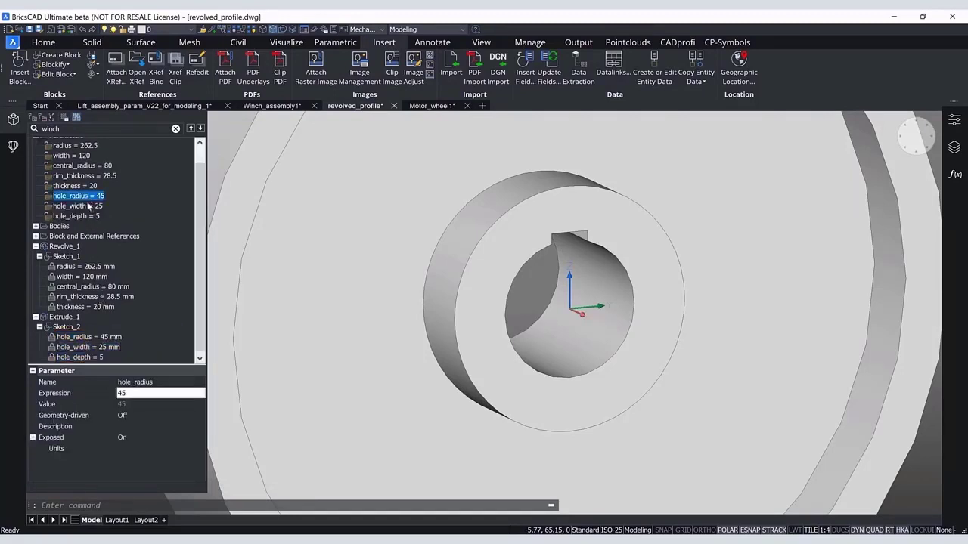
pyautogui.keyDown('shift'); pyautogui.click(86, 216); pyautogui.keyUp('shift')
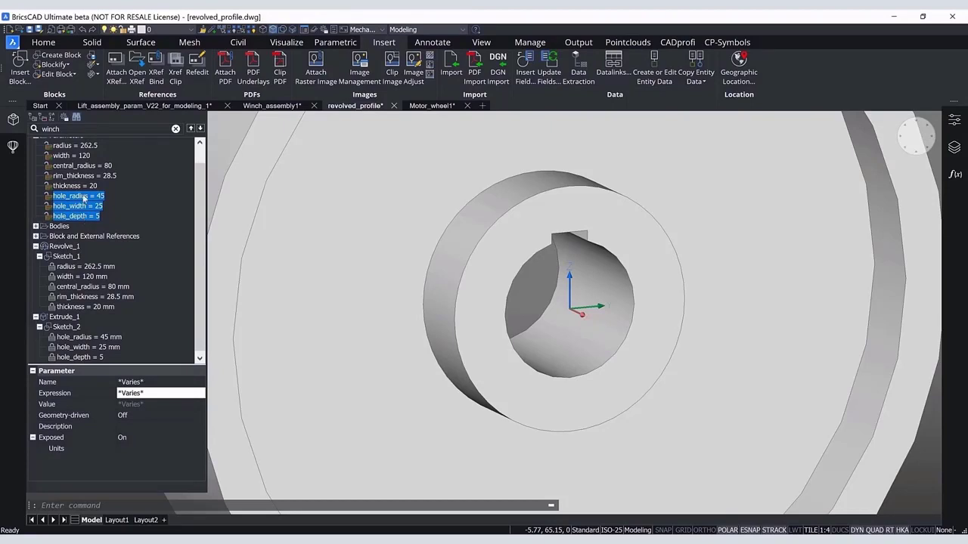
pyautogui.rightClick(81, 198)
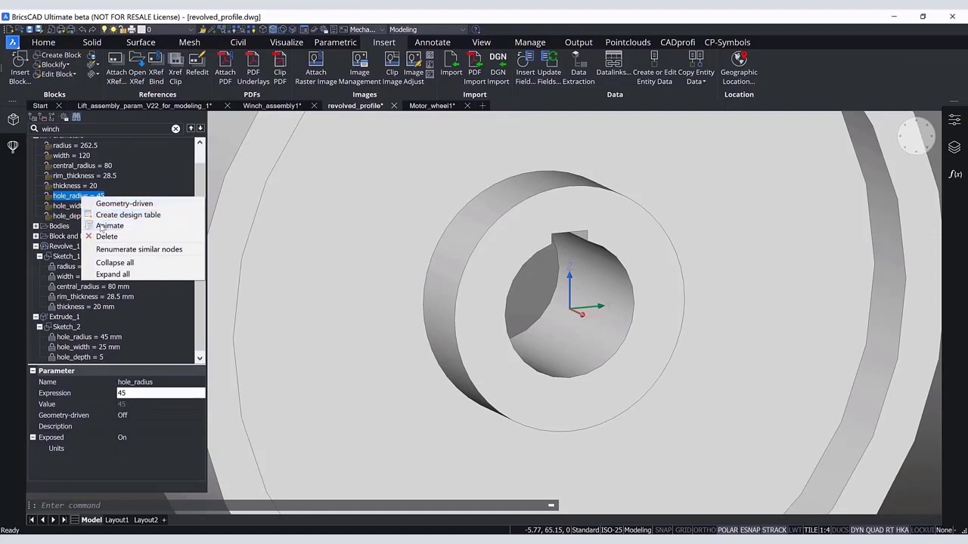
pyautogui.click(100, 223)
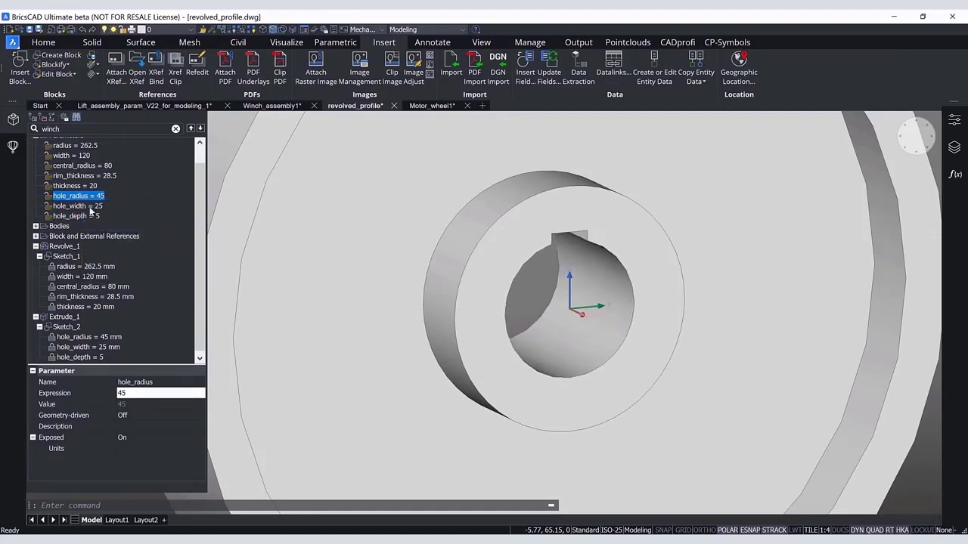
pyautogui.click(90, 207)
pyautogui.rightClick(90, 210)
pyautogui.click(106, 236)
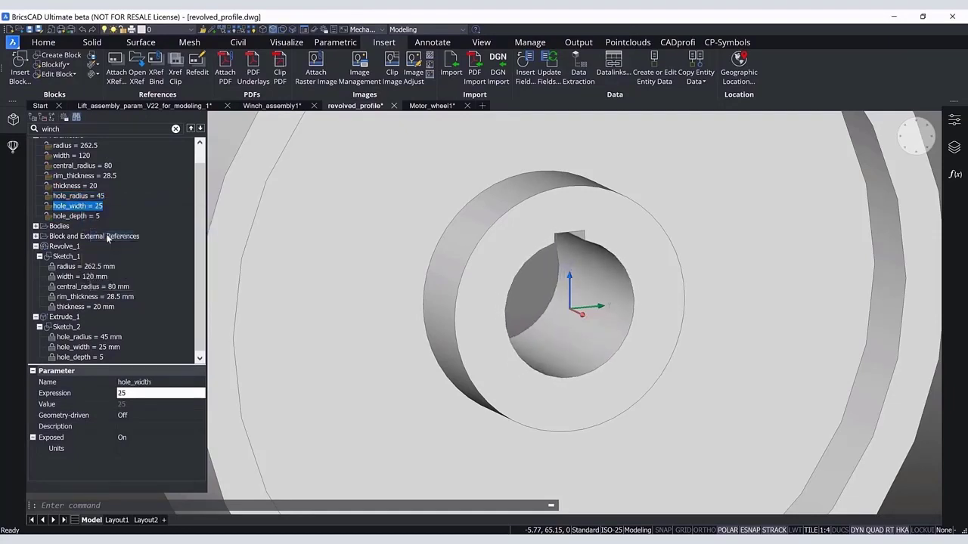
pyautogui.rightClick(84, 216)
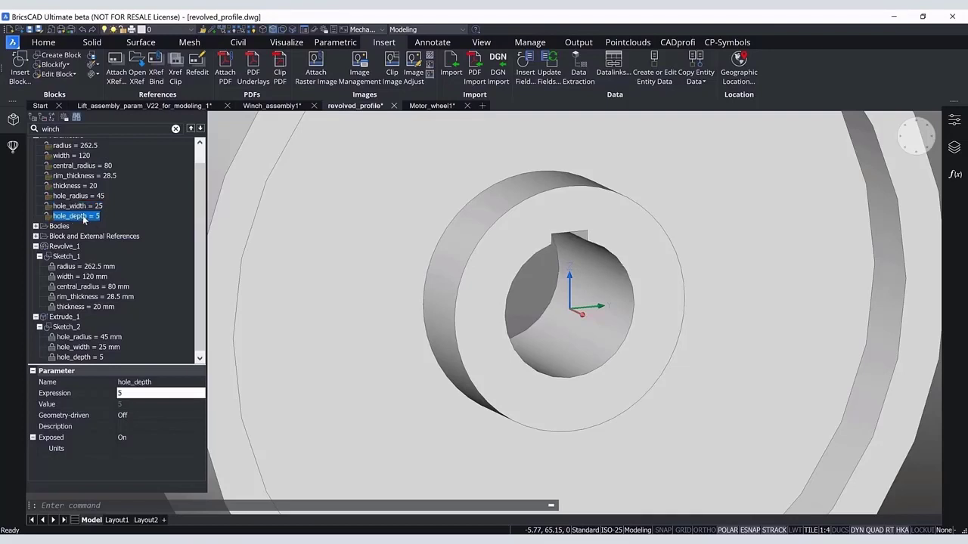
pyautogui.click(104, 244)
# Add a parameter named desired_hole_radius to the Motor_wheel component and set its expression to 45.
pyautogui.scroll(1, 73, 189)
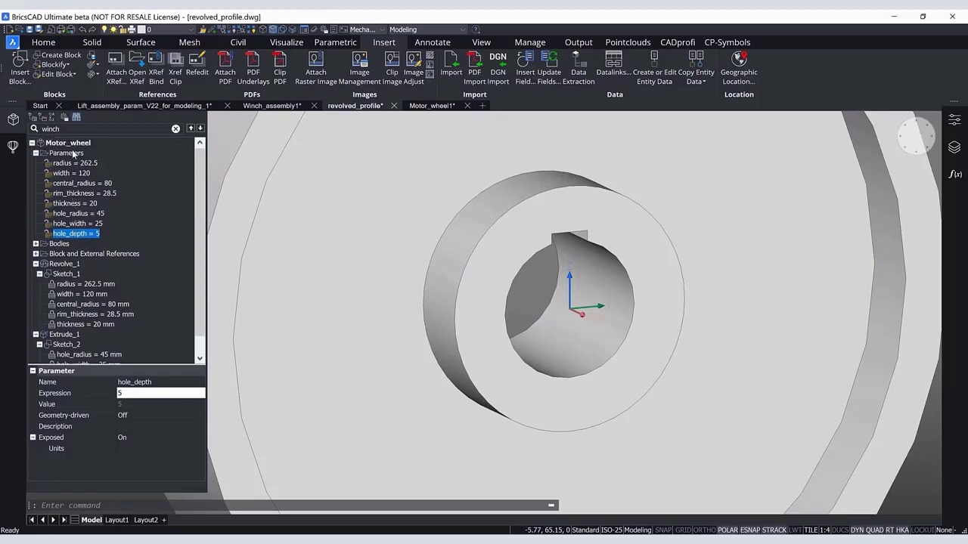
pyautogui.rightClick(74, 154)
pyautogui.click(90, 157)
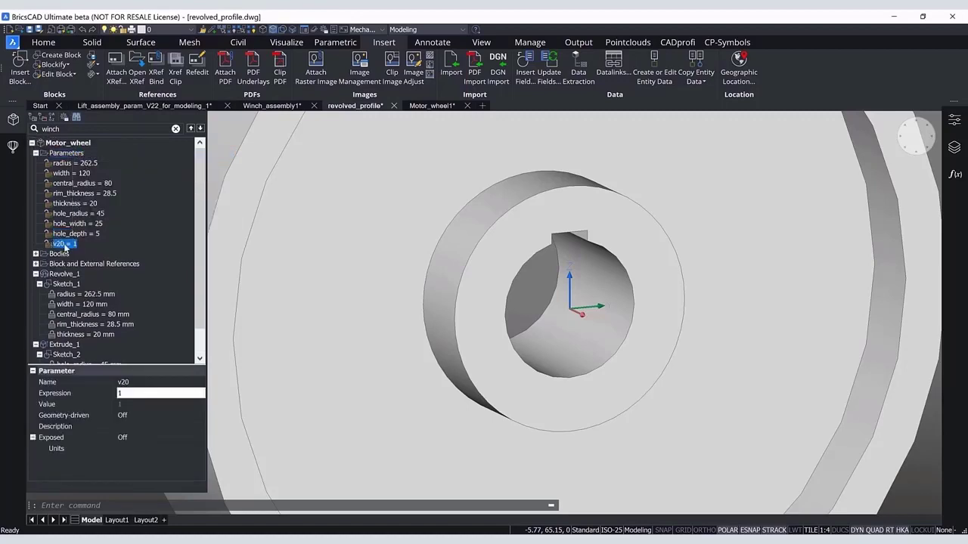
pyautogui.click(131, 384)
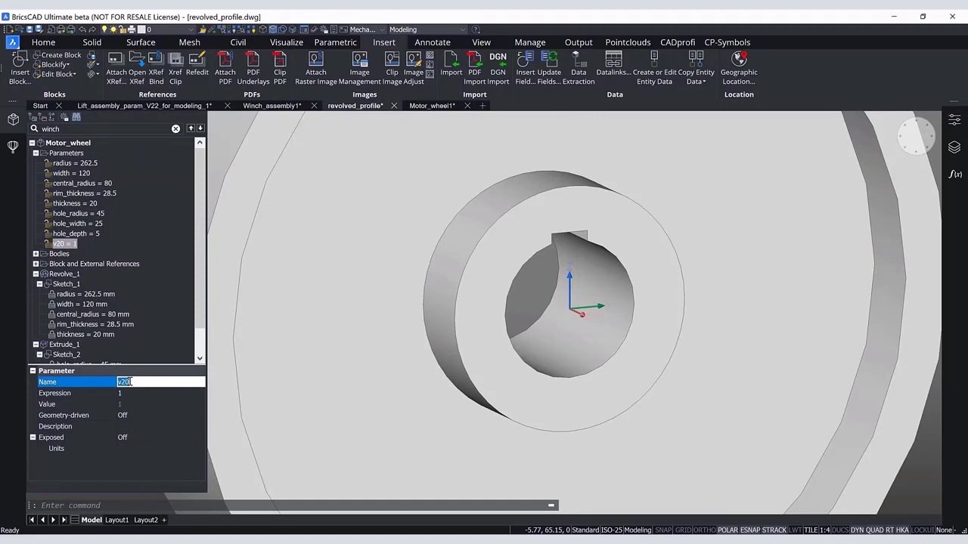
pyautogui.write('desired_hole_radius')
pyautogui.press('Return')
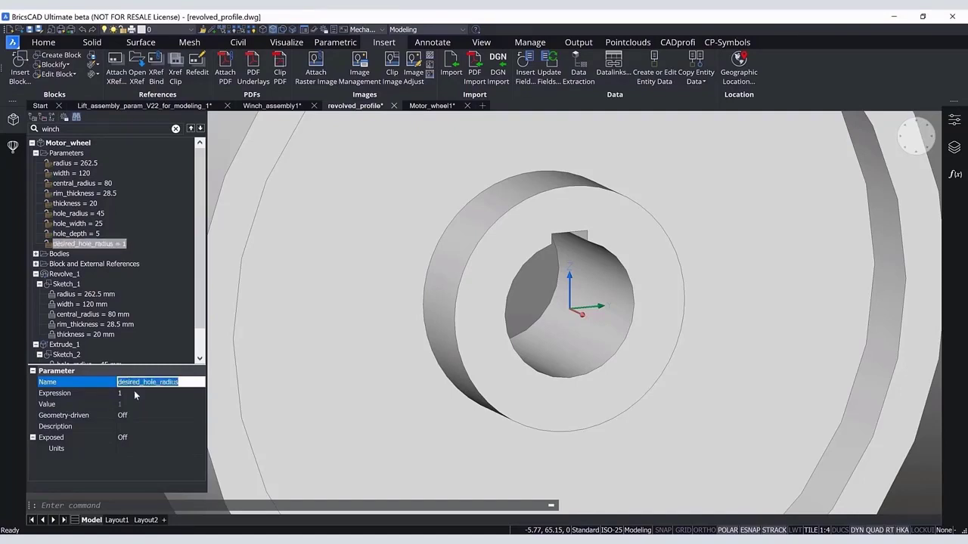
pyautogui.click(134, 393)
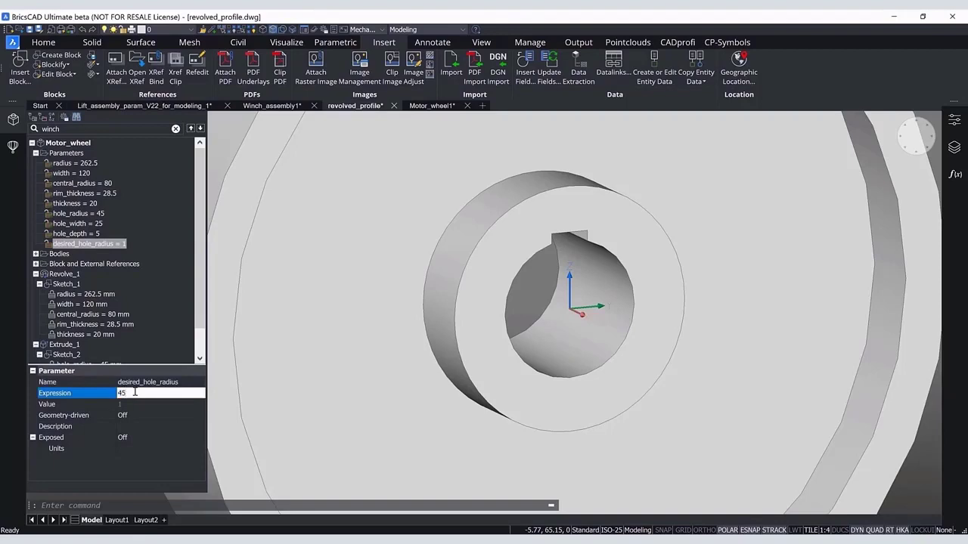
pyautogui.press('Return')
pyautogui.click(127, 244)
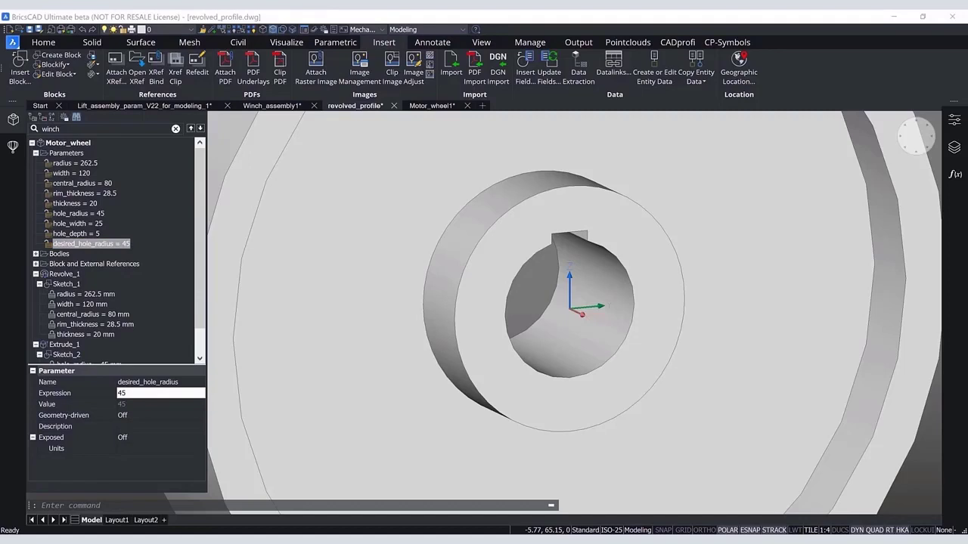
# Replace the expression of Motor_wheel's hole_radius with a min() formula that limits desired_hole_radius by central_radius.
pyautogui.click(126, 246)
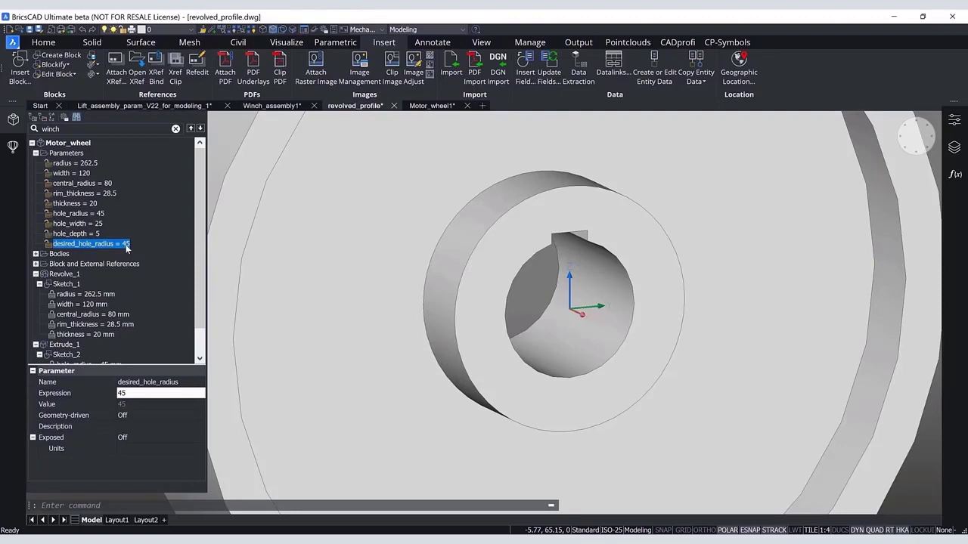
pyautogui.click(83, 214)
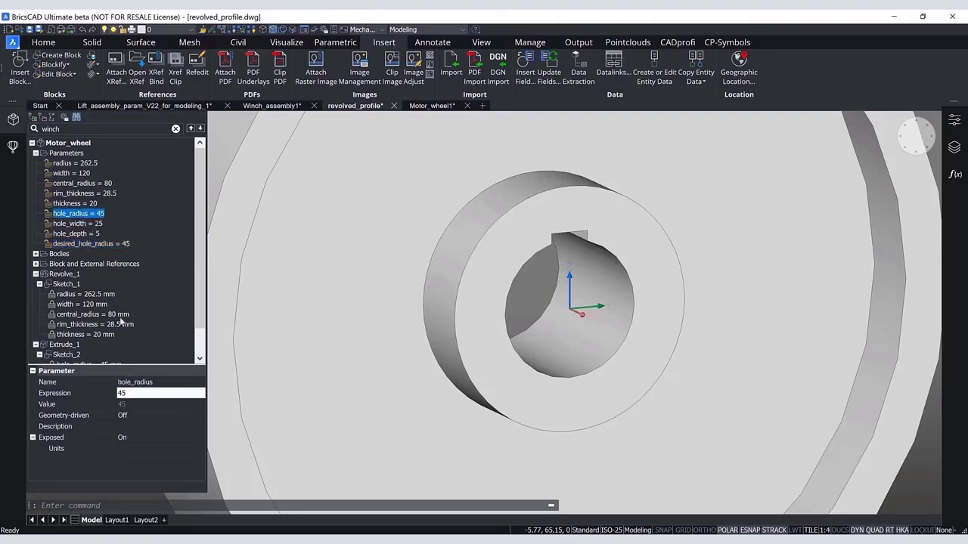
pyautogui.moveTo(129, 393)
pyautogui.mouseDown()
pyautogui.moveTo(104, 394)
pyautogui.moveTo(126, 393)
pyautogui.mouseUp()
pyautogui.hotkey('ctrl', 'v')
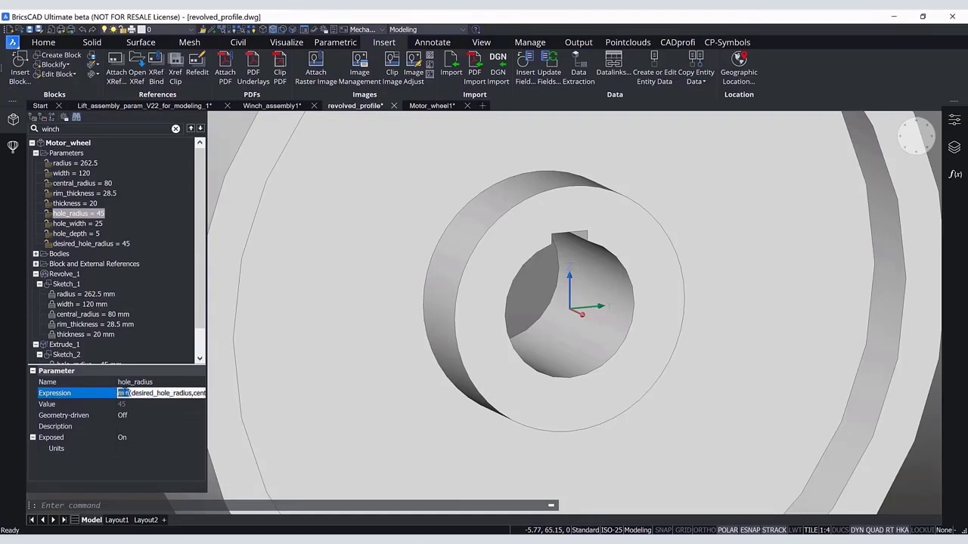
# Set the hole_radius parameter's expression to min(desired_hole_radius,central_radius-hole_depth*2).
pyautogui.click(127, 393)
pyautogui.press('Right')
pyautogui.press('Right')
pyautogui.press('Right')
pyautogui.press('Right')
pyautogui.press('Right')
pyautogui.press('Right')
pyautogui.press('Right')
pyautogui.press('Right')
pyautogui.press('Right')
pyautogui.press('Right')
pyautogui.press('Right')
pyautogui.press('Right')
pyautogui.press('Right')
pyautogui.press('Right')
pyautogui.press('Right')
pyautogui.press('Right')
pyautogui.press('Right')
pyautogui.press('Right')
pyautogui.press('Right')
pyautogui.press('Right')
pyautogui.press('Right')
pyautogui.press('Right')
pyautogui.press('Right')
pyautogui.press('Right')
pyautogui.press('Right')
pyautogui.press('Right')
pyautogui.press('Right')
pyautogui.press('Right')
pyautogui.press('Right')
pyautogui.press('Right')
pyautogui.press('Right')
pyautogui.press('Return')
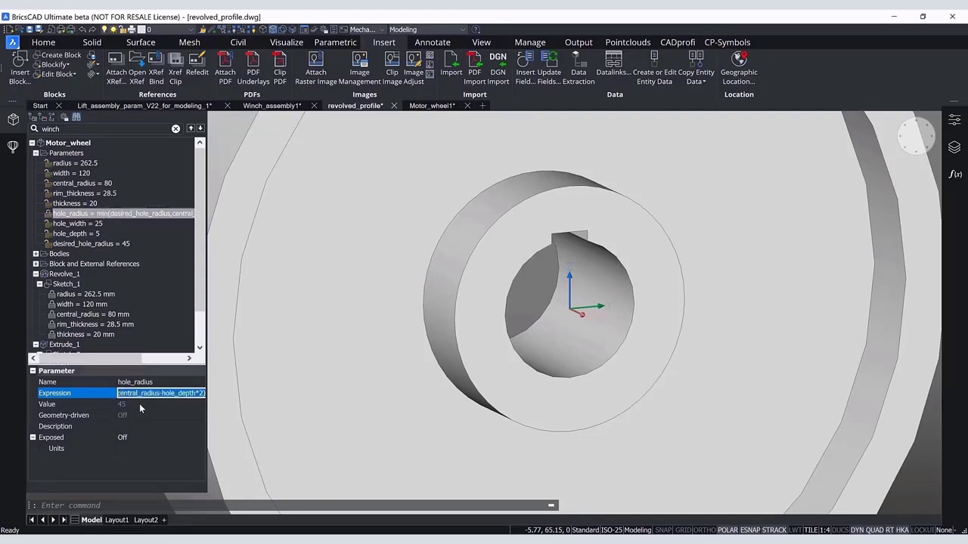
# Animate the desired_hole_radius parameter of Motor_wheel and save the revolved_profile drawing.
pyautogui.rightClick(111, 243)
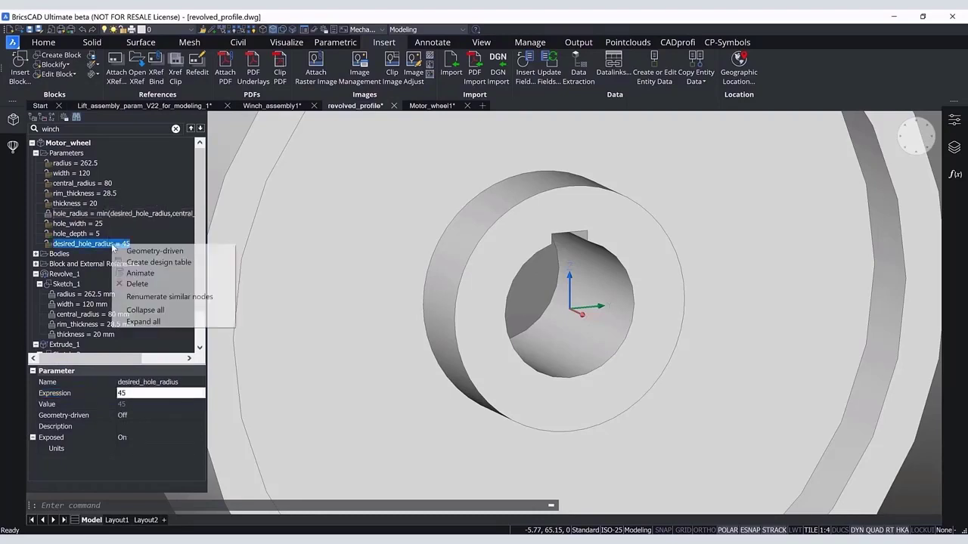
pyautogui.click(133, 273)
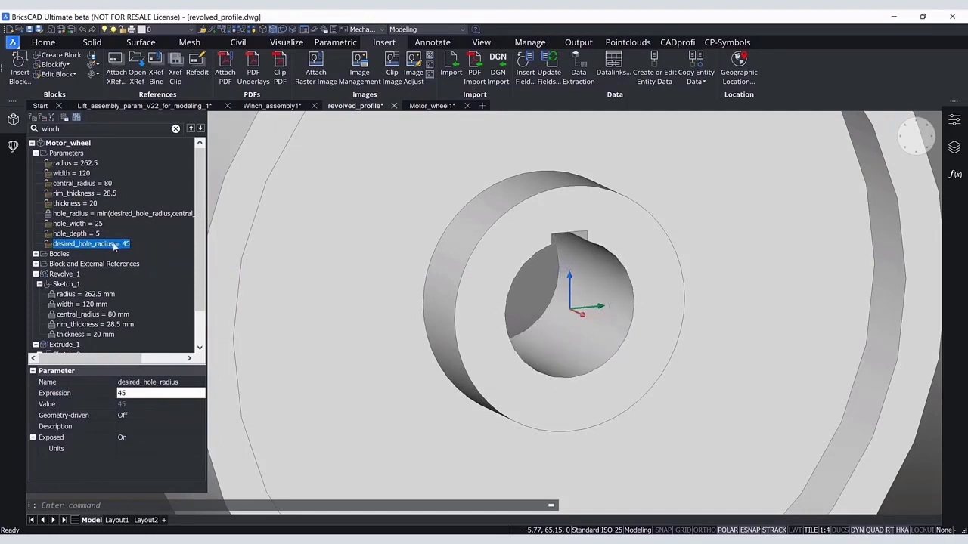
pyautogui.click(31, 32)
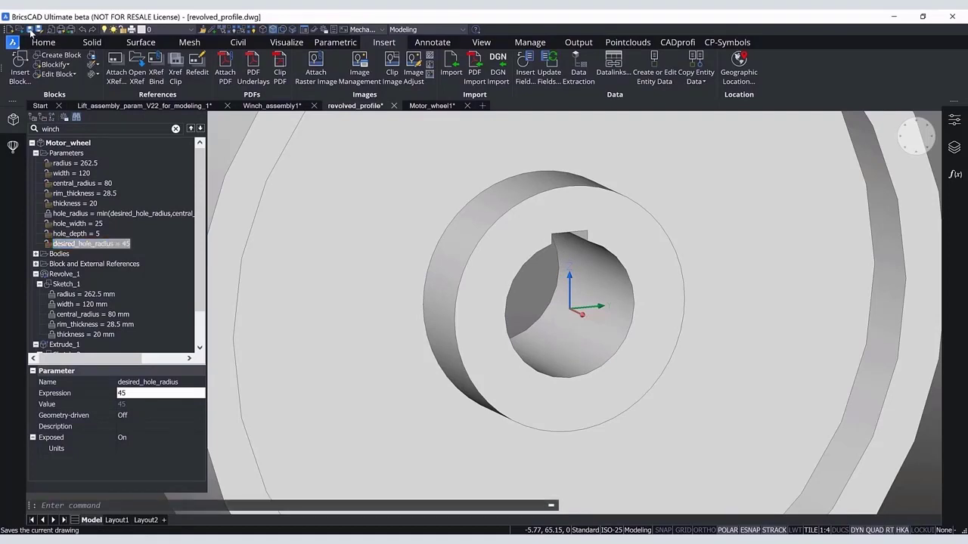
# Reload the revolved_profile reference in Winch_assembly1 and rotate the large wheel a quarter turn clockwise about its axis.
pyautogui.click(270, 106)
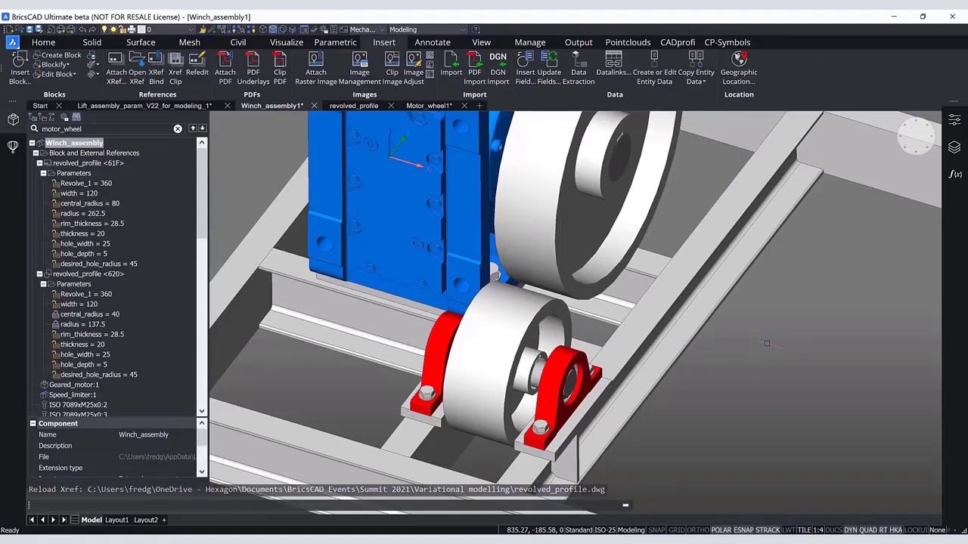
pyautogui.keyDown('shift'); pyautogui.moveTo(767, 345); pyautogui.dragTo(567, 280, button='middle'); pyautogui.keyUp('shift')
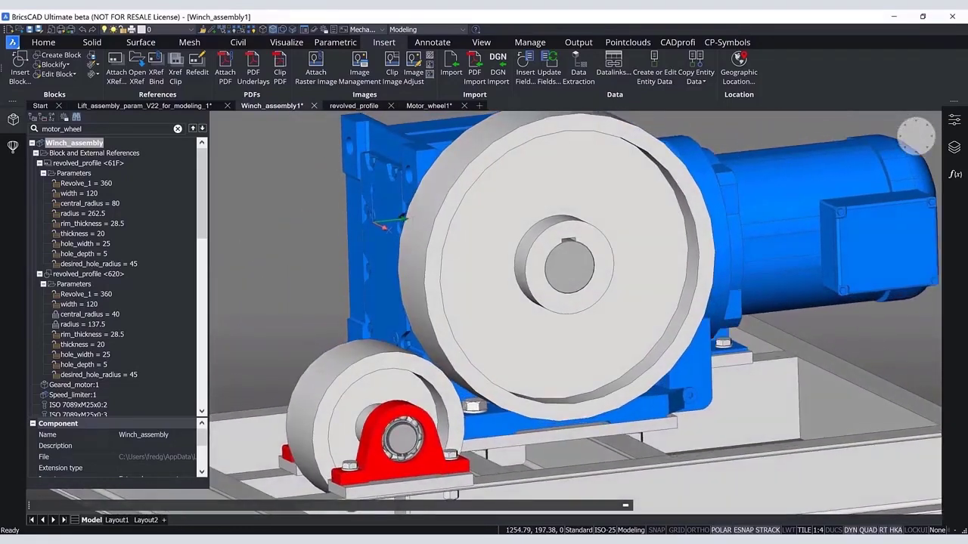
pyautogui.keyDown('shift'); pyautogui.moveTo(870, 385); pyautogui.dragTo(600, 293, button='middle'); pyautogui.keyUp('shift')
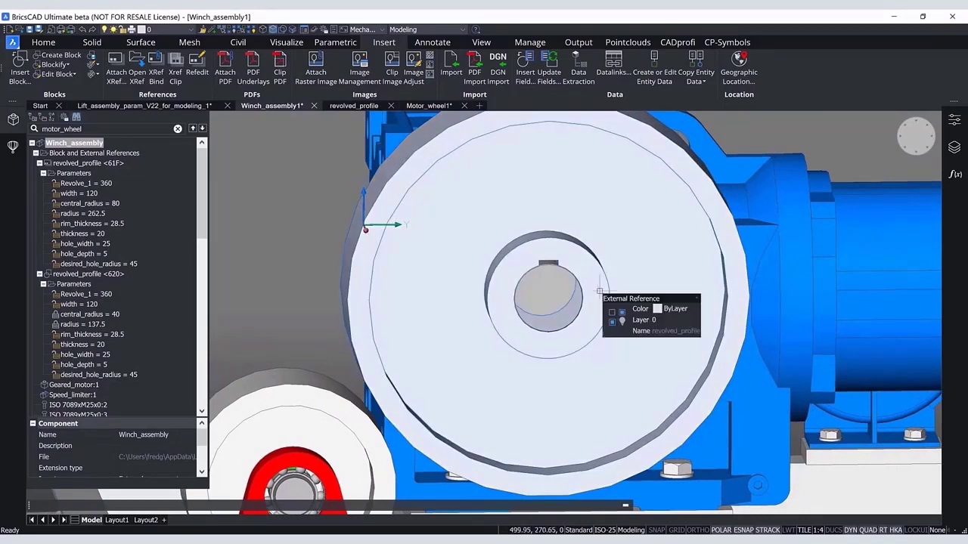
pyautogui.click(600, 293)
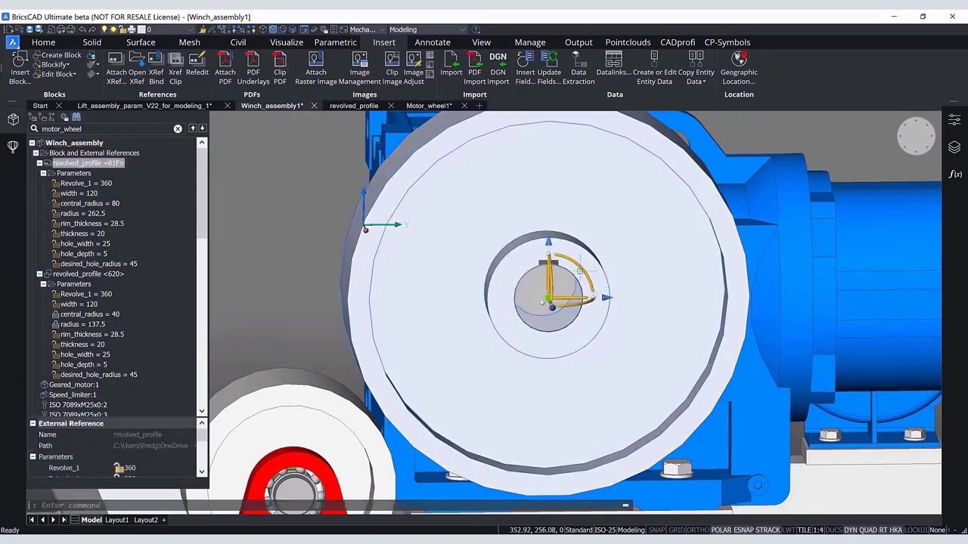
pyautogui.click(582, 270)
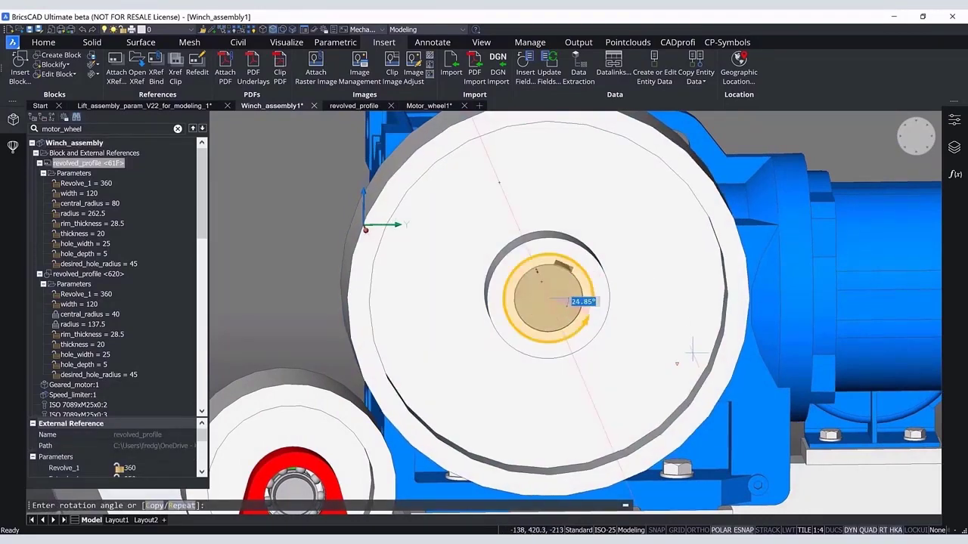
pyautogui.press('Escape')
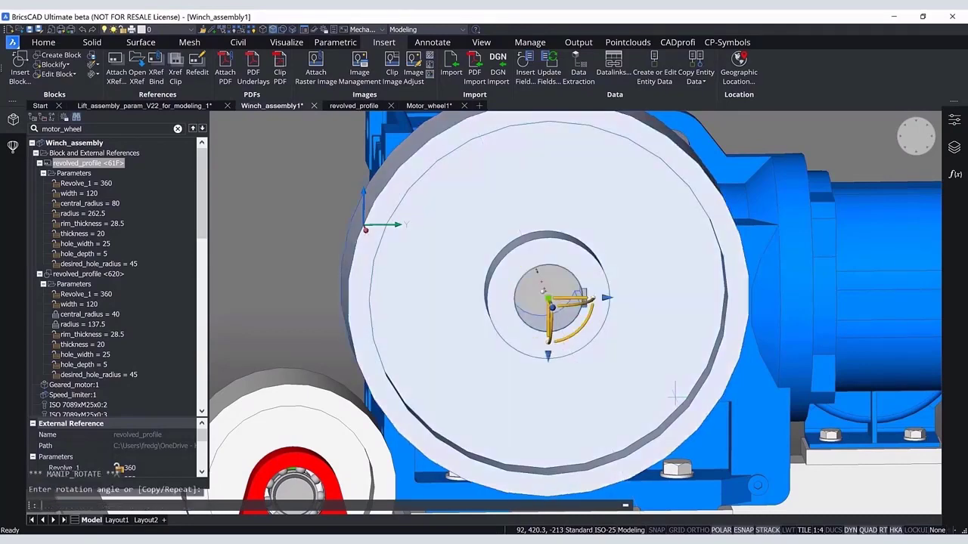
pyautogui.press('Escape')
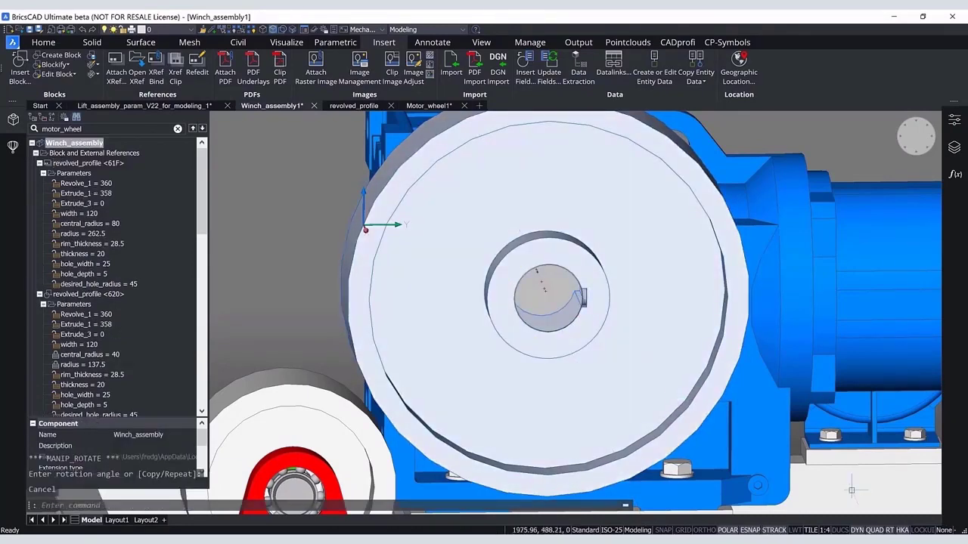
pyautogui.scroll(5, 816, 200)
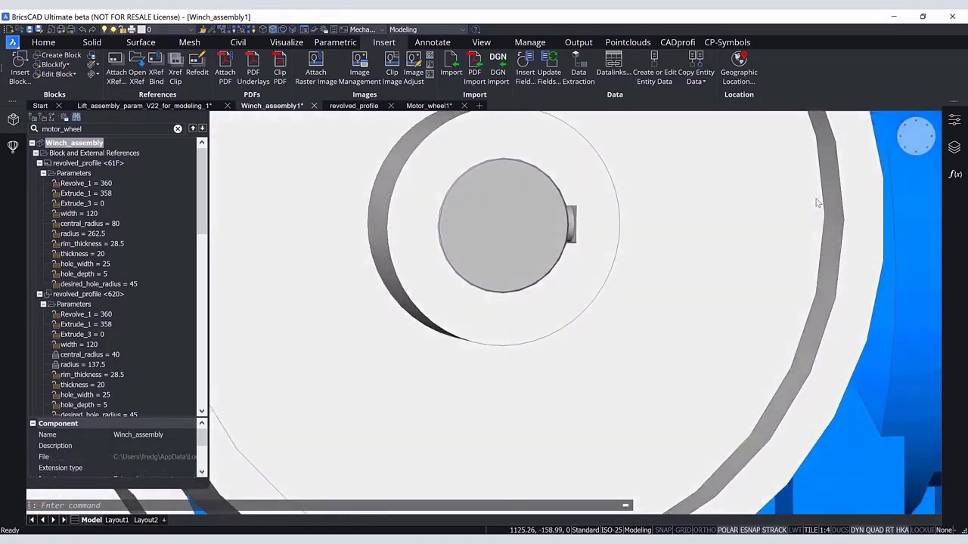
# Set the small wheel's desired_hole_radius to 25, hole_width to 15 and hole_depth to 2.
pyautogui.scroll(-7, 815, 201)
pyautogui.keyDown('shift'); pyautogui.moveTo(650, 457); pyautogui.dragTo(675, 436, button='middle'); pyautogui.keyUp('shift')
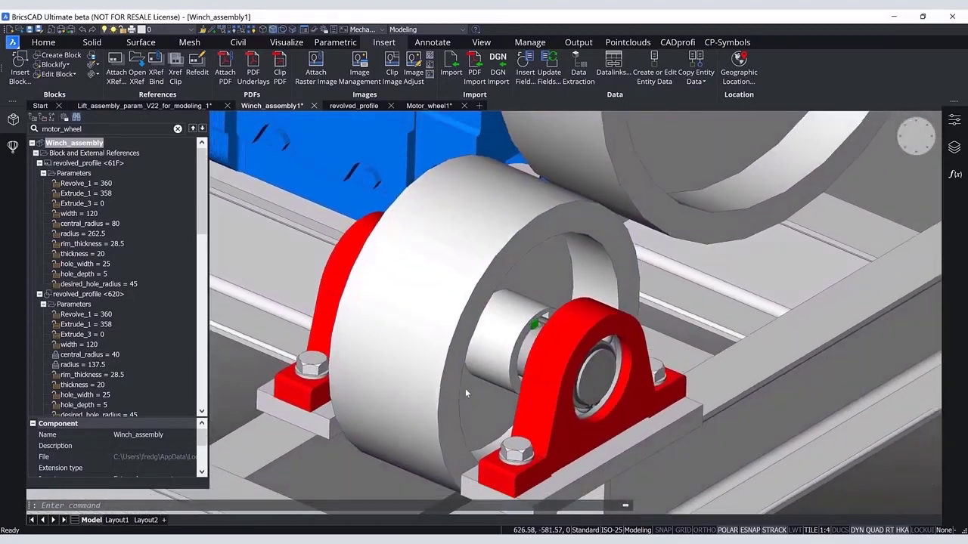
pyautogui.click(461, 389)
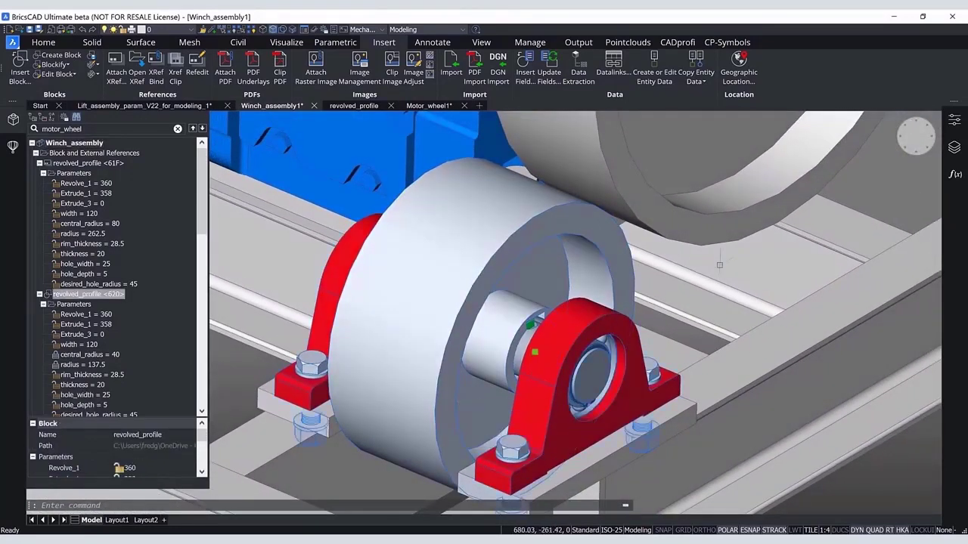
pyautogui.click(954, 120)
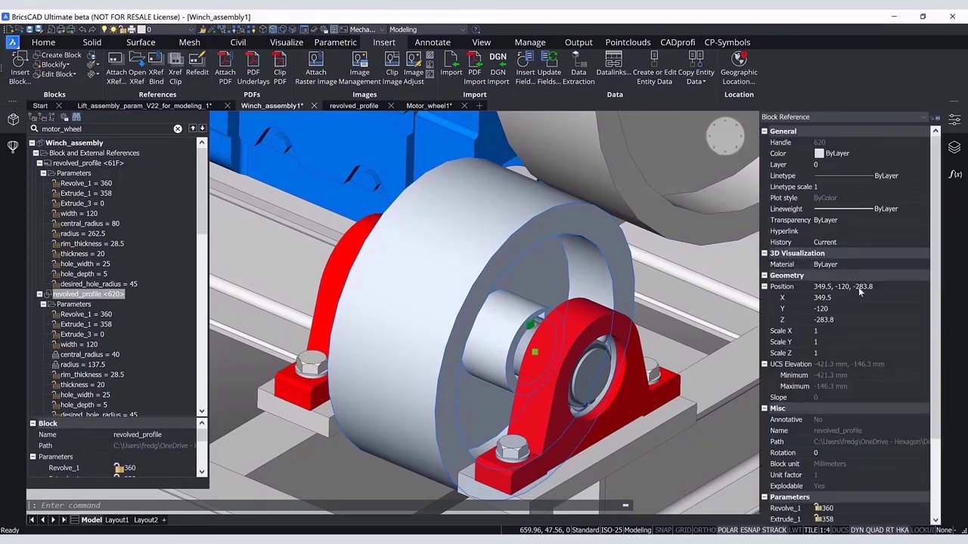
pyautogui.scroll(-3, 938, 227)
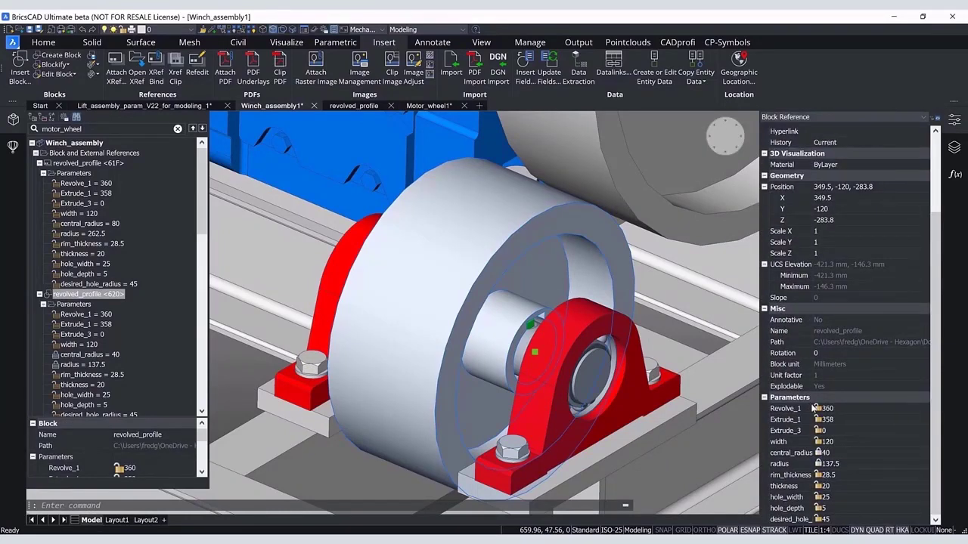
pyautogui.moveTo(811, 408); pyautogui.dragTo(838, 412)
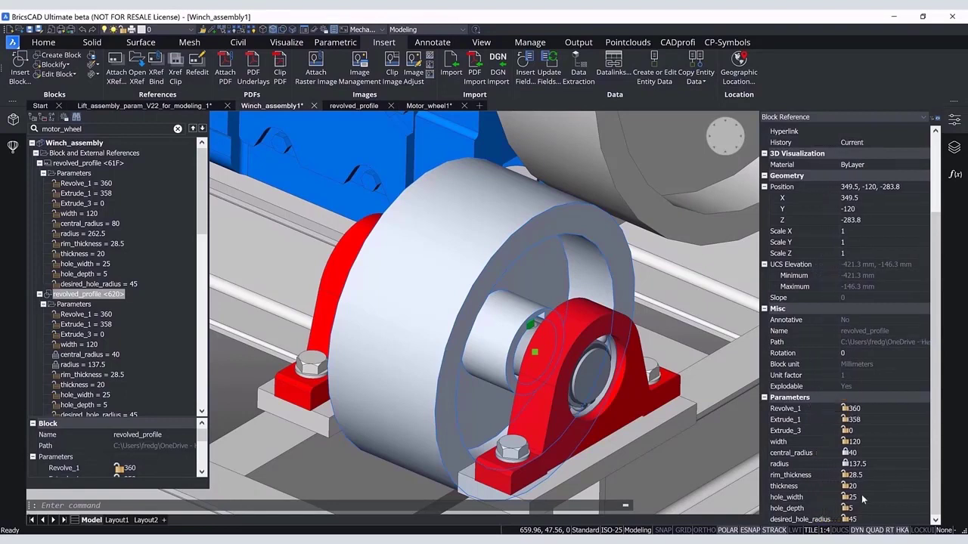
pyautogui.click(867, 520)
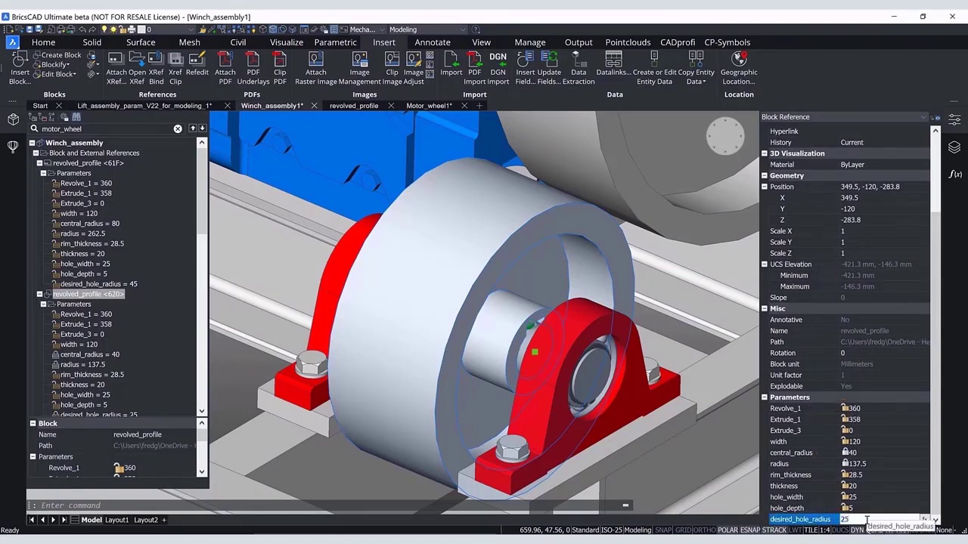
pyautogui.click(866, 497)
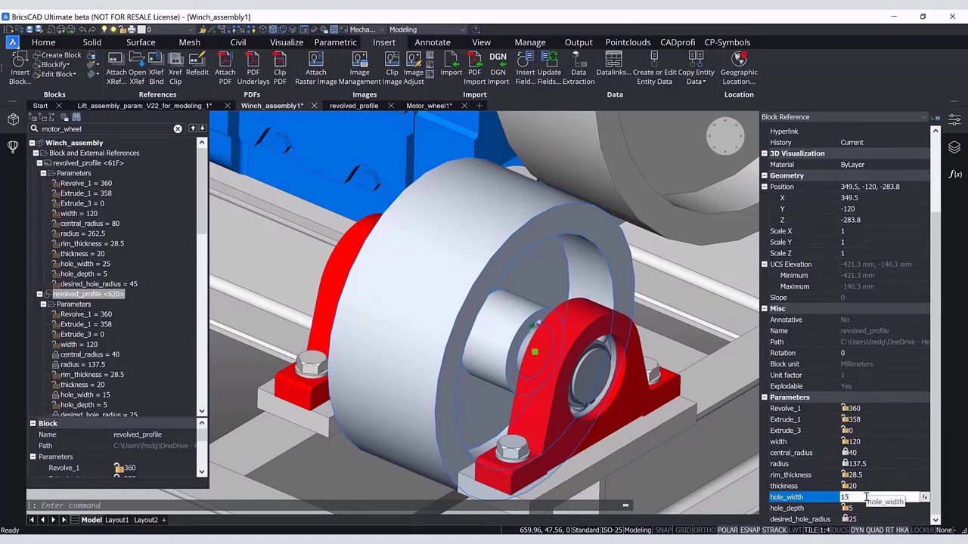
pyautogui.click(864, 508)
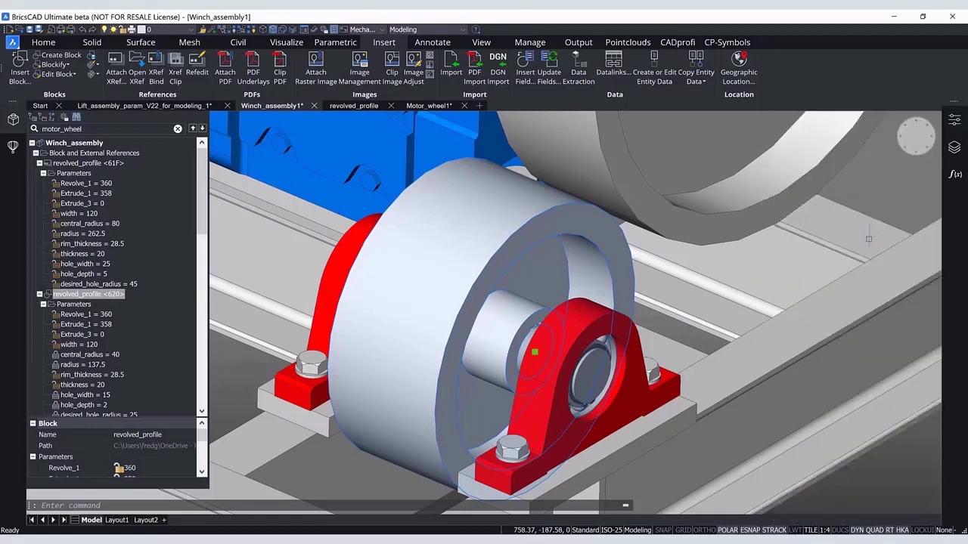
pyautogui.press('Escape')
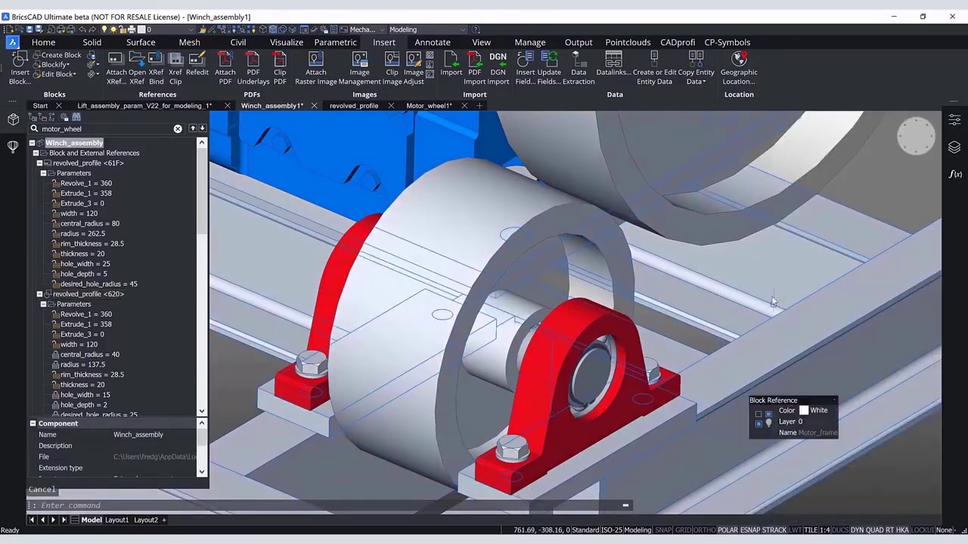
# Review the winch assembly as a whole, and examine the winch and cabin roof equipment in the Lift_assembly_param_V22_for_modeling_1 drawing.
pyautogui.keyDown('shift'); pyautogui.moveTo(772, 301); pyautogui.dragTo(766, 399, button='middle'); pyautogui.keyUp('shift')
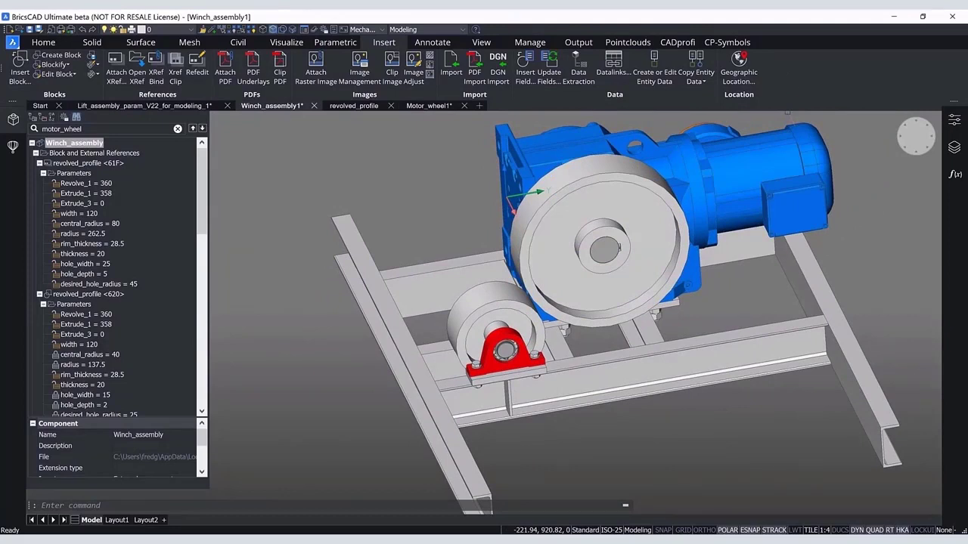
pyautogui.click(791, 77)
pyautogui.click(180, 110)
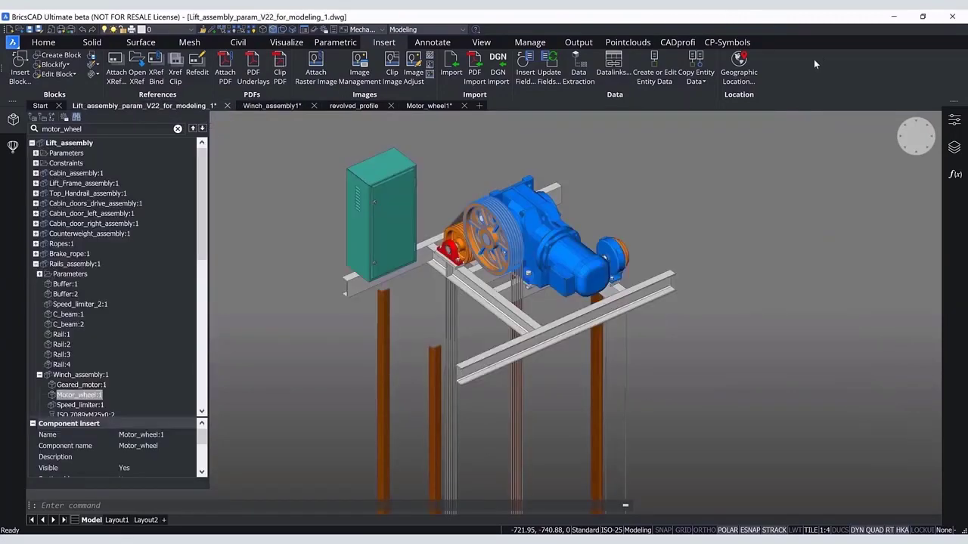
pyautogui.press('Escape')
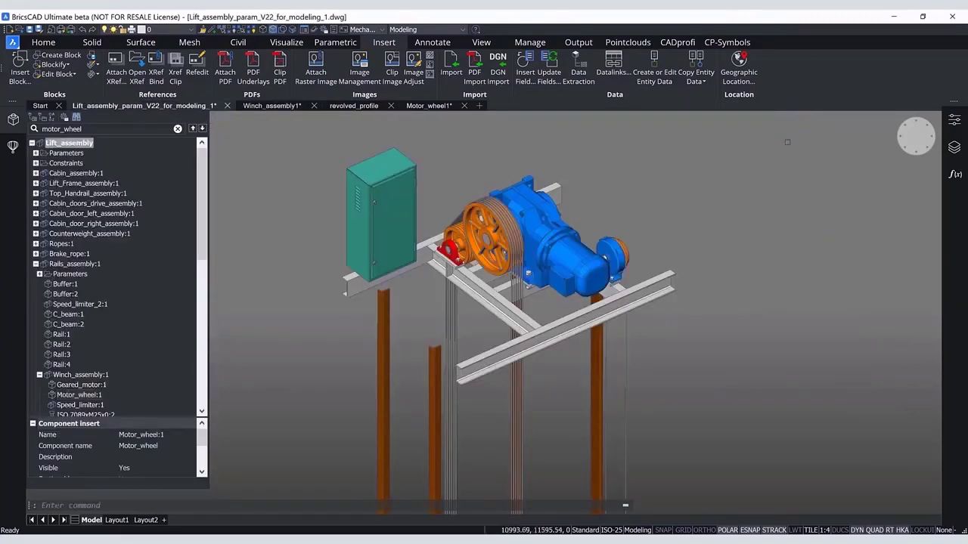
pyautogui.press('Escape')
pyautogui.middleClick(757, 215)
pyautogui.middleClick(757, 215)
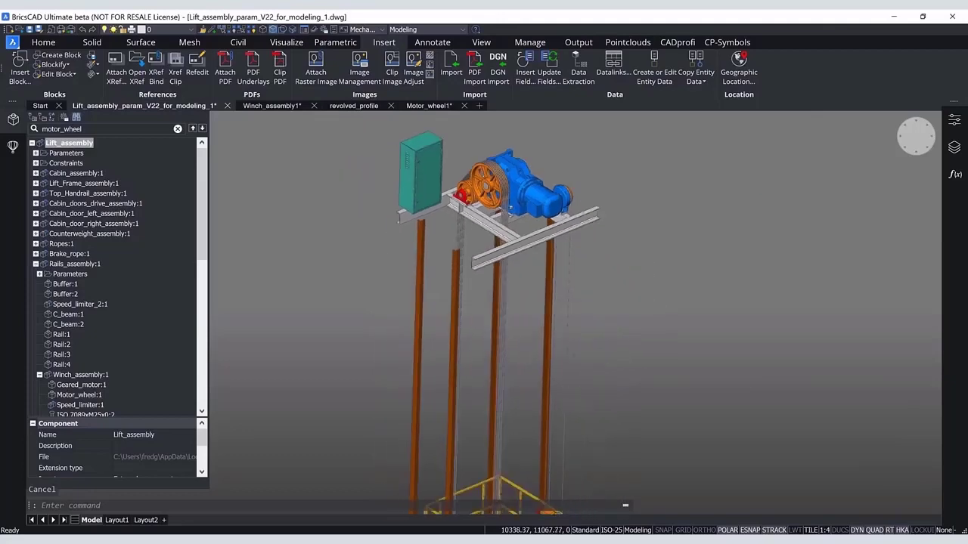
pyautogui.scroll(5, 756, 215)
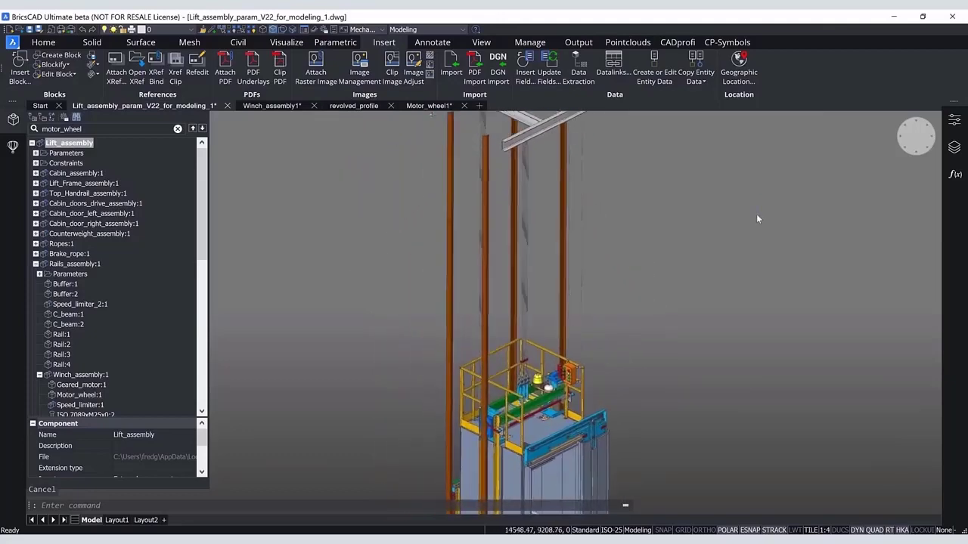
pyautogui.scroll(5, 757, 215)
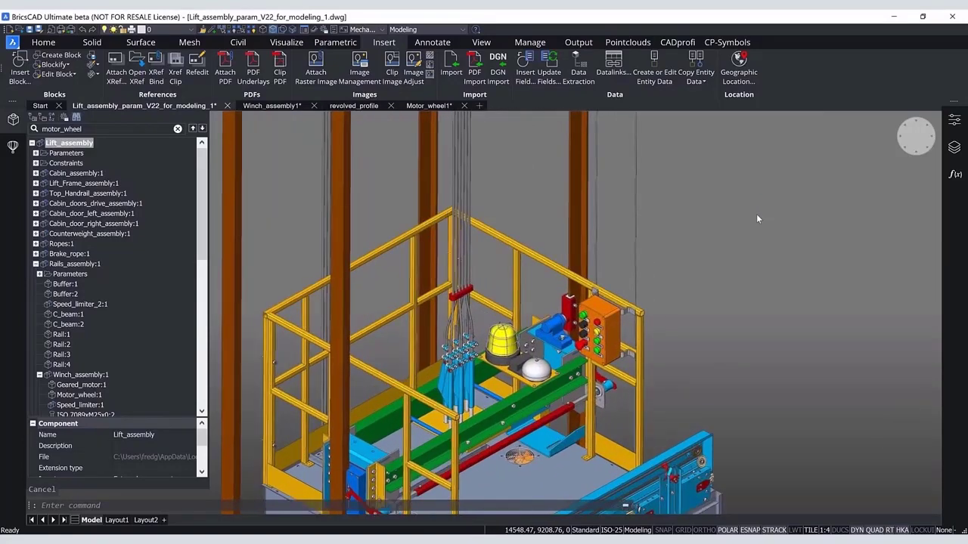
pyautogui.scroll(4, 756, 214)
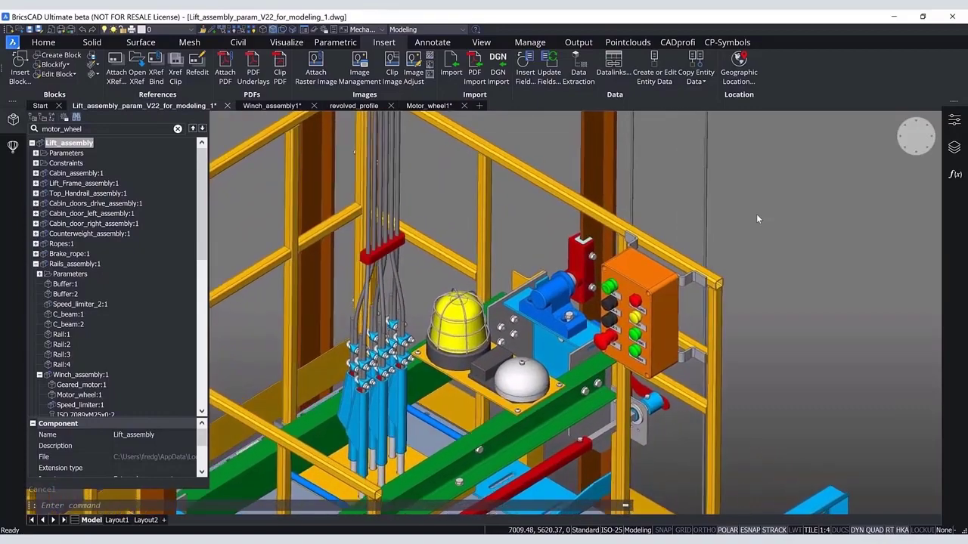
pyautogui.scroll(2, 517, 254)
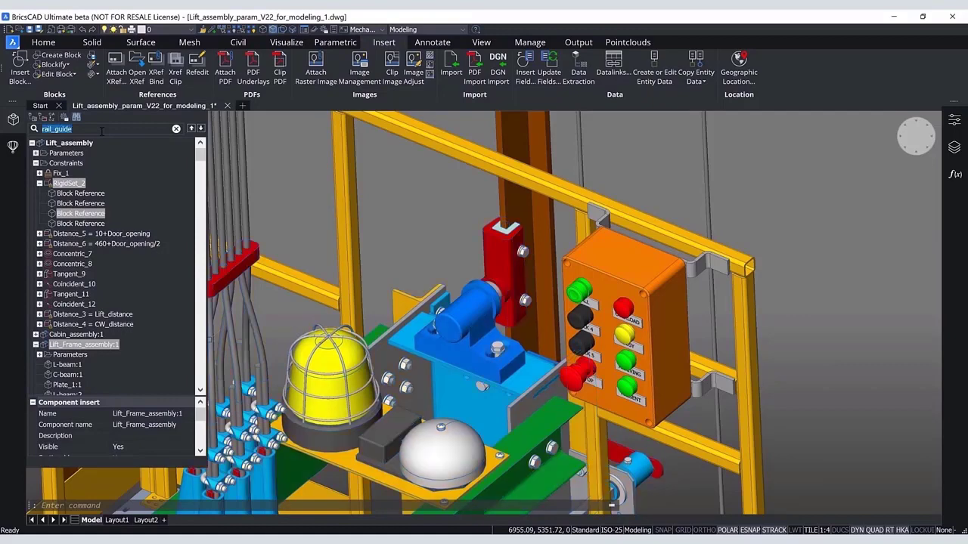
# Search the lift assembly's component tree for rail_guide and open the rail_guide:1 component for editing in its own drawing.
pyautogui.press('Return')
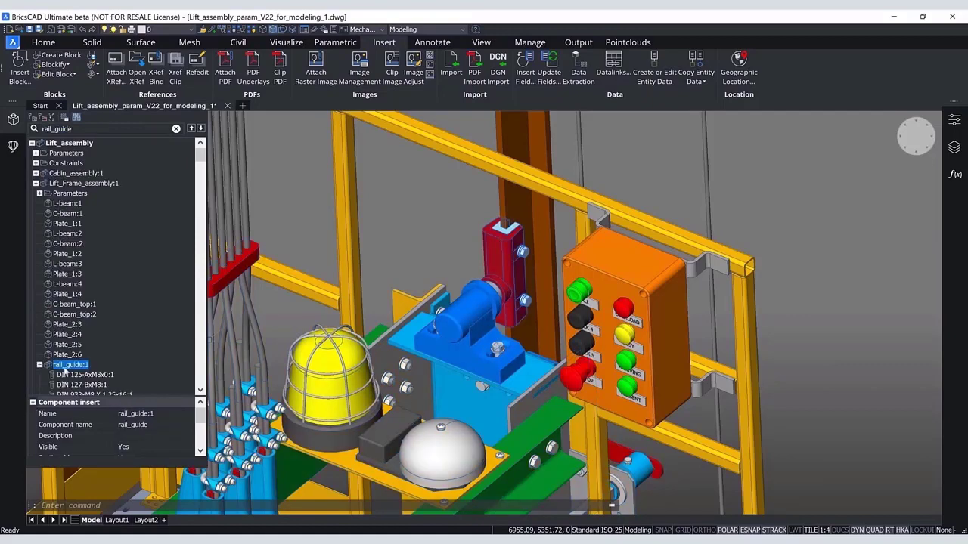
pyautogui.rightClick(65, 367)
pyautogui.click(95, 129)
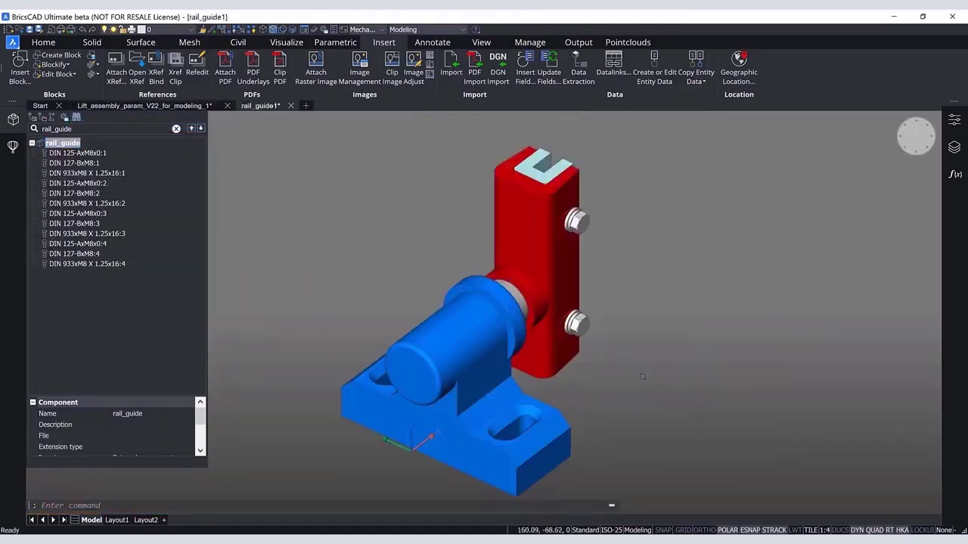
# Select the four matching chamfer faces on the rail guide's blue mounting block, starting from its outer chamfer, and delete them.
pyautogui.moveTo(642, 375)
pyautogui.keyDown('shift'); pyautogui.mouseDown(button='middle')
pyautogui.moveTo(498, 367)
pyautogui.moveTo(623, 396)
pyautogui.moveTo(606, 407)
pyautogui.moveTo(625, 371)
pyautogui.mouseUp(button='middle'); pyautogui.keyUp('shift')
pyautogui.press('Escape')
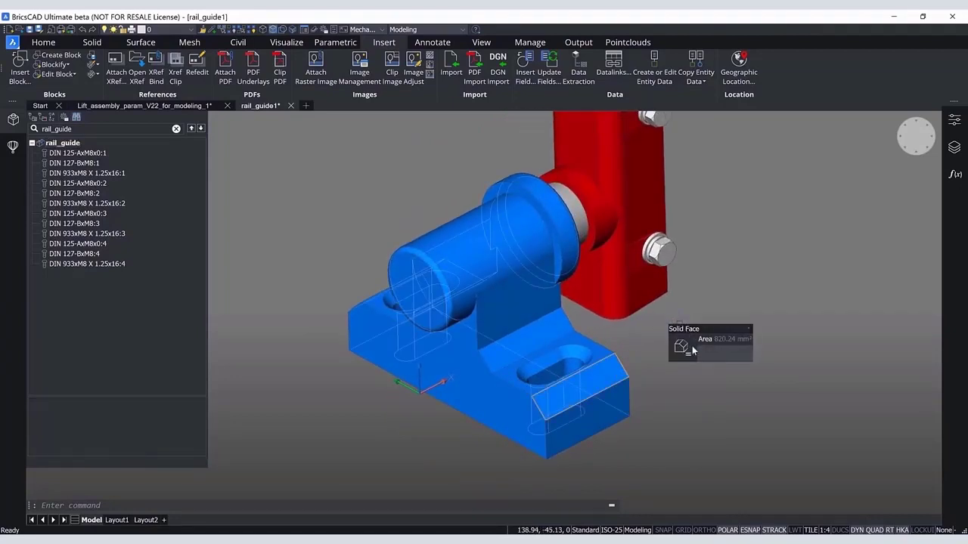
pyautogui.moveTo(683, 347)
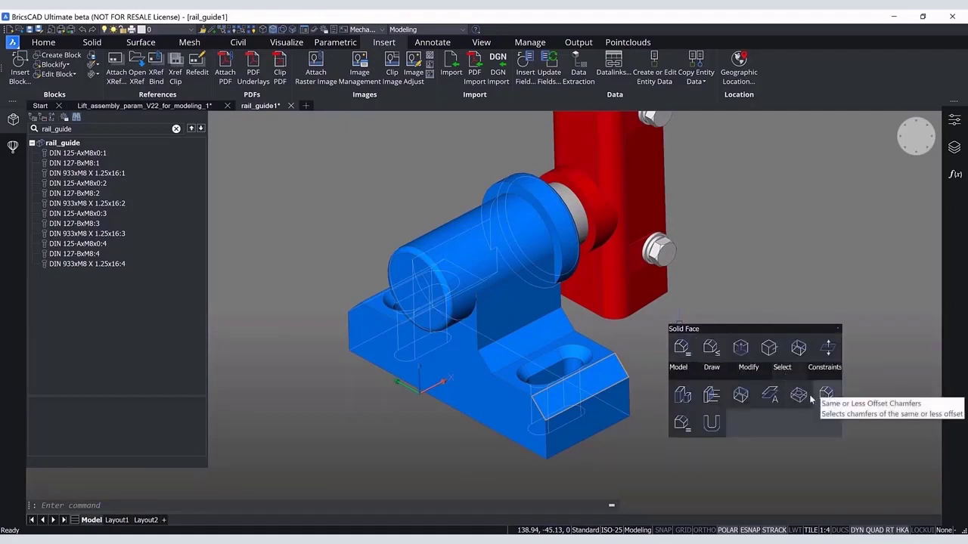
pyautogui.click(683, 422)
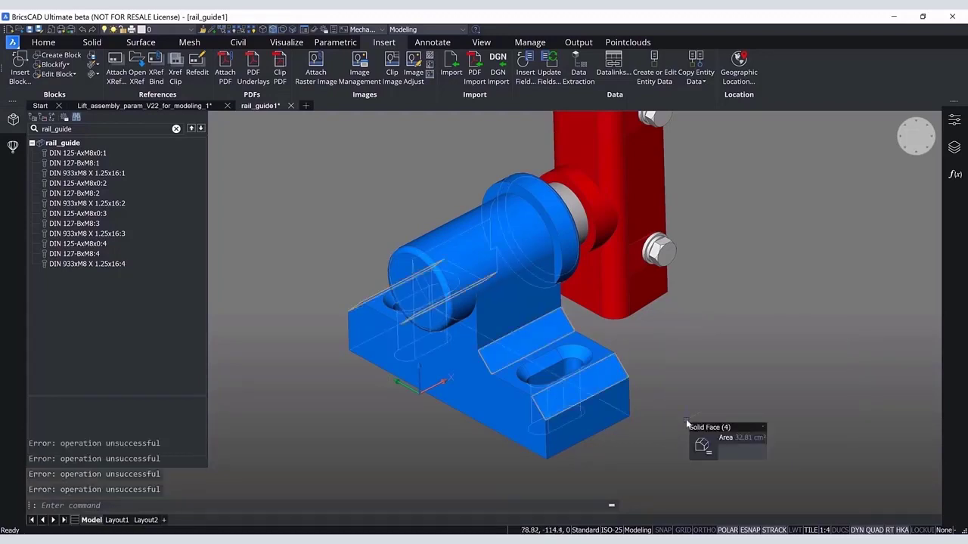
pyautogui.press('Delete')
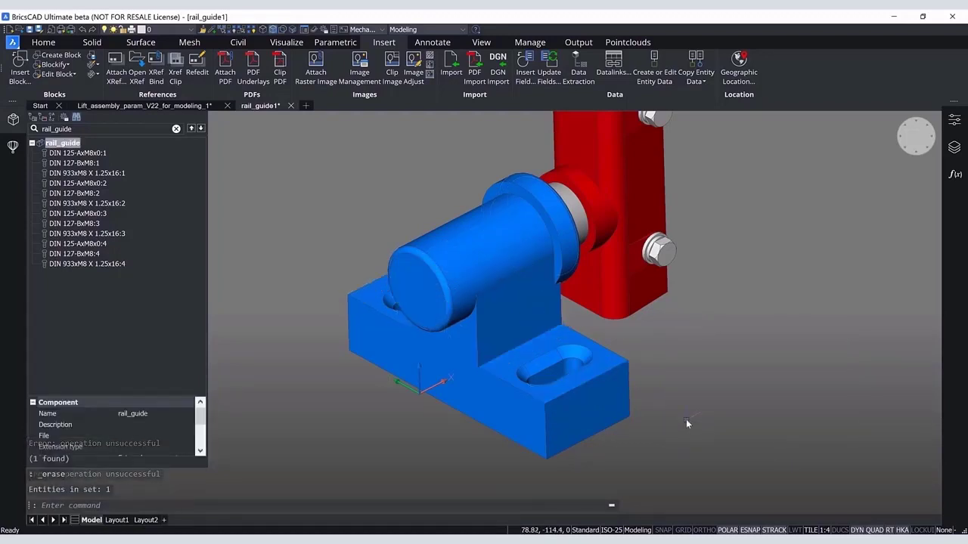
pyautogui.keyDown('shift'); pyautogui.moveTo(686, 419); pyautogui.dragTo(616, 354, button='middle'); pyautogui.keyUp('shift')
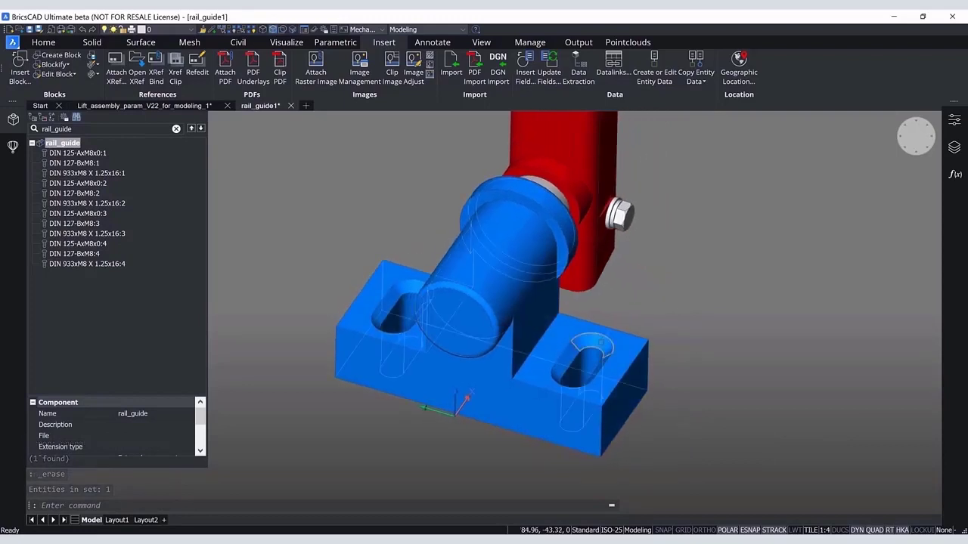
pyautogui.click(616, 369)
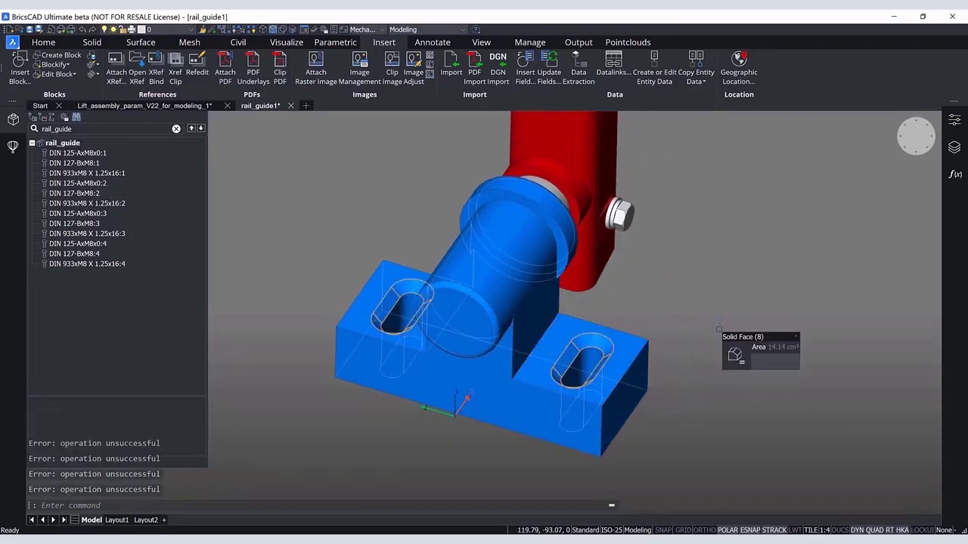
pyautogui.press('Escape')
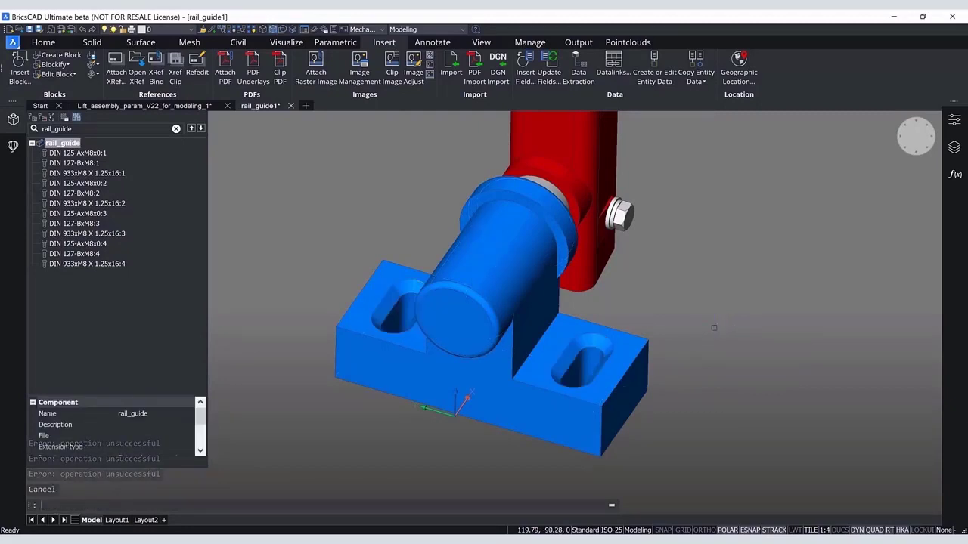
# Run DMSELECT with the feature option Chamfer Network to select one mounting slot's chamfers and delete them, and delete the chamfers around the other slot.
pyautogui.write('DMSELECT')
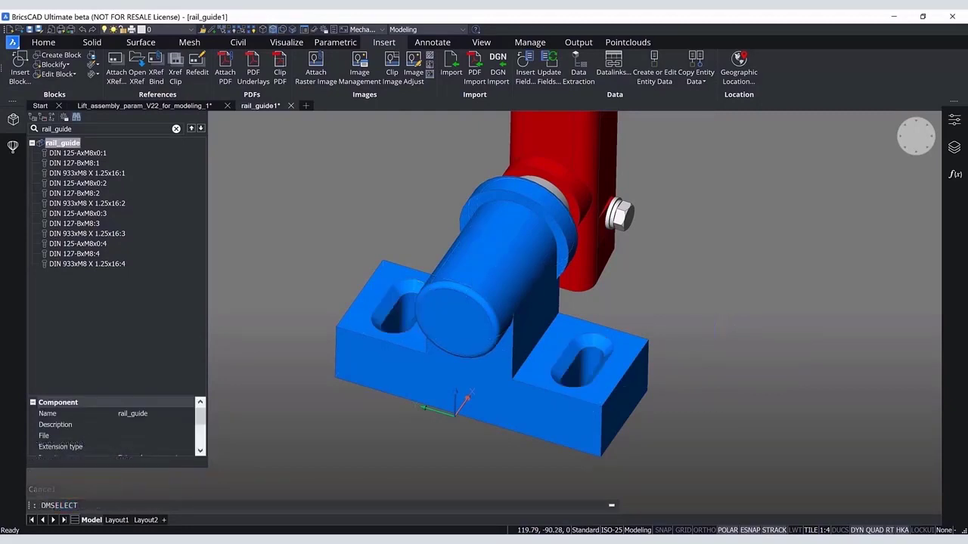
pyautogui.press('Return')
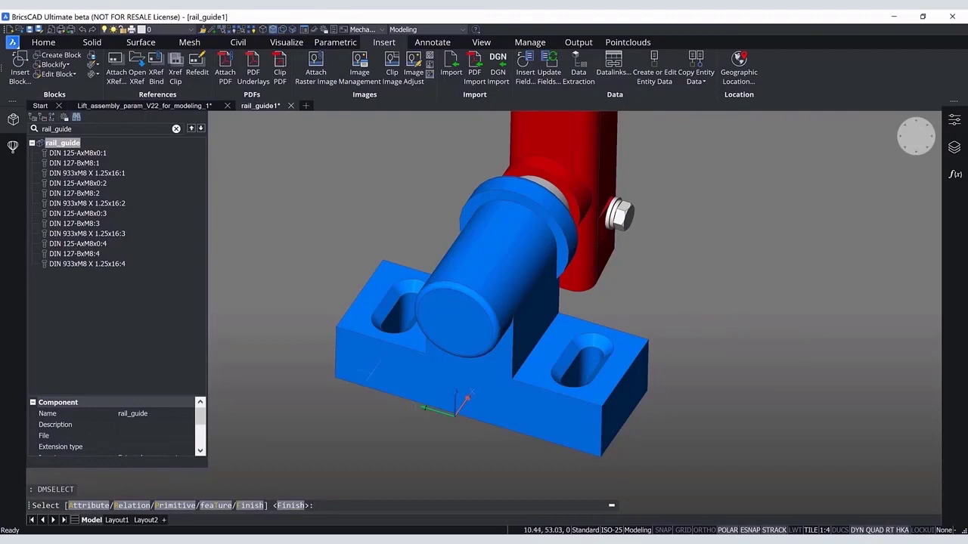
pyautogui.click(218, 505)
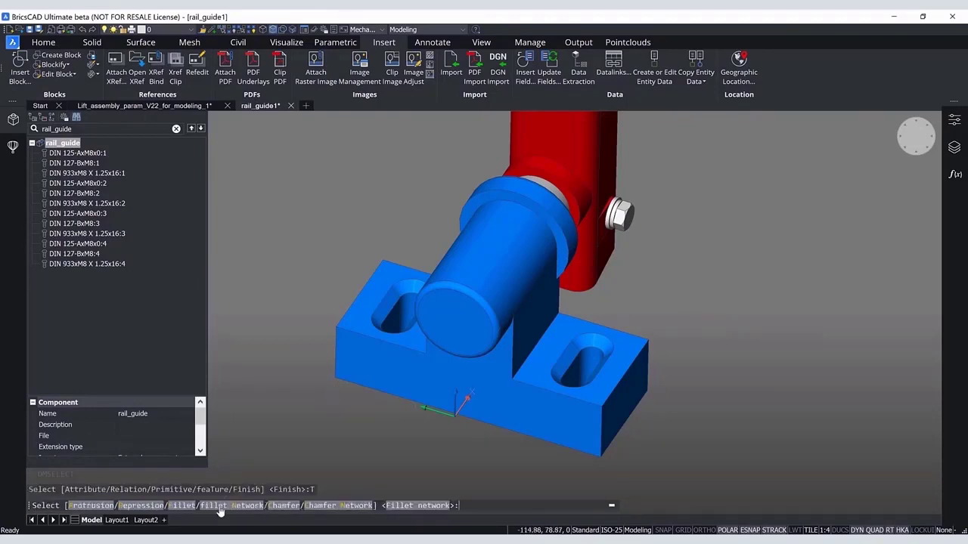
pyautogui.click(338, 508)
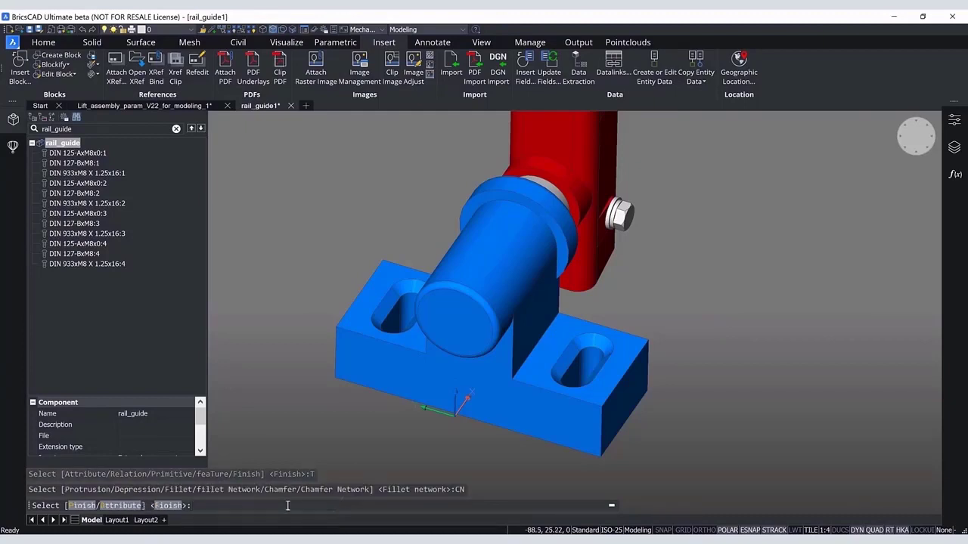
pyautogui.click(177, 508)
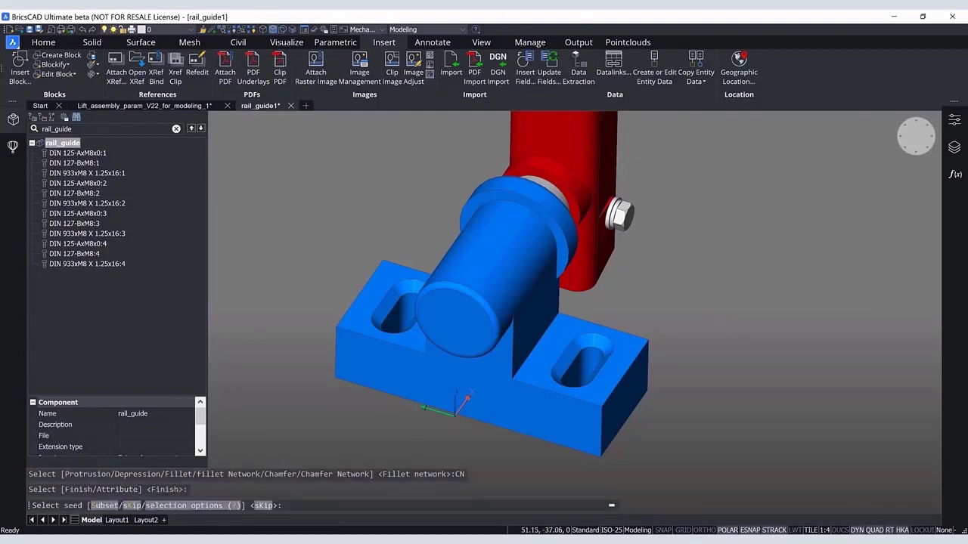
pyautogui.click(594, 338)
pyautogui.press('Return')
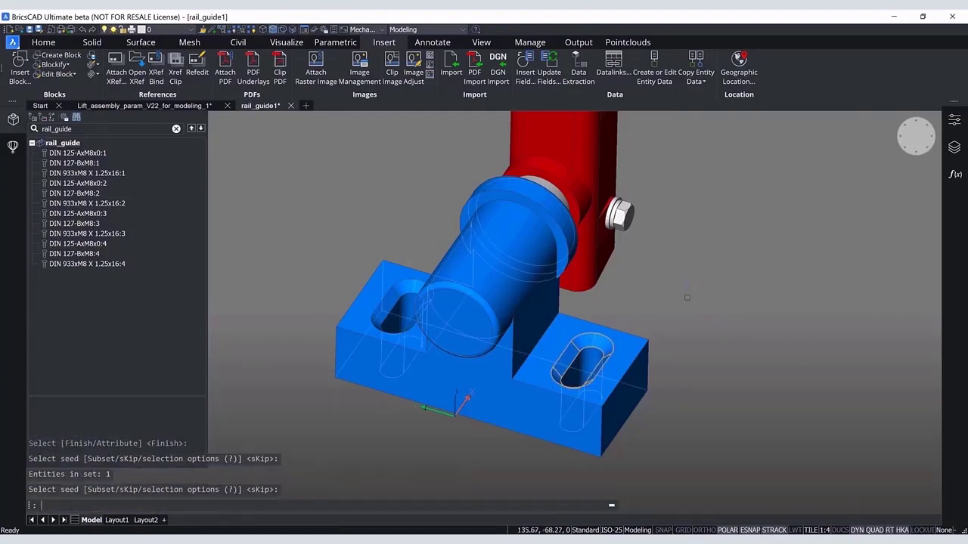
pyautogui.keyDown('shift'); pyautogui.moveTo(687, 297); pyautogui.dragTo(759, 295, button='middle'); pyautogui.keyUp('shift')
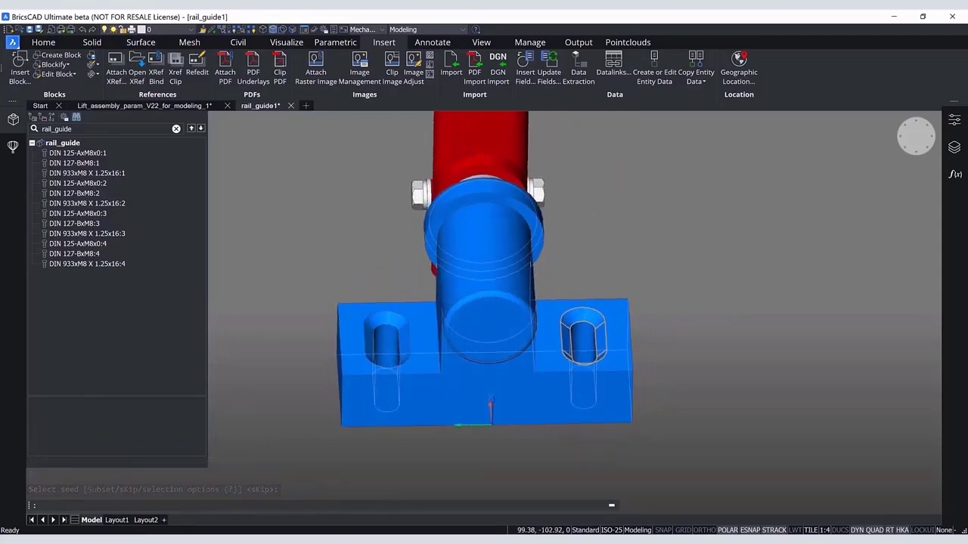
pyautogui.press('Delete')
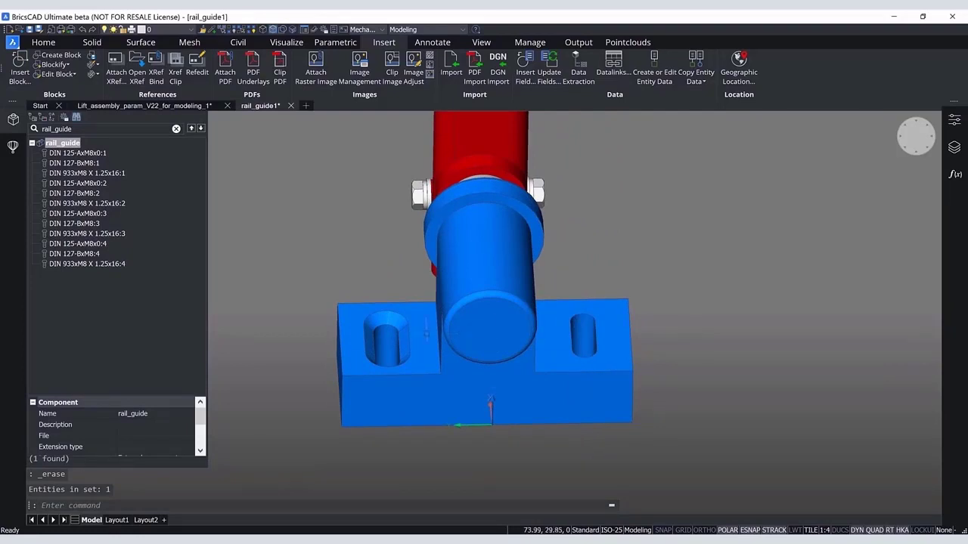
pyautogui.click(413, 341)
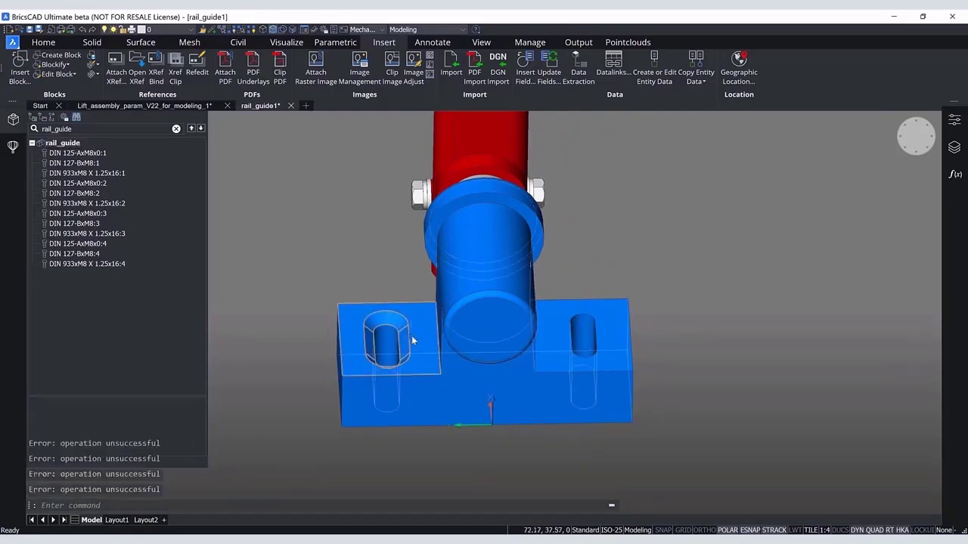
pyautogui.press('Delete')
# Fillet four edges of the blue mounting block, the two outer top edges and the two inner edges beside the upright, with radius 10.
pyautogui.moveTo(412, 341)
pyautogui.keyDown('shift'); pyautogui.mouseDown(button='middle')
pyautogui.moveTo(382, 341)
pyautogui.moveTo(432, 350)
pyautogui.moveTo(516, 130)
pyautogui.mouseUp(button='middle'); pyautogui.keyUp('shift')
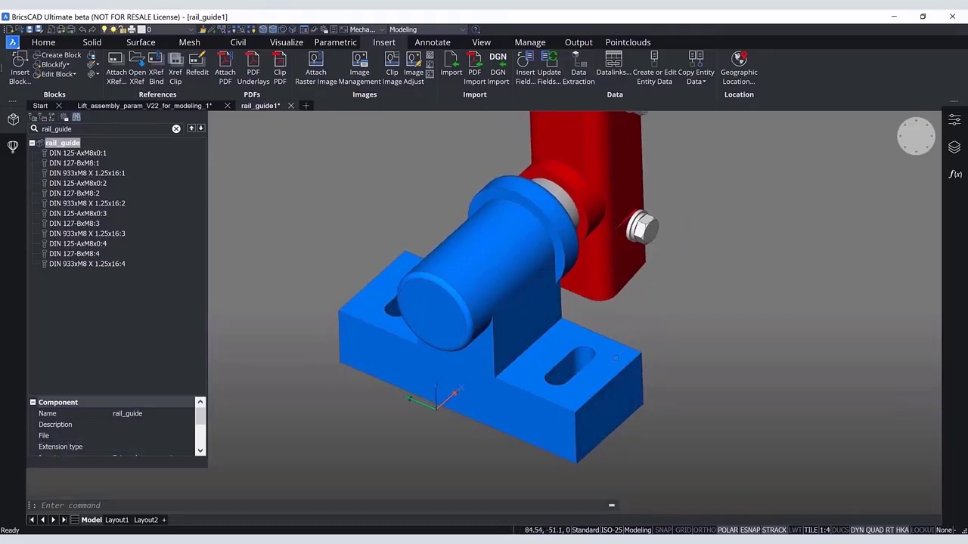
pyautogui.click(549, 334)
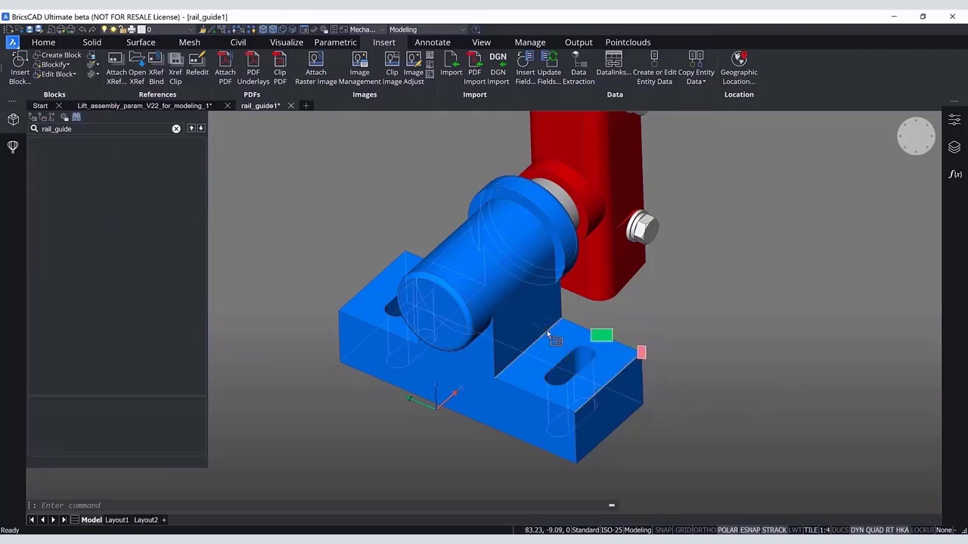
pyautogui.keyDown('shift'); pyautogui.moveTo(424, 395); pyautogui.dragTo(467, 359, button='middle'); pyautogui.keyUp('shift')
pyautogui.click(465, 357)
pyautogui.click(380, 389)
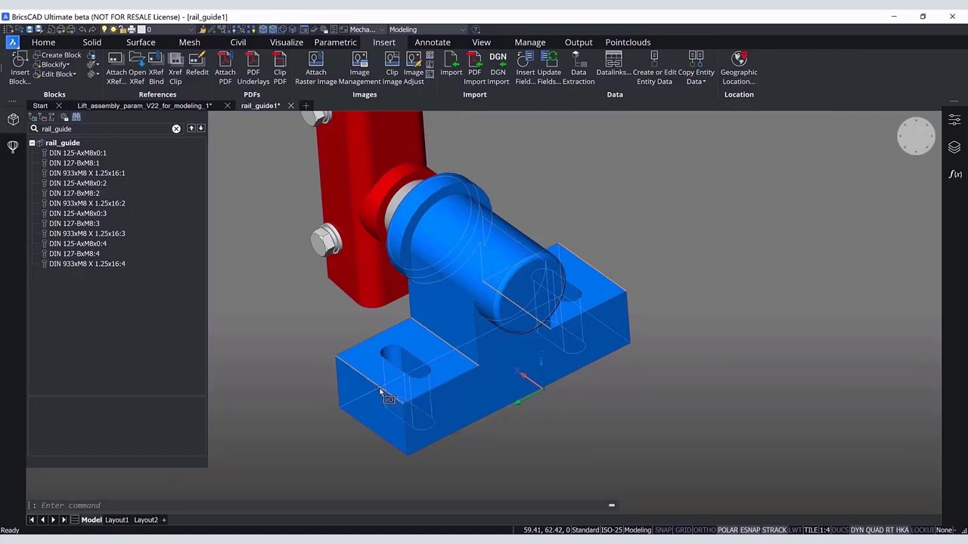
pyautogui.moveTo(710, 432)
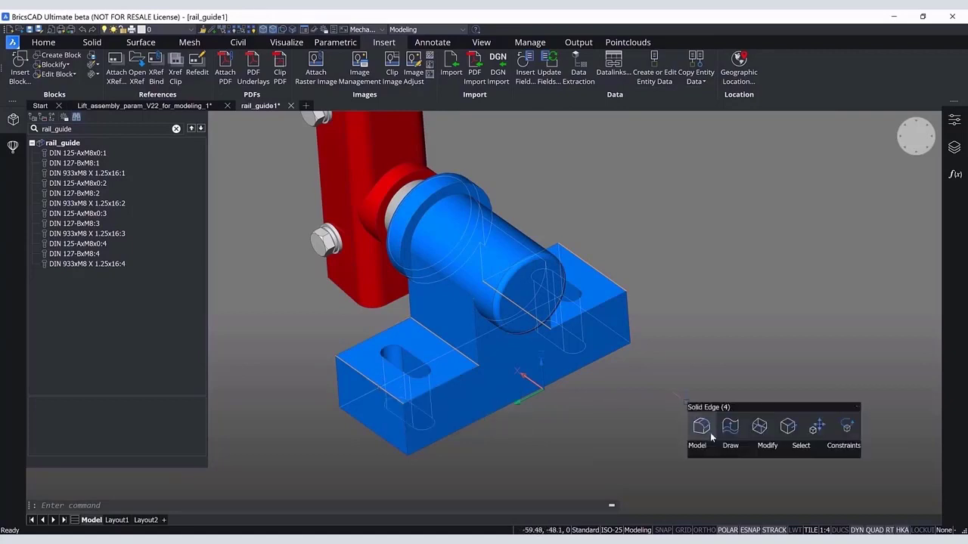
pyautogui.moveTo(708, 449)
pyautogui.click(808, 457)
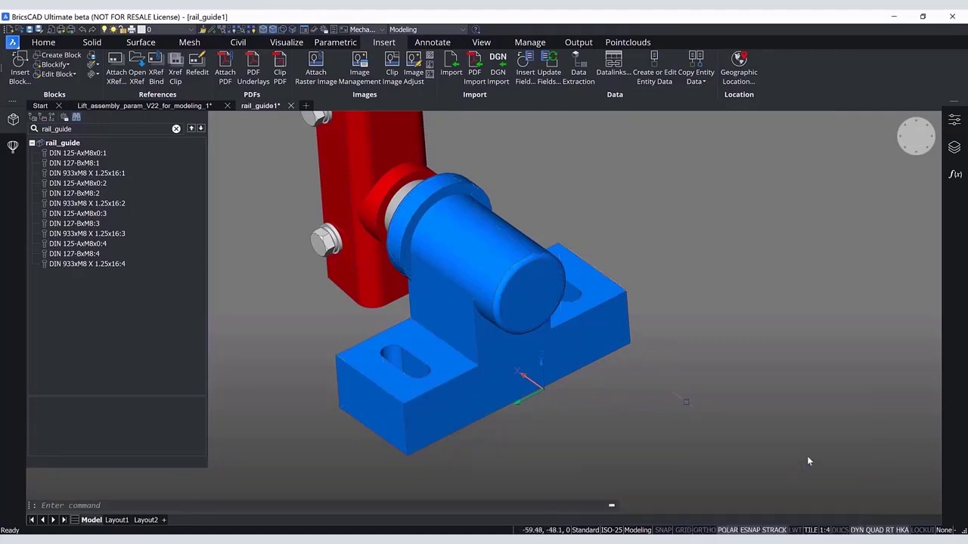
pyautogui.write('10')
pyautogui.press('Return')
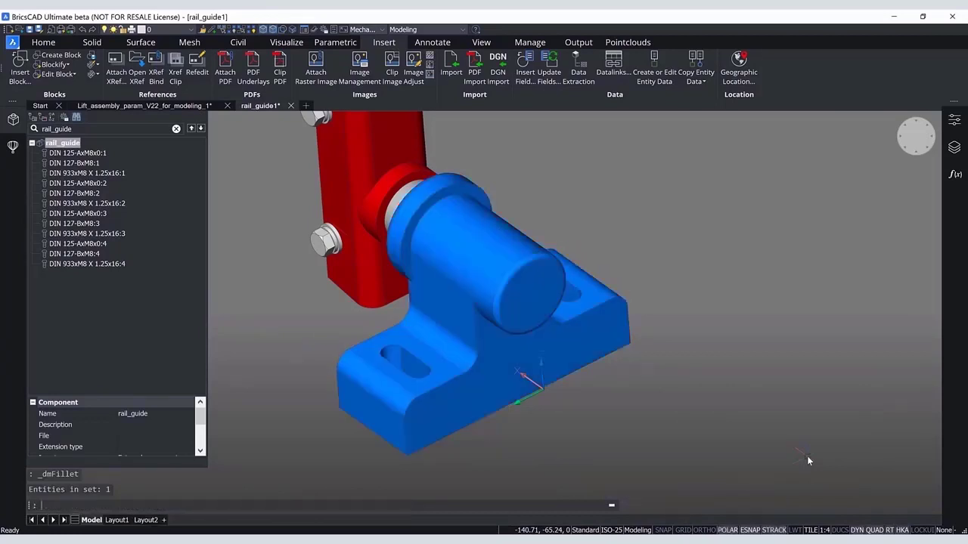
# Start an intermediate-radius fillet on the five connected front edges running from below the cylinder to the block's lower corner, with constant radius 5.
pyautogui.keyDown('shift'); pyautogui.moveTo(692, 196); pyautogui.dragTo(636, 374, button='middle'); pyautogui.keyUp('shift')
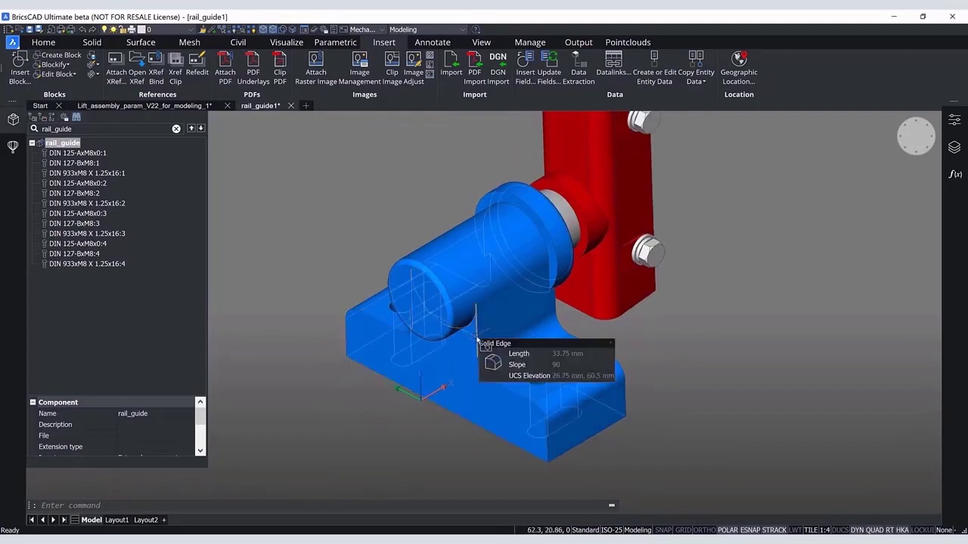
pyautogui.click(476, 338)
pyautogui.click(485, 371)
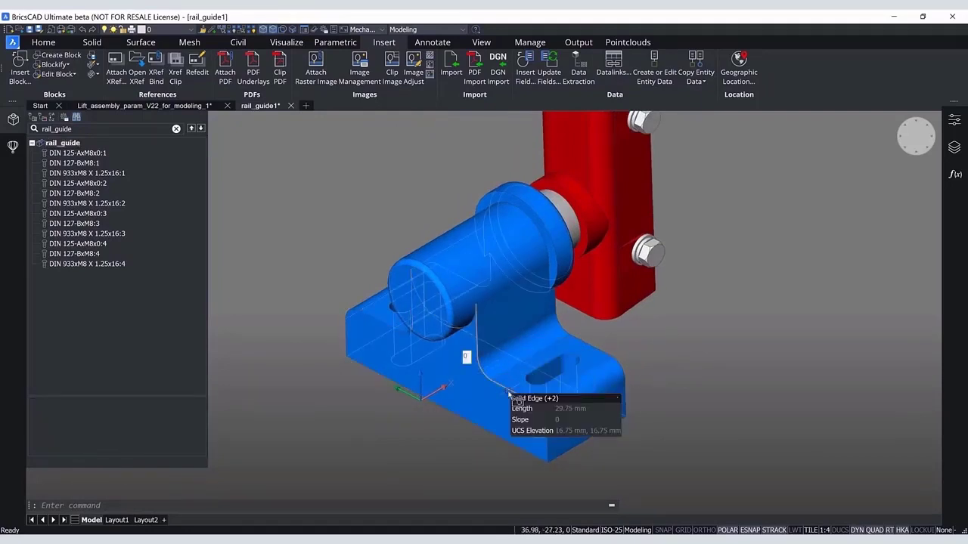
pyautogui.click(506, 388)
pyautogui.click(541, 412)
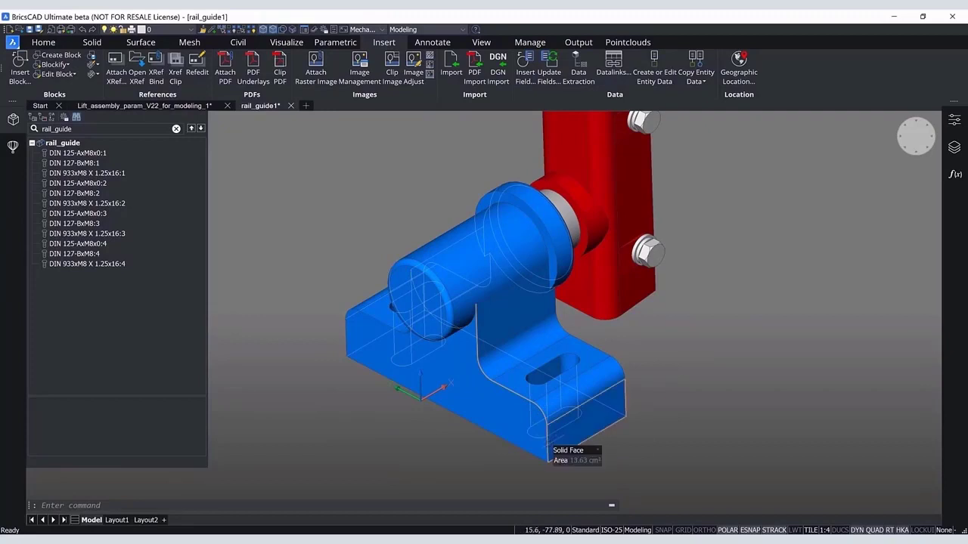
pyautogui.click(549, 448)
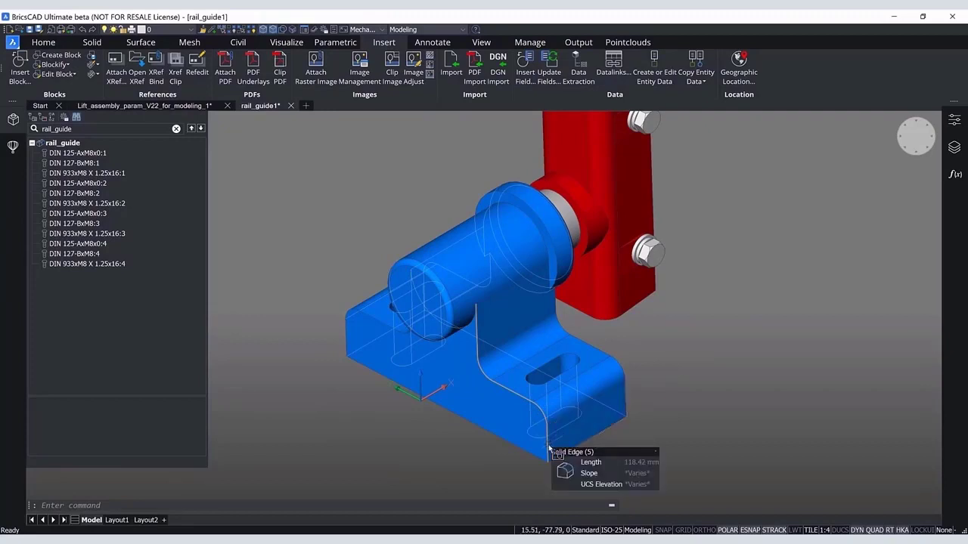
pyautogui.moveTo(719, 366)
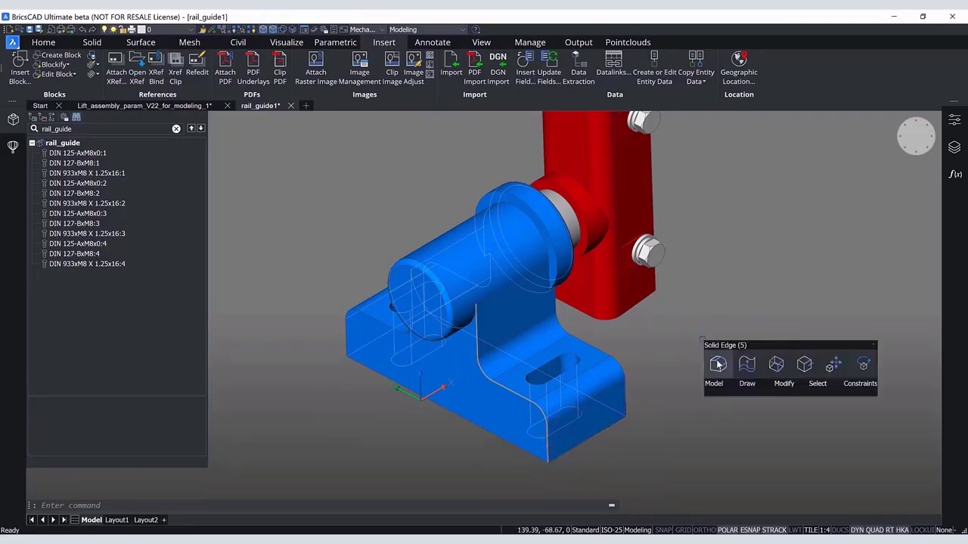
pyautogui.click(718, 365)
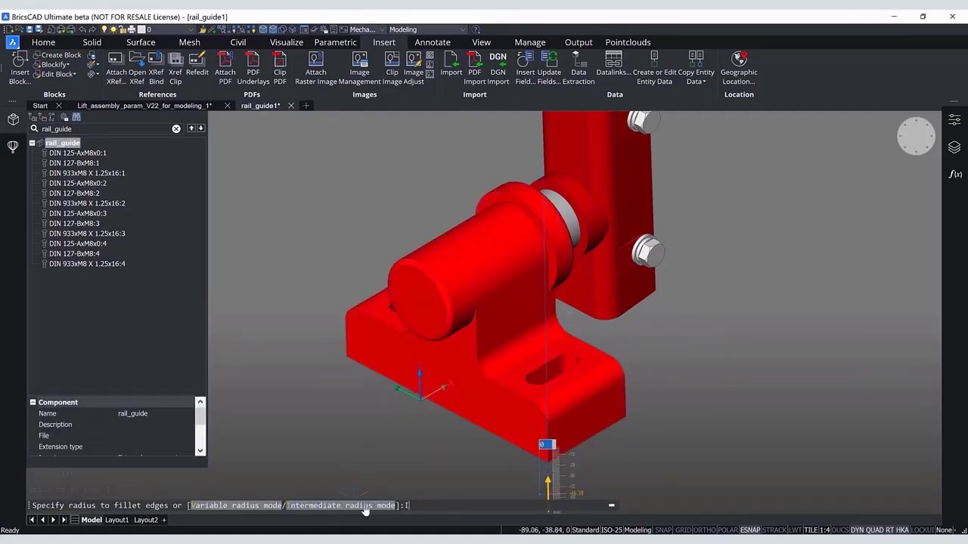
pyautogui.click(364, 506)
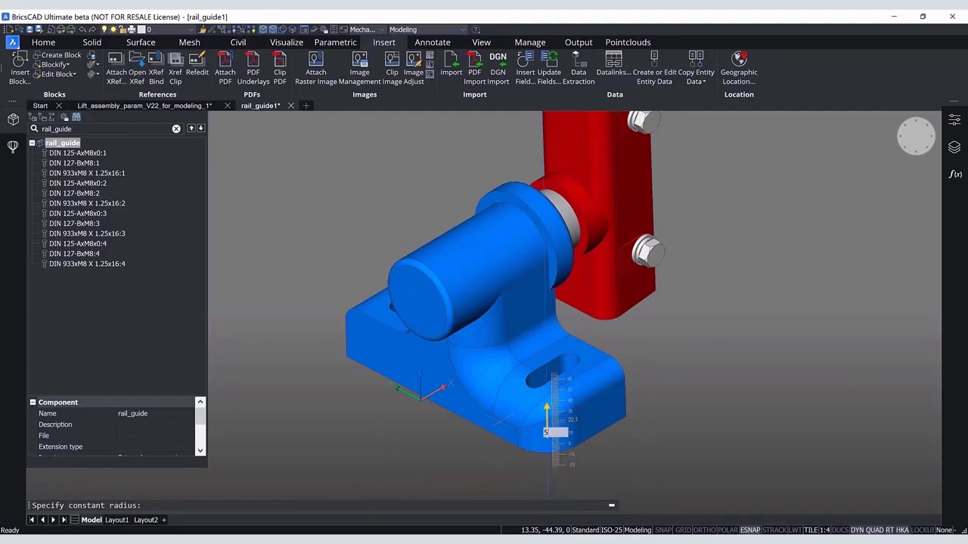
pyautogui.press('Return')
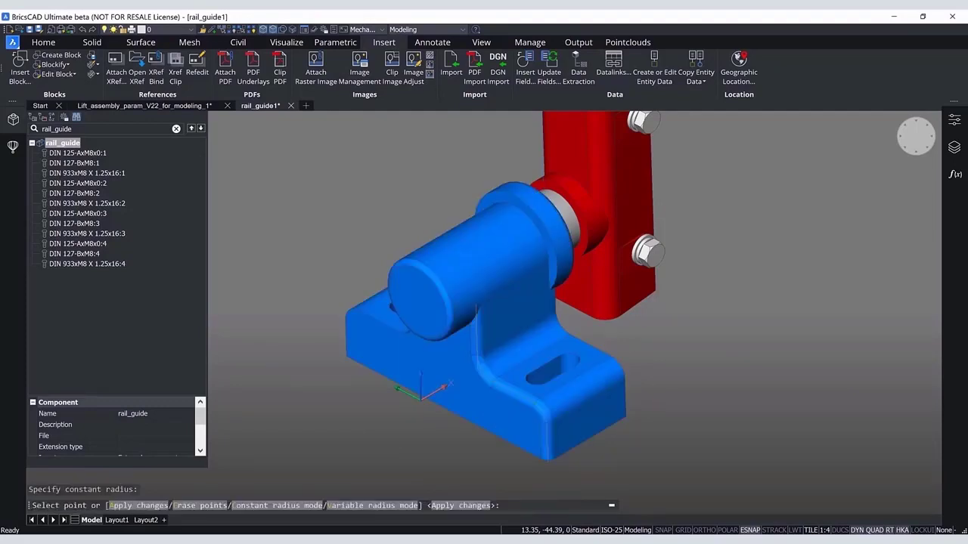
# Set the fillet radius to 10 at the upper endpoint of the edge chain, beneath the cylinder.
pyautogui.scroll(3, 498, 431)
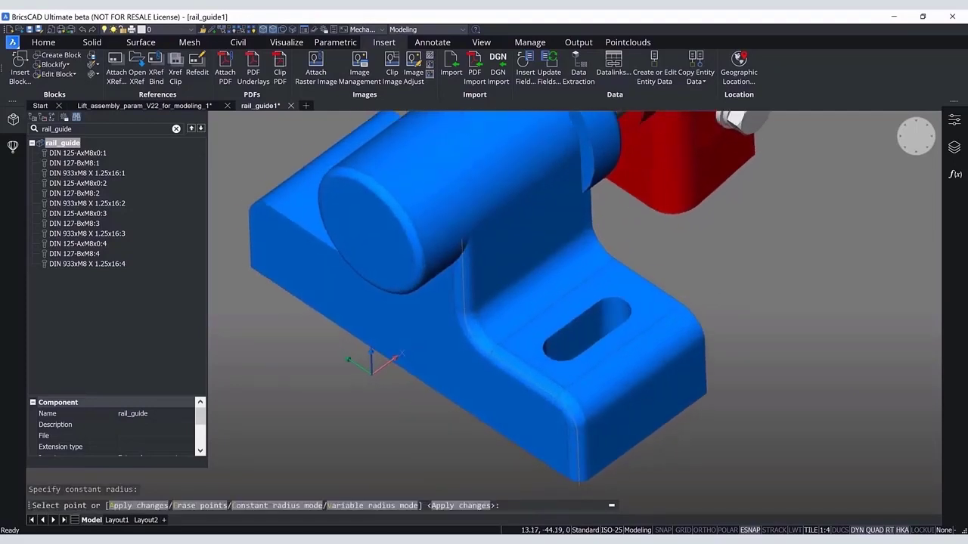
pyautogui.keyDown('shift'); pyautogui.moveTo(455, 403); pyautogui.dragTo(484, 413, button='middle'); pyautogui.keyUp('shift')
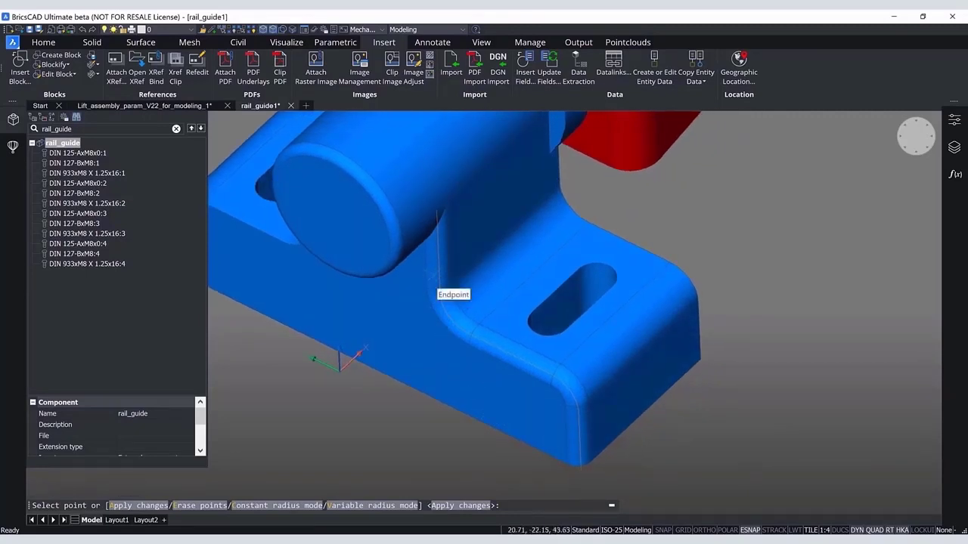
pyautogui.click(436, 216)
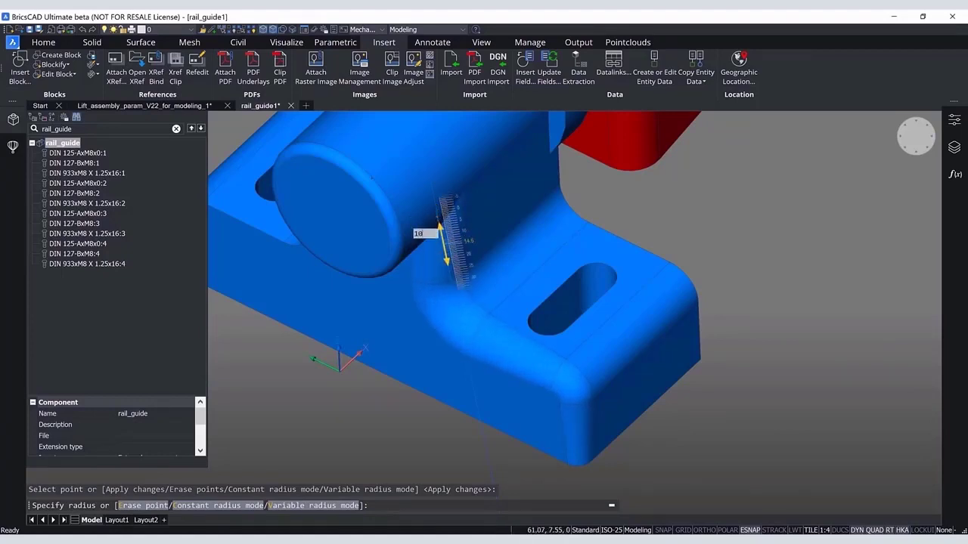
pyautogui.write('10')
pyautogui.press('Return')
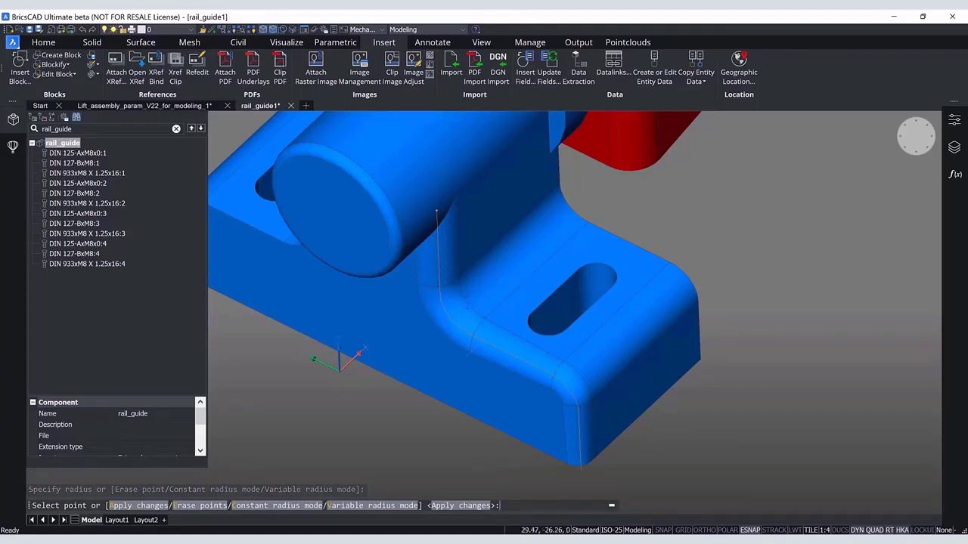
# Add an intermediate radius point on the straight edge beside the slot using the nearest snap, and set its radius to 4.
pyautogui.keyDown('shift'); pyautogui.rightClick(471, 351); pyautogui.keyUp('shift')
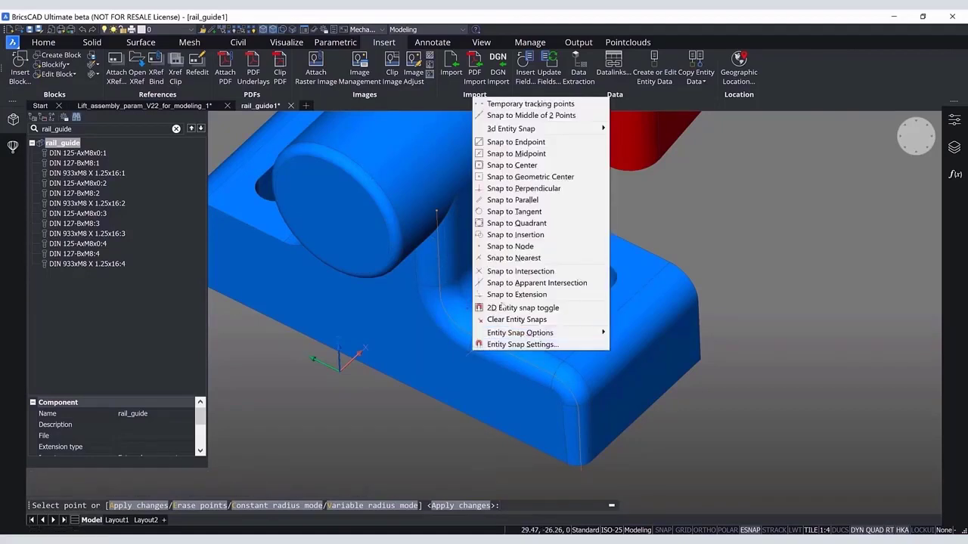
pyautogui.click(514, 257)
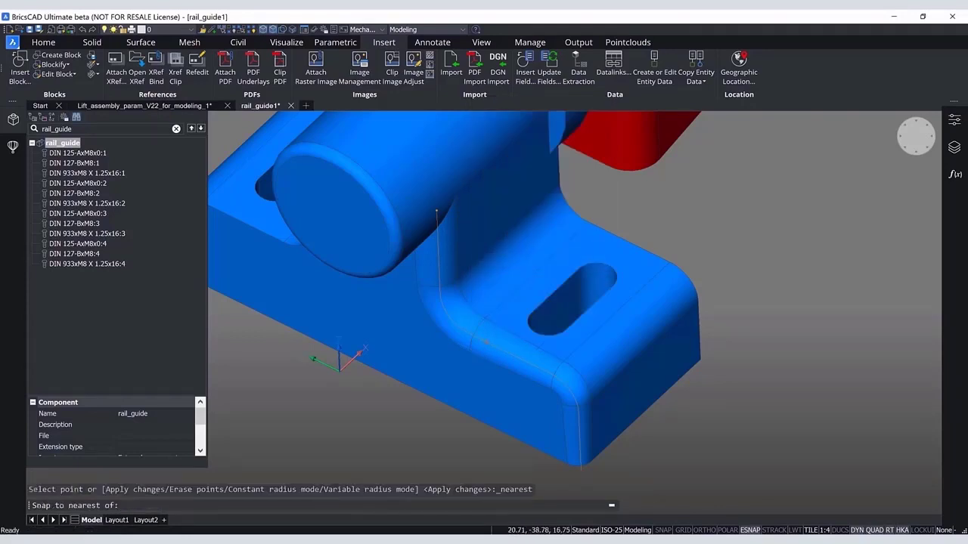
pyautogui.click(487, 340)
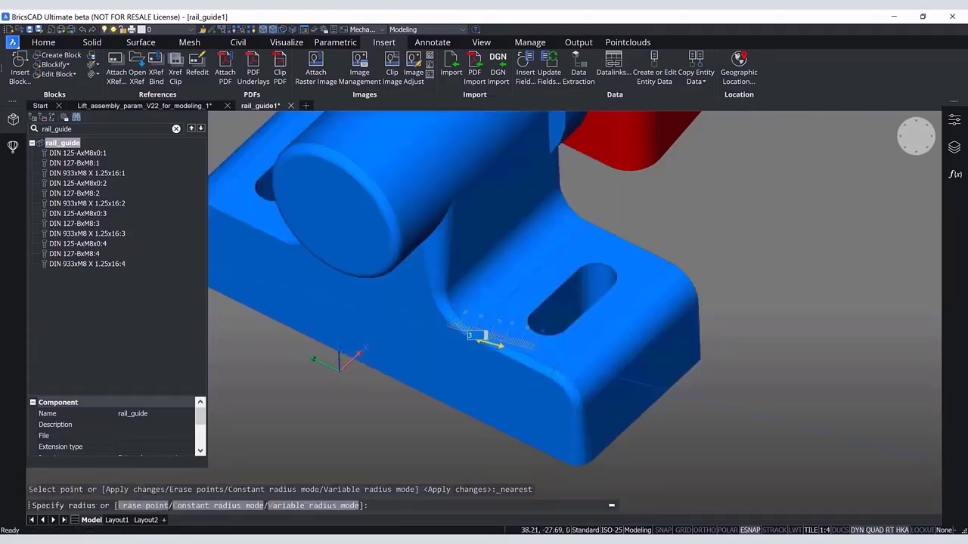
pyautogui.press('Return')
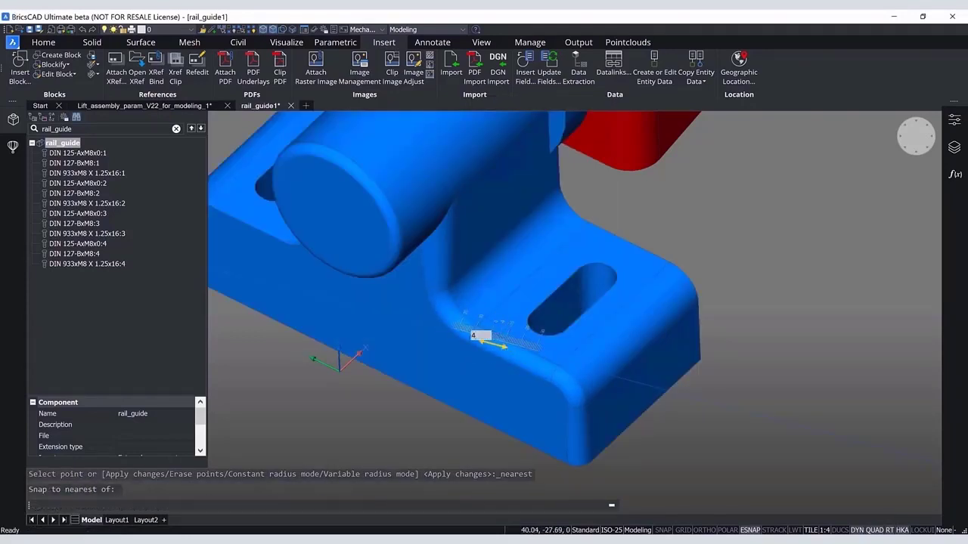
# Add a second intermediate radius point on the straight edge beside the slot, nearer the outer corner, using the nearest snap, with radius 3.
pyautogui.keyDown('shift'); pyautogui.rightClick(486, 342); pyautogui.keyUp('shift')
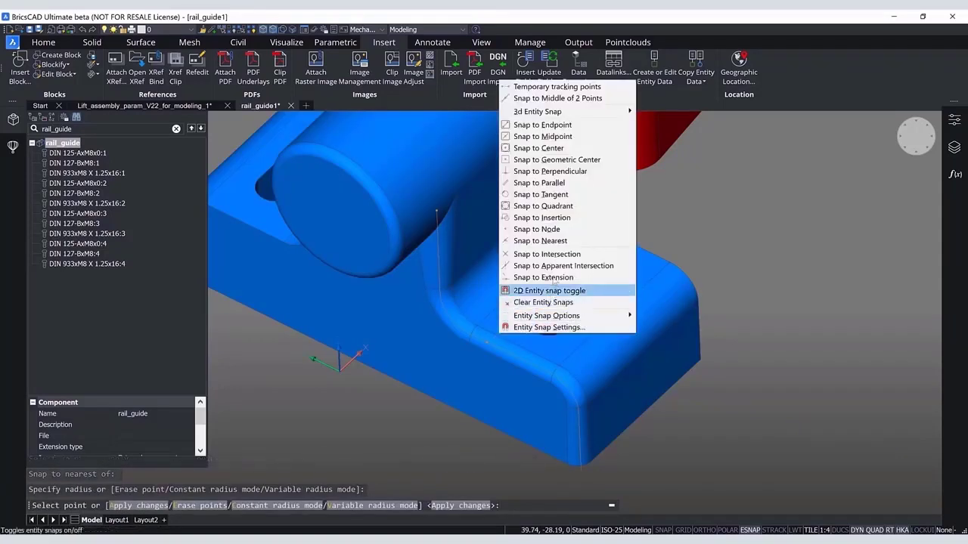
pyautogui.click(567, 237)
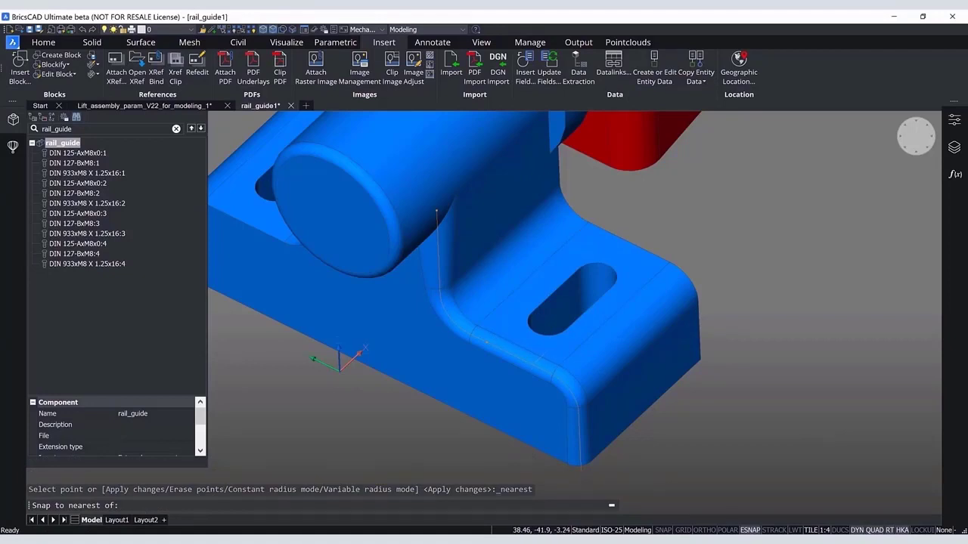
pyautogui.click(530, 363)
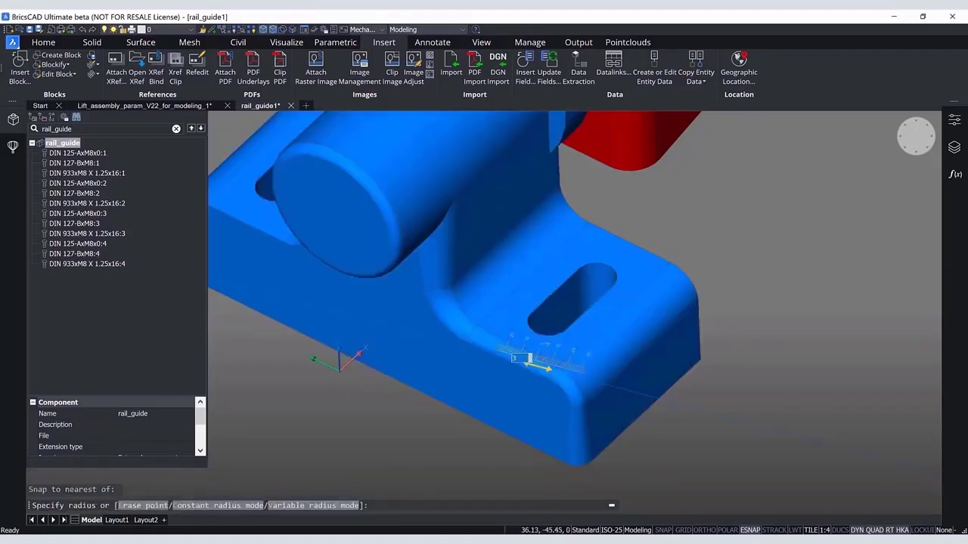
pyautogui.press('Return')
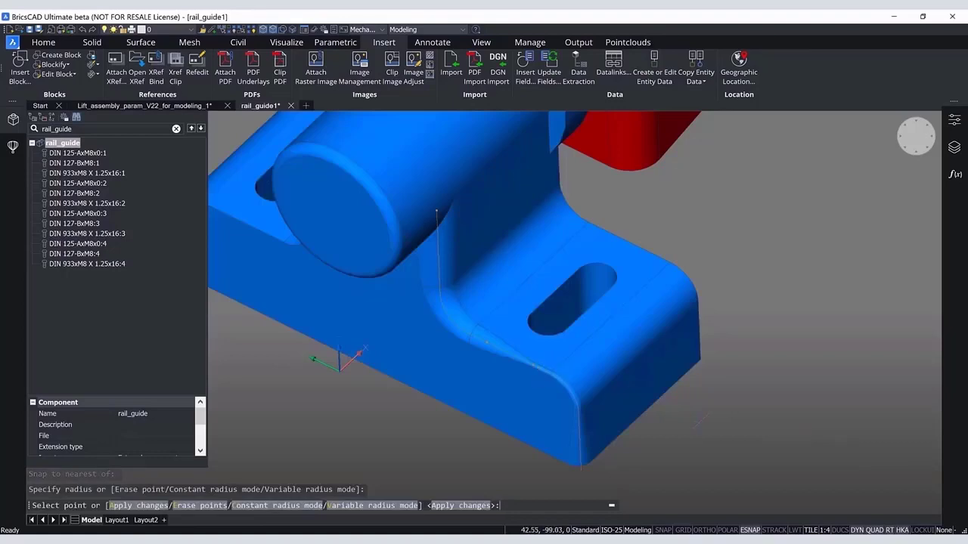
pyautogui.scroll(5, 492, 356)
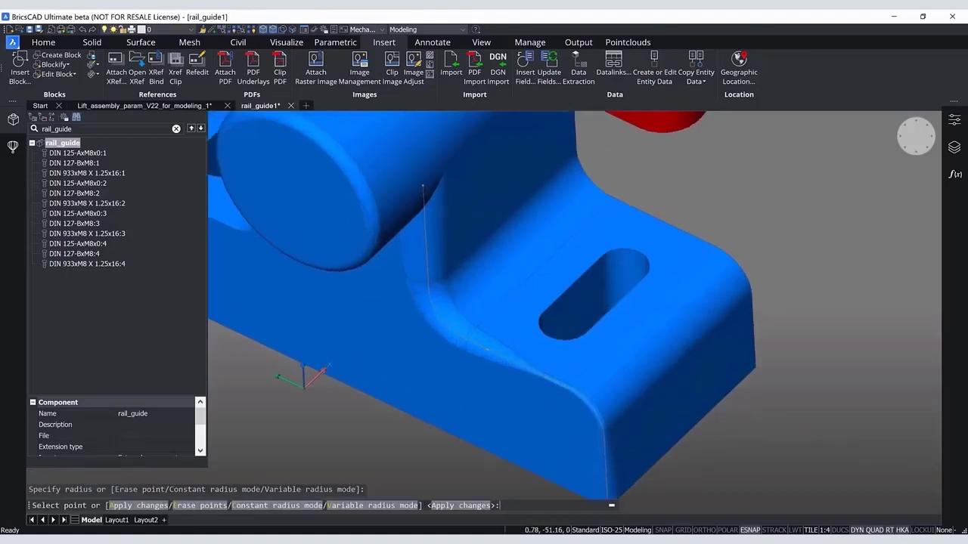
pyautogui.keyDown('shift'); pyautogui.moveTo(492, 355); pyautogui.dragTo(540, 363, button='middle'); pyautogui.keyUp('shift')
pyautogui.scroll(-3, 533, 378)
pyautogui.scroll(-5, 579, 322)
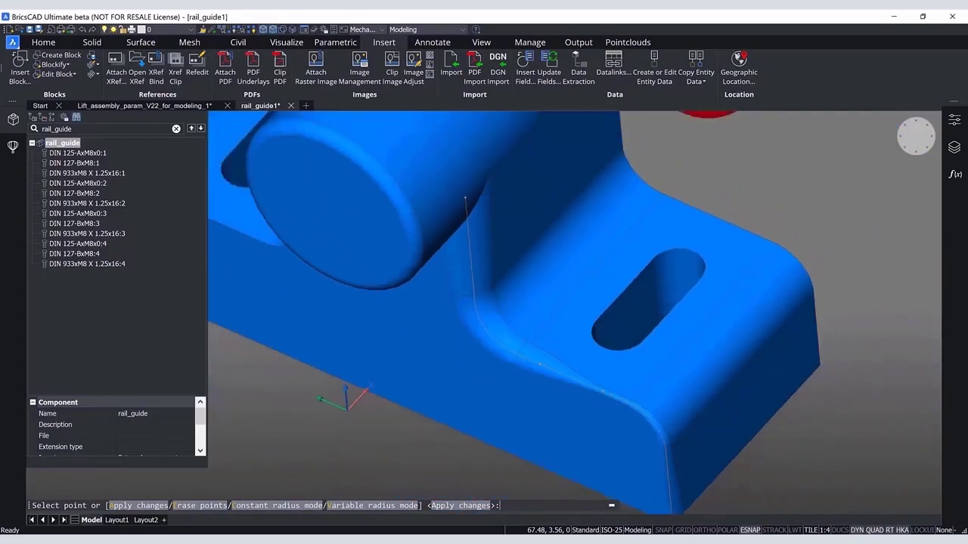
# Erase the two intermediate radius points on the straight edge beside the slot and return to inserting points.
pyautogui.click(200, 506)
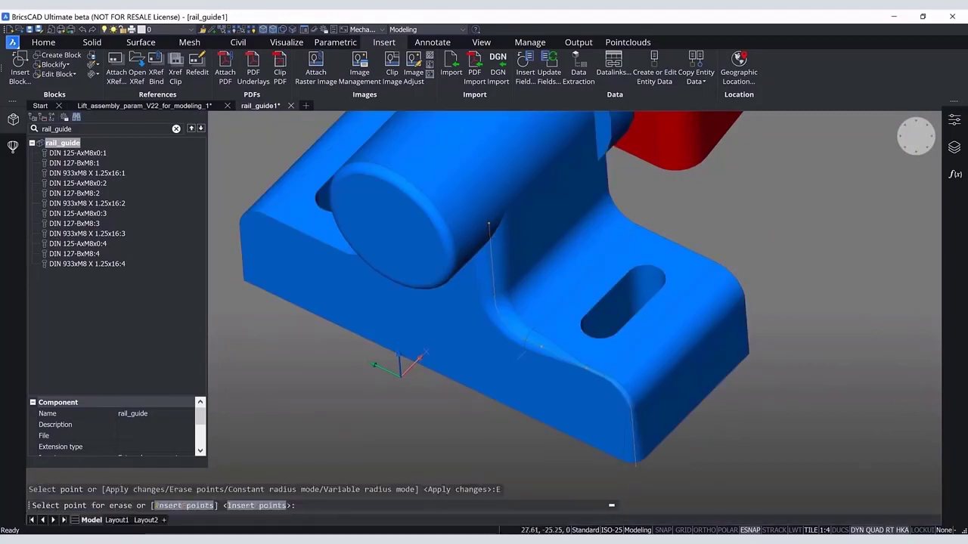
pyautogui.click(528, 339)
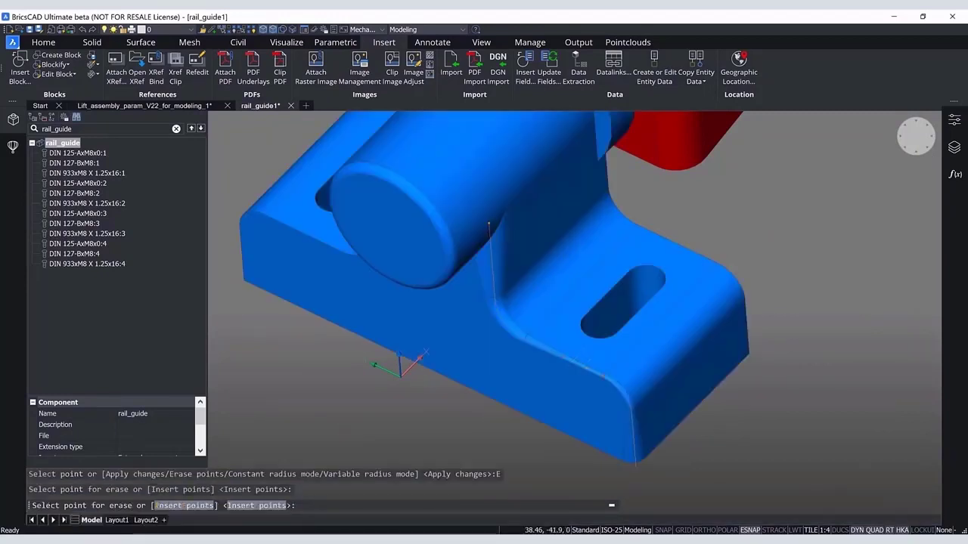
pyautogui.click(585, 368)
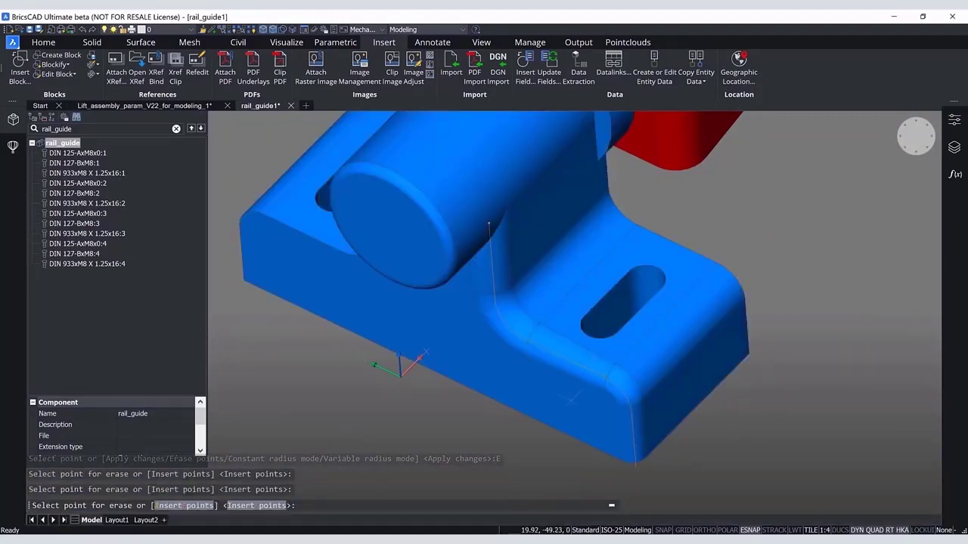
pyautogui.click(257, 506)
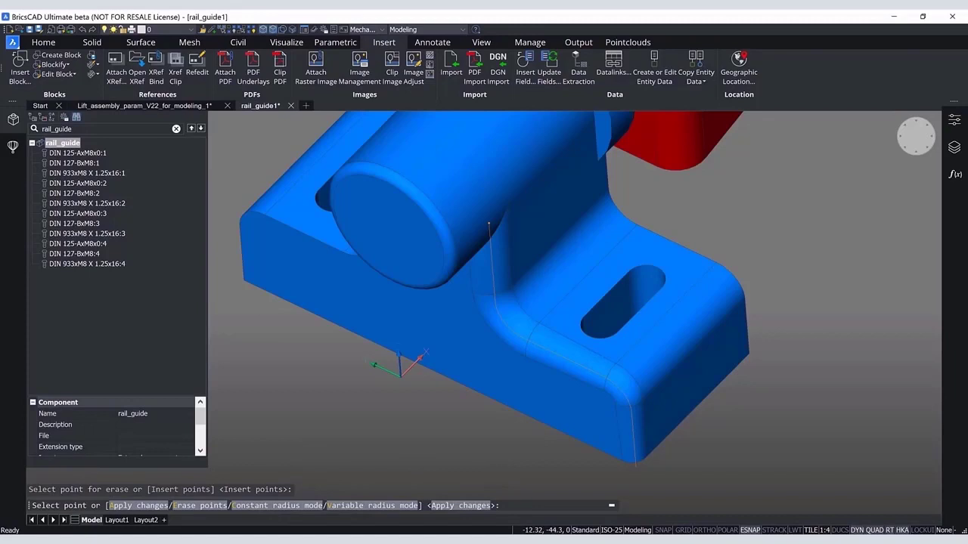
# Add a radius point at the outer end of the straight edge, set radius 3 at the block's lower corner endpoint, and apply the fillet.
pyautogui.keyDown('shift'); pyautogui.moveTo(493, 473); pyautogui.dragTo(492, 447, button='middle'); pyautogui.keyUp('shift')
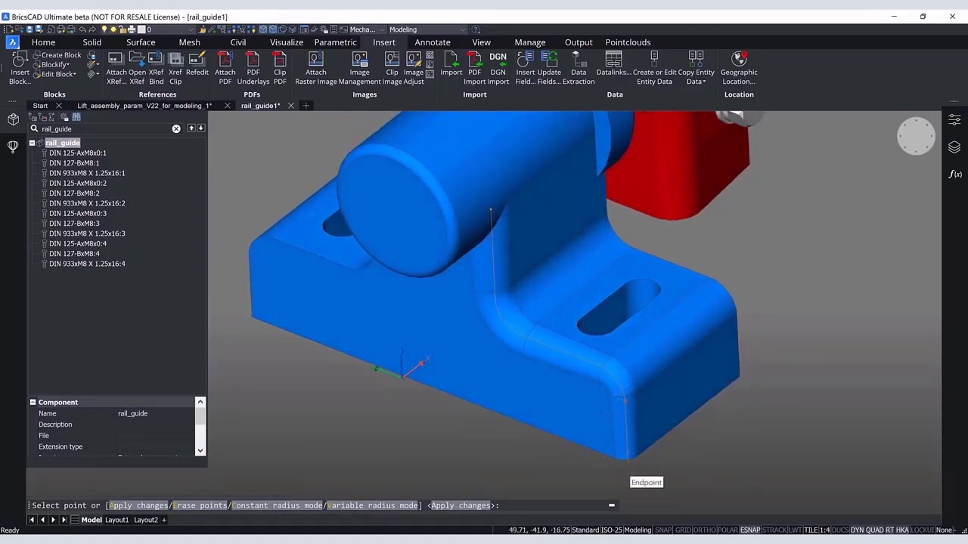
pyautogui.click(598, 364)
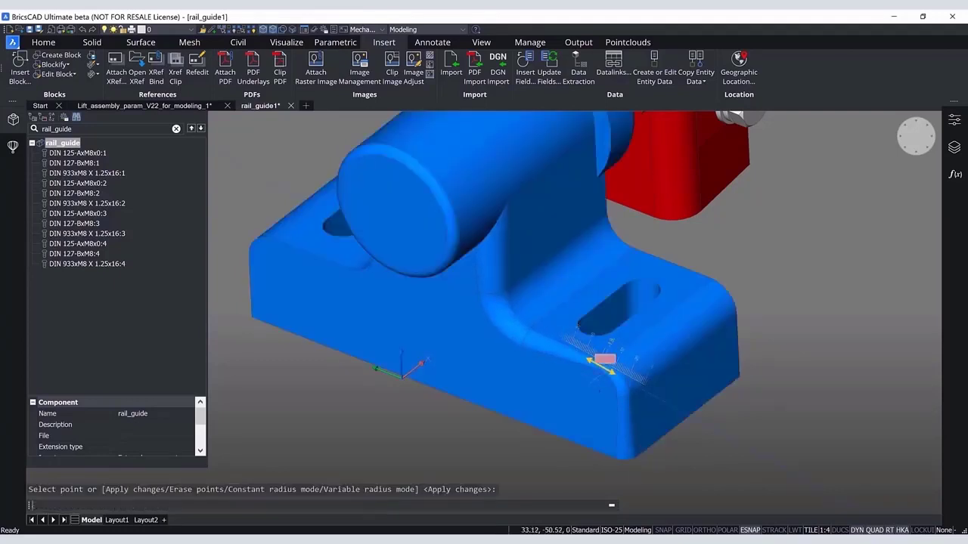
pyautogui.click(600, 365)
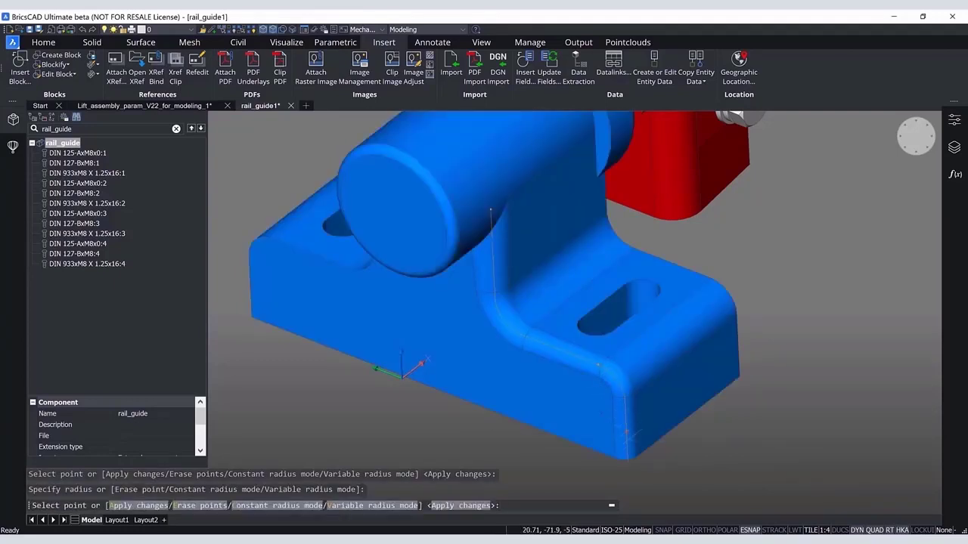
pyautogui.click(627, 461)
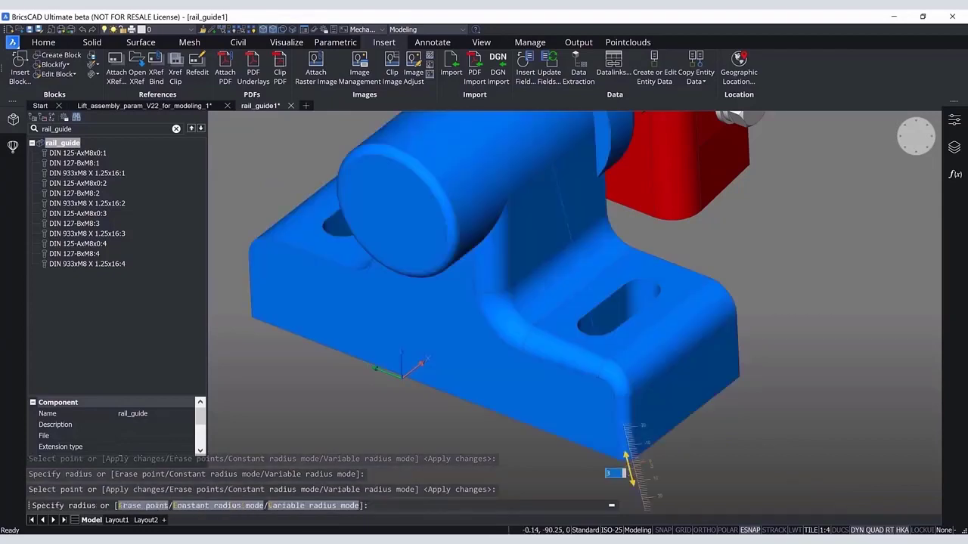
pyautogui.click(626, 459)
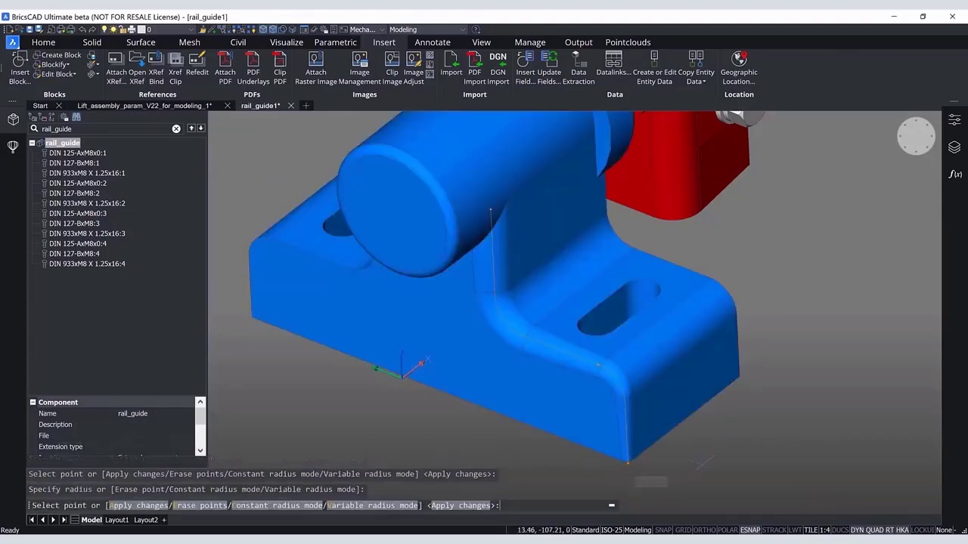
pyautogui.click(480, 508)
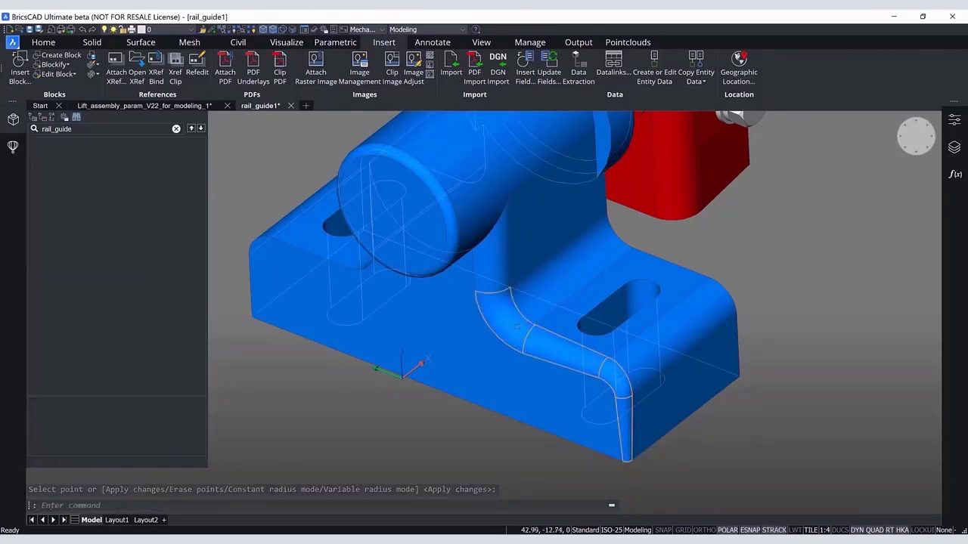
# Color the five new fillet faces along the block's front edge magenta.
pyautogui.click(491, 257)
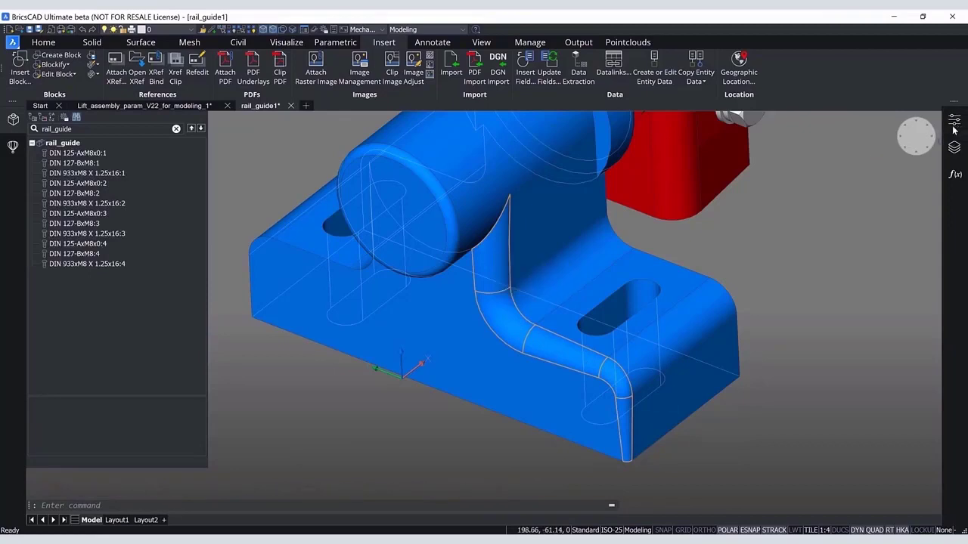
pyautogui.click(954, 119)
pyautogui.click(888, 142)
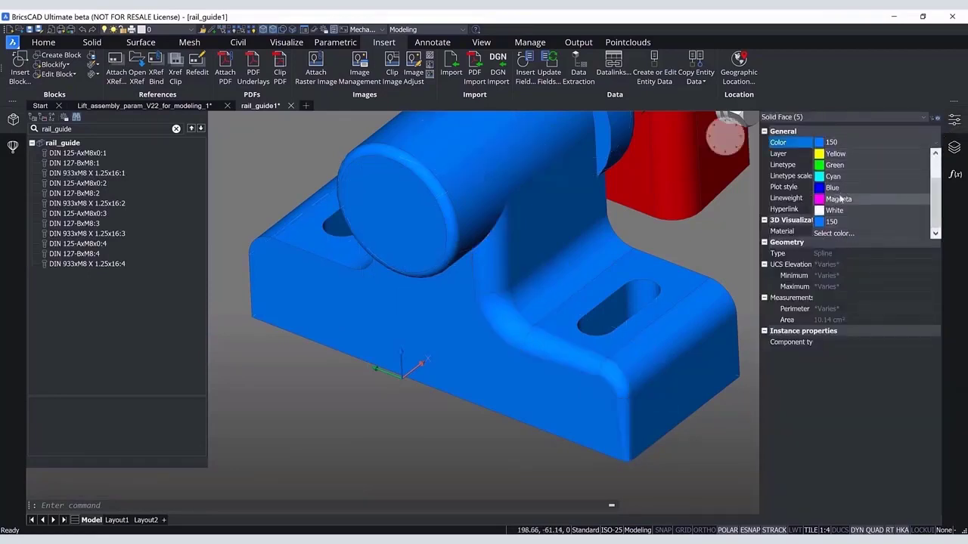
pyautogui.click(839, 195)
pyautogui.press('Escape')
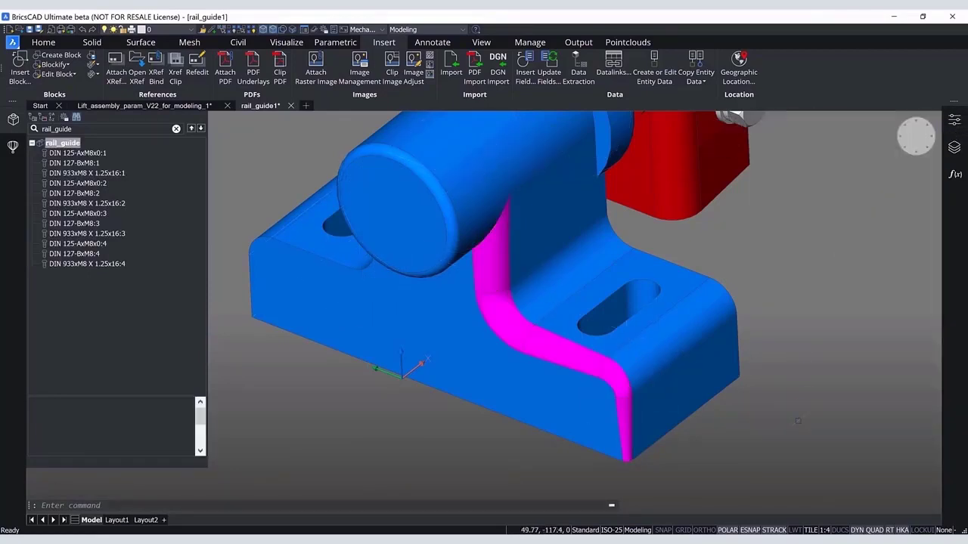
# Apply an intermediate-radius fillet to the matching front edge chain on the block's other side, setting individual radii at points along the chain.
pyautogui.scroll(5, 745, 445)
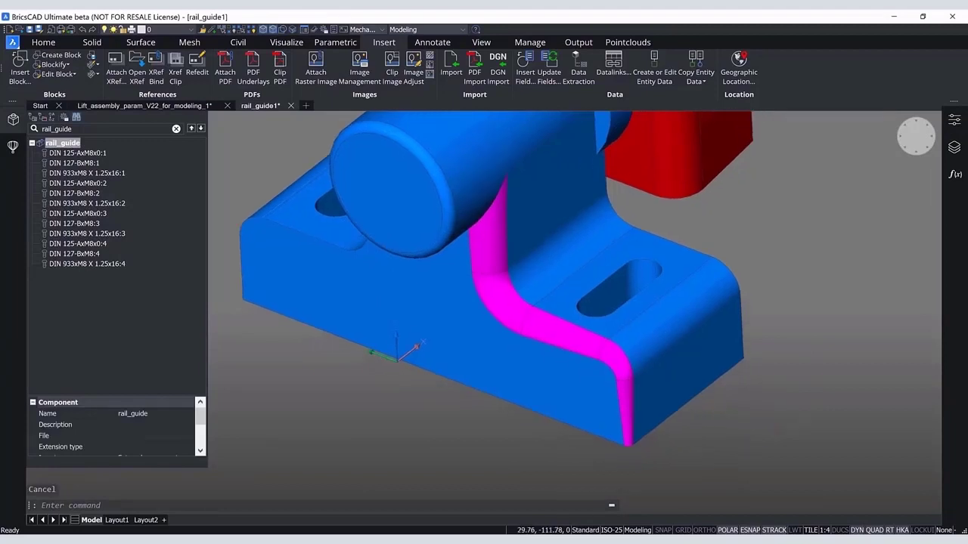
pyautogui.keyDown('shift'); pyautogui.moveTo(779, 469); pyautogui.dragTo(737, 472, button='middle'); pyautogui.keyUp('shift')
pyautogui.click(581, 312)
pyautogui.click(741, 434)
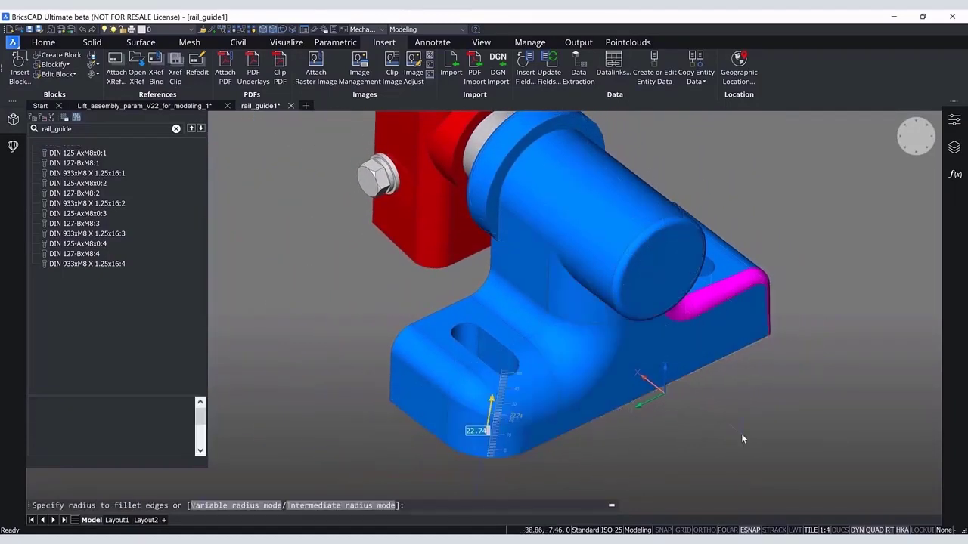
pyautogui.write('i')
pyautogui.press('Return')
pyautogui.press('Return')
pyautogui.click(586, 272)
pyautogui.press('Return')
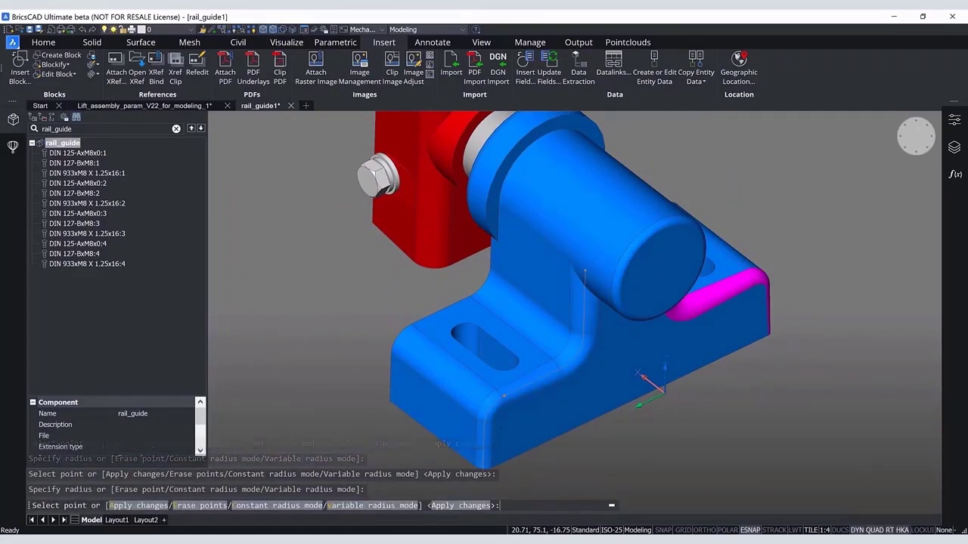
pyautogui.press('Return')
# Color the five fillet faces on the block's other side magenta.
pyautogui.moveTo(536, 465); pyautogui.dragTo(555, 423, button='middle')
pyautogui.click(503, 388)
pyautogui.click(511, 359)
pyautogui.click(550, 338)
pyautogui.click(599, 308)
pyautogui.click(602, 279)
pyautogui.click(954, 120)
pyautogui.click(841, 142)
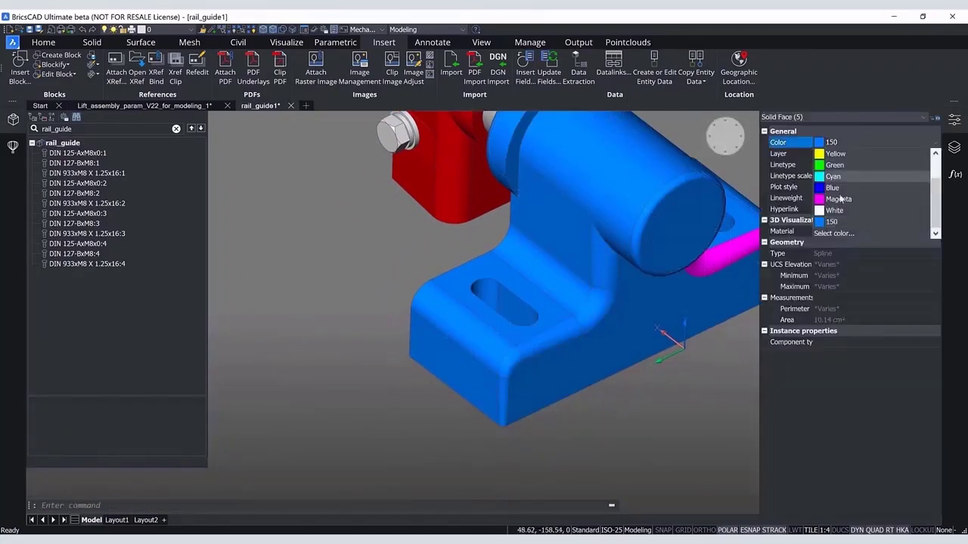
pyautogui.click(837, 198)
pyautogui.click(954, 120)
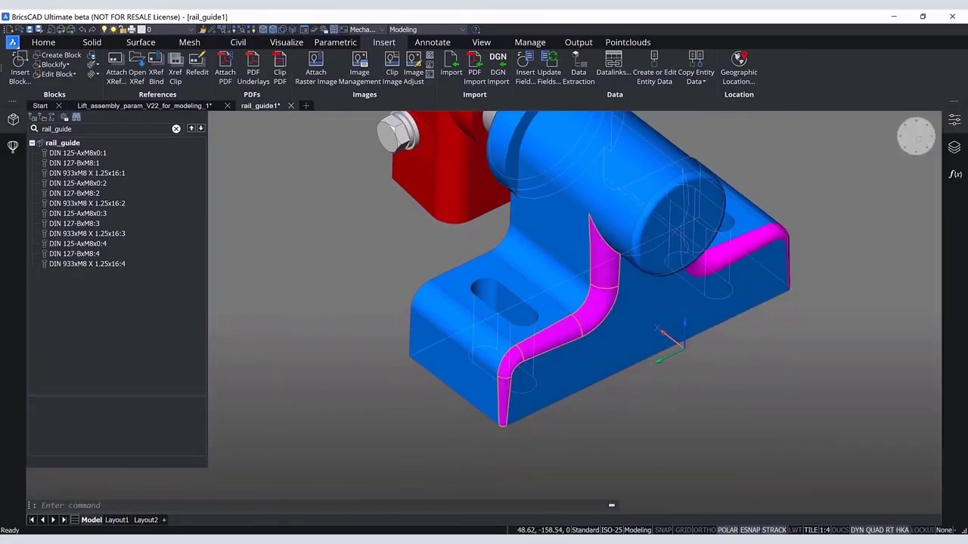
pyautogui.press('Escape')
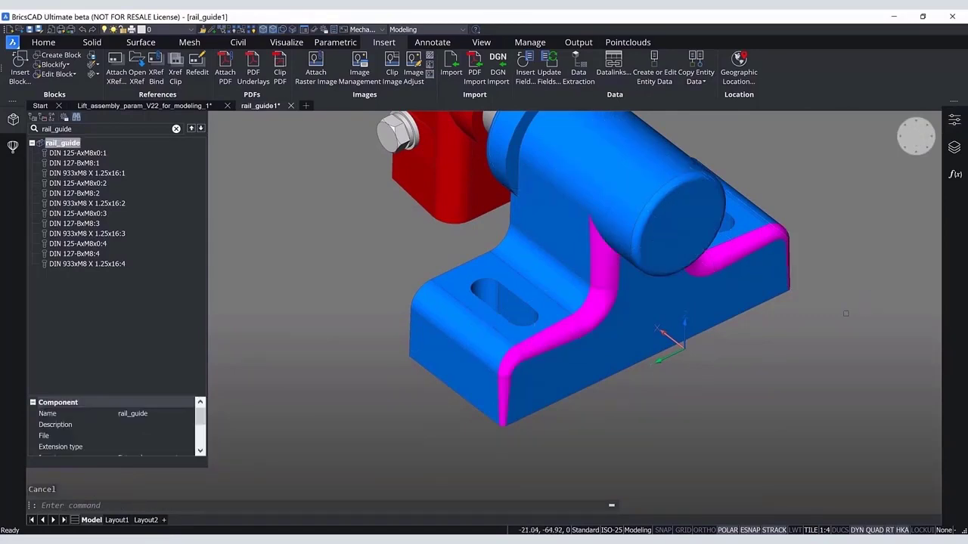
# Start an intermediate-radius fillet on the edge where the blue cylinder meets its collar, with constant radius 6.5.
pyautogui.keyDown('shift'); pyautogui.moveTo(846, 316); pyautogui.dragTo(847, 319, button='middle'); pyautogui.keyUp('shift')
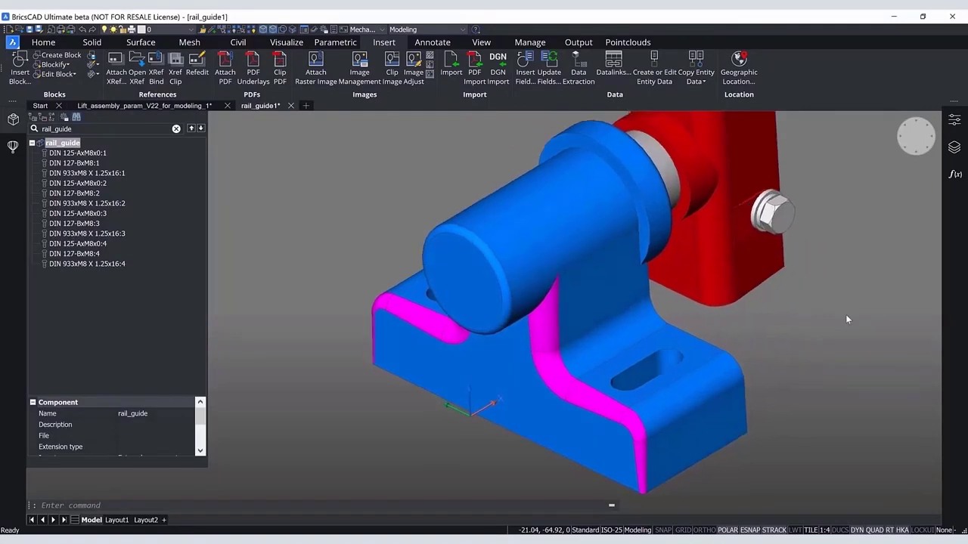
pyautogui.scroll(4, 630, 355)
pyautogui.keyDown('shift'); pyautogui.moveTo(630, 355); pyautogui.dragTo(625, 360, button='middle'); pyautogui.keyUp('shift')
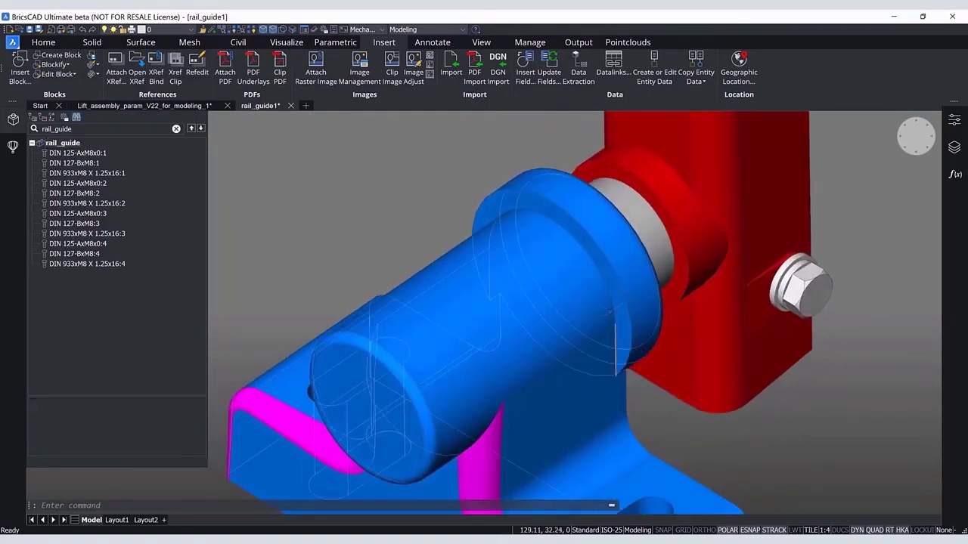
pyautogui.keyDown('shift'); pyautogui.moveTo(610, 301); pyautogui.dragTo(506, 249, button='middle'); pyautogui.keyUp('shift')
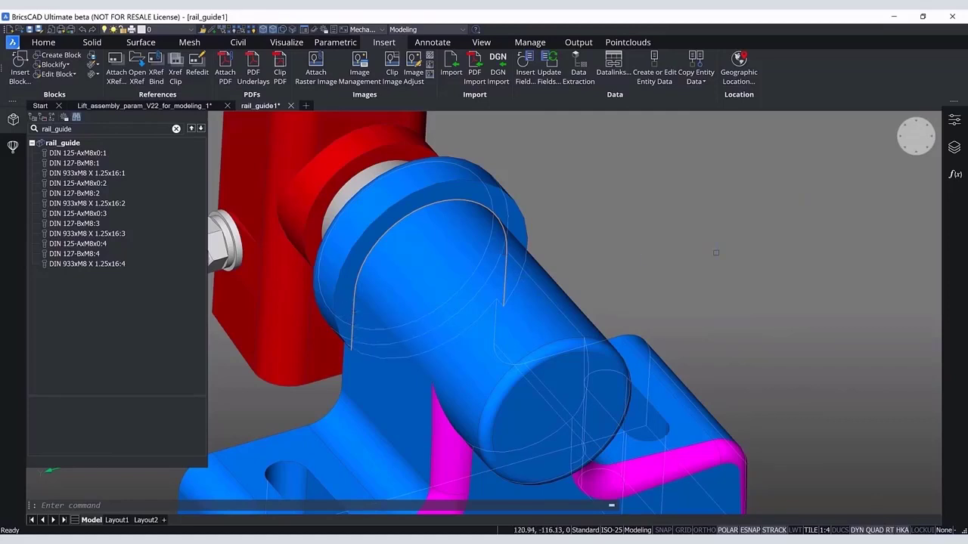
pyautogui.click(729, 279)
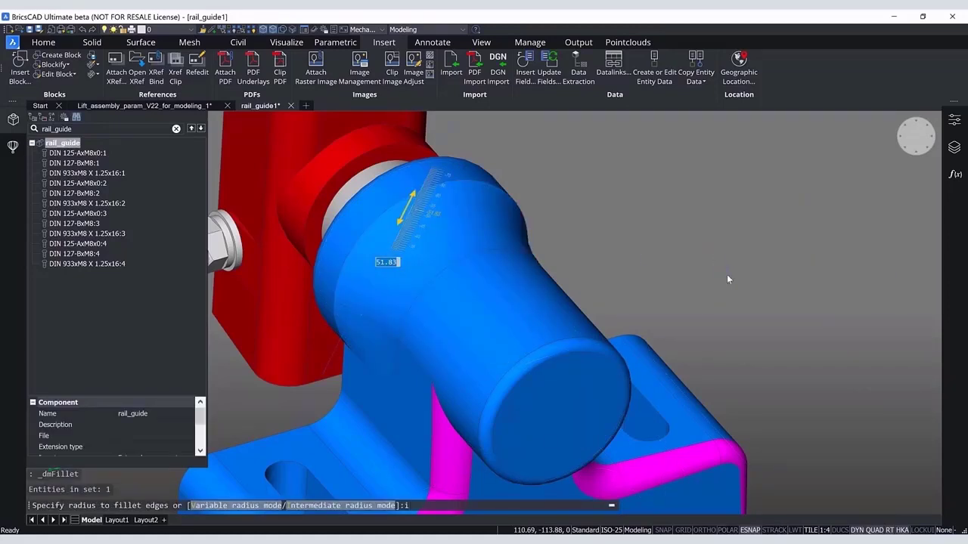
pyautogui.write('i')
pyautogui.press('Return')
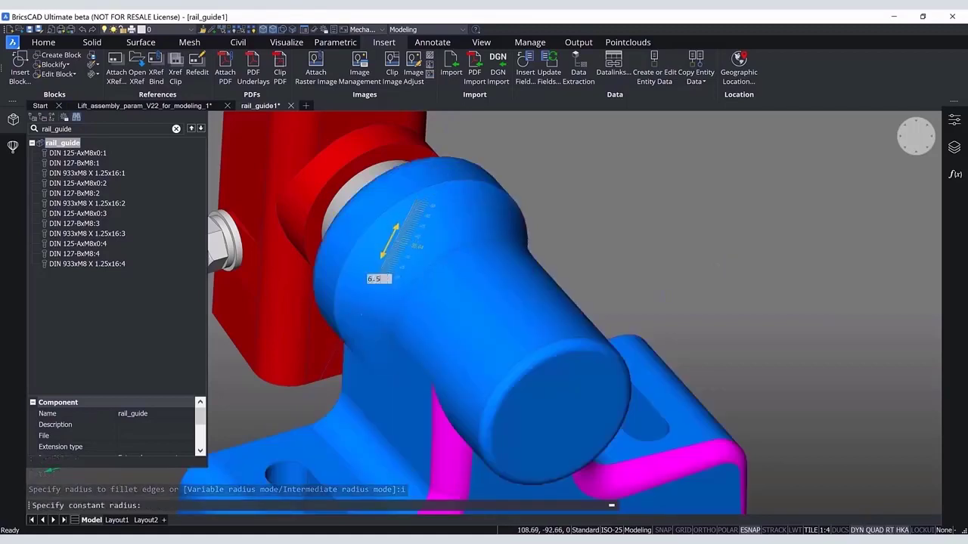
pyautogui.write('6.5')
pyautogui.press('Return')
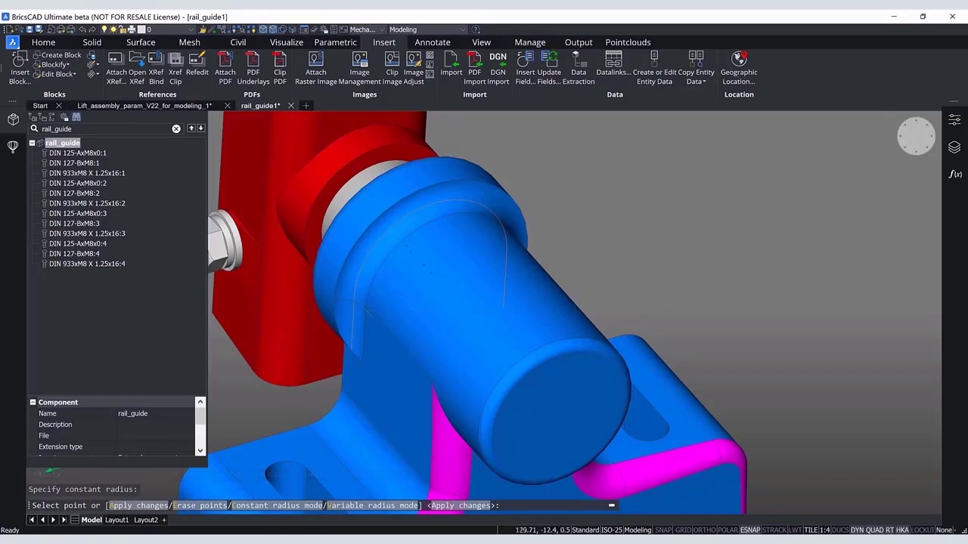
# Add radius points on both sides of the collar edge, near the ends of its arc, with radius 6.5 at each.
pyautogui.click(353, 295)
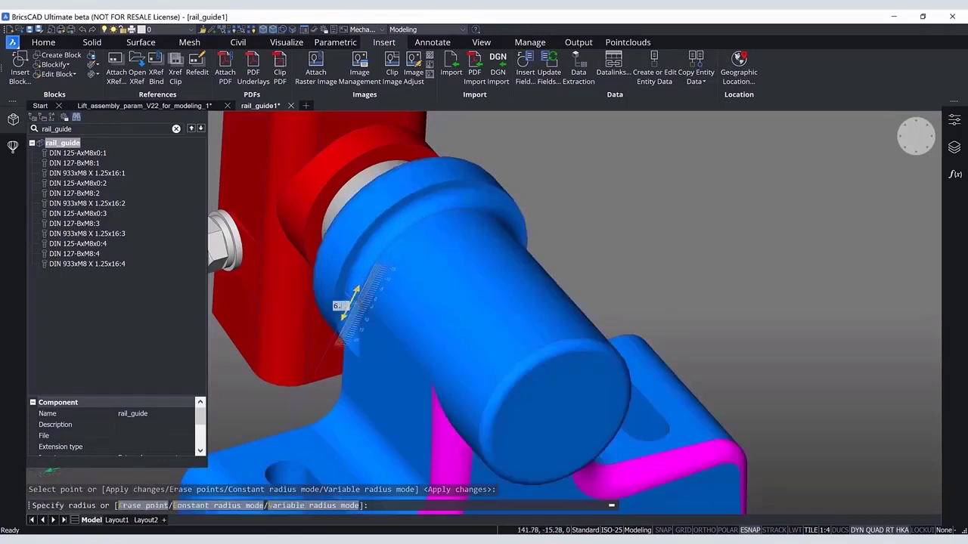
pyautogui.press('Return')
pyautogui.keyDown('shift'); pyautogui.moveTo(556, 293); pyautogui.dragTo(673, 302, button='middle'); pyautogui.keyUp('shift')
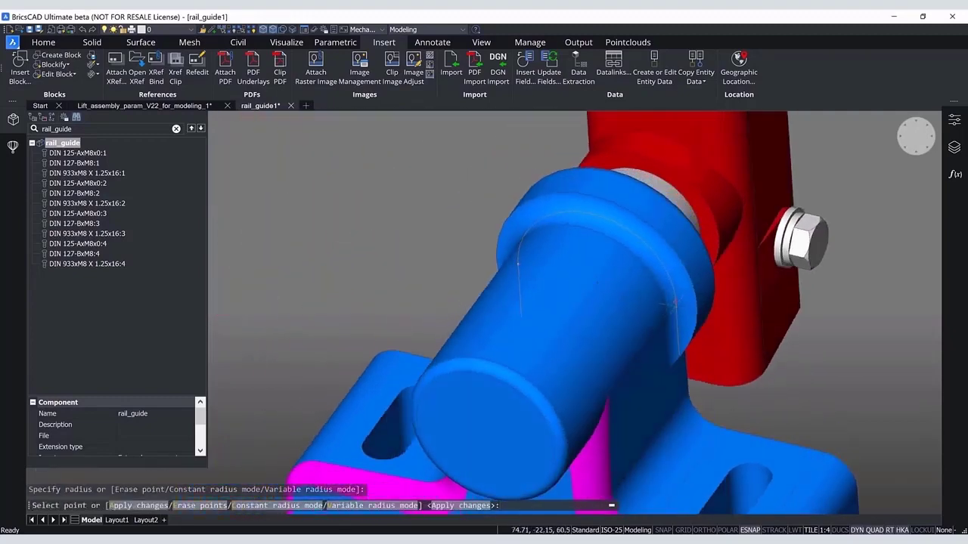
pyautogui.click(675, 303)
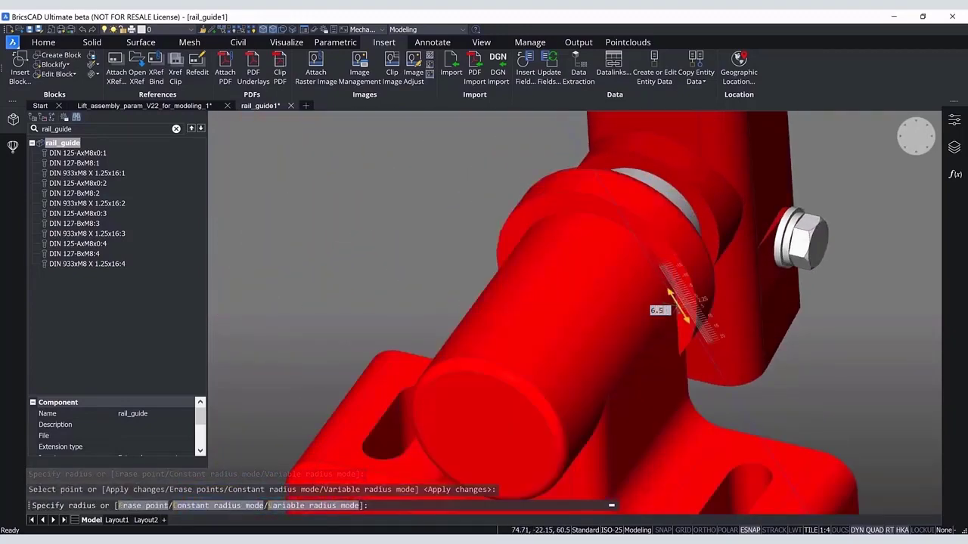
pyautogui.press('Return')
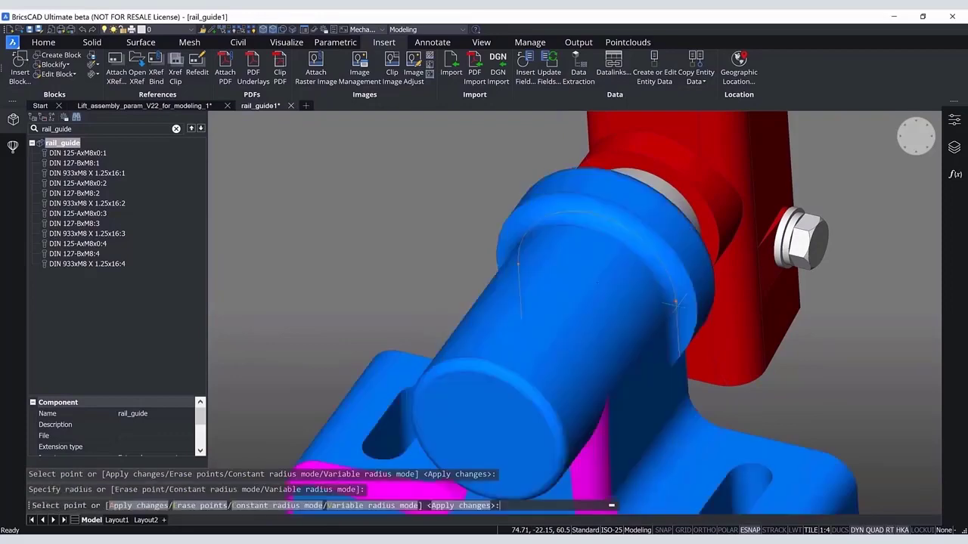
# Add radius points at both lower ends of the collar edge, with radius 8 at the first, and apply the fillet.
pyautogui.click(680, 355)
pyautogui.write('8')
pyautogui.press('Return')
pyautogui.keyDown('shift'); pyautogui.moveTo(681, 354); pyautogui.dragTo(344, 347, button='middle'); pyautogui.keyUp('shift')
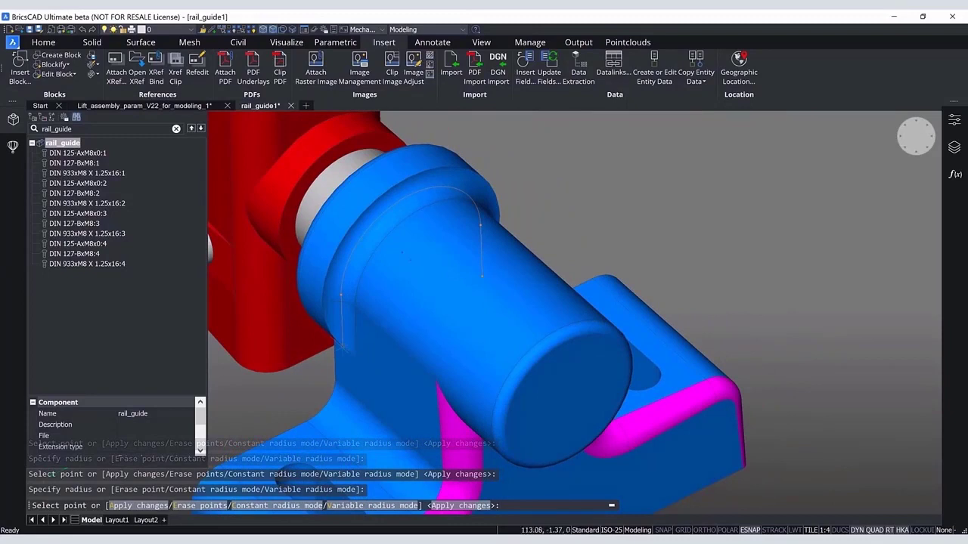
pyautogui.click(342, 347)
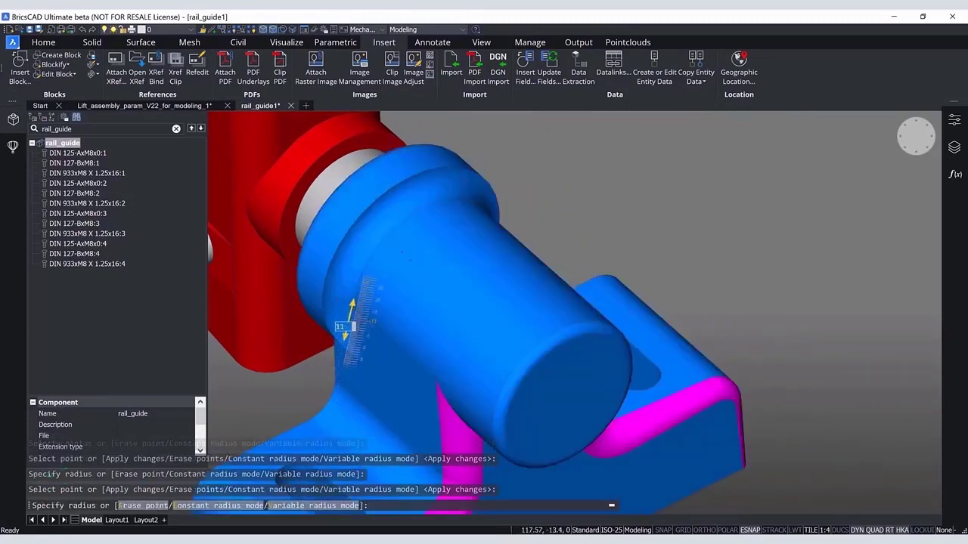
pyautogui.click(367, 320)
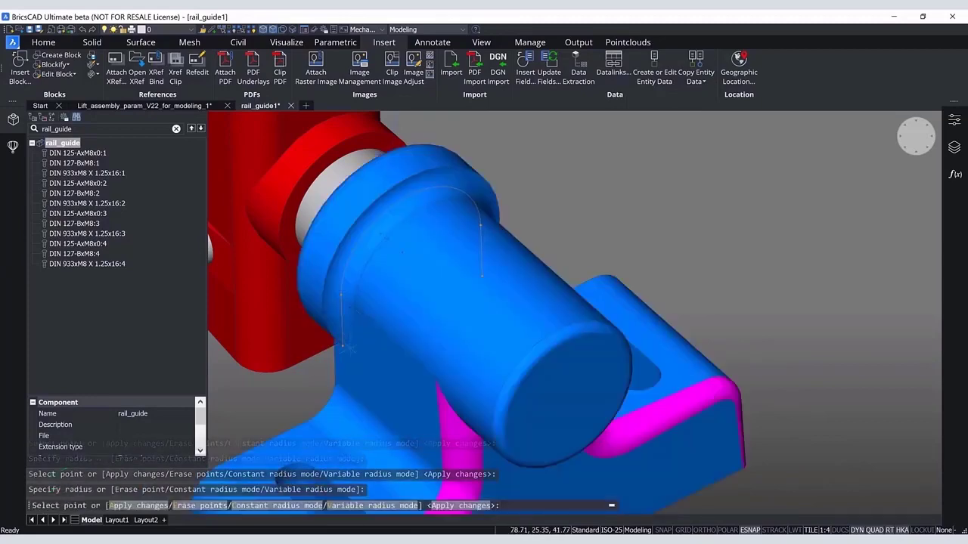
pyautogui.moveTo(359, 347); pyautogui.dragTo(386, 326, button='middle')
pyautogui.scroll(3, 363, 363)
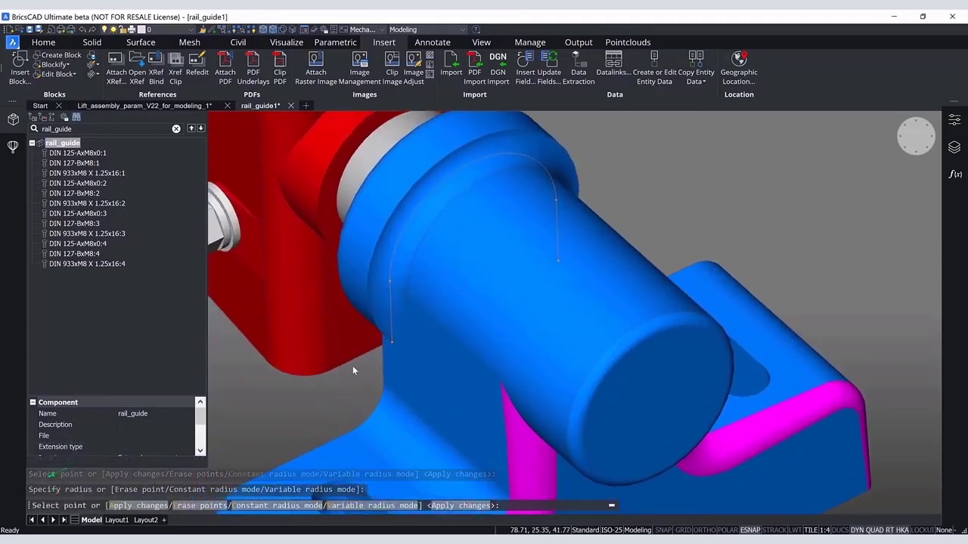
pyautogui.moveTo(352, 365); pyautogui.dragTo(434, 336, button='middle')
pyautogui.scroll(5, 435, 340)
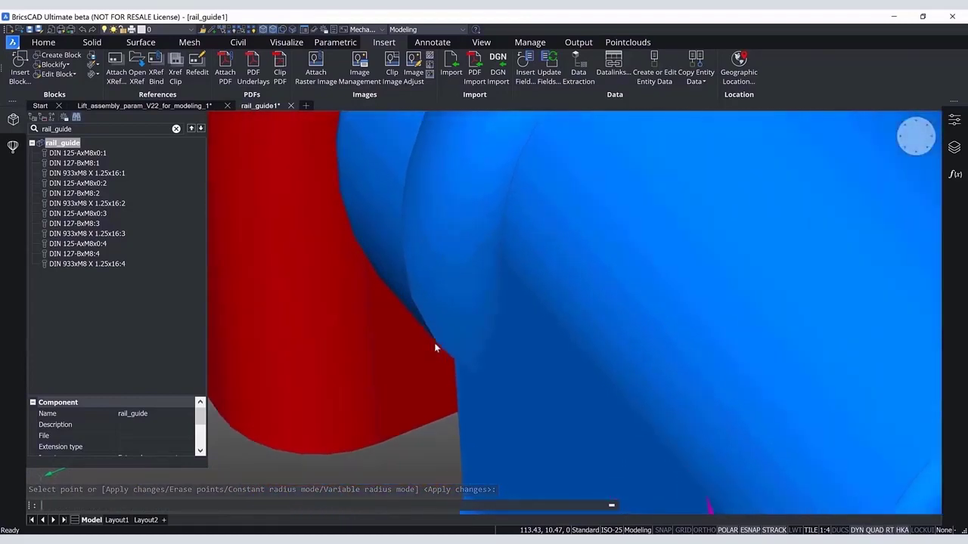
pyautogui.press('Return')
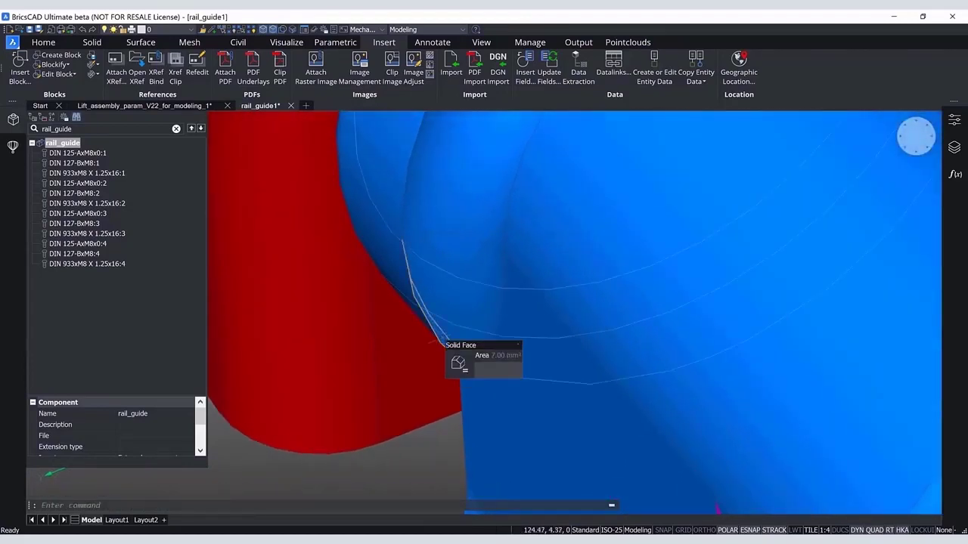
# Delete the small leftover sliver face beside each lower end of the new collar fillet.
pyautogui.press('Escape')
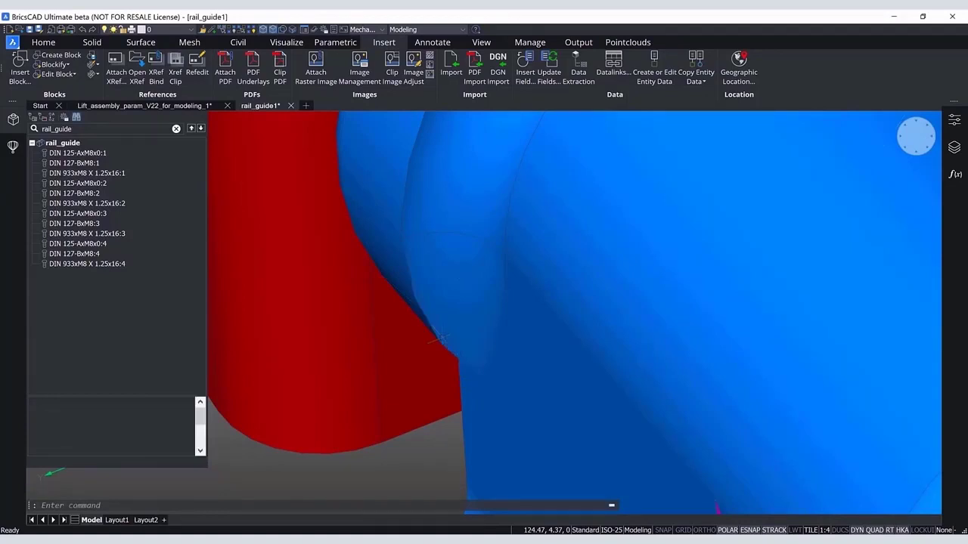
pyautogui.click(441, 340)
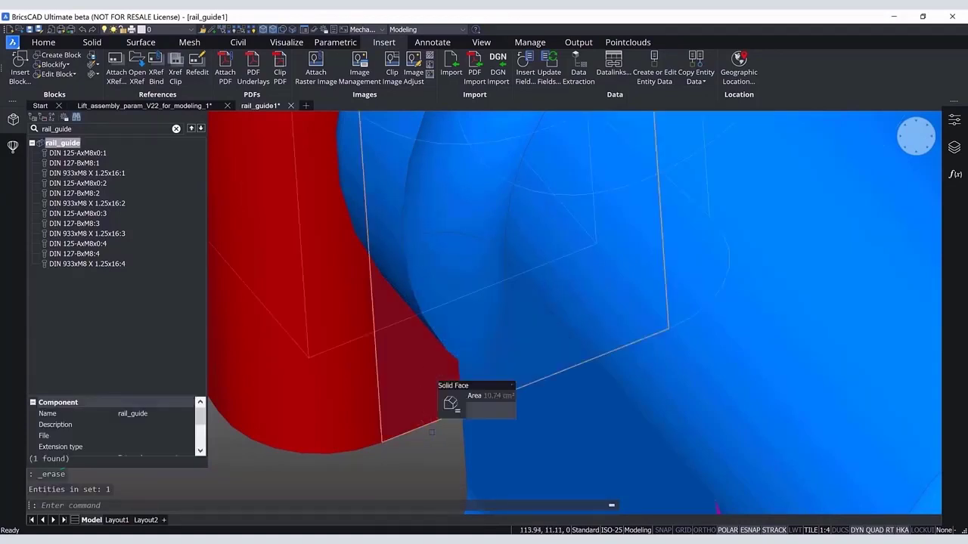
pyautogui.press('Delete')
pyautogui.keyDown('shift'); pyautogui.moveTo(408, 454); pyautogui.dragTo(636, 292, button='middle'); pyautogui.keyUp('shift')
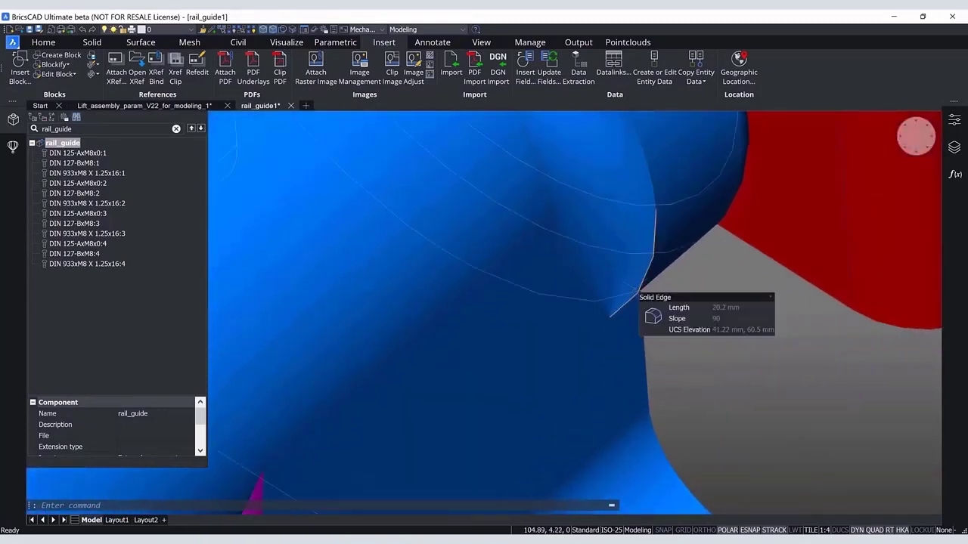
pyautogui.press('Escape')
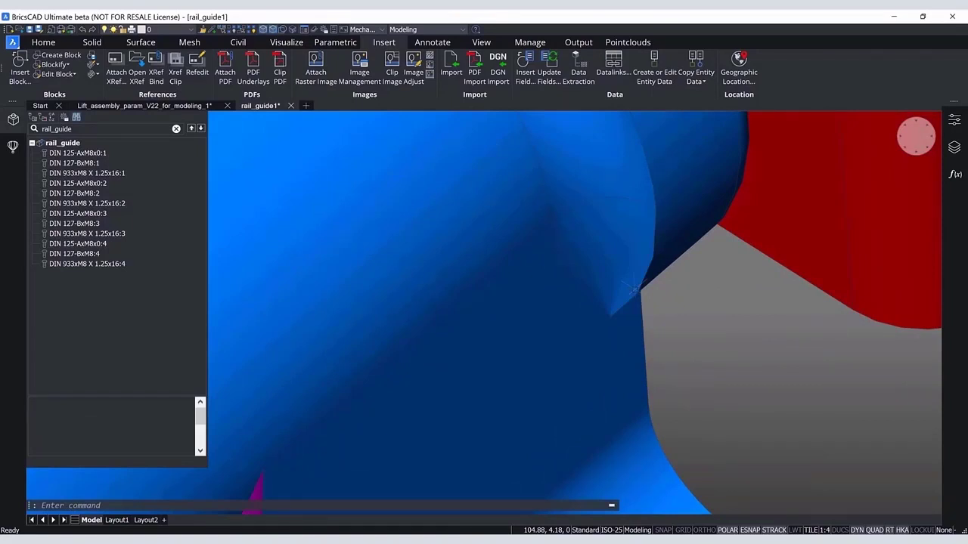
pyautogui.press('Delete')
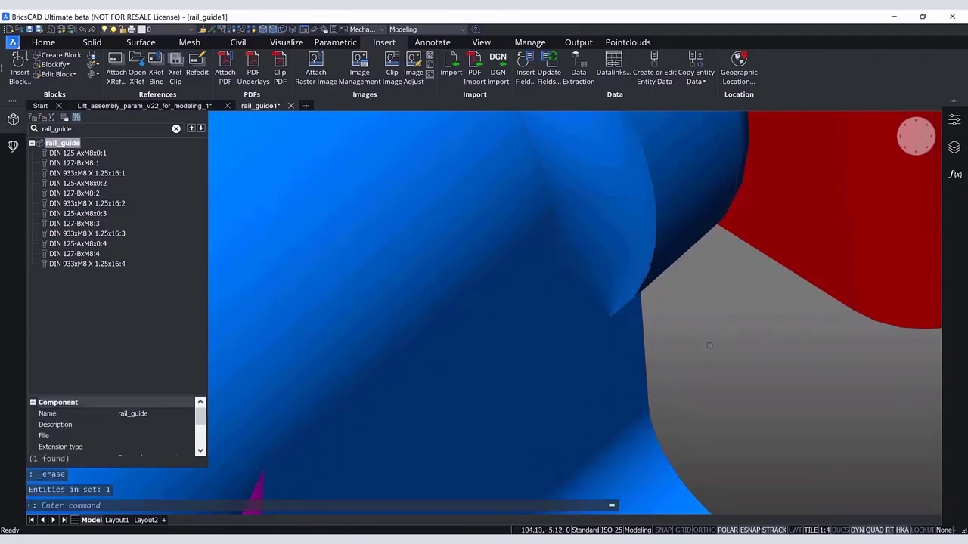
pyautogui.scroll(-5, 701, 345)
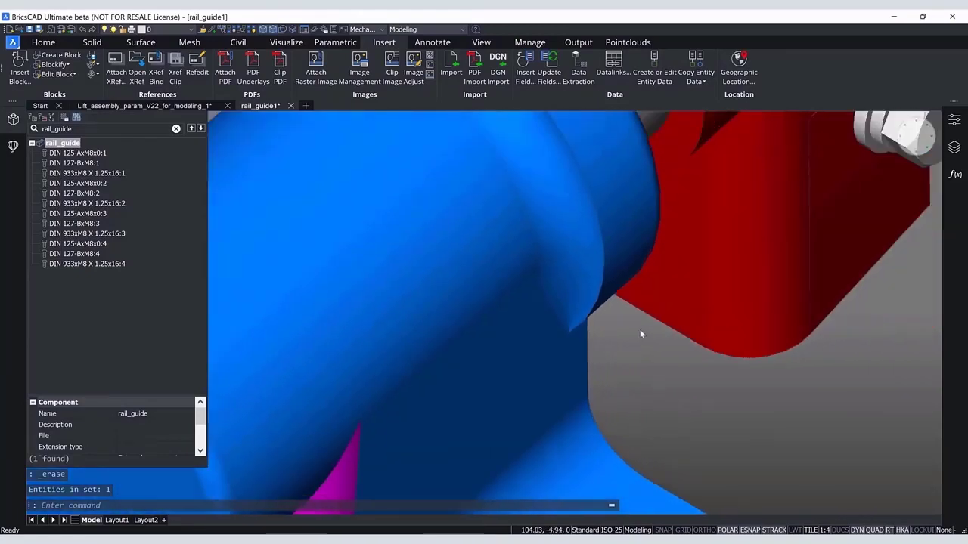
# Color the three fillet faces between the blue cylinder and its collar magenta.
pyautogui.press('Escape')
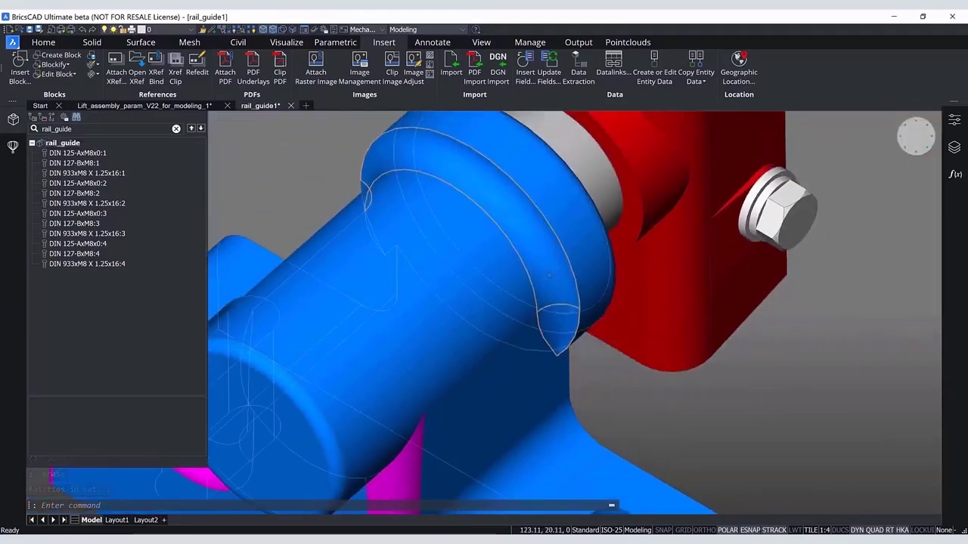
pyautogui.keyDown('shift'); pyautogui.moveTo(556, 284); pyautogui.dragTo(371, 309, button='middle'); pyautogui.keyUp('shift')
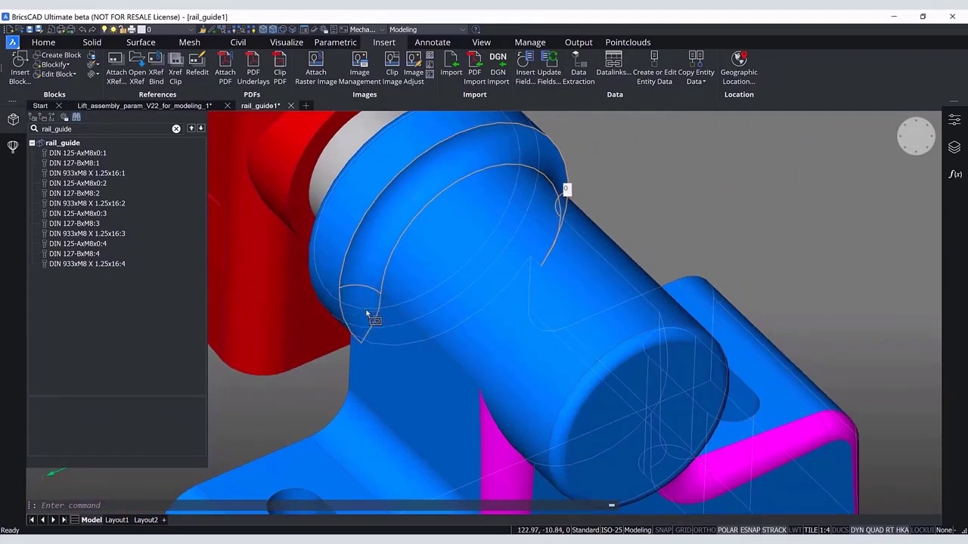
pyautogui.click(954, 120)
pyautogui.click(859, 145)
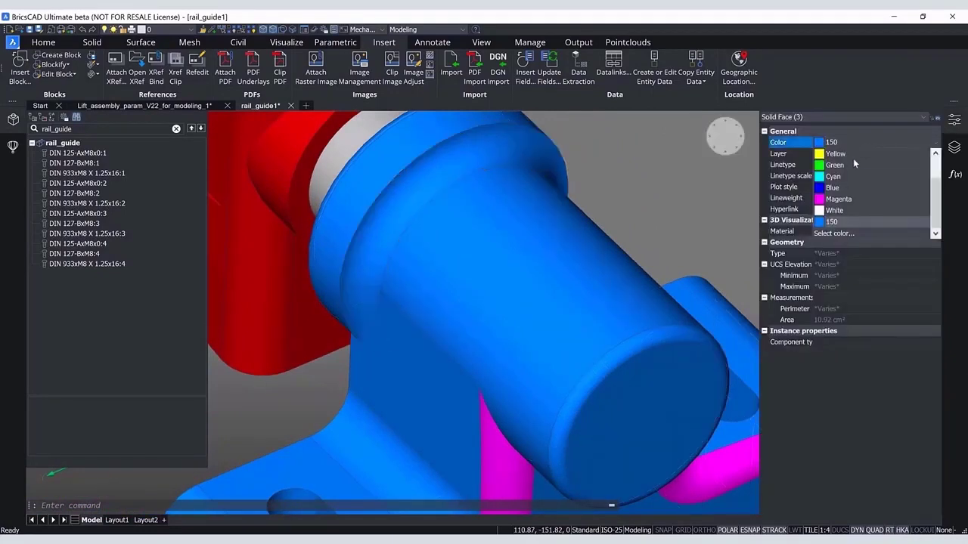
pyautogui.click(838, 203)
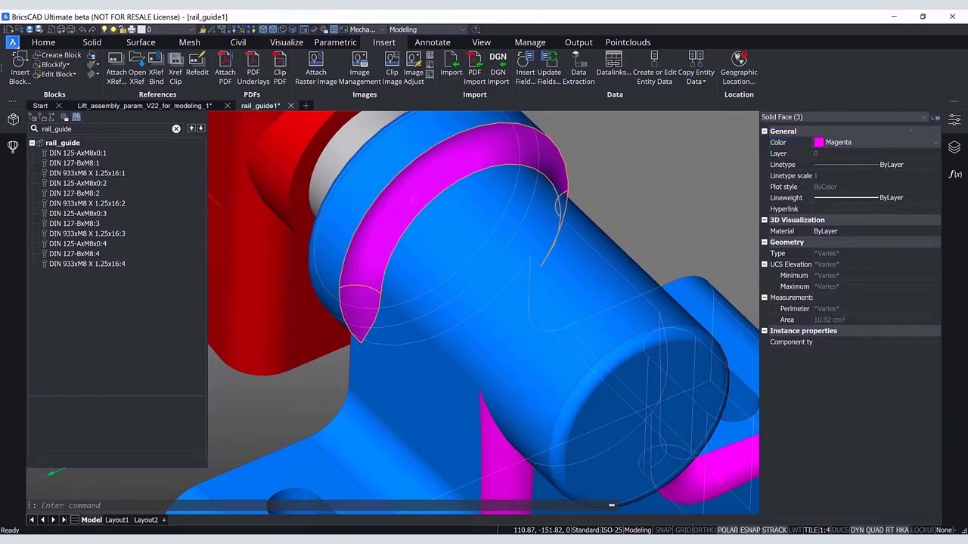
pyautogui.click(954, 120)
pyautogui.press('Escape')
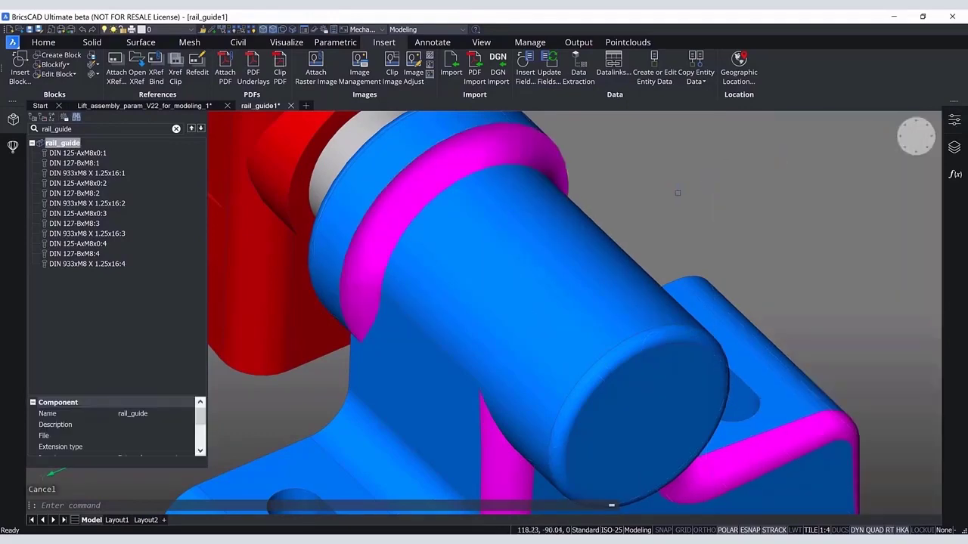
# Start an intermediate-radius fillet on the edge network where the red boss meets the upright housing, with constant radius 5.
pyautogui.scroll(-5, 680, 192)
pyautogui.scroll(-4, 720, 243)
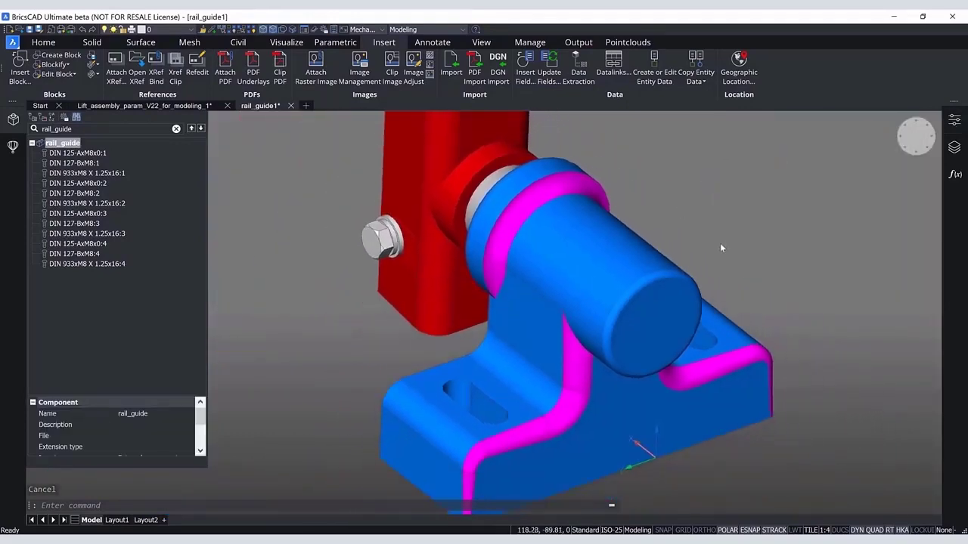
pyautogui.keyDown('shift'); pyautogui.moveTo(704, 249); pyautogui.dragTo(629, 259, button='middle'); pyautogui.keyUp('shift')
pyautogui.keyDown('shift'); pyautogui.moveTo(783, 227); pyautogui.dragTo(657, 377, button='middle'); pyautogui.keyUp('shift')
pyautogui.scroll(1, 658, 377)
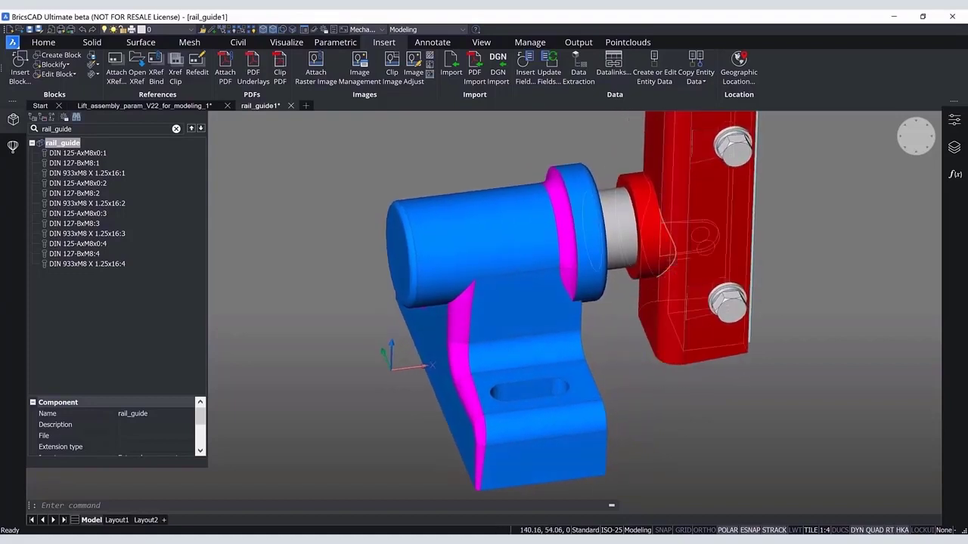
pyautogui.click(676, 255)
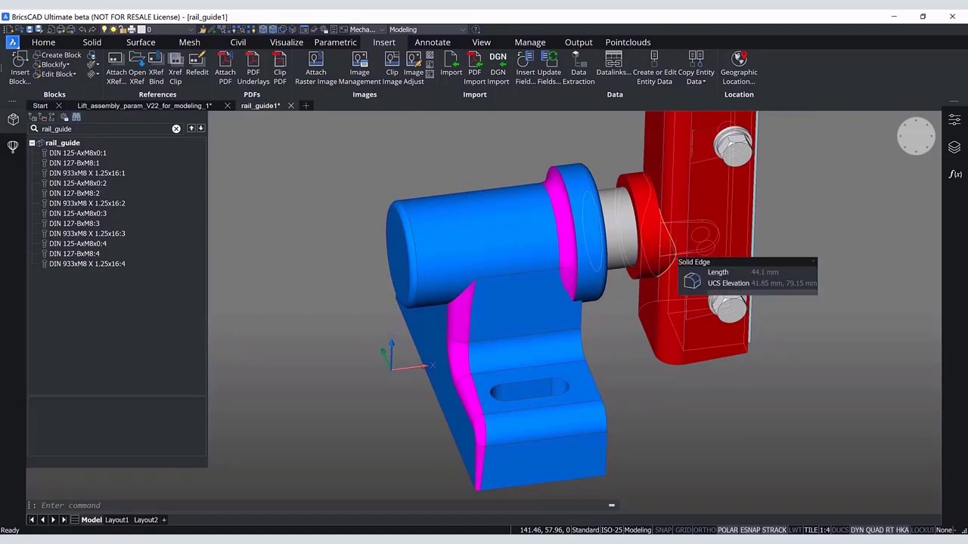
pyautogui.keyDown('shift'); pyautogui.moveTo(675, 255); pyautogui.dragTo(756, 277, button='middle'); pyautogui.keyUp('shift')
pyautogui.moveTo(772, 300)
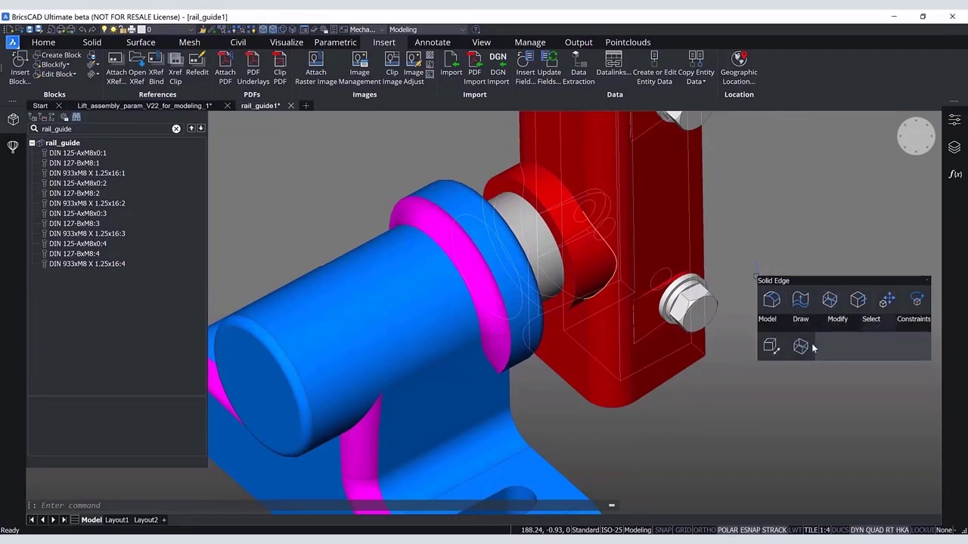
pyautogui.click(806, 346)
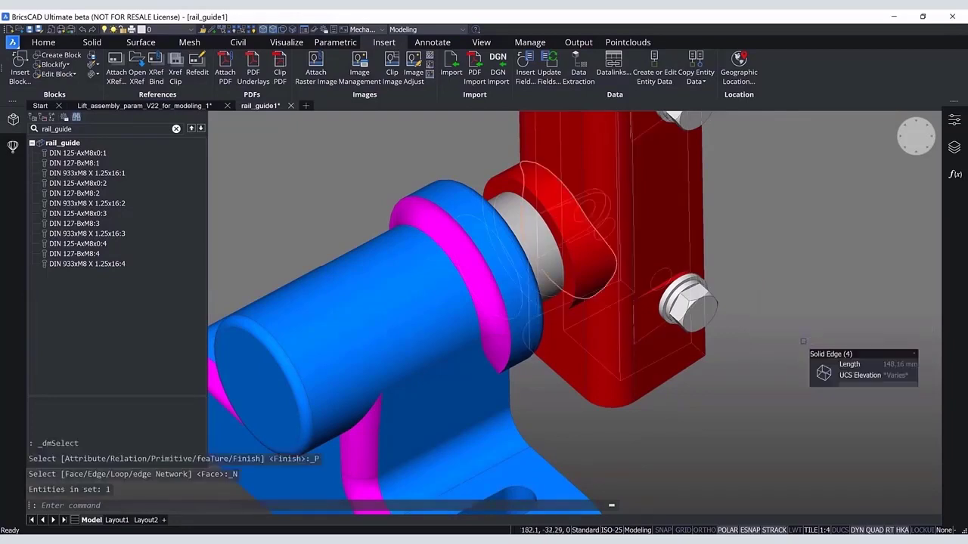
pyautogui.keyDown('shift'); pyautogui.moveTo(806, 347); pyautogui.dragTo(761, 308, button='middle'); pyautogui.keyUp('shift')
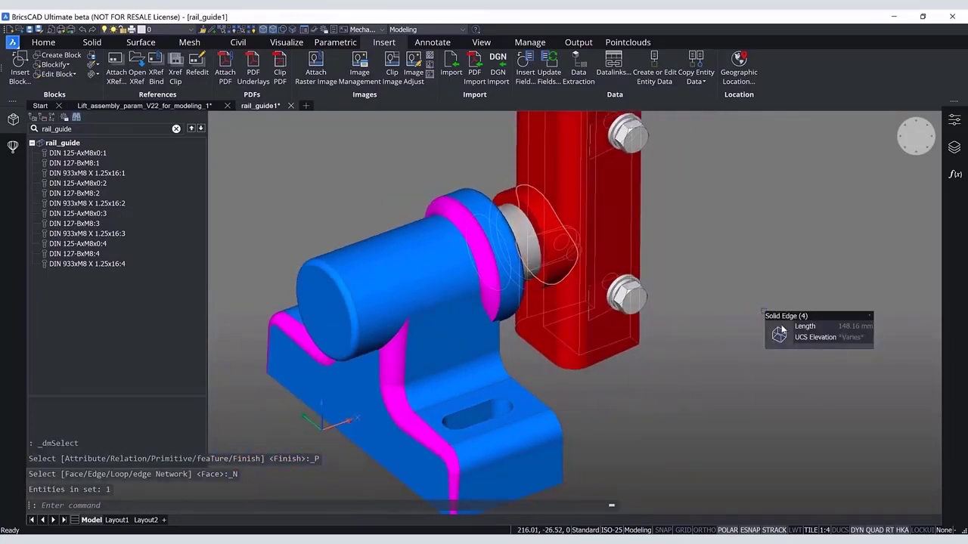
pyautogui.click(804, 338)
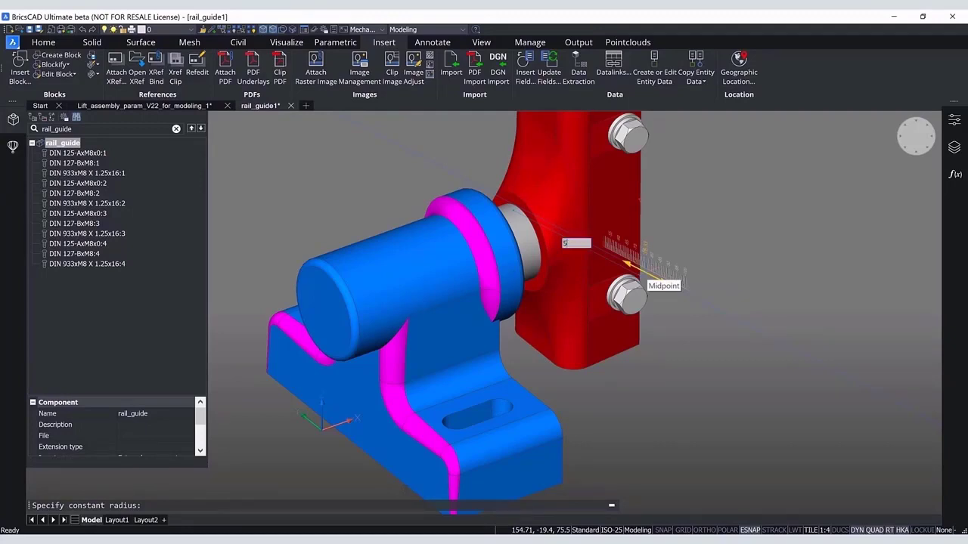
pyautogui.press('Return')
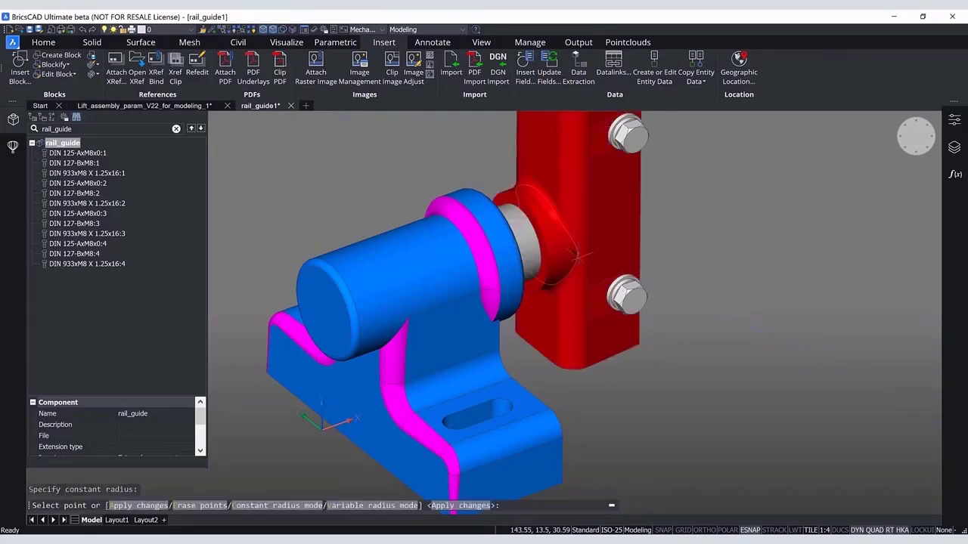
# Add radius points on the two opposite lateral sides of the red boss's edge loop.
pyautogui.press('Return')
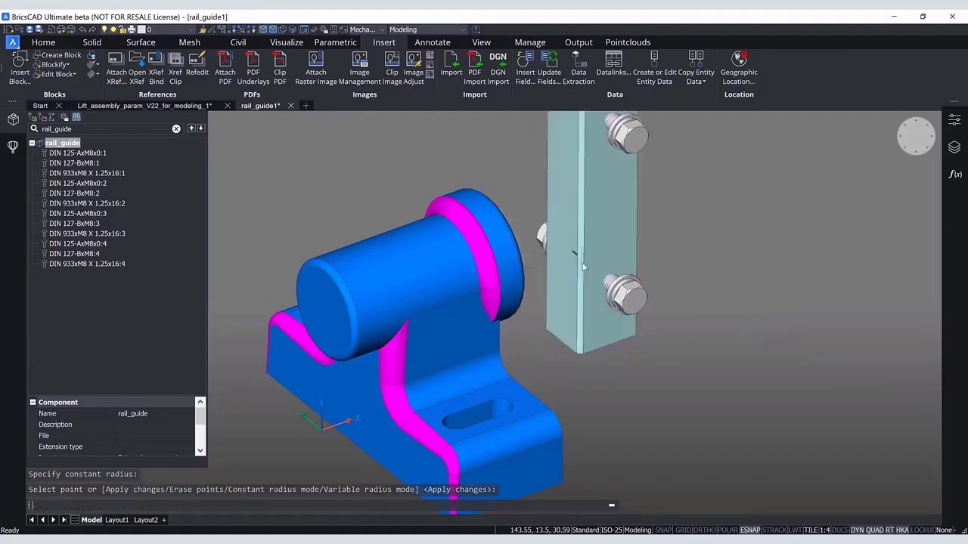
pyautogui.click(583, 267)
pyautogui.keyDown('shift'); pyautogui.moveTo(576, 284); pyautogui.dragTo(351, 278, button='middle'); pyautogui.keyUp('shift')
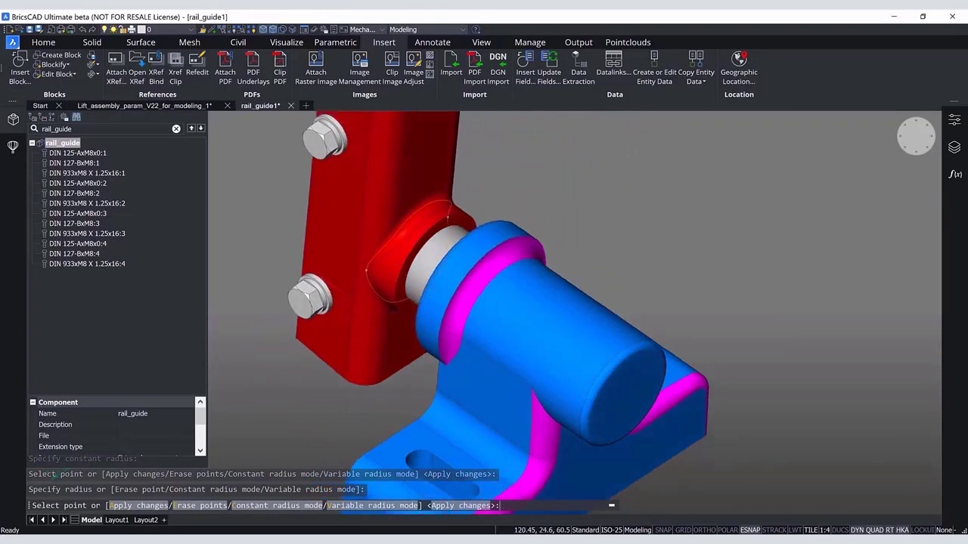
pyautogui.click(352, 277)
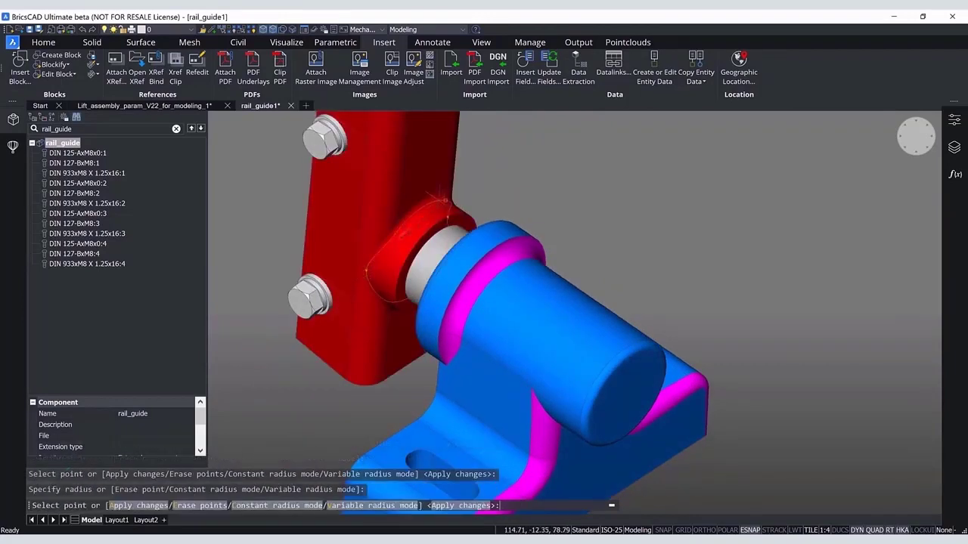
# Add radius points at the upper and lower midpoints of the red boss's edge loop and apply the fillet.
pyautogui.keyDown('shift'); pyautogui.moveTo(443, 216); pyautogui.dragTo(480, 199, button='middle'); pyautogui.keyUp('shift')
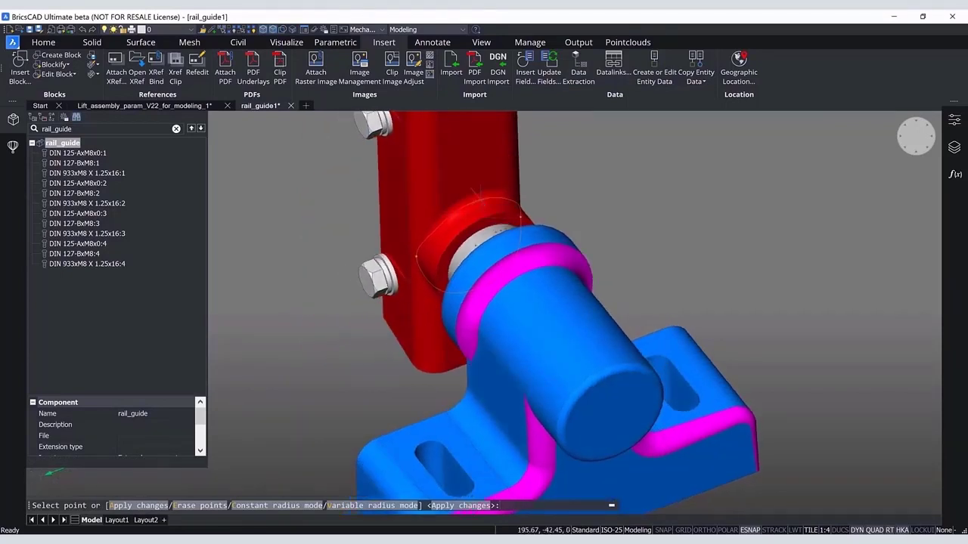
pyautogui.click(480, 201)
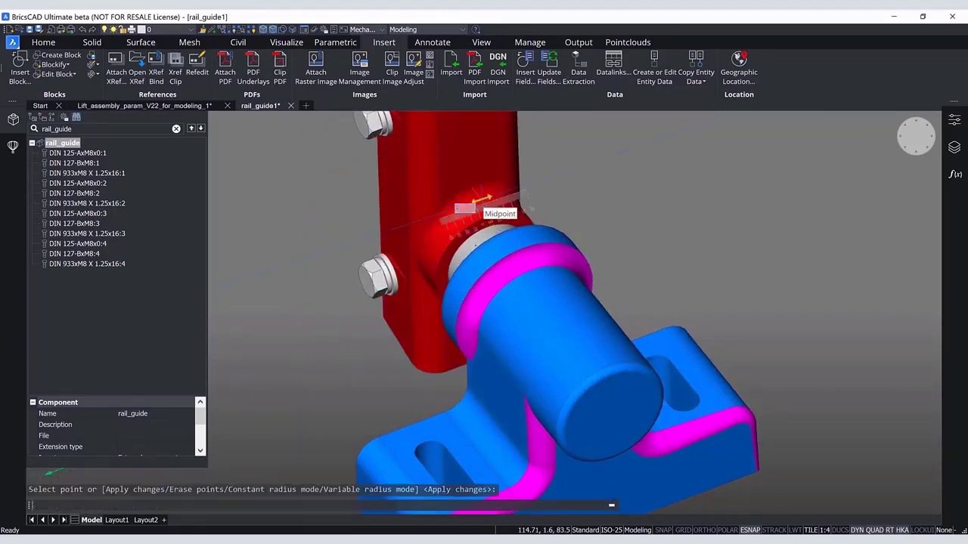
pyautogui.press('Return')
pyautogui.keyDown('shift'); pyautogui.moveTo(477, 200); pyautogui.dragTo(427, 344, button='middle'); pyautogui.keyUp('shift')
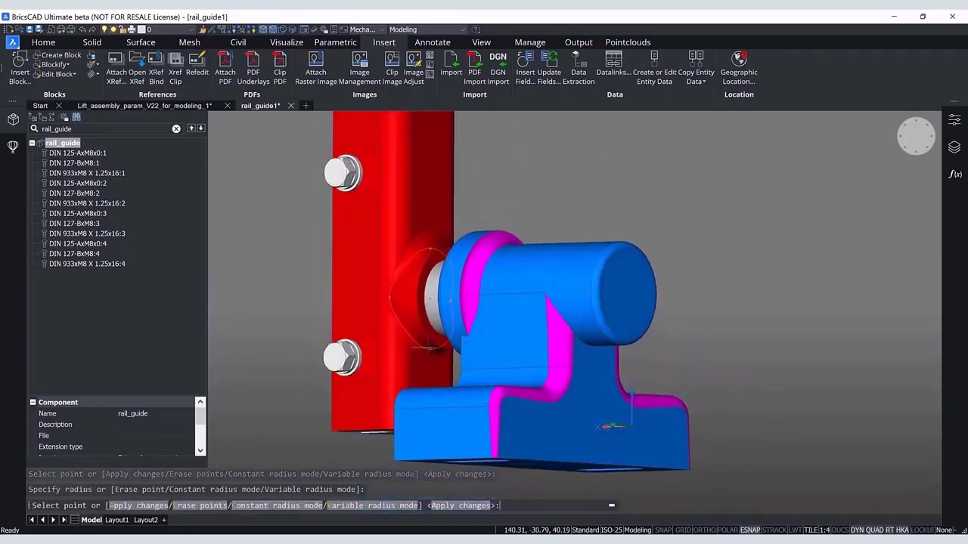
pyautogui.click(427, 344)
pyautogui.press('Return')
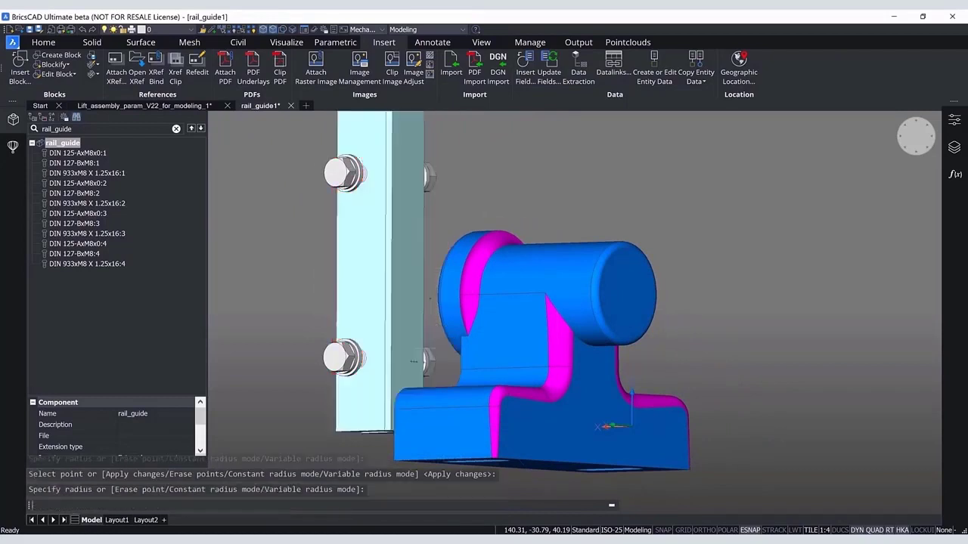
pyautogui.keyDown('shift'); pyautogui.moveTo(502, 278); pyautogui.dragTo(507, 353, button='middle'); pyautogui.keyUp('shift')
pyautogui.keyDown('shift'); pyautogui.moveTo(546, 184); pyautogui.dragTo(580, 207, button='middle'); pyautogui.keyUp('shift')
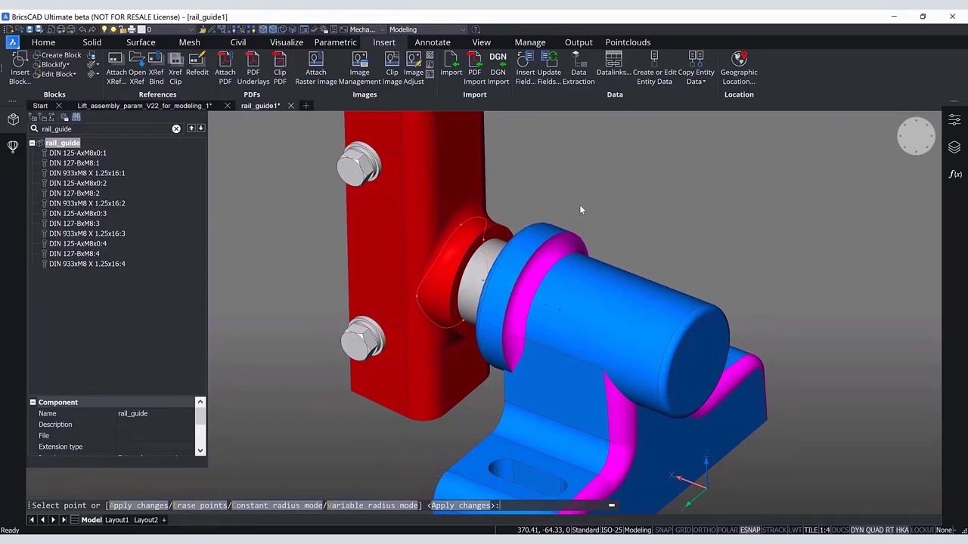
pyautogui.press('Return')
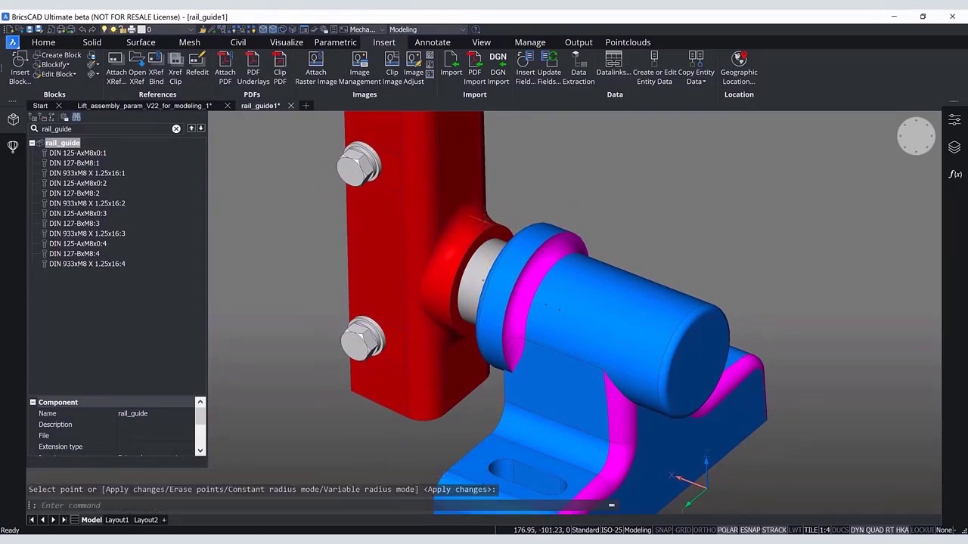
# Color the four fillet faces around the red boss where it meets the upright housing magenta.
pyautogui.click(468, 218)
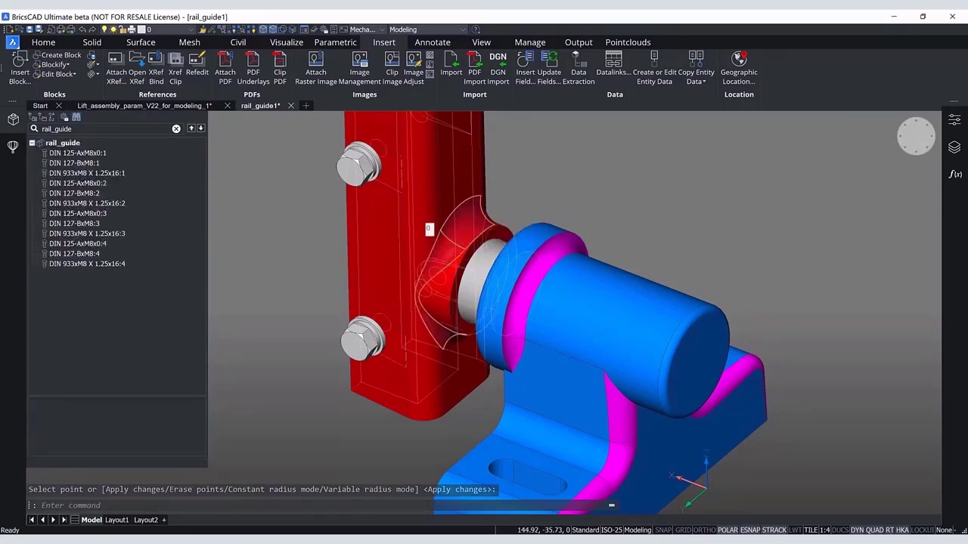
pyautogui.keyDown('shift'); pyautogui.moveTo(448, 362); pyautogui.dragTo(459, 346, button='middle'); pyautogui.keyUp('shift')
pyautogui.click(460, 345)
pyautogui.keyDown('shift'); pyautogui.moveTo(717, 314); pyautogui.dragTo(472, 244, button='middle'); pyautogui.keyUp('shift')
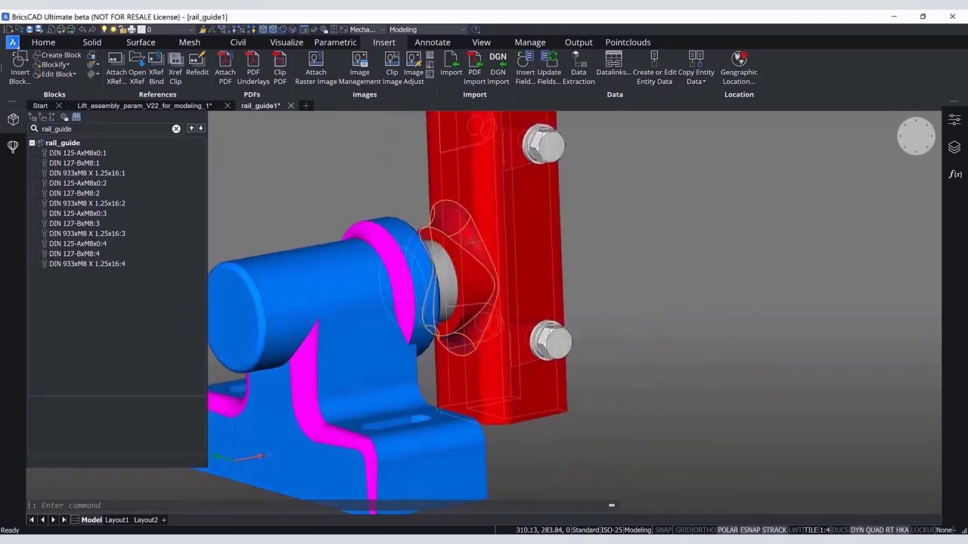
pyautogui.click(956, 122)
pyautogui.click(871, 139)
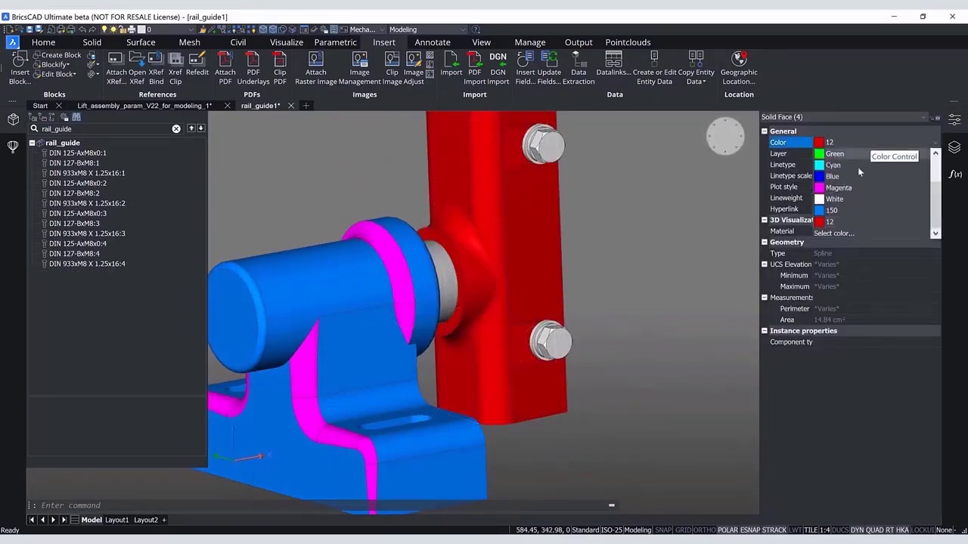
pyautogui.click(847, 186)
pyautogui.click(954, 121)
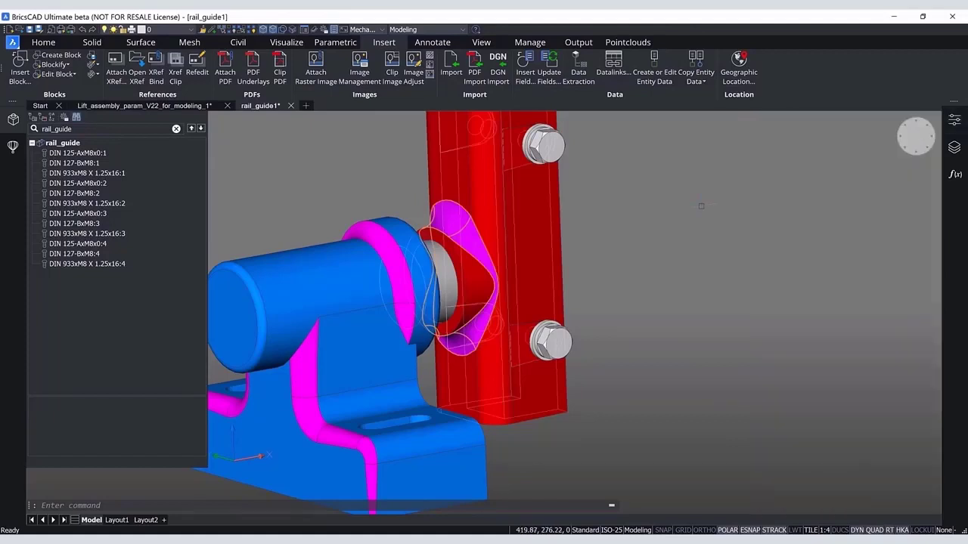
pyautogui.press('Escape')
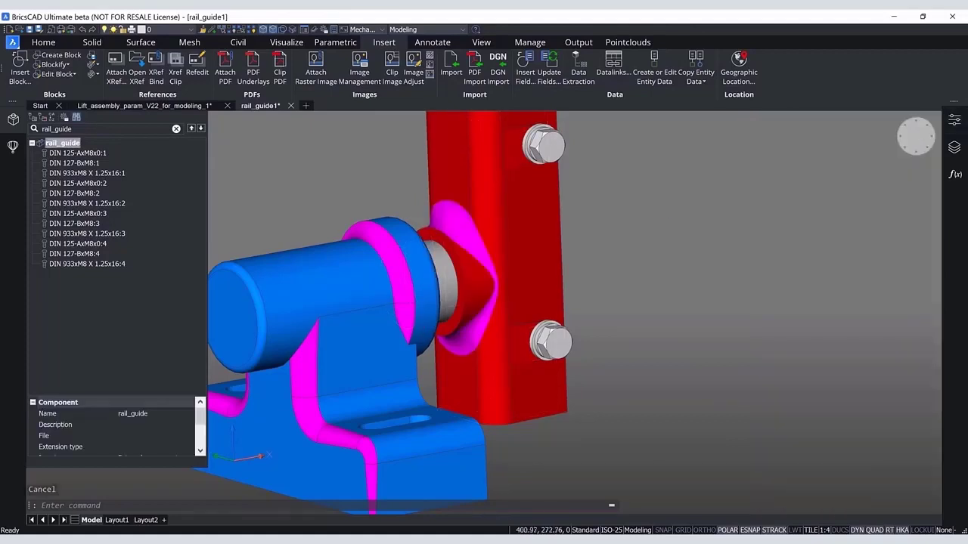
# Save the drawing as rail_guide_new.dwg in the Saved Models folder under BricsCAD Events, Summit 2021, replacing the existing file.
pyautogui.keyDown('shift'); pyautogui.moveTo(649, 219); pyautogui.dragTo(892, 254, button='middle'); pyautogui.keyUp('shift')
pyautogui.middleClick(724, 247)
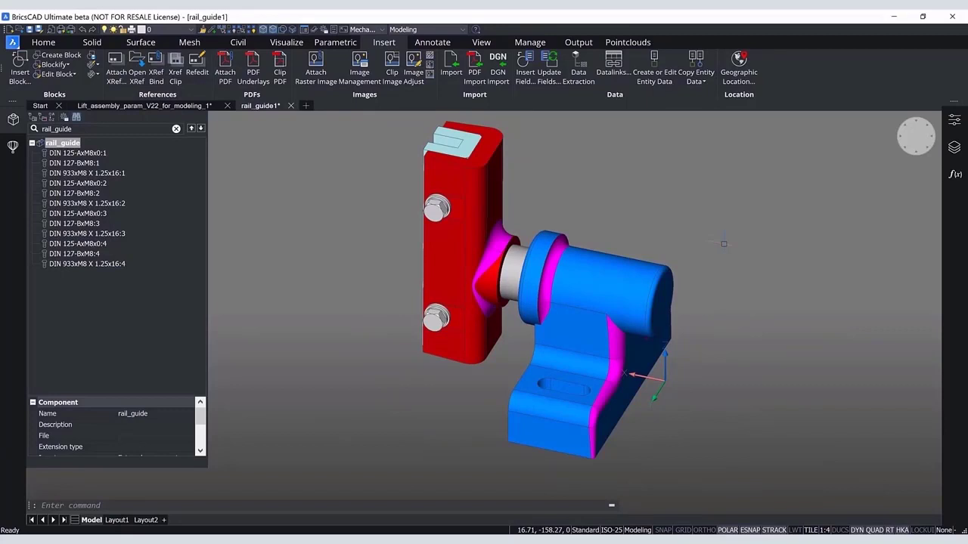
pyautogui.click(38, 32)
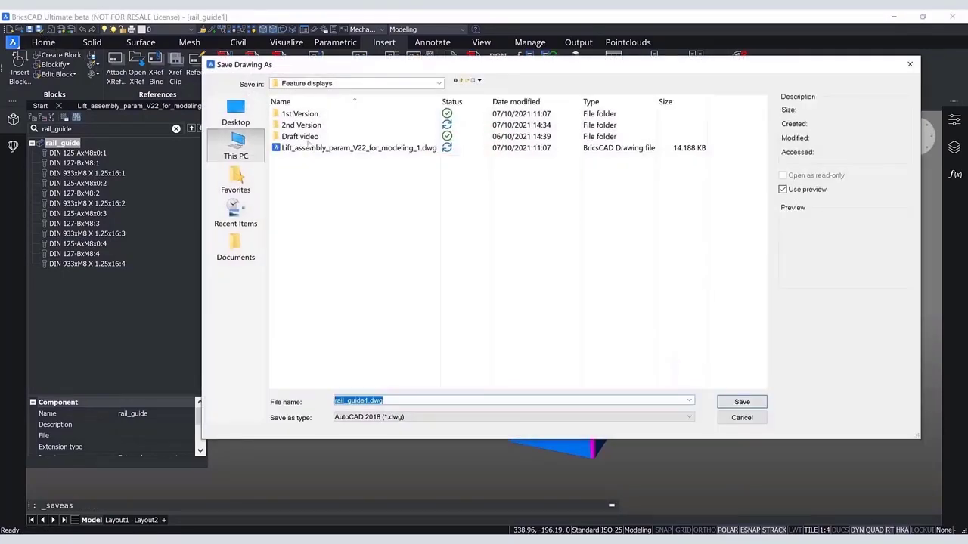
pyautogui.click(235, 148)
pyautogui.doubleClick(544, 129)
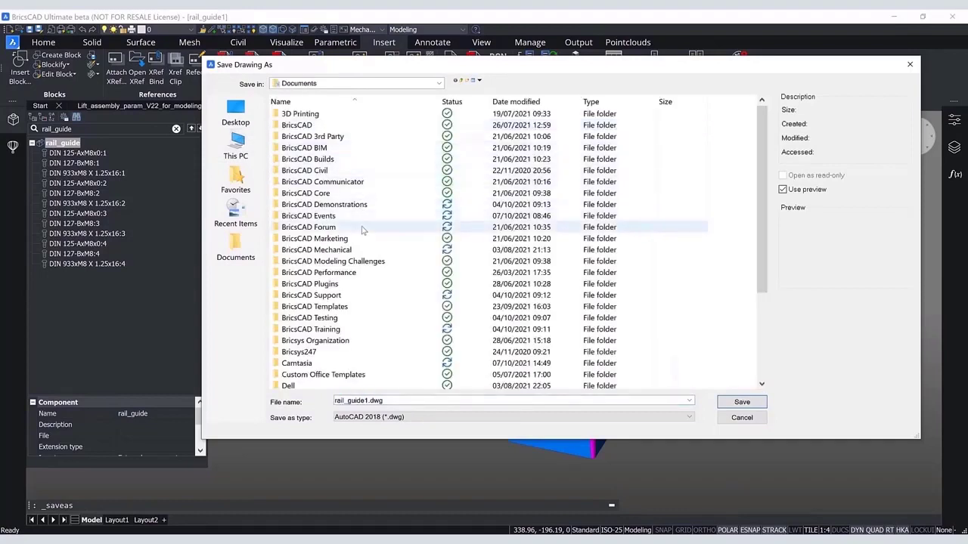
pyautogui.doubleClick(366, 217)
pyautogui.click(339, 127)
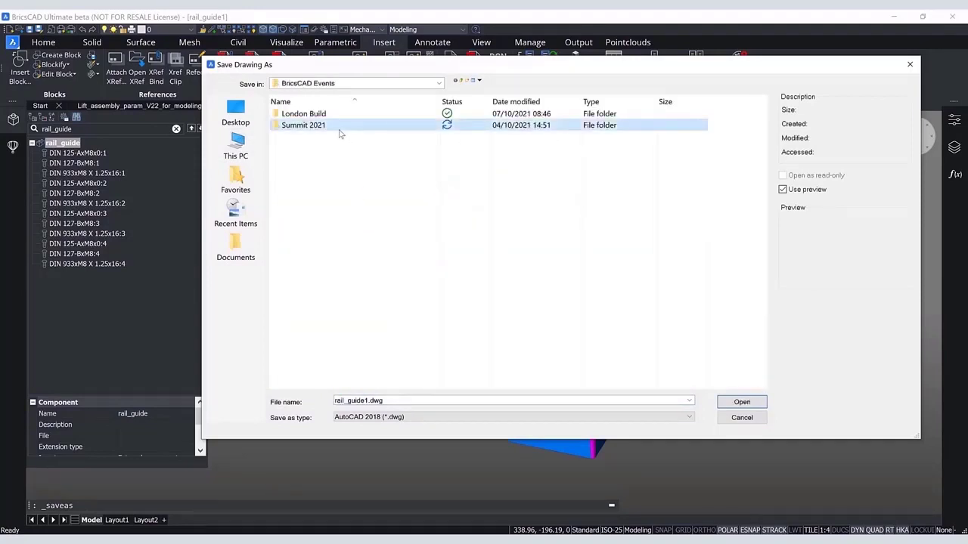
pyautogui.doubleClick(339, 127)
pyautogui.doubleClick(337, 137)
pyautogui.doubleClick(340, 125)
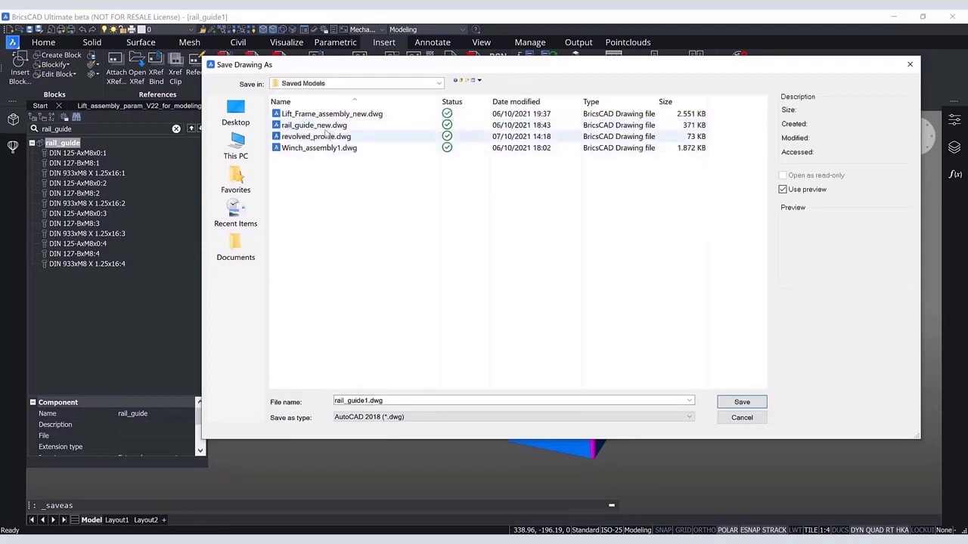
pyautogui.click(325, 126)
pyautogui.click(753, 407)
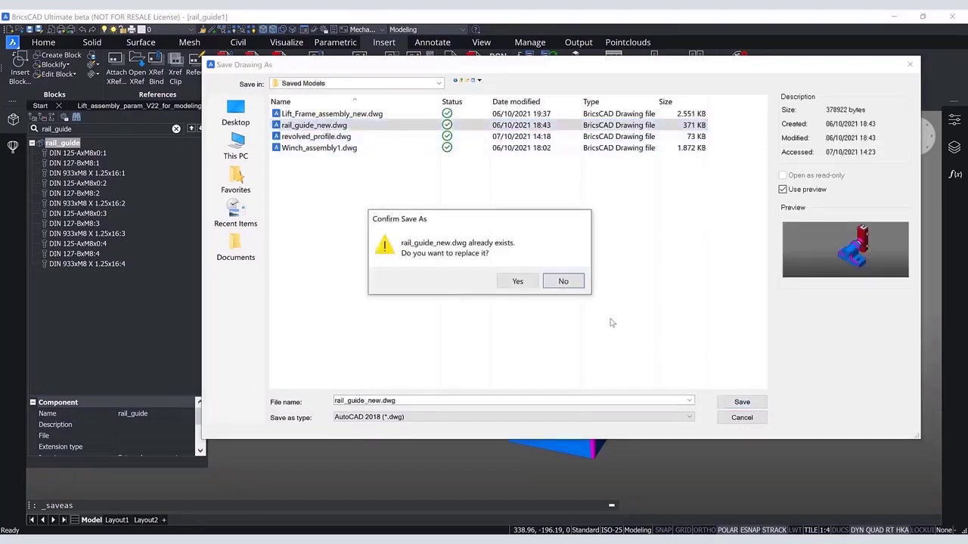
pyautogui.click(515, 281)
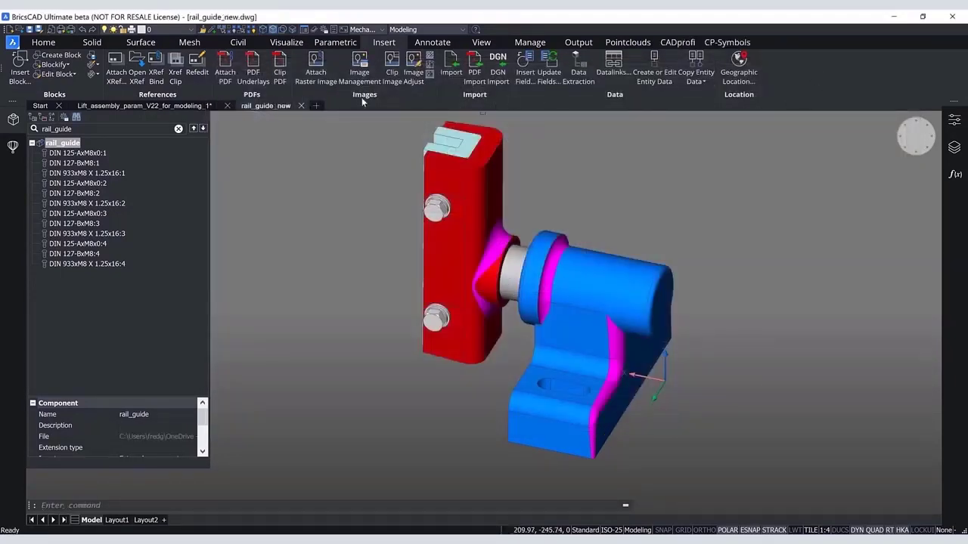
# Switch to the Lift_assembly_param_V22_for_modeling_1 drawing and find the rail_guide:1 component under Lift_Frame_assembly:1.
pyautogui.click(155, 107)
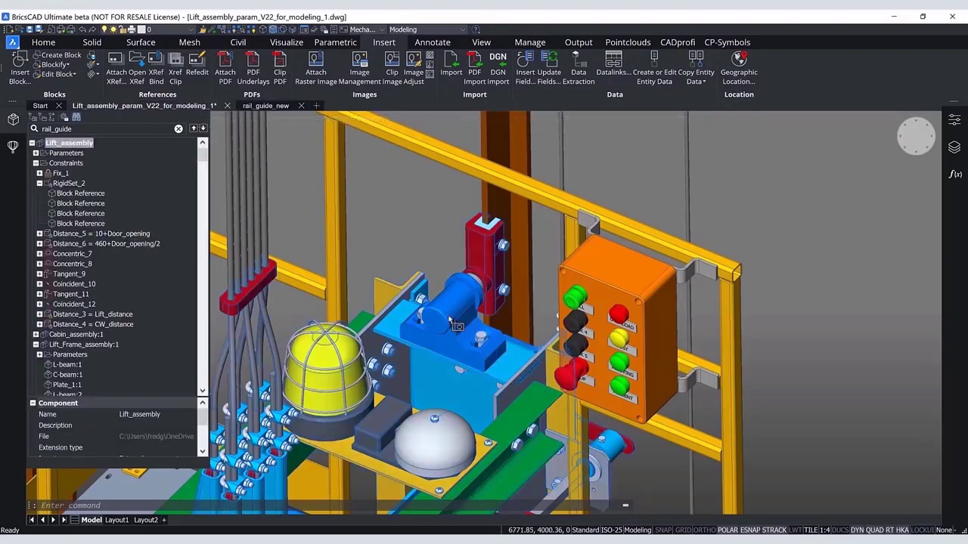
pyautogui.click(83, 344)
pyautogui.scroll(-2, 85, 330)
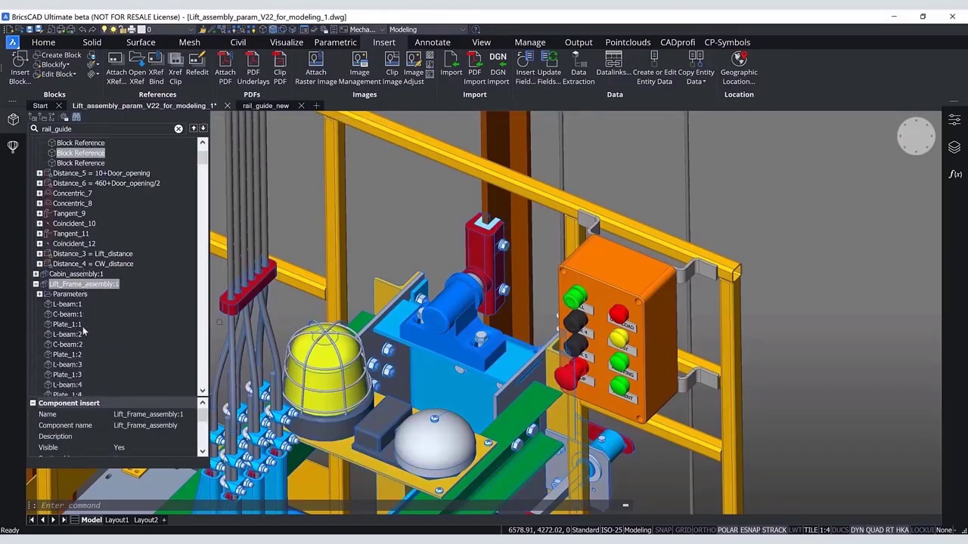
pyautogui.scroll(-2, 85, 330)
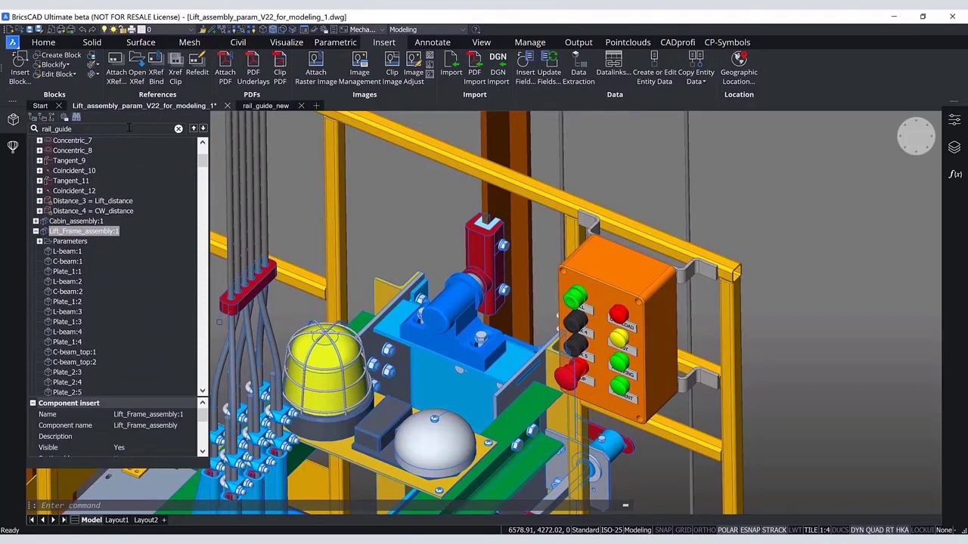
pyautogui.press('Return')
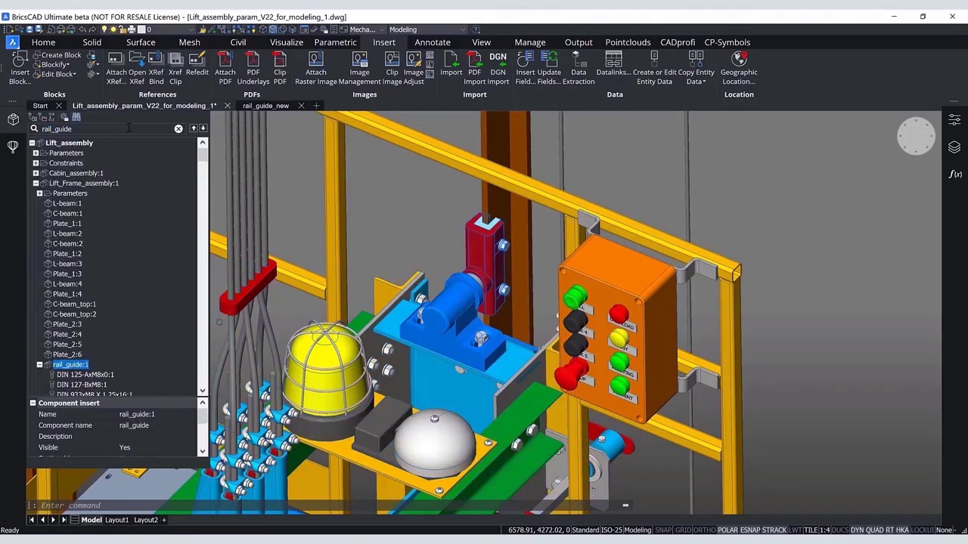
# Replace the rail_guide:1 component with rail_guide_new.dwg from the Saved Models folder under BricsCAD Events, Summit 2021.
pyautogui.rightClick(66, 370)
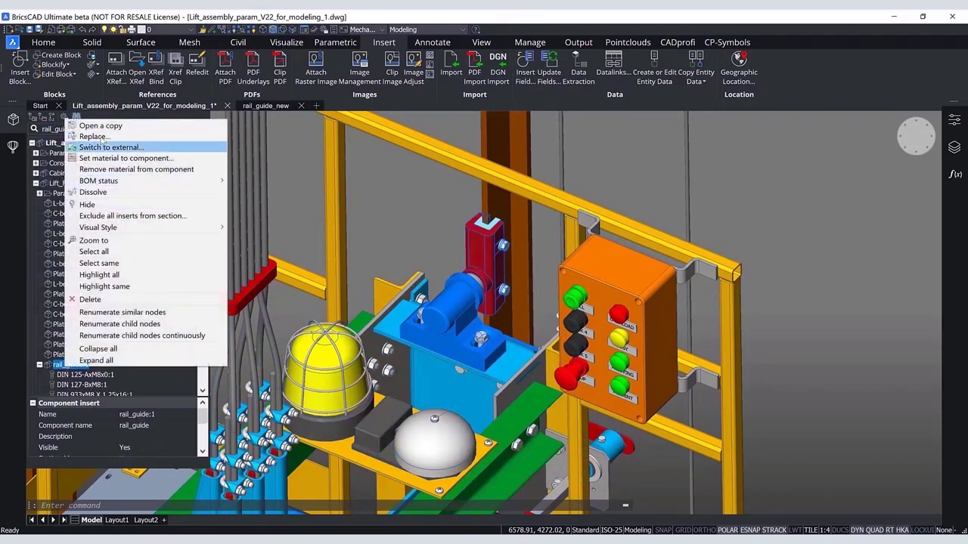
pyautogui.click(99, 134)
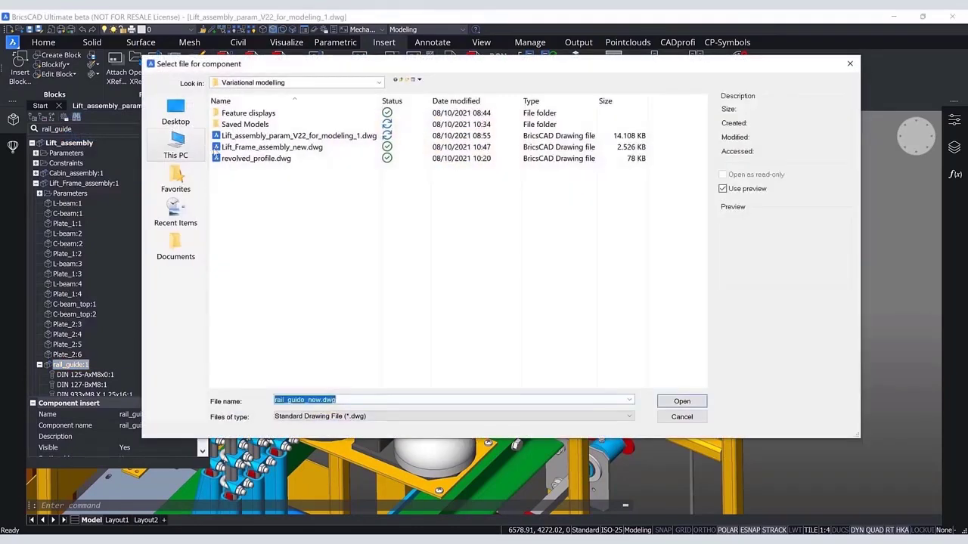
pyautogui.click(181, 145)
pyautogui.doubleClick(510, 129)
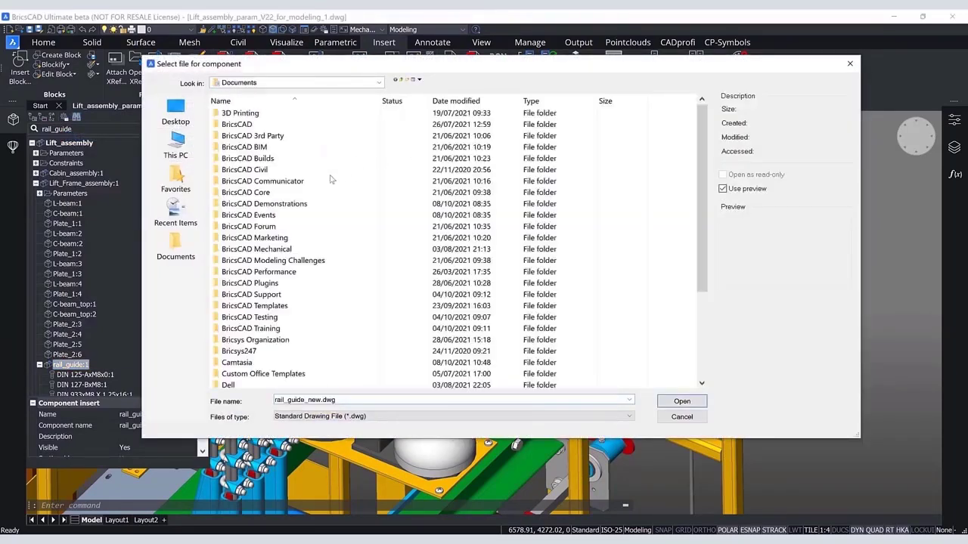
pyautogui.doubleClick(291, 217)
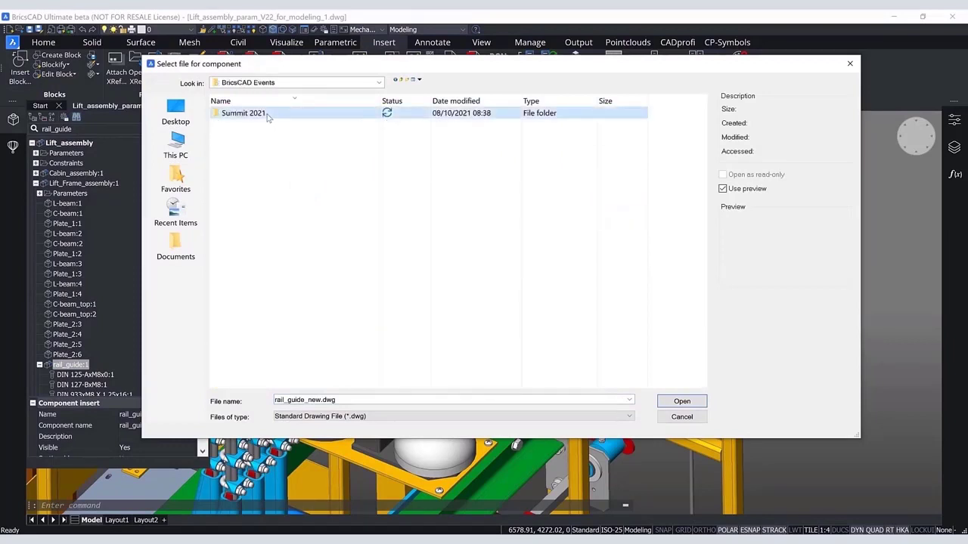
pyautogui.doubleClick(267, 114)
pyautogui.doubleClick(268, 115)
pyautogui.doubleClick(263, 126)
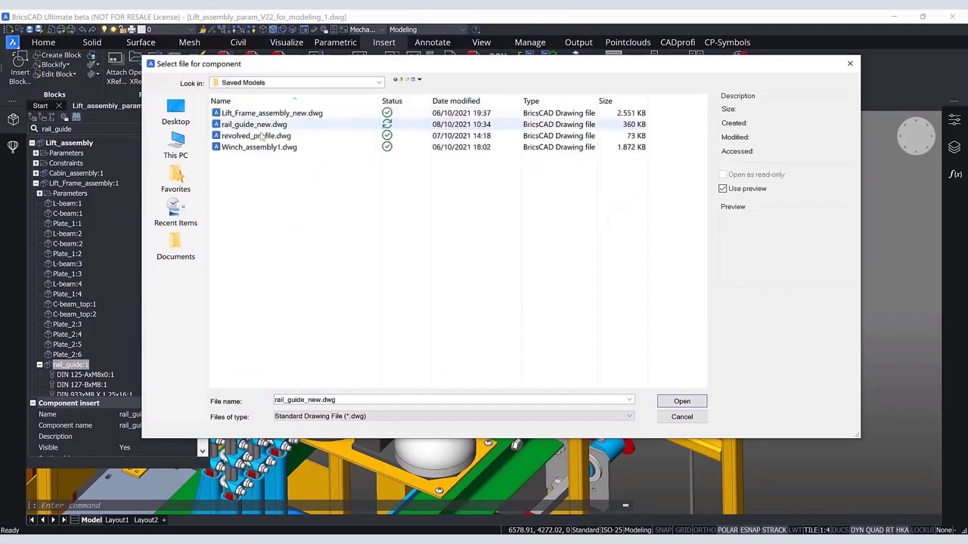
pyautogui.click(682, 401)
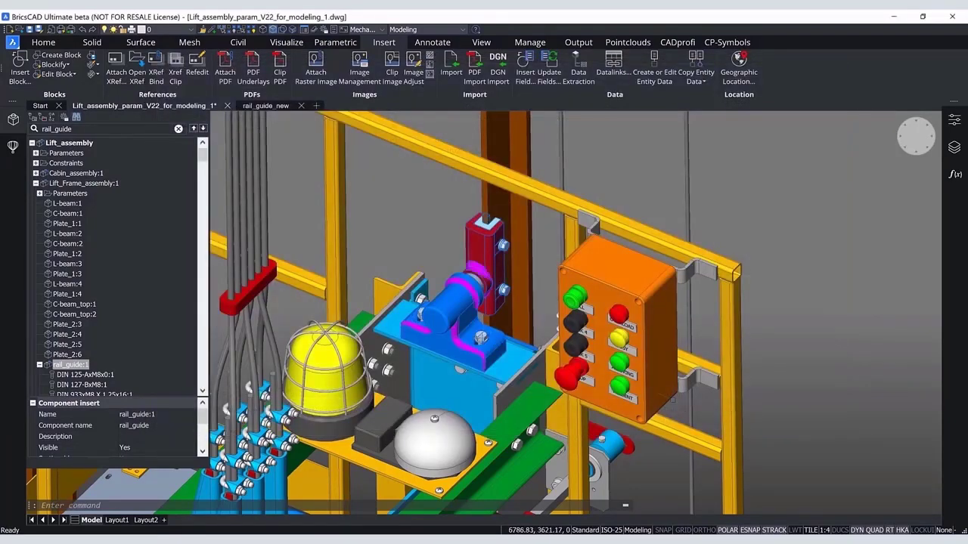
pyautogui.press('Escape')
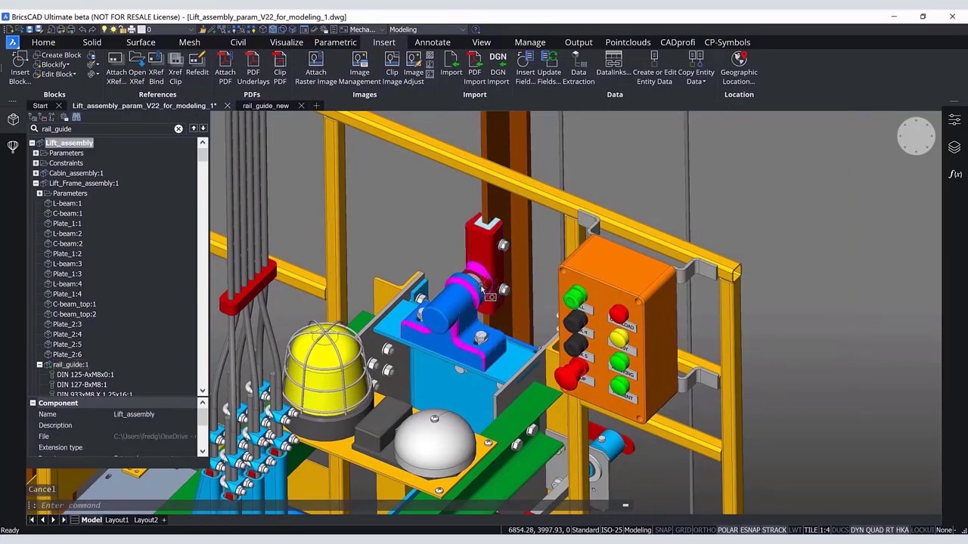
# Open a copy of the Lift_Frame_assembly:1 component as a separate drawing.
pyautogui.keyDown('shift'); pyautogui.moveTo(550, 395); pyautogui.dragTo(569, 394, button='middle'); pyautogui.keyUp('shift')
pyautogui.scroll(5, 569, 393)
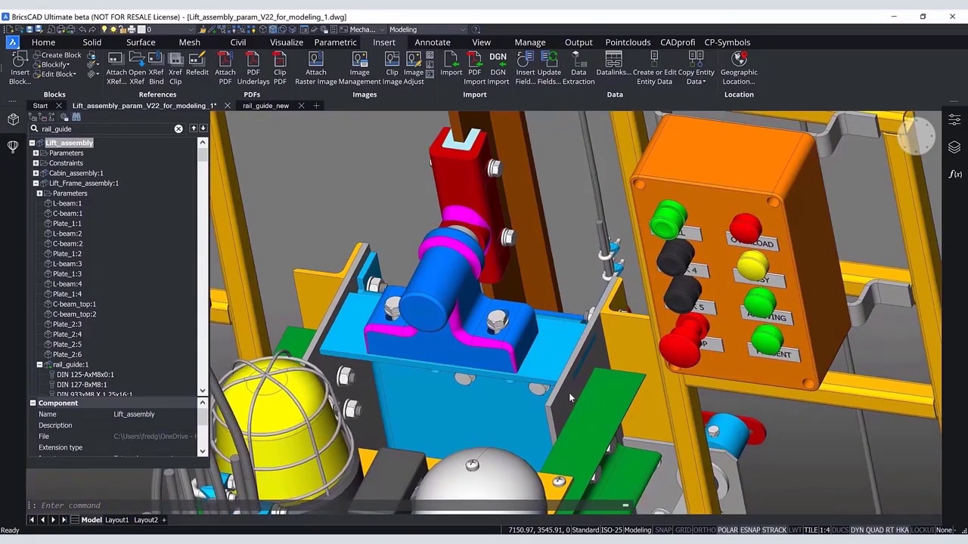
pyautogui.keyDown('shift'); pyautogui.moveTo(569, 392); pyautogui.dragTo(568, 392, button='middle'); pyautogui.keyUp('shift')
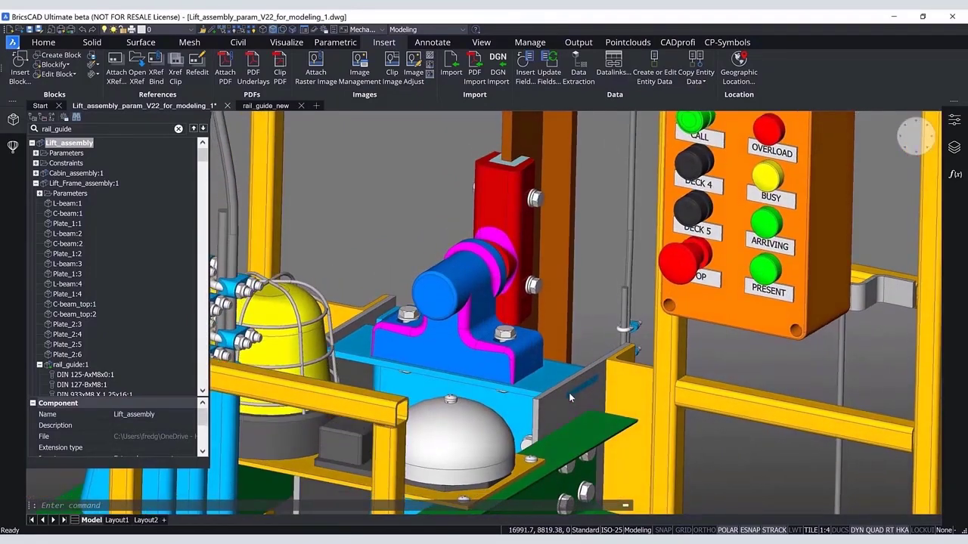
pyautogui.click(106, 184)
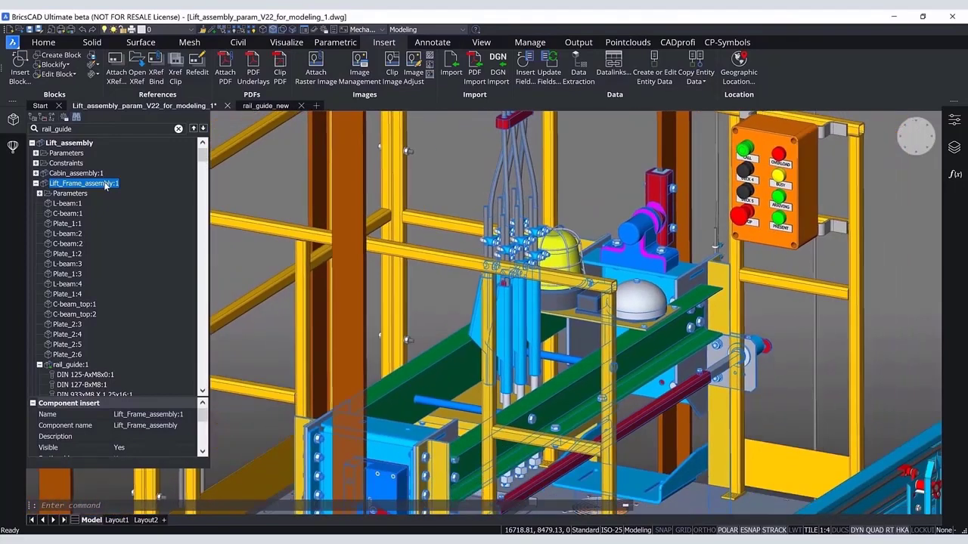
pyautogui.rightClick(106, 184)
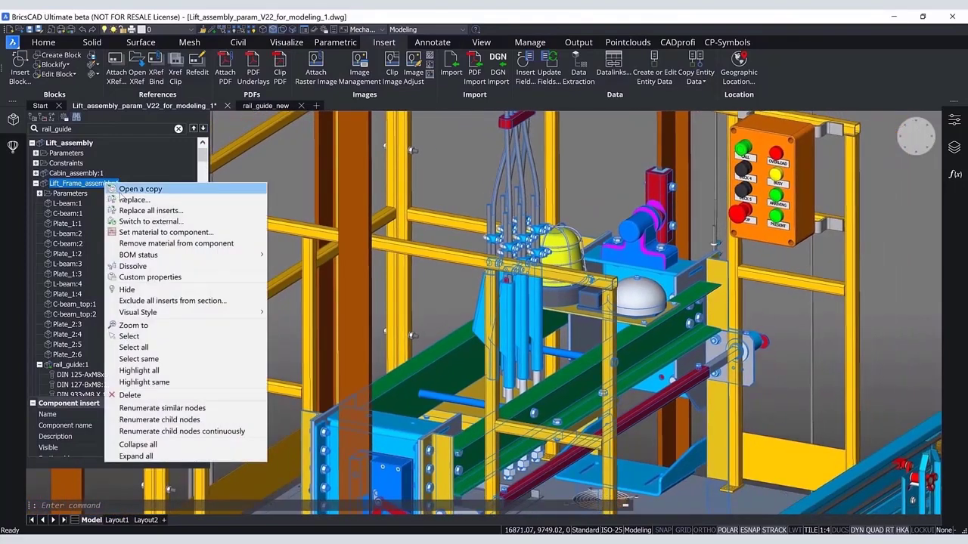
pyautogui.click(119, 190)
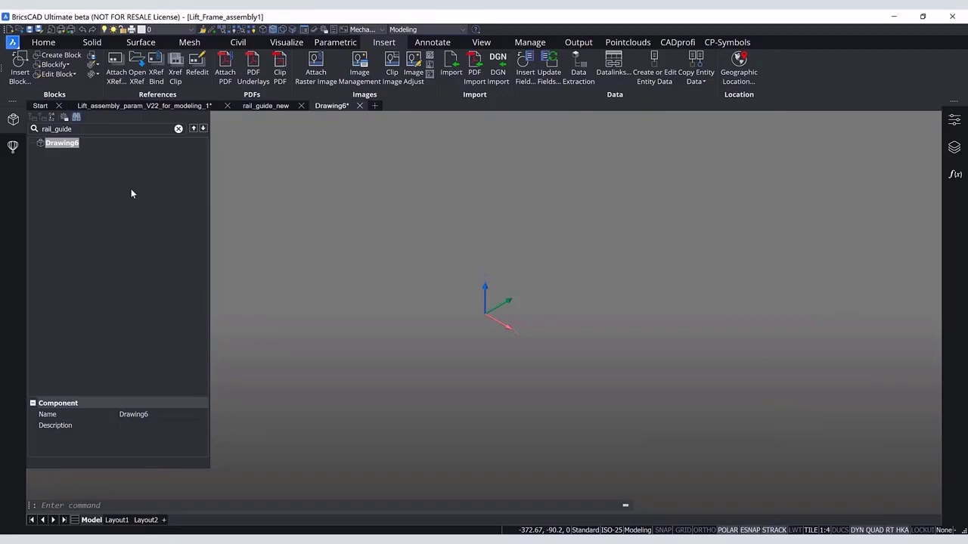
# Select the rail guide at the frame's top end and examine the empty mounting plates at the opposite top end and the frame's bottom.
pyautogui.scroll(5, 554, 169)
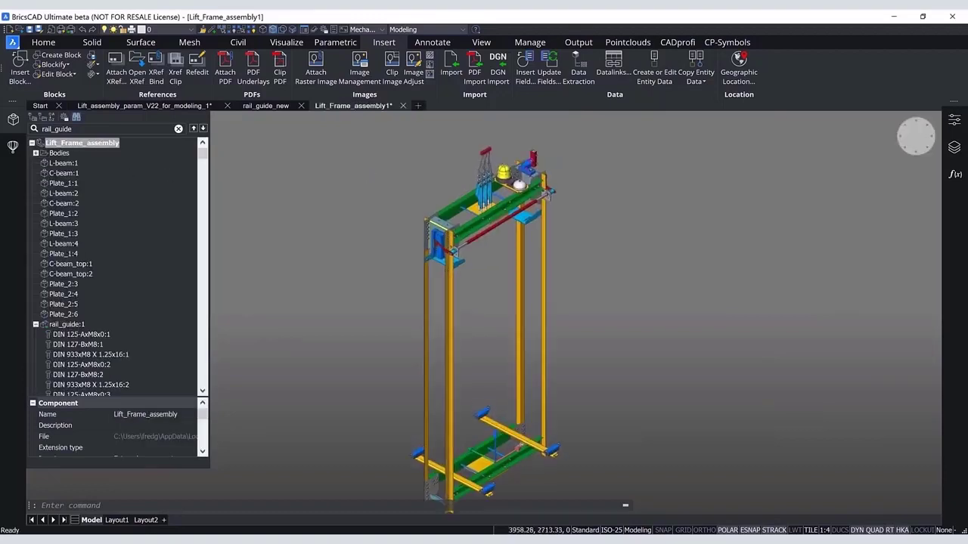
pyautogui.scroll(5, 588, 202)
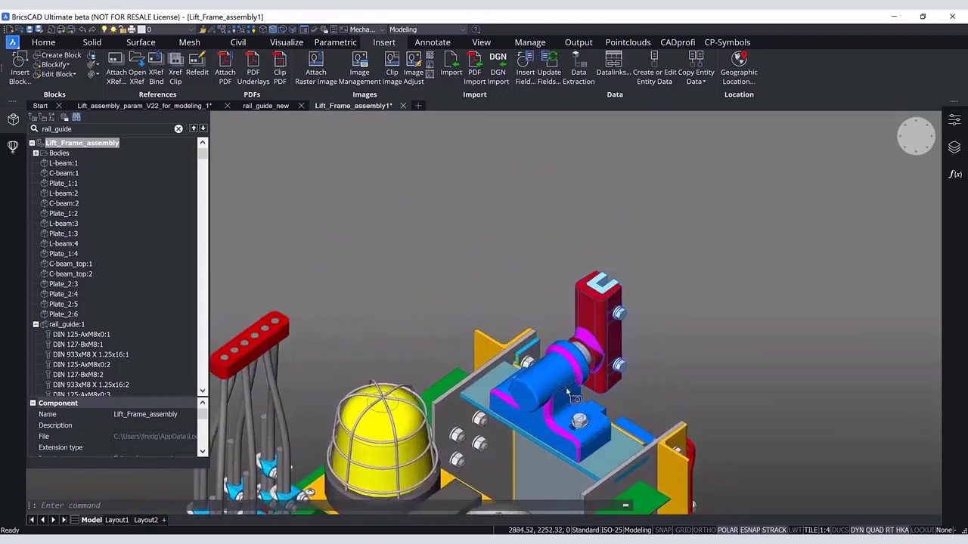
pyautogui.click(567, 392)
pyautogui.keyDown('shift'); pyautogui.moveTo(741, 375); pyautogui.dragTo(508, 302, button='middle'); pyautogui.keyUp('shift')
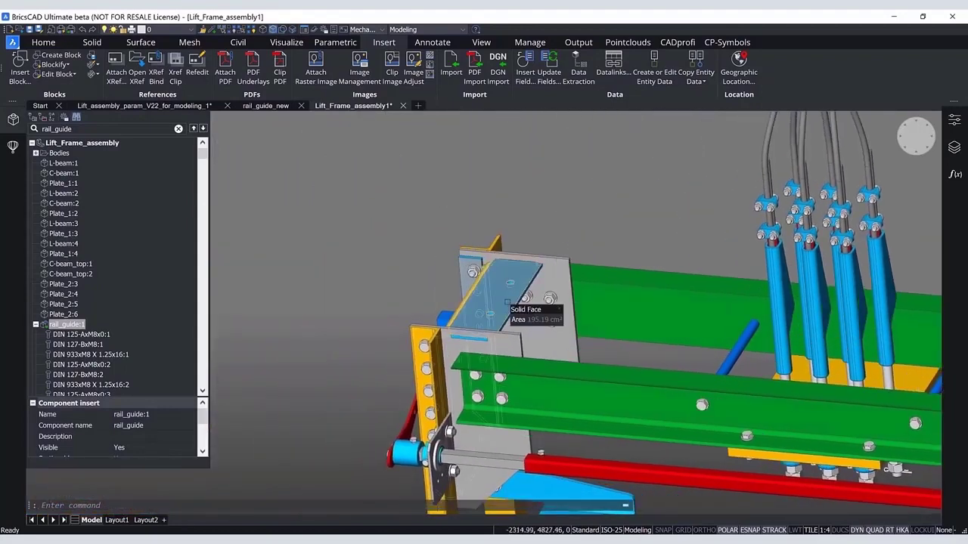
pyautogui.scroll(-8, 486, 406)
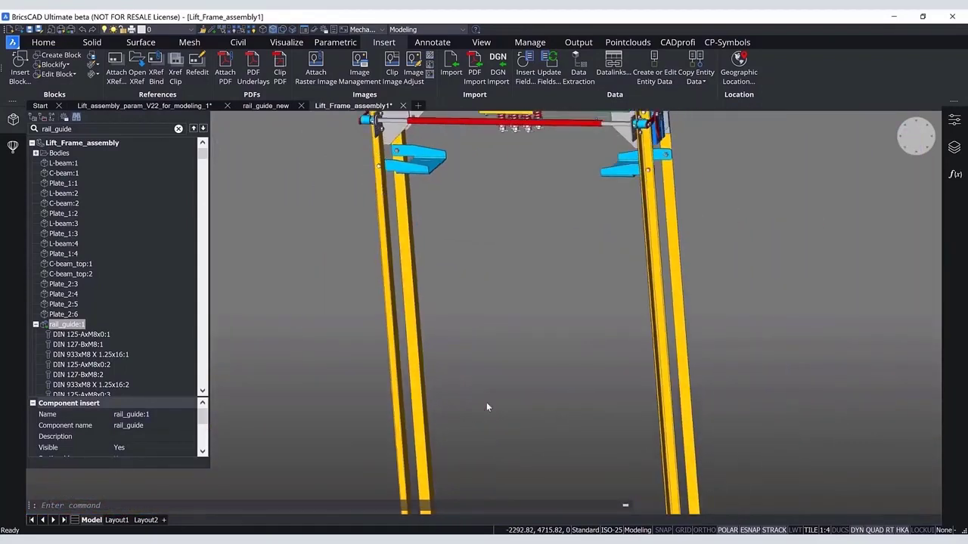
pyautogui.keyDown('shift'); pyautogui.moveTo(487, 407); pyautogui.dragTo(485, 412, button='middle'); pyautogui.keyUp('shift')
pyautogui.scroll(3, 484, 413)
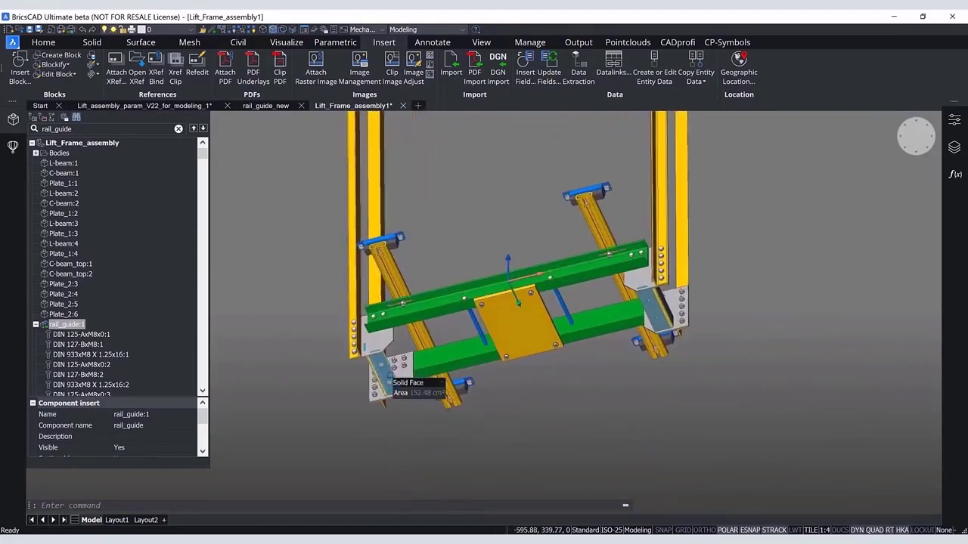
pyautogui.keyDown('shift'); pyautogui.moveTo(648, 305); pyautogui.dragTo(644, 408, button='middle'); pyautogui.keyUp('shift')
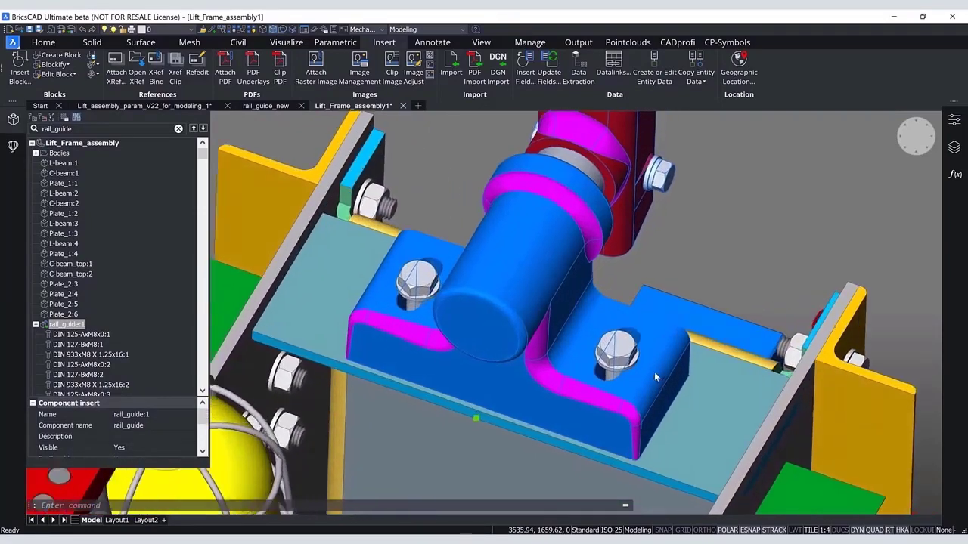
# Add the two ISO 4014 M10 bolts and the upper ISO 7089 washers on the rail guide's base to the selection.
pyautogui.moveTo(624, 354)
pyautogui.moveTo(611, 379)
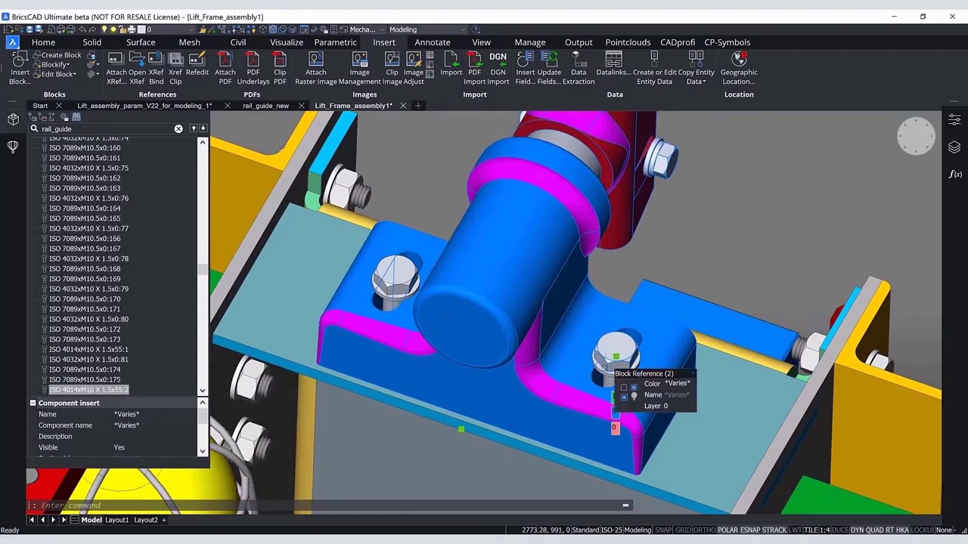
pyautogui.scroll(3, 604, 368)
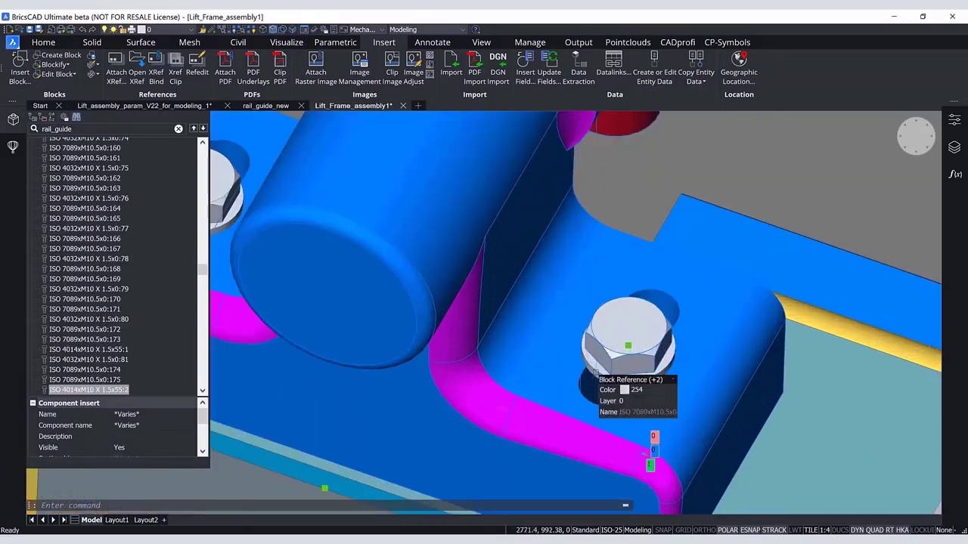
pyautogui.click(596, 375)
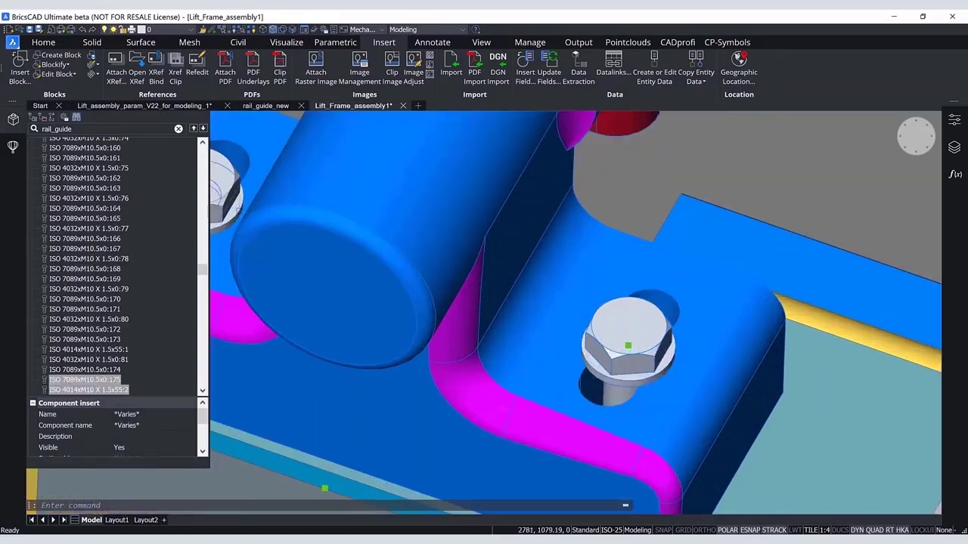
pyautogui.click(236, 207)
pyautogui.click(237, 217)
# Add the ISO 4032 M10 nuts and the ISO 7089 washers on the underside of the mounting plate to the selection.
pyautogui.moveTo(653, 313)
pyautogui.keyDown('shift'); pyautogui.mouseDown(button='middle')
pyautogui.moveTo(649, 227)
pyautogui.moveTo(644, 314)
pyautogui.mouseUp(button='middle'); pyautogui.keyUp('shift')
pyautogui.keyDown('shift'); pyautogui.moveTo(387, 339); pyautogui.dragTo(376, 255, button='middle'); pyautogui.keyUp('shift')
pyautogui.click(382, 253)
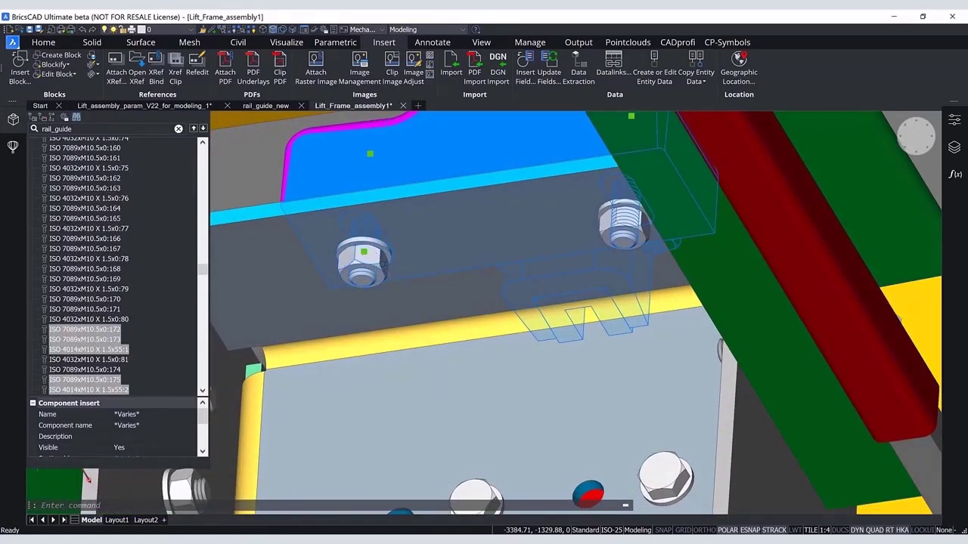
pyautogui.click(616, 215)
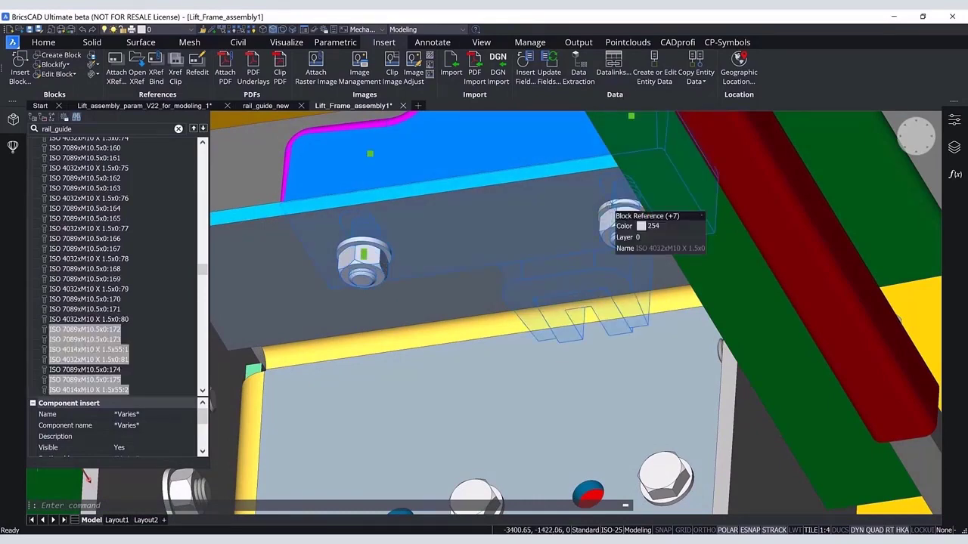
pyautogui.click(614, 214)
pyautogui.click(607, 223)
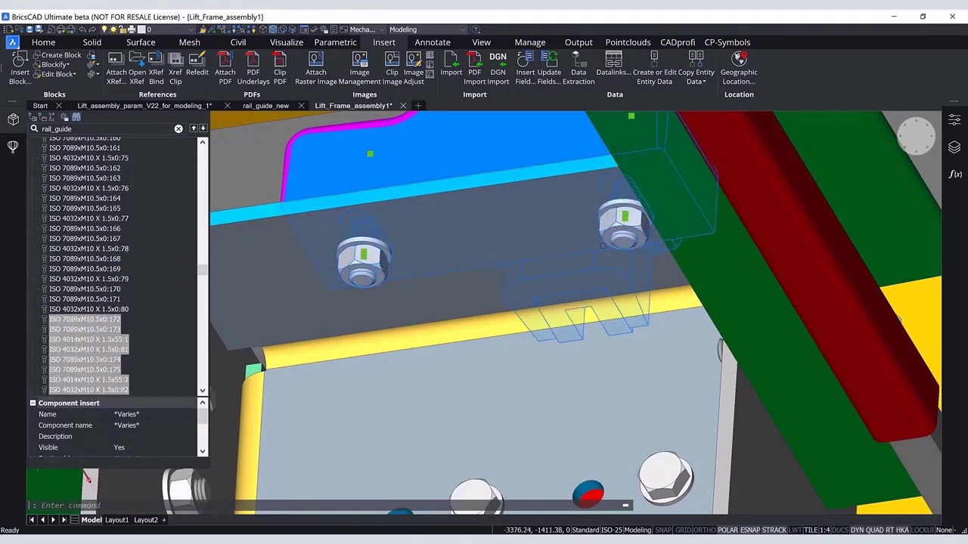
# Run COPYGUIDED3D on the selection, reset the source faces and manually specify the faces of the mounting plate under the rail guide.
pyautogui.keyDown('shift'); pyautogui.moveTo(602, 245); pyautogui.dragTo(683, 249, button='middle'); pyautogui.keyUp('shift')
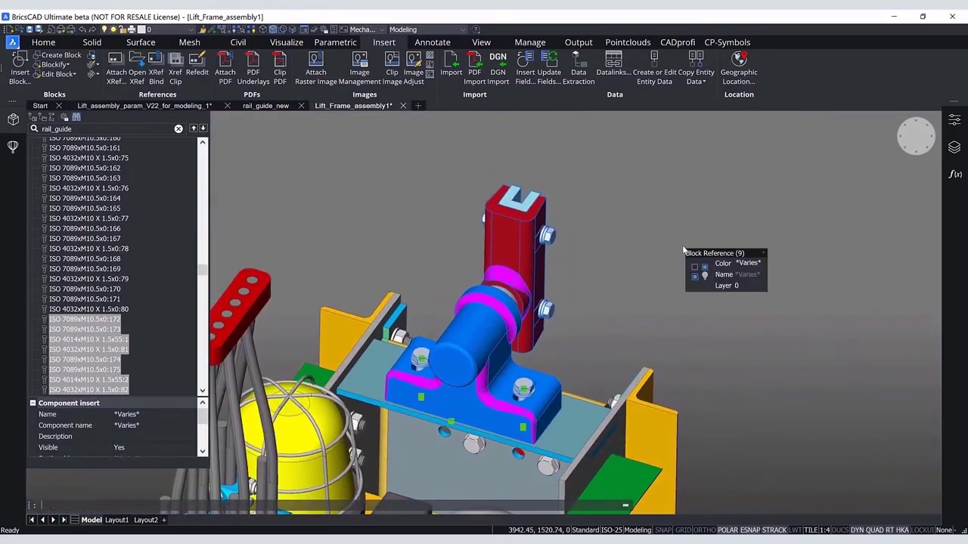
pyautogui.write('COPYGUIDED')
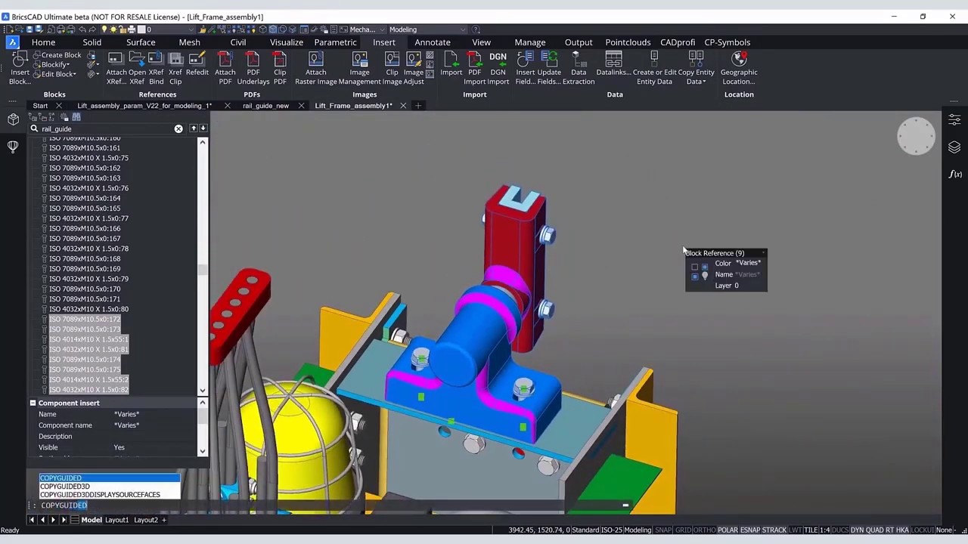
pyautogui.write('3D')
pyautogui.press('Return')
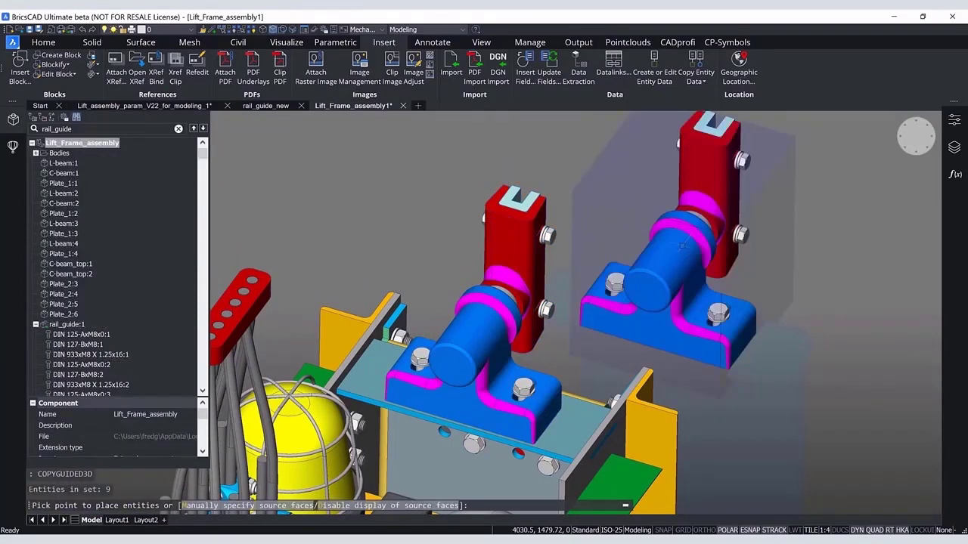
pyautogui.write('m')
pyautogui.press('Return')
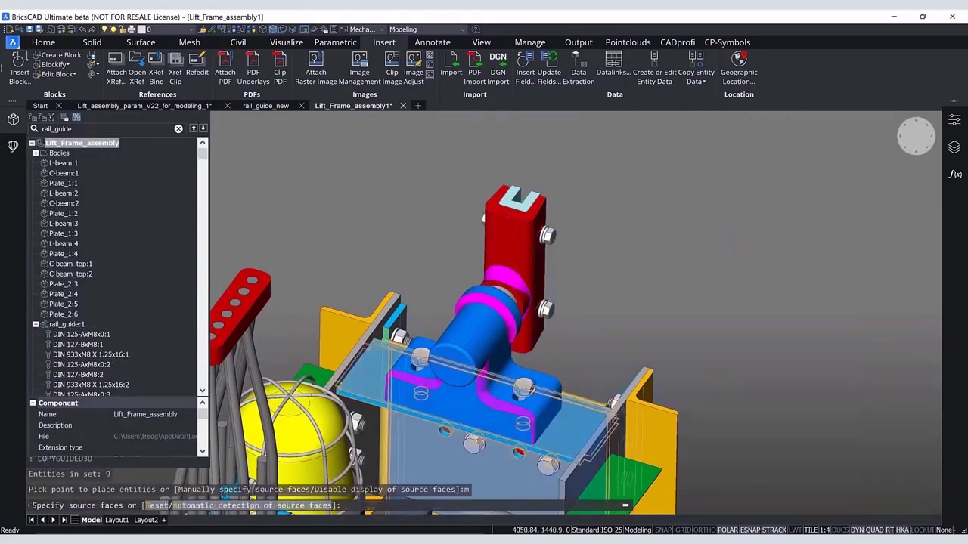
pyautogui.scroll(5, 478, 490)
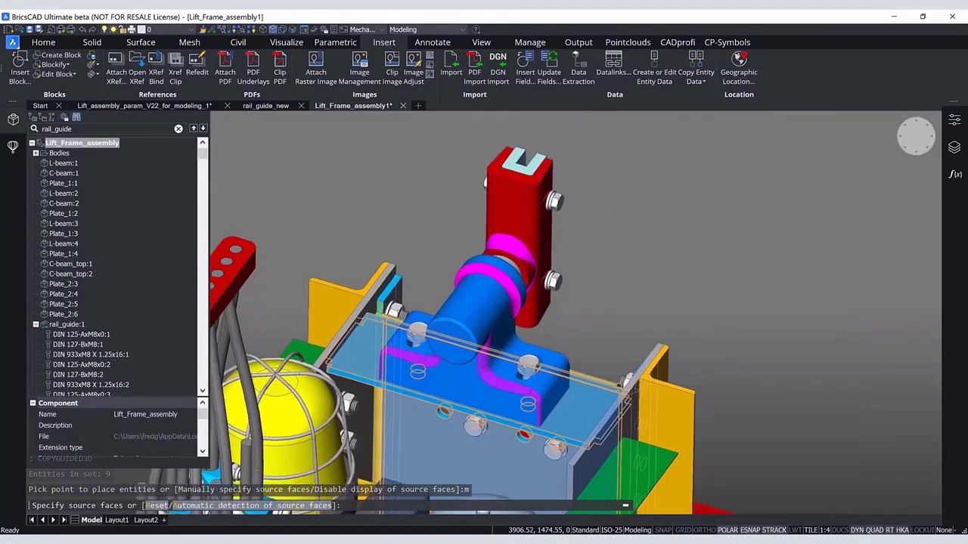
pyautogui.write('r')
pyautogui.press('Return')
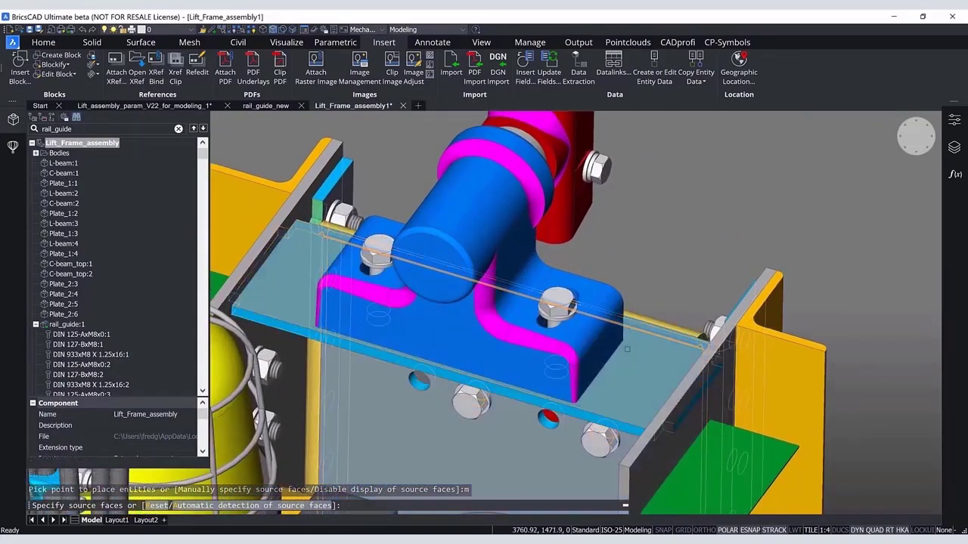
pyautogui.click(624, 369)
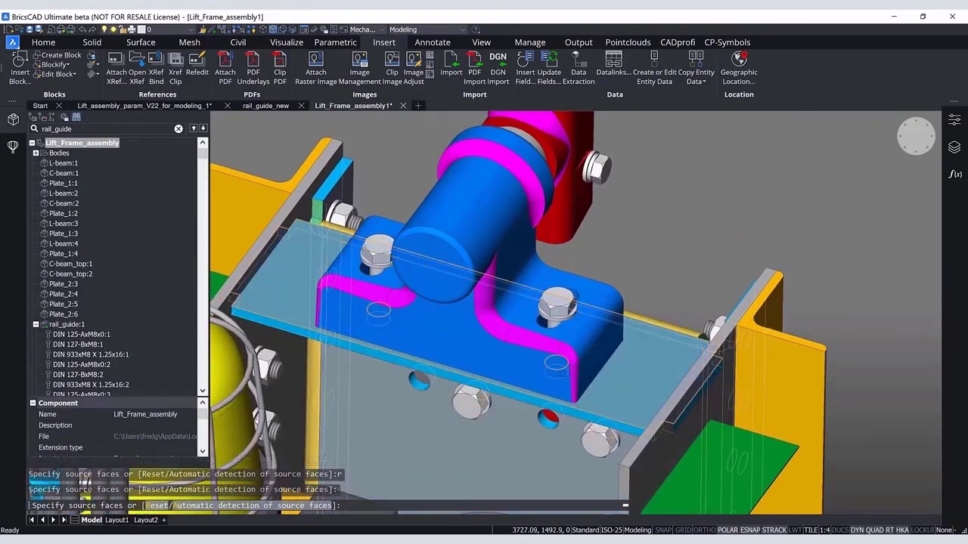
pyautogui.click(477, 363)
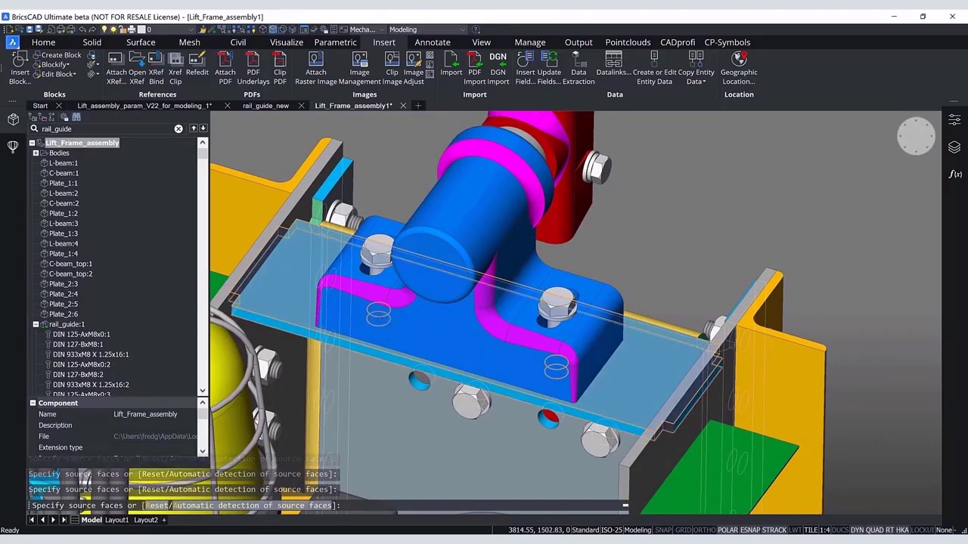
pyautogui.press('Return')
# Place a copy of the rail guide with its fasteners on the mounting plate at the opposite top end of the frame.
pyautogui.scroll(-7, 834, 234)
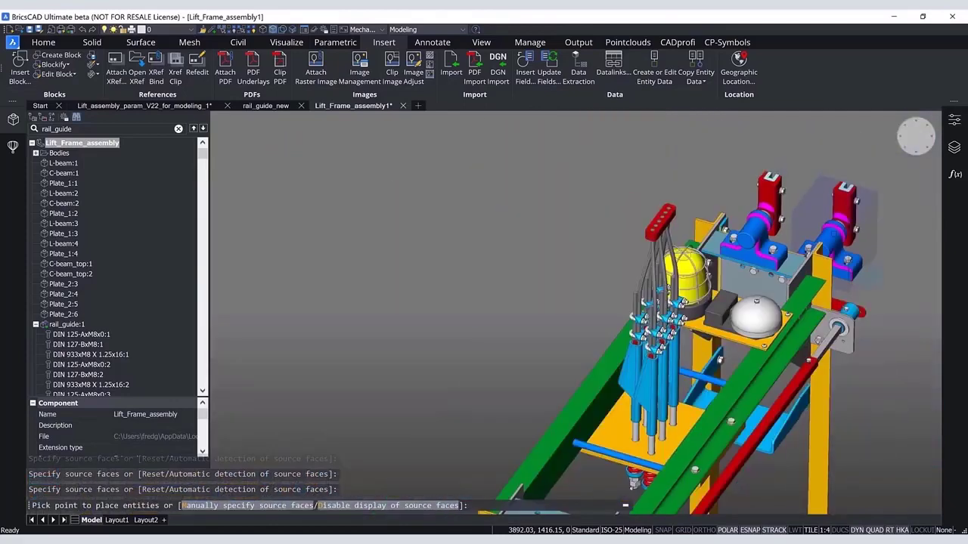
pyautogui.keyDown('shift'); pyautogui.moveTo(833, 234); pyautogui.dragTo(822, 216, button='middle'); pyautogui.keyUp('shift')
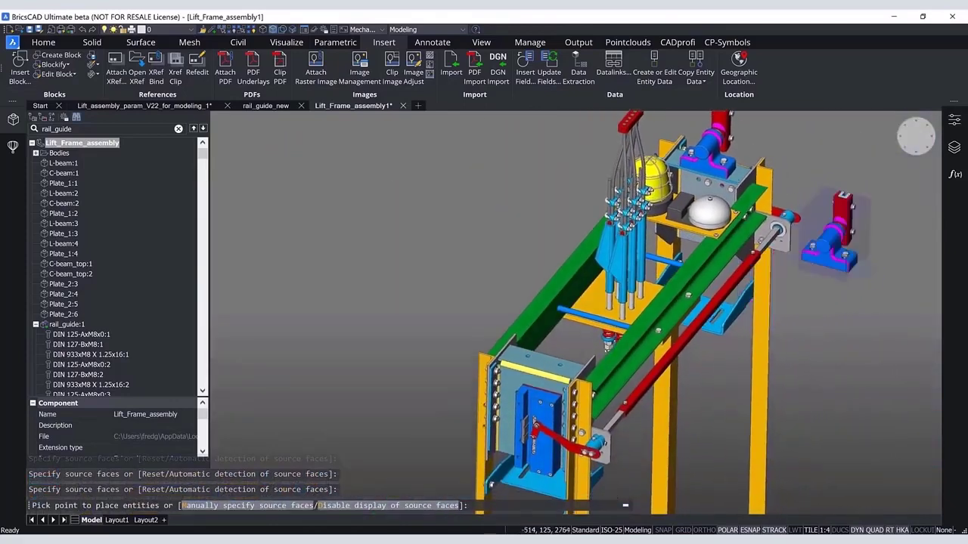
pyautogui.scroll(5, 521, 408)
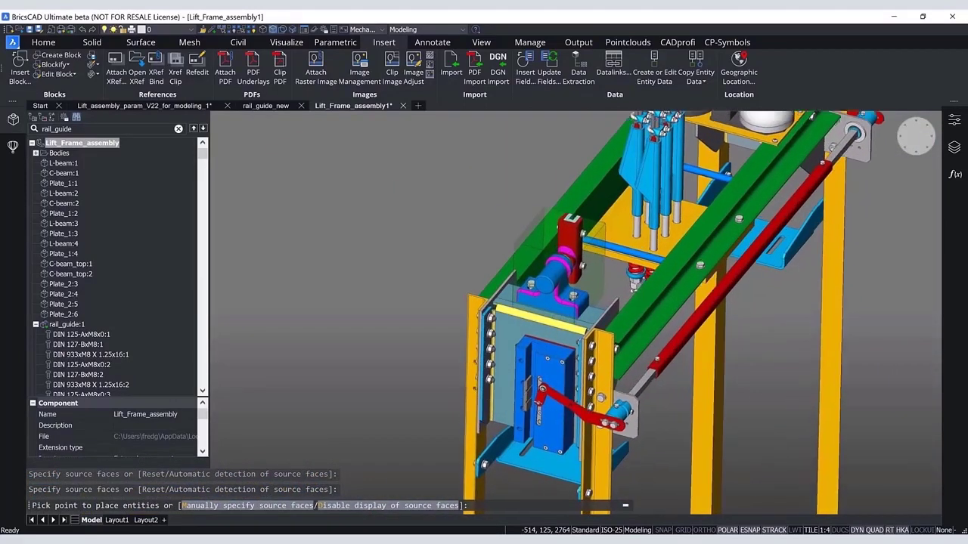
pyautogui.scroll(3, 533, 212)
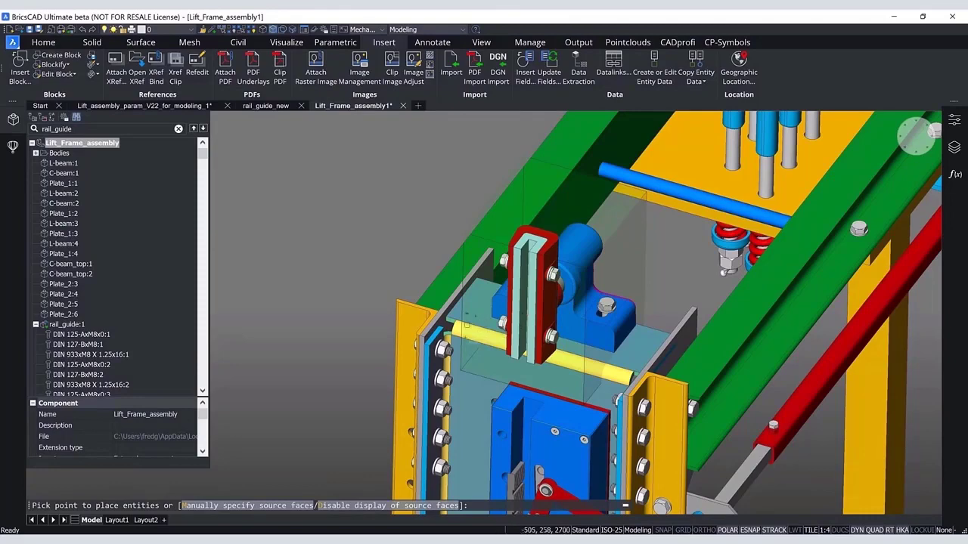
pyautogui.click(466, 325)
# Place a second copy of the rail guide with its fasteners under the mounting plate at one bottom end of the frame.
pyautogui.scroll(-1, 325, 280)
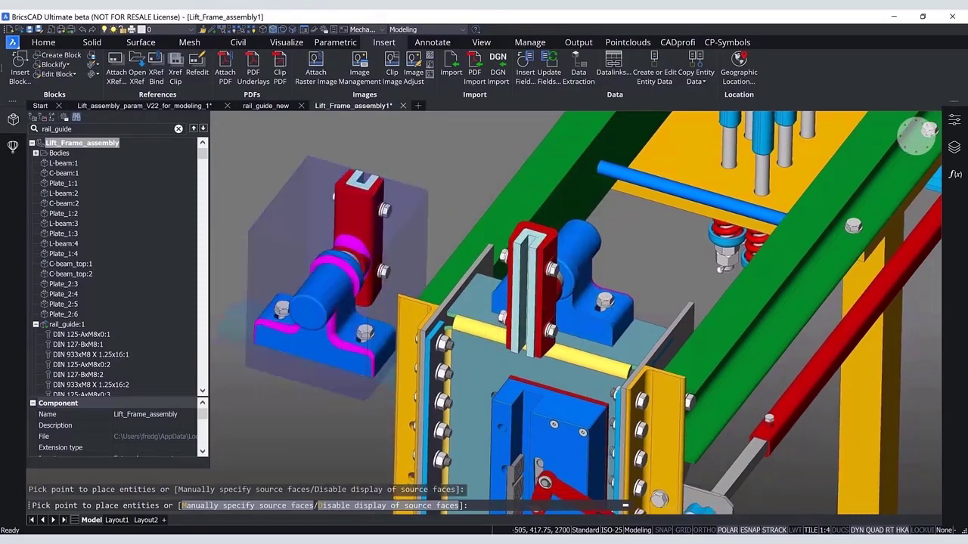
pyautogui.keyDown('shift'); pyautogui.moveTo(326, 280); pyautogui.dragTo(399, 118, button='middle'); pyautogui.keyUp('shift')
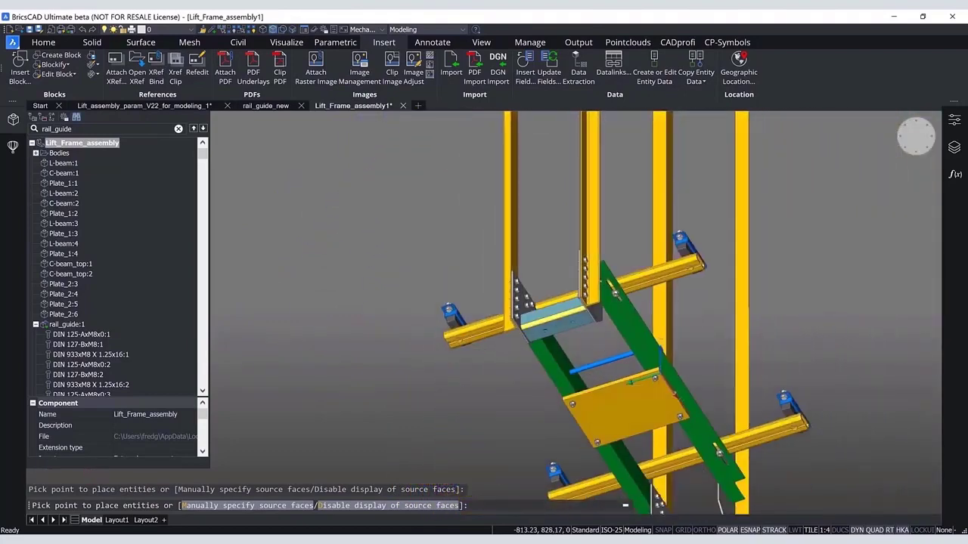
pyautogui.scroll(3, 329, 287)
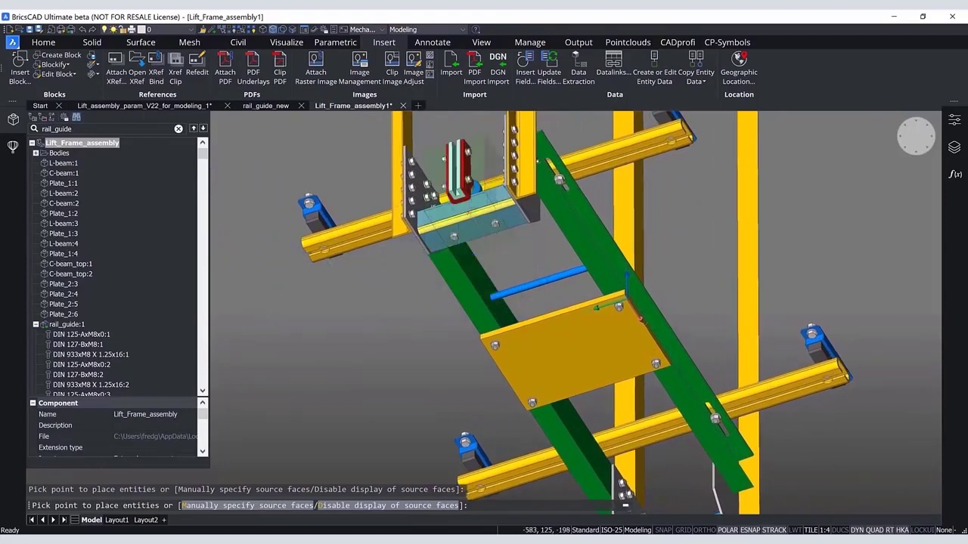
pyautogui.click(484, 280)
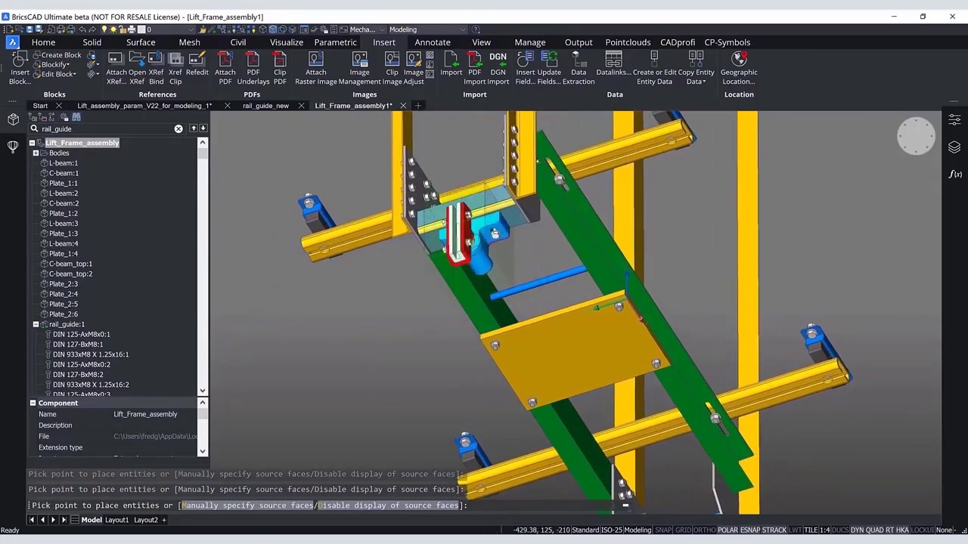
# Place a third copy of the rail guide set on the mounting plate at the remaining bottom end and end the guided copy.
pyautogui.moveTo(484, 280); pyautogui.dragTo(432, 115, button='middle')
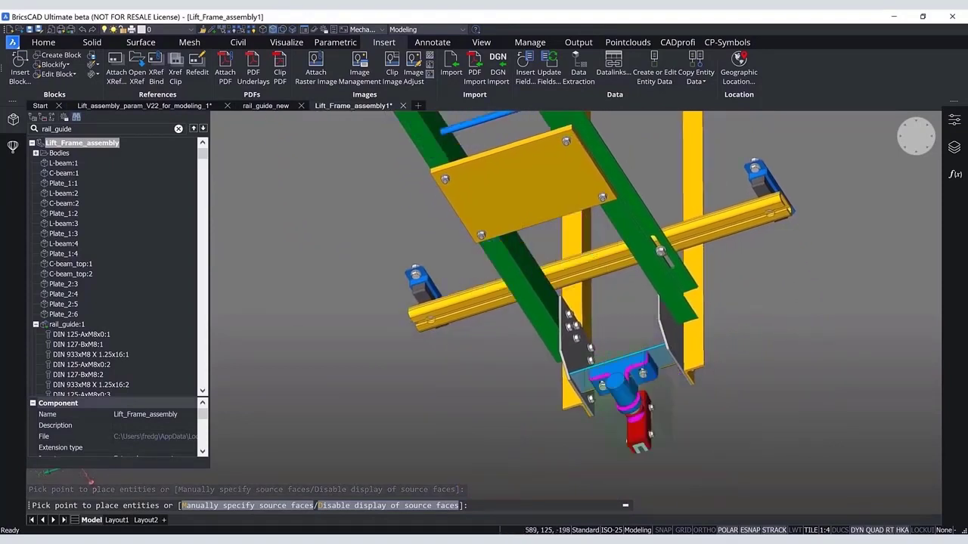
pyautogui.click(619, 378)
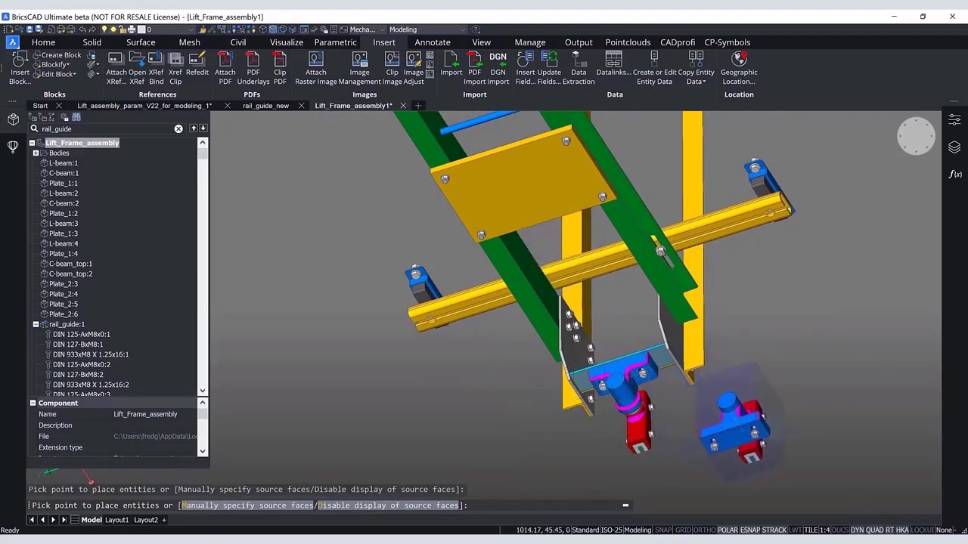
pyautogui.press('Escape')
pyautogui.keyDown('shift'); pyautogui.moveTo(756, 428); pyautogui.dragTo(757, 484, button='middle'); pyautogui.keyUp('shift')
pyautogui.scroll(5, 759, 418)
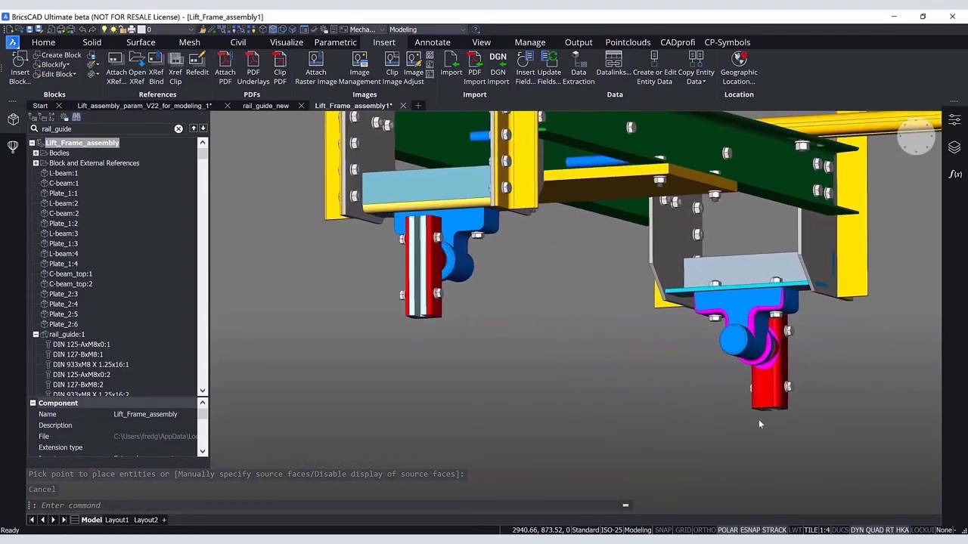
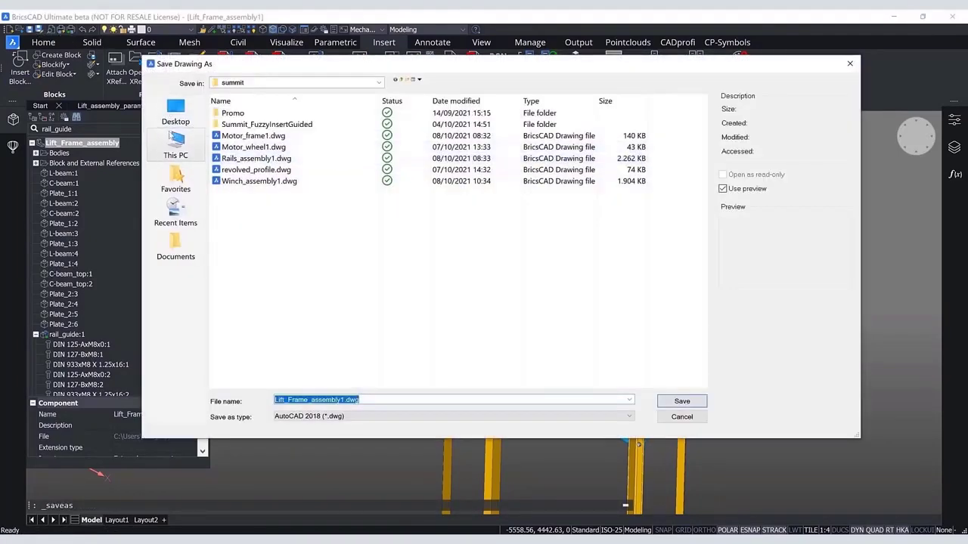
# Save the frame drawing as Lift_Frame_assembly_new.dwg in the Variational modelling folder under Summit 2021.
pyautogui.click(175, 143)
pyautogui.doubleClick(514, 125)
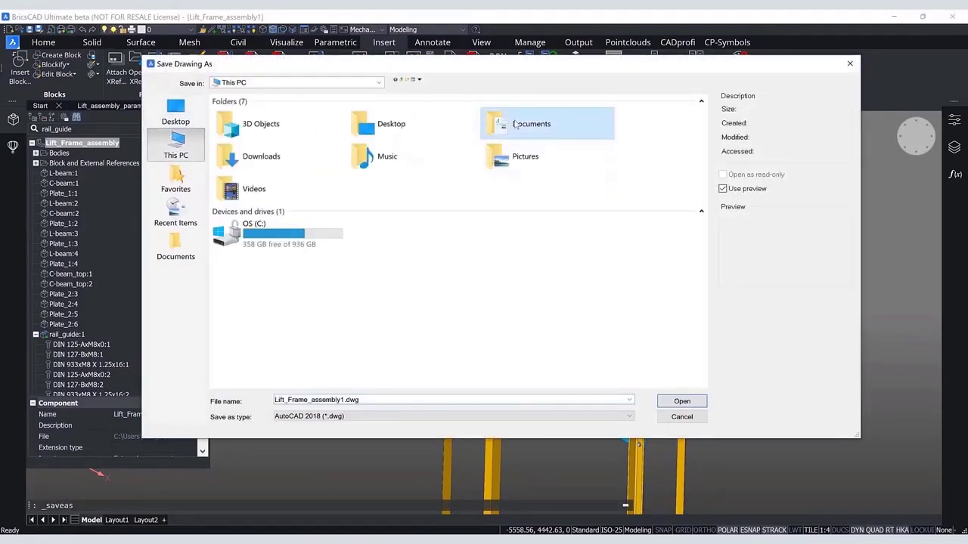
pyautogui.doubleClick(303, 214)
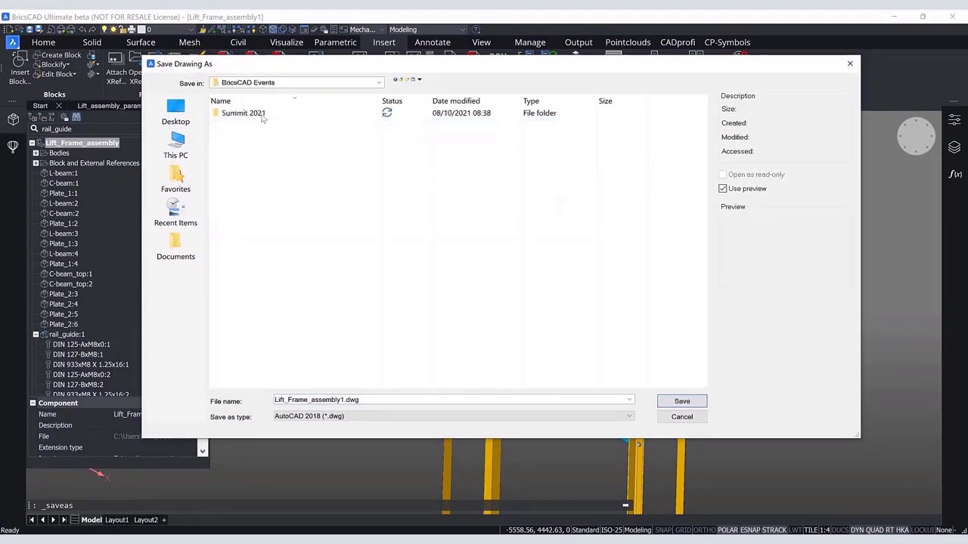
pyautogui.doubleClick(261, 115)
pyautogui.doubleClick(261, 114)
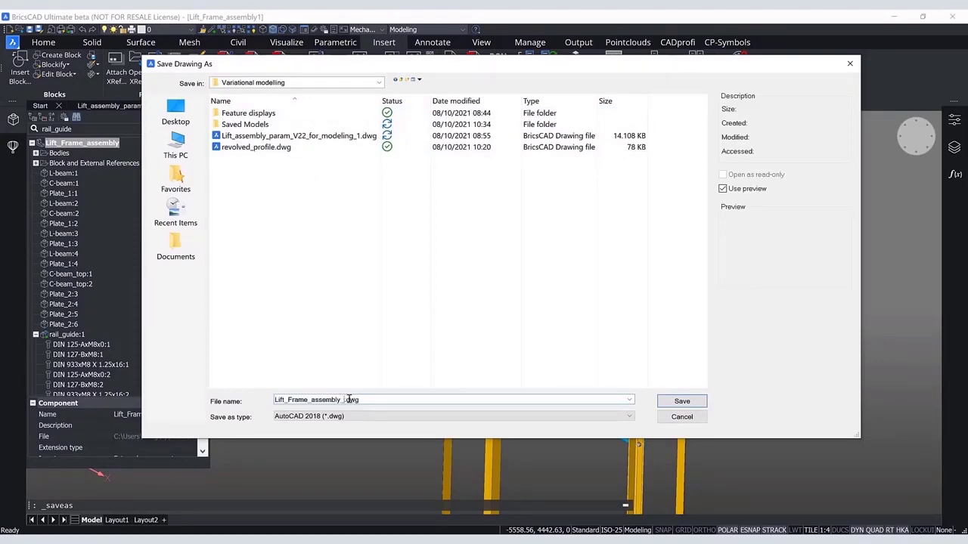
pyautogui.press('Return')
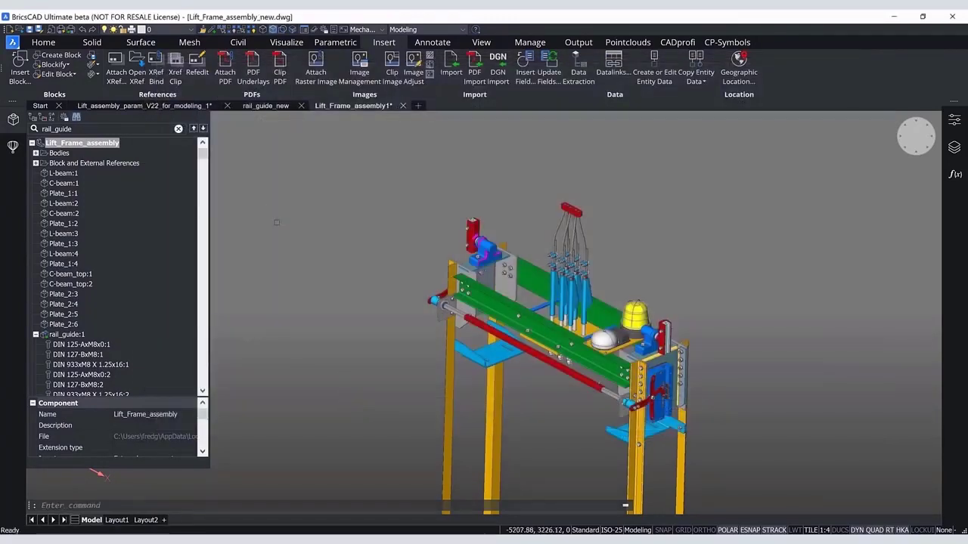
# In the main lift assembly drawing, replace the Lift_Frame_assembly:1 component with Lift_Frame_assembly_new.dwg from the Variational modelling folder.
pyautogui.click(185, 109)
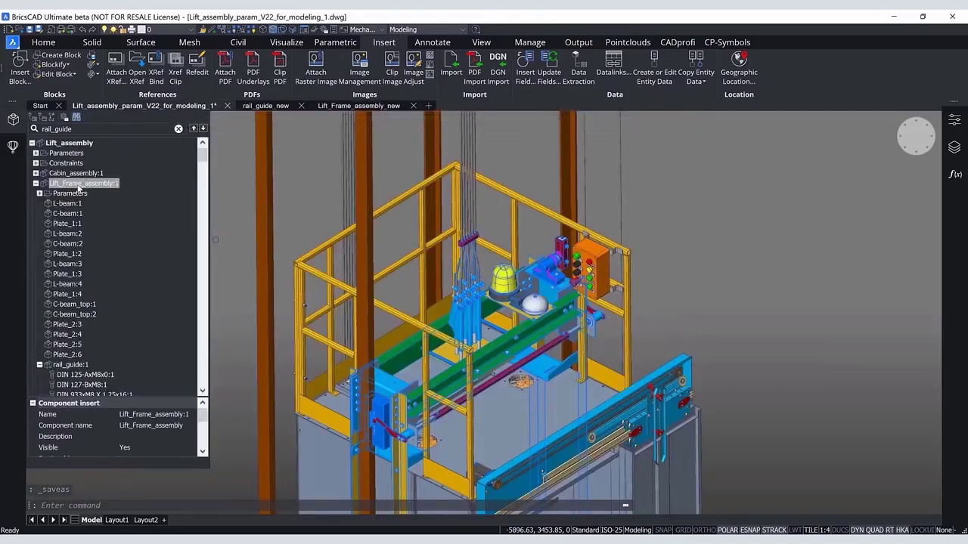
pyautogui.rightClick(82, 186)
pyautogui.click(105, 201)
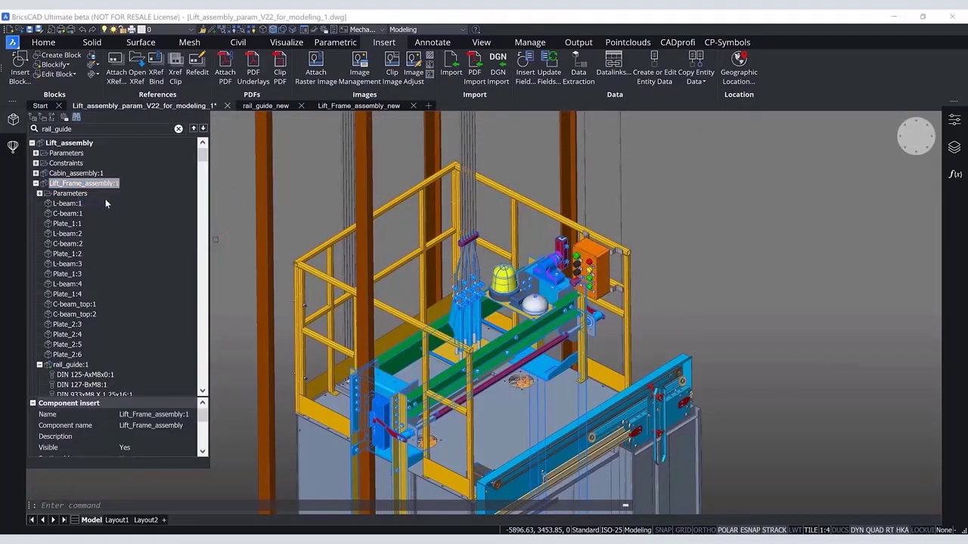
pyautogui.click(176, 144)
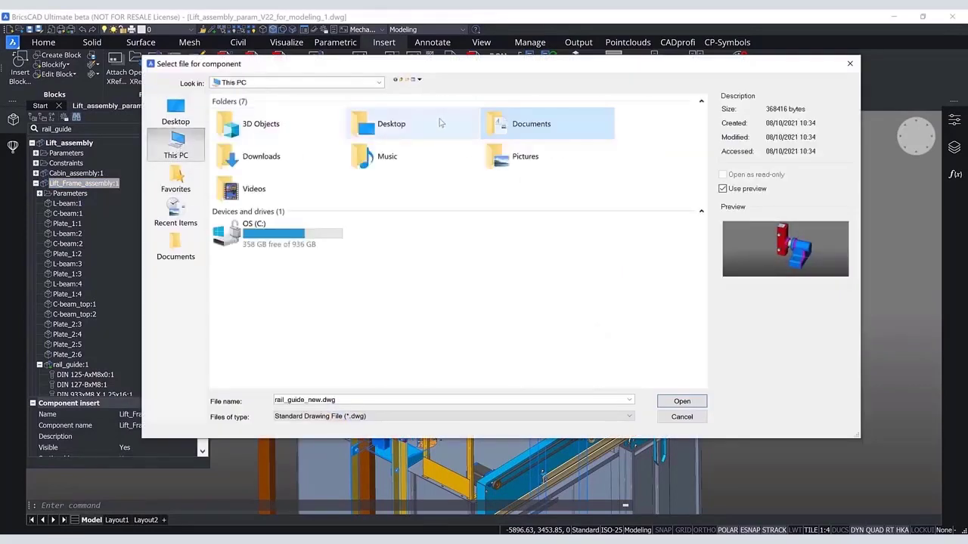
pyautogui.doubleClick(526, 124)
pyautogui.doubleClick(316, 205)
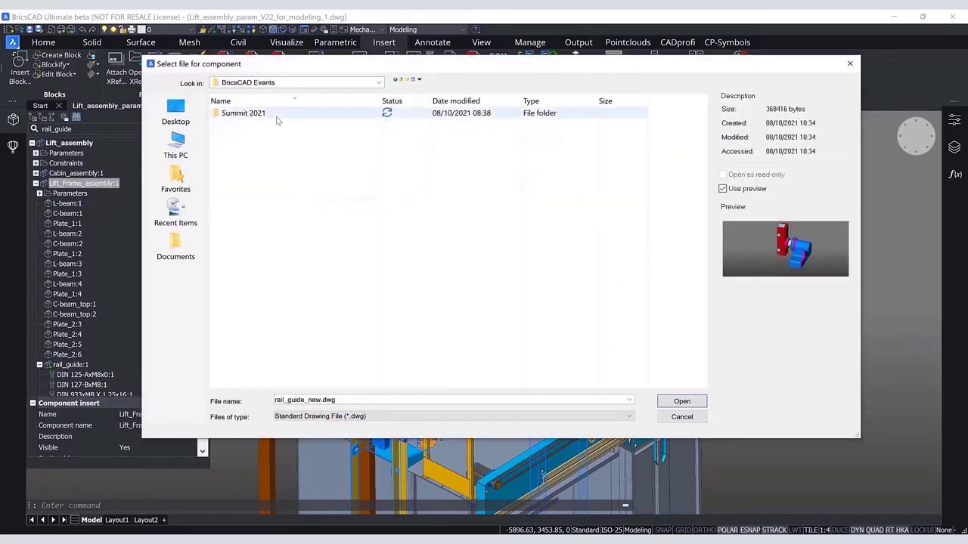
pyautogui.doubleClick(253, 113)
pyautogui.doubleClick(276, 113)
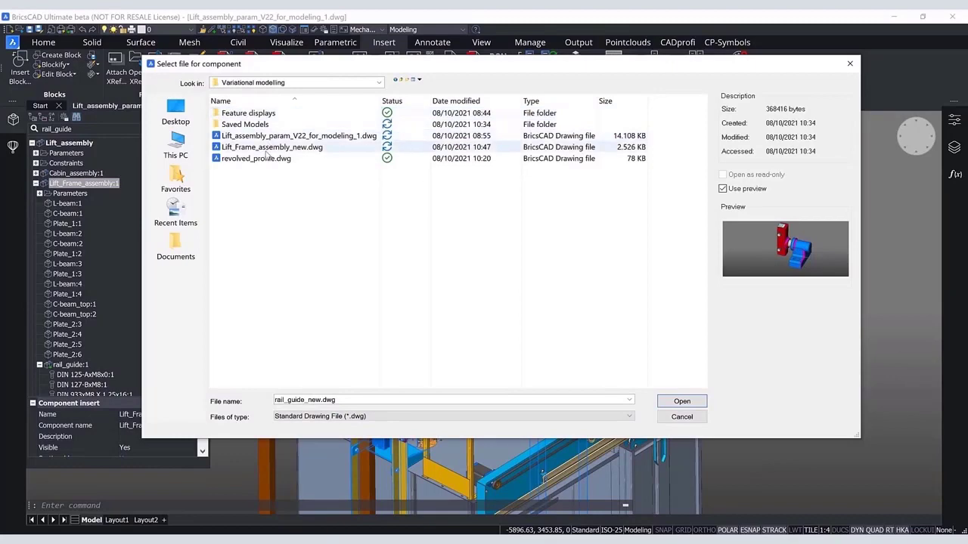
pyautogui.click(268, 148)
pyautogui.click(670, 402)
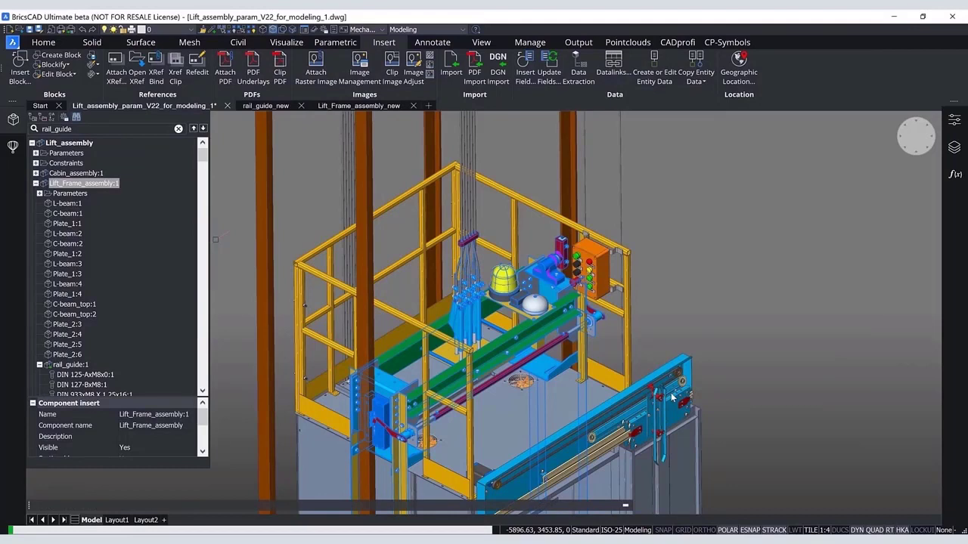
pyautogui.hotkey('ctrl', 'shift', 's')
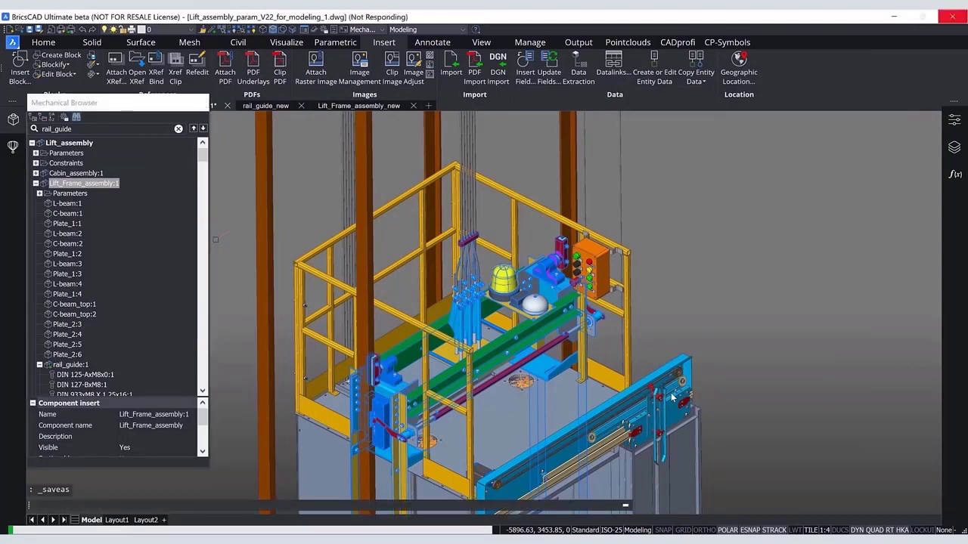
pyautogui.moveTo(673, 395)
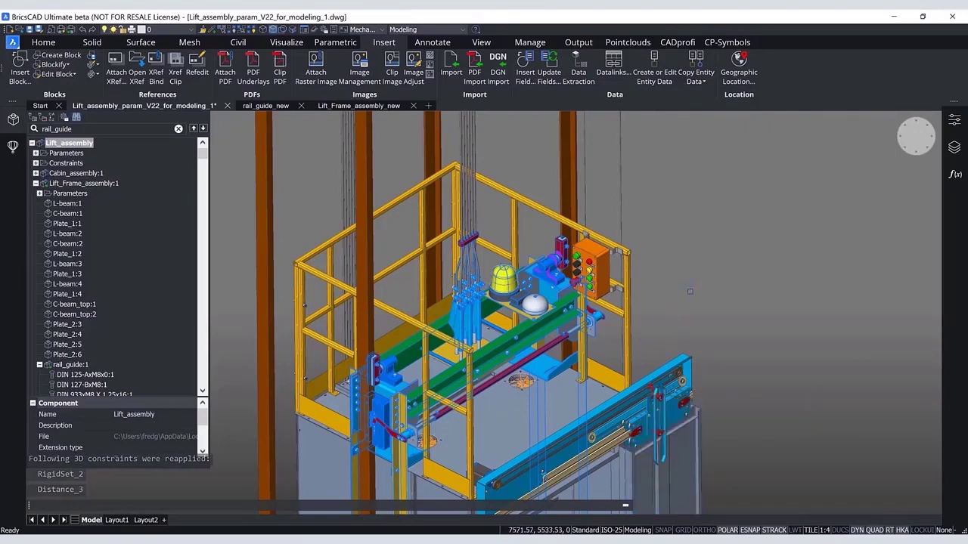
pyautogui.press('Escape')
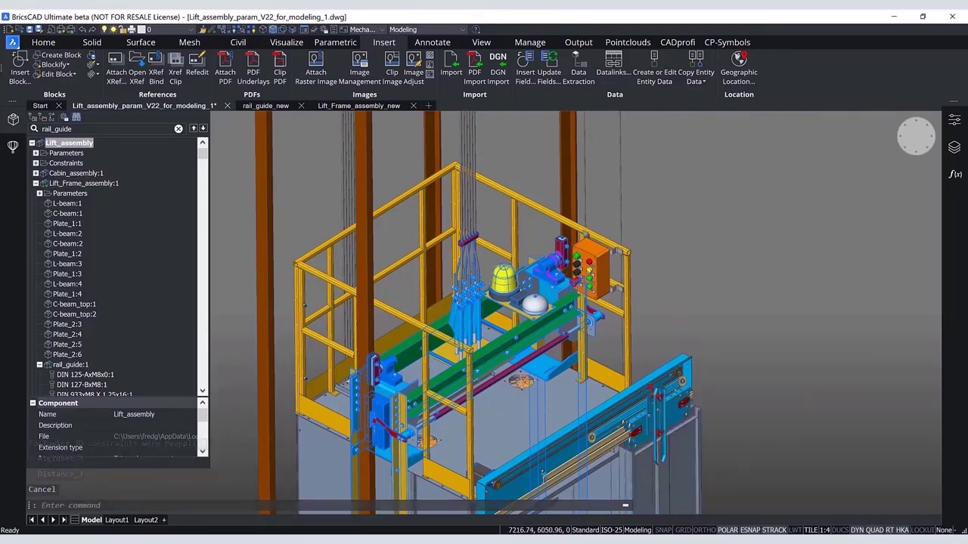
# Expand the lift assembly's constraints and examine the new rail guides at the upper and lower ends of the frame.
pyautogui.click(35, 163)
pyautogui.scroll(6, 828, 247)
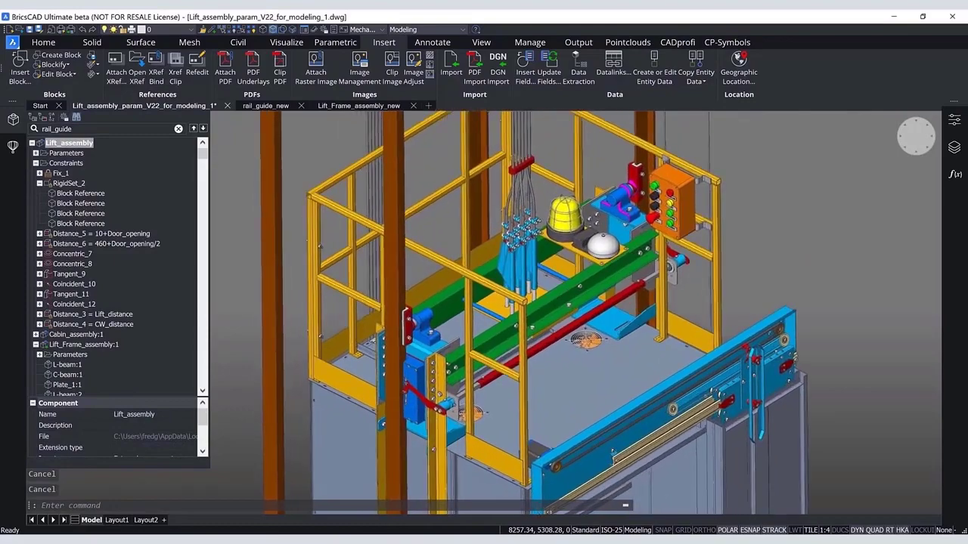
pyautogui.scroll(4, 408, 309)
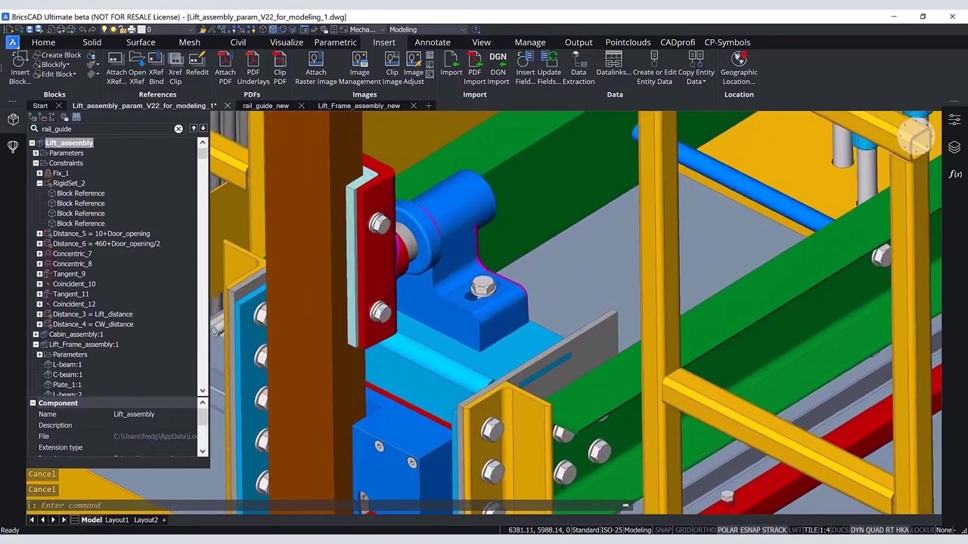
pyautogui.keyDown('shift'); pyautogui.moveTo(408, 308); pyautogui.dragTo(348, 196, button='middle'); pyautogui.keyUp('shift')
pyautogui.scroll(-2, 272, 309)
pyautogui.scroll(-8, 484, 314)
pyautogui.moveTo(484, 423); pyautogui.dragTo(534, 191, button='middle')
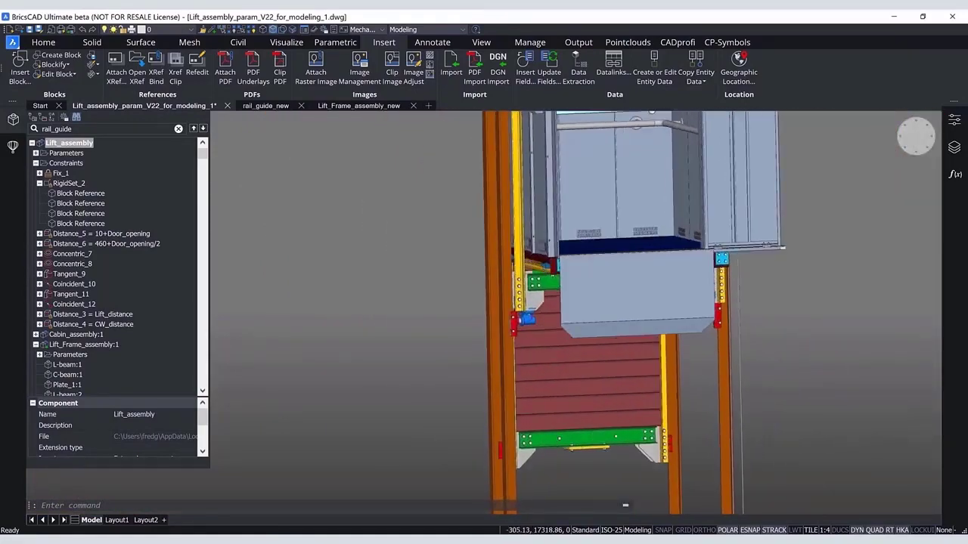
pyautogui.scroll(7, 518, 309)
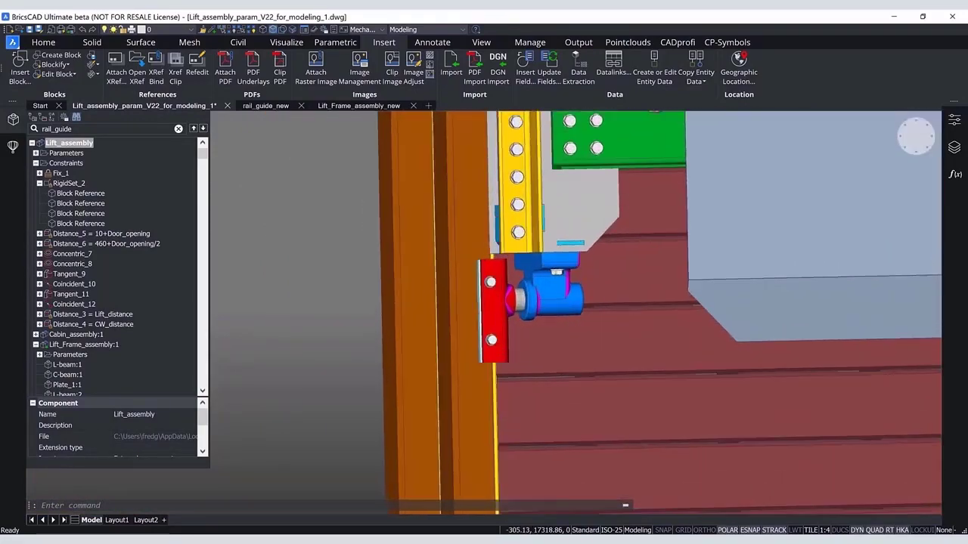
pyautogui.keyDown('shift'); pyautogui.moveTo(518, 308); pyautogui.dragTo(749, 293, button='middle'); pyautogui.keyUp('shift')
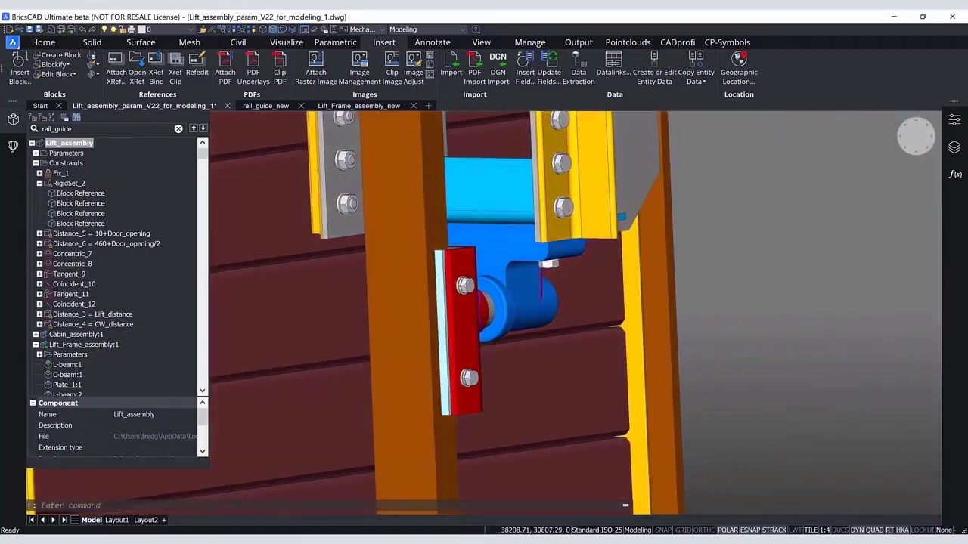
pyautogui.scroll(-4, 828, 248)
pyautogui.scroll(-5, 828, 247)
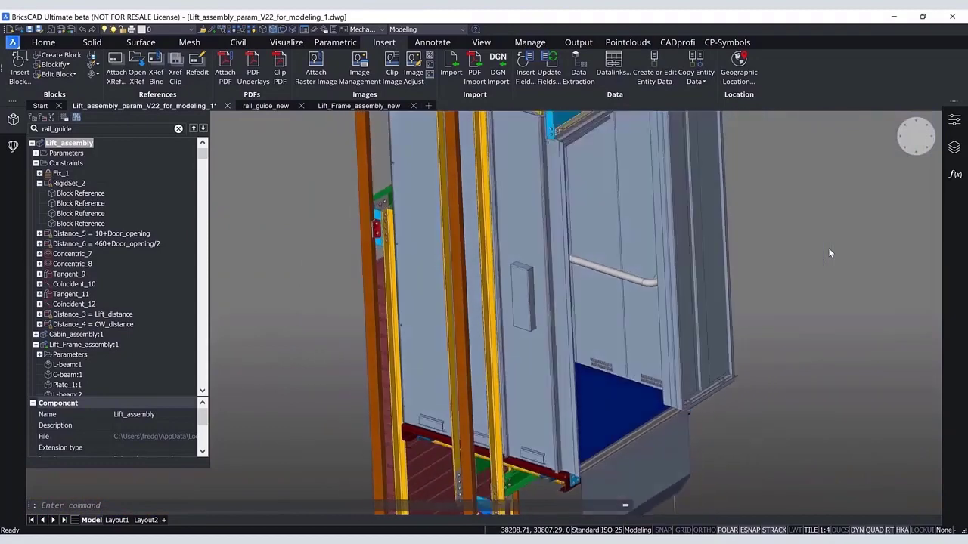
pyautogui.scroll(-4, 828, 247)
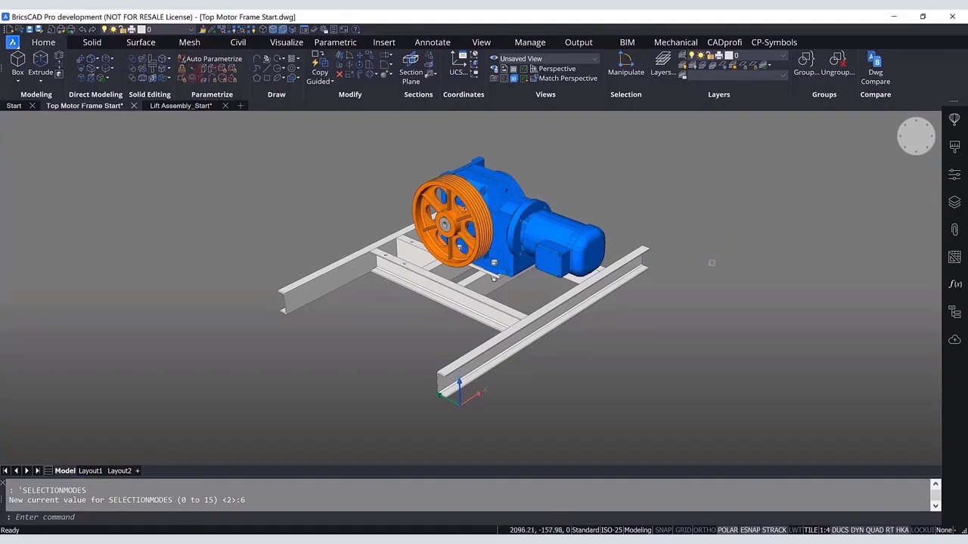
# Hide the motor and wheel unit in the Top Motor Frame Start drawing to expose the supporting frame.
pyautogui.keyDown('shift'); pyautogui.moveTo(574, 303); pyautogui.dragTo(298, 327, button='middle'); pyautogui.keyUp('shift')
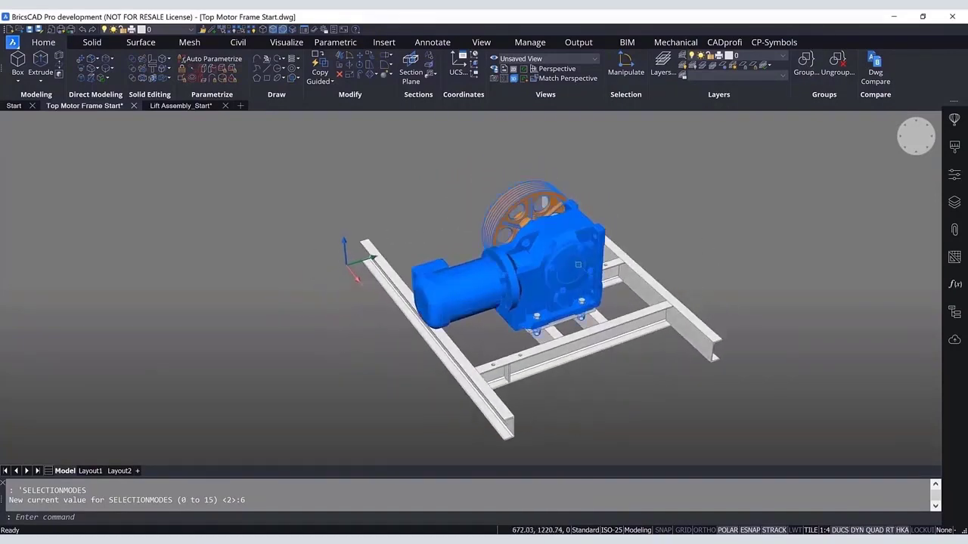
pyautogui.moveTo(578, 266)
pyautogui.click(590, 285)
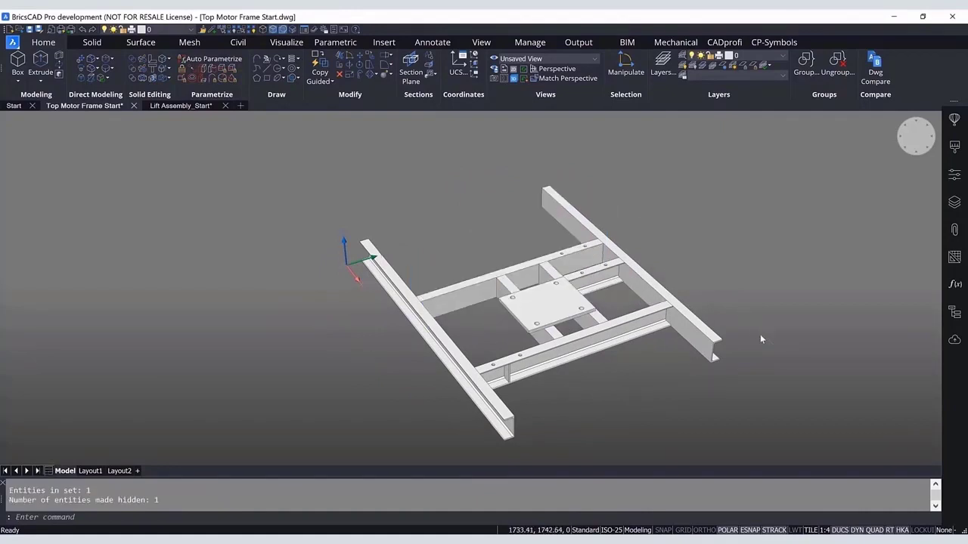
# Draw a rectangle around the two holes on the cross beam's top flange, using a tracking point 74 along the edge from its corner.
pyautogui.scroll(5, 758, 334)
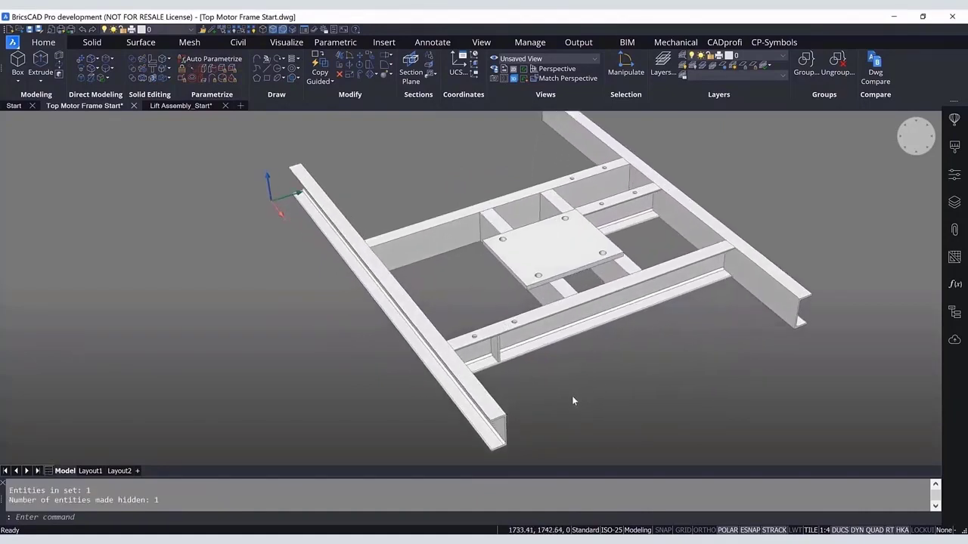
pyautogui.scroll(5, 572, 401)
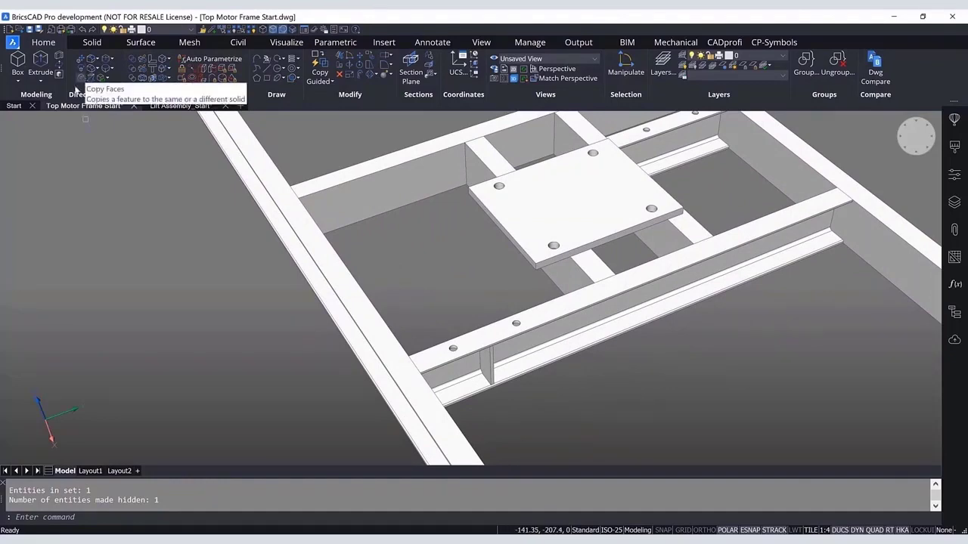
pyautogui.click(267, 79)
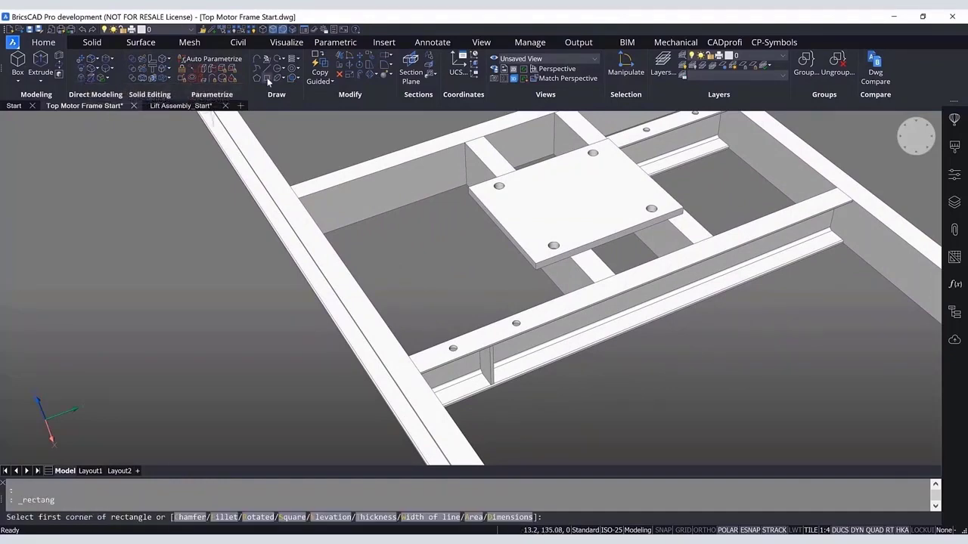
pyautogui.scroll(6, 424, 344)
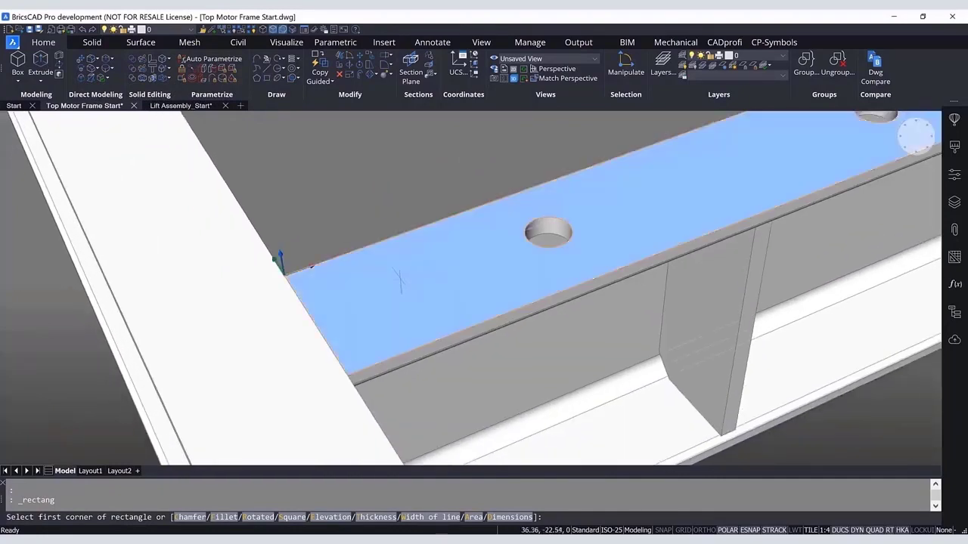
pyautogui.write('_TK')
pyautogui.press('Return')
pyautogui.click(303, 273)
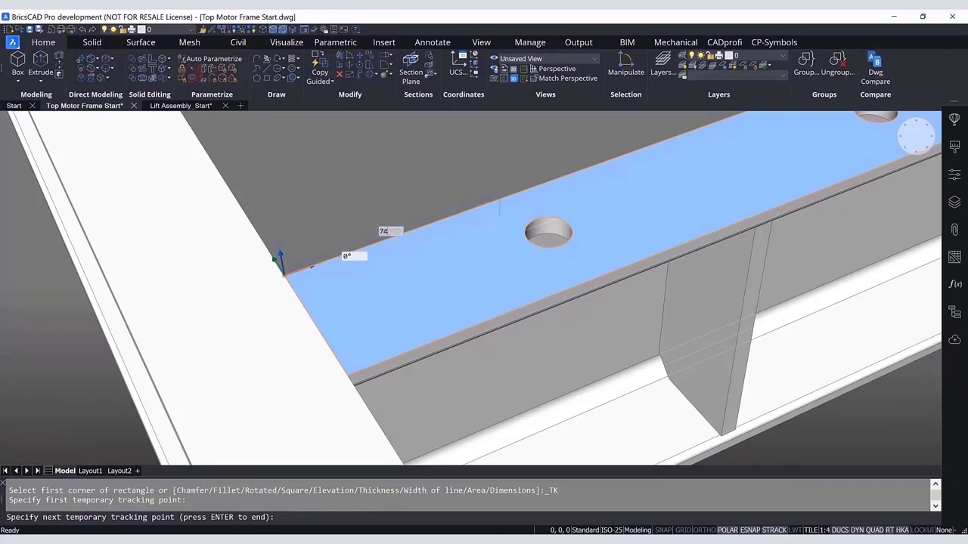
pyautogui.click(310, 266)
pyautogui.press('Return')
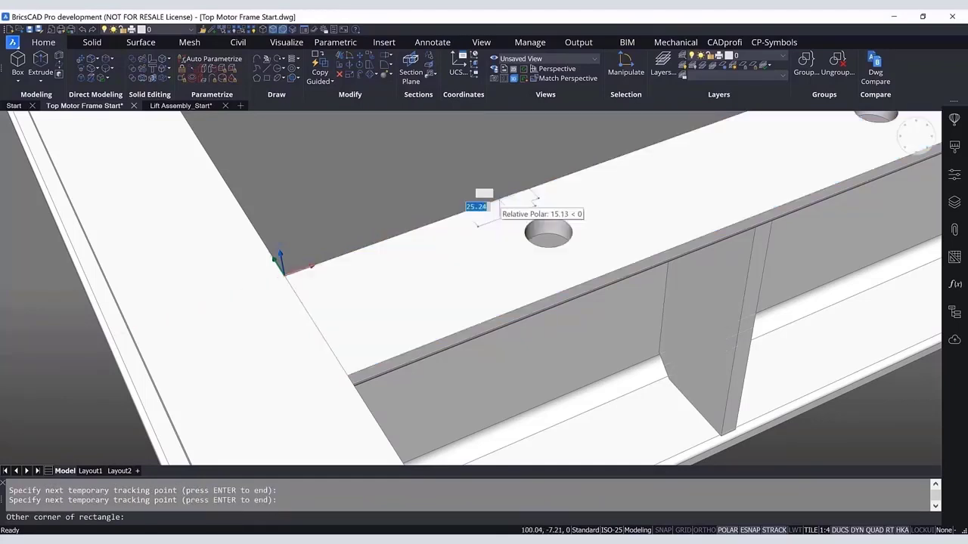
pyautogui.moveTo(718, 221); pyautogui.dragTo(559, 287, button='middle')
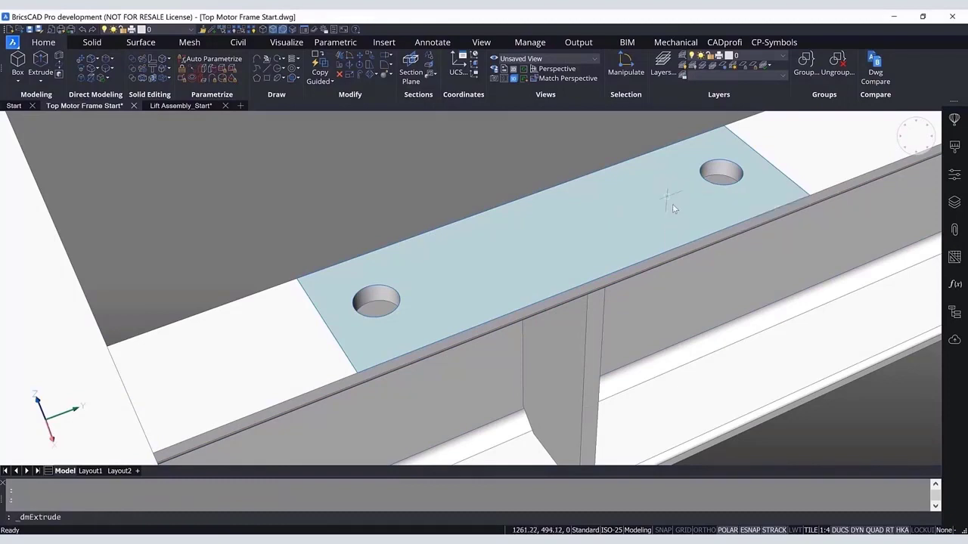
# Extrude the rectangular area around the two holes upward as a separate solid using the Create option.
pyautogui.click(670, 205)
pyautogui.press('ctrl')
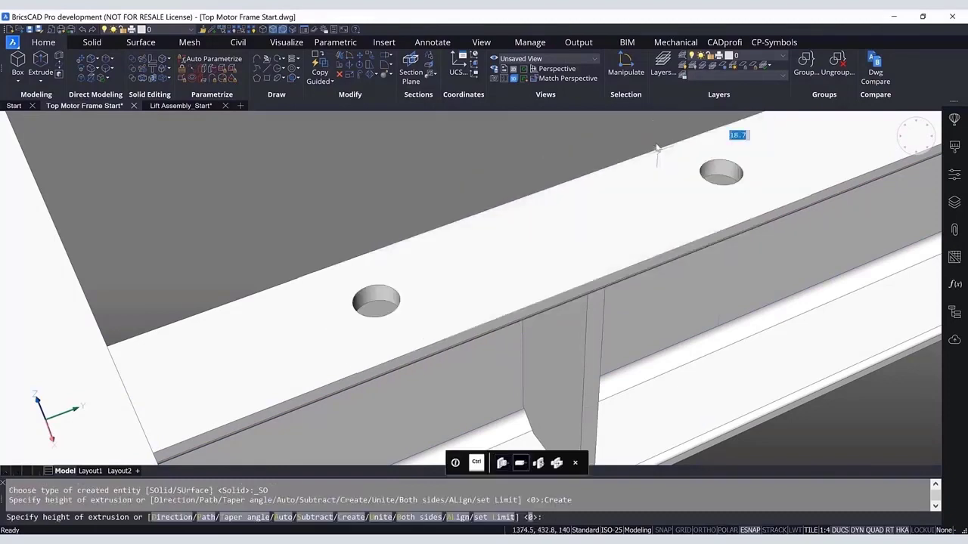
pyautogui.click(652, 140)
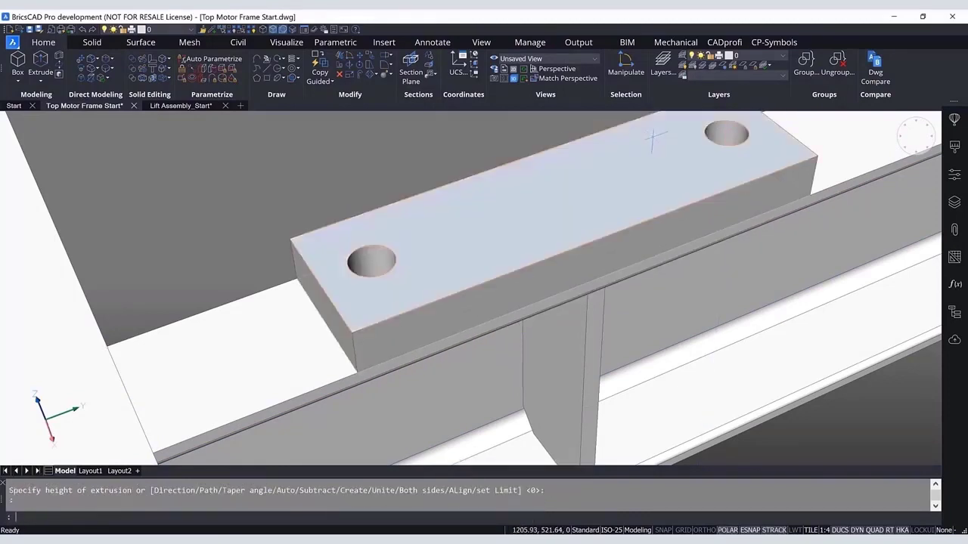
pyautogui.scroll(-5, 611, 291)
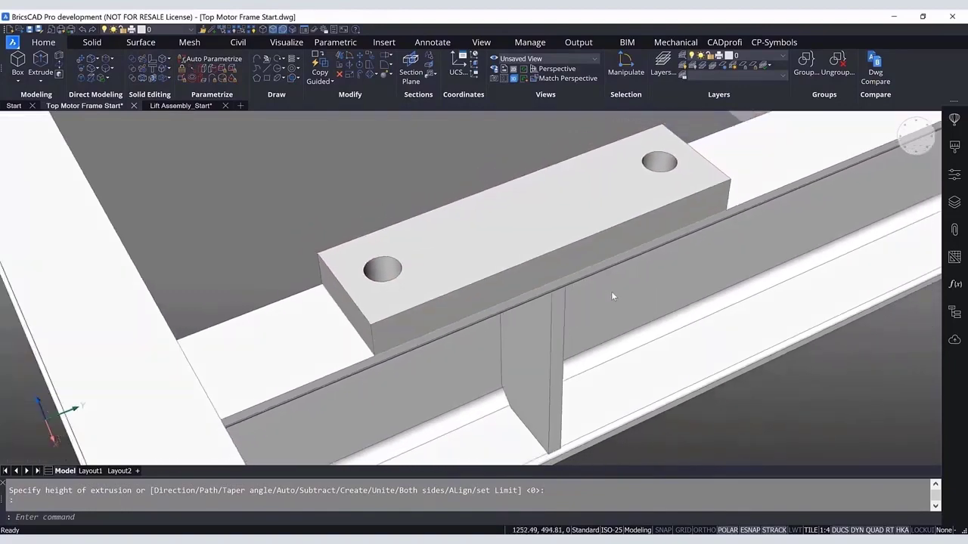
# Copy the drilled block with COPYGUIDED3D onto the hole pairs of the other two cross beams at the frame's far side.
pyautogui.scroll(-3, 527, 280)
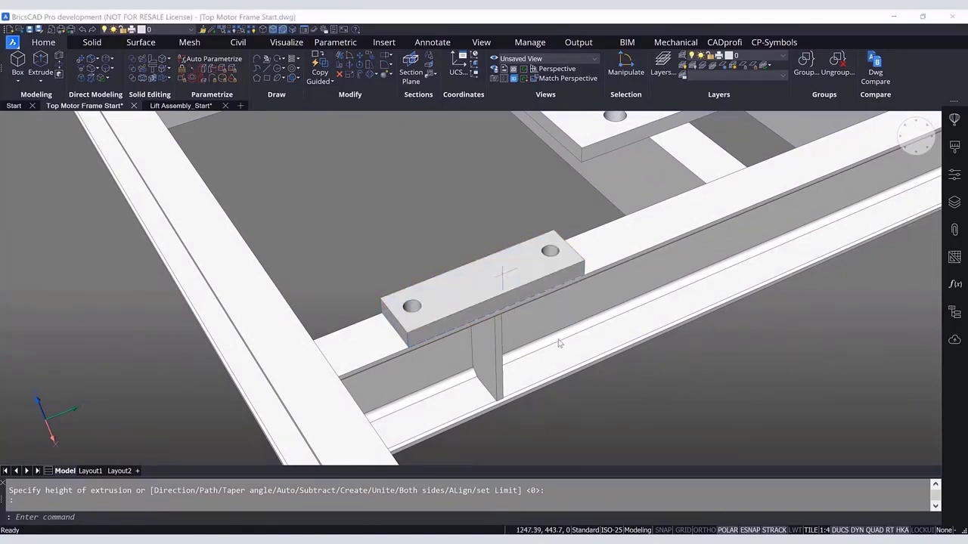
pyautogui.keyDown('shift'); pyautogui.moveTo(667, 364); pyautogui.dragTo(576, 369, button='middle'); pyautogui.keyUp('shift')
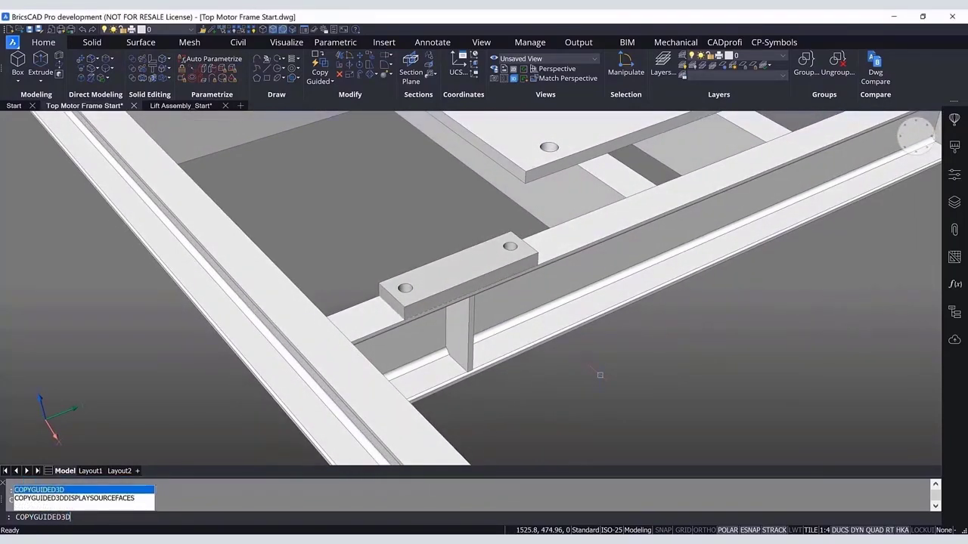
pyautogui.press('Return')
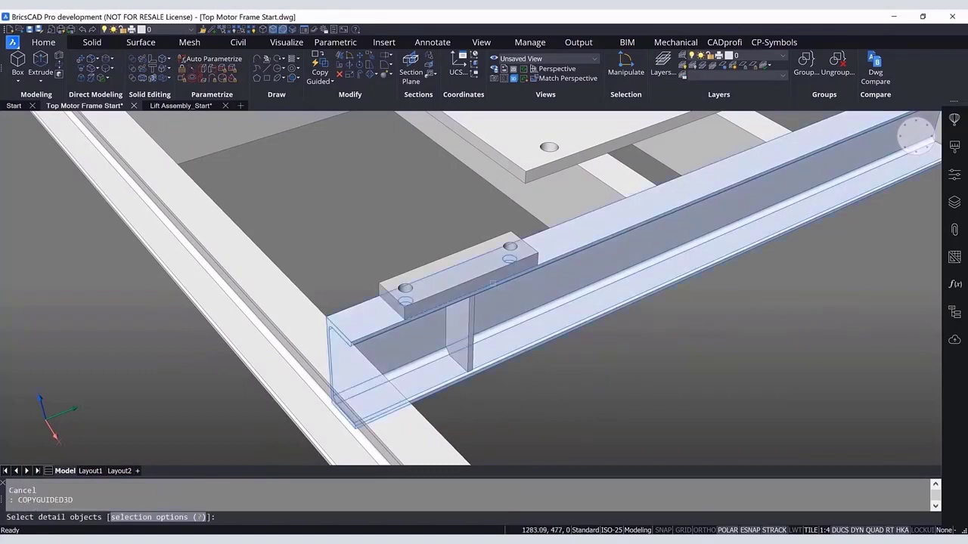
pyautogui.press('Return')
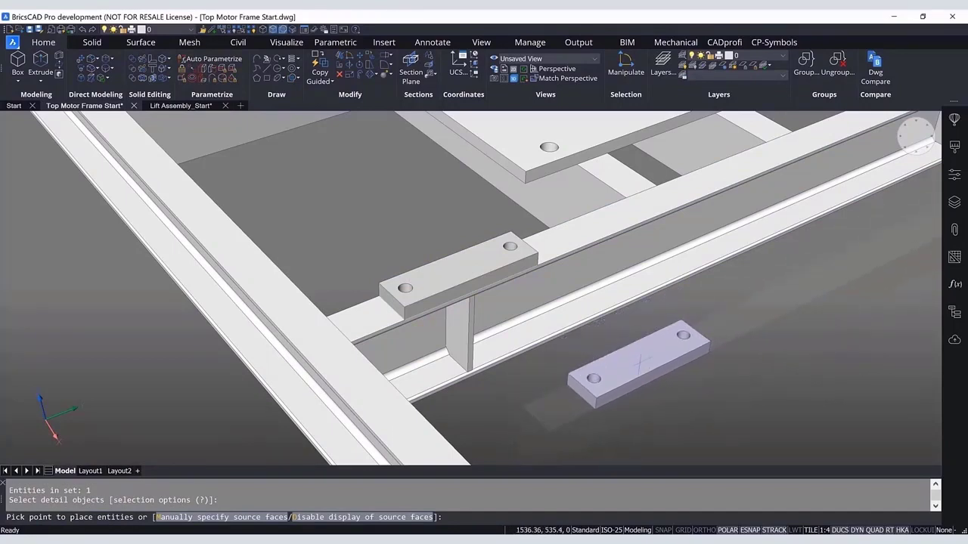
pyautogui.scroll(-3, 630, 364)
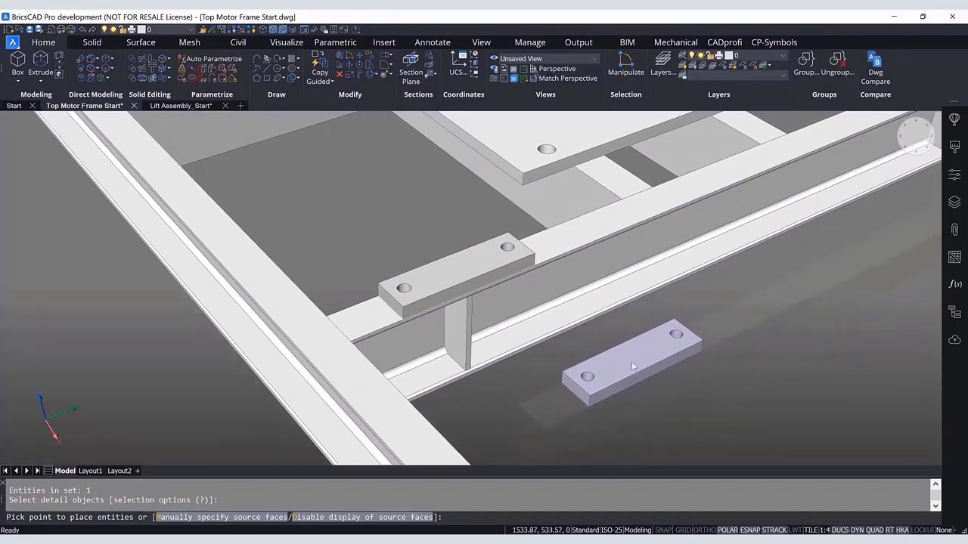
pyautogui.scroll(-3, 628, 362)
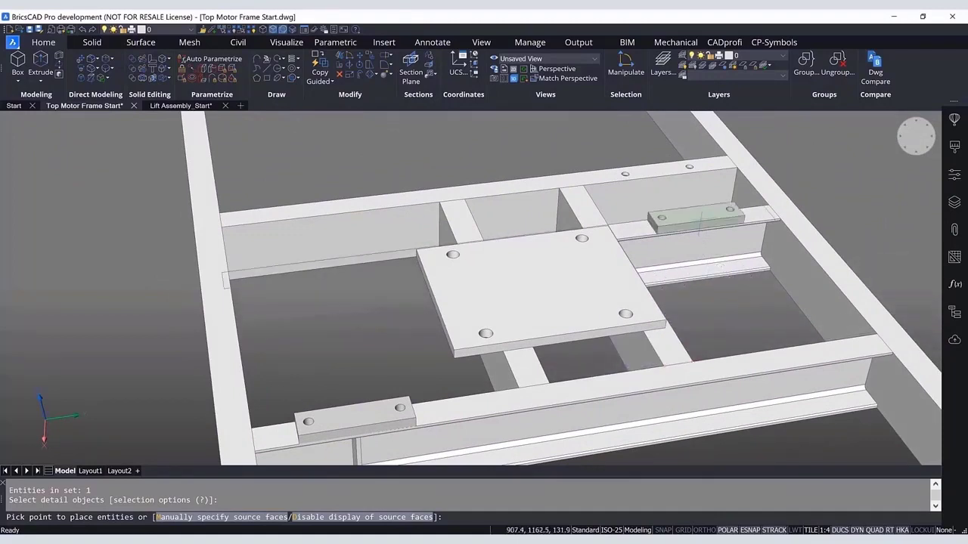
pyautogui.click(700, 217)
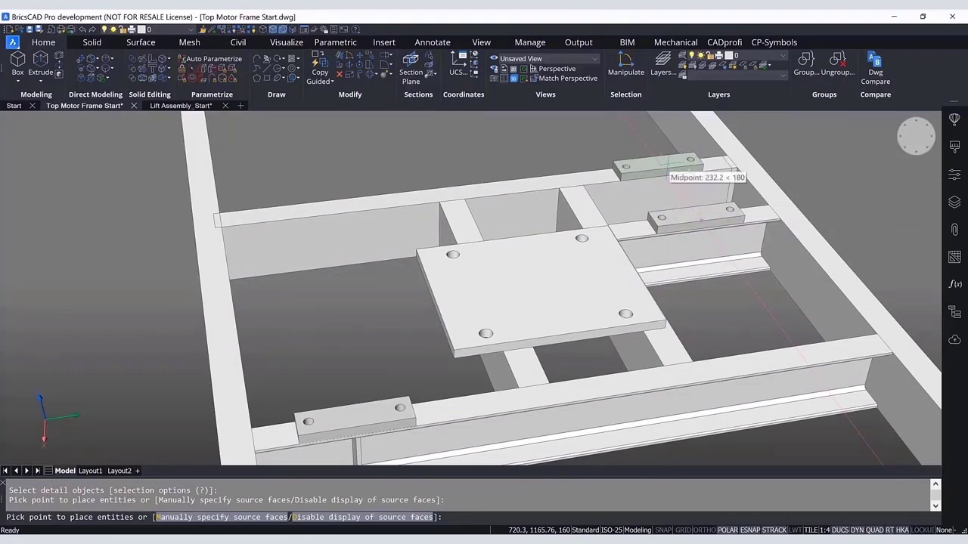
pyautogui.click(660, 167)
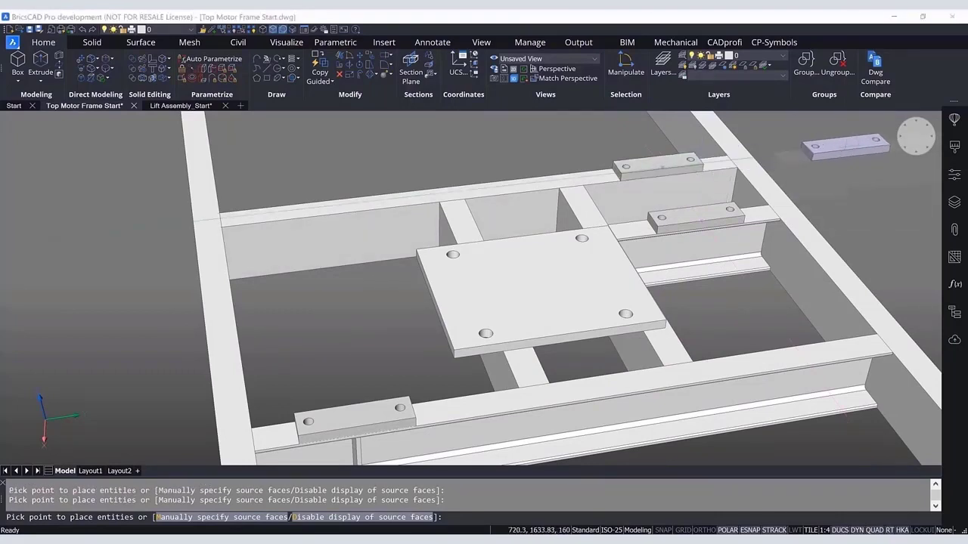
pyautogui.moveTo(807, 176); pyautogui.dragTo(760, 288, button='middle')
pyautogui.press('Escape')
# Start a COPYGUIDED3D copy with the stiffener plate beneath the original block as the detail object.
pyautogui.scroll(8, 565, 284)
pyautogui.scroll(-10, 551, 281)
pyautogui.keyDown('shift'); pyautogui.moveTo(495, 221); pyautogui.dragTo(555, 221, button='middle'); pyautogui.keyUp('shift')
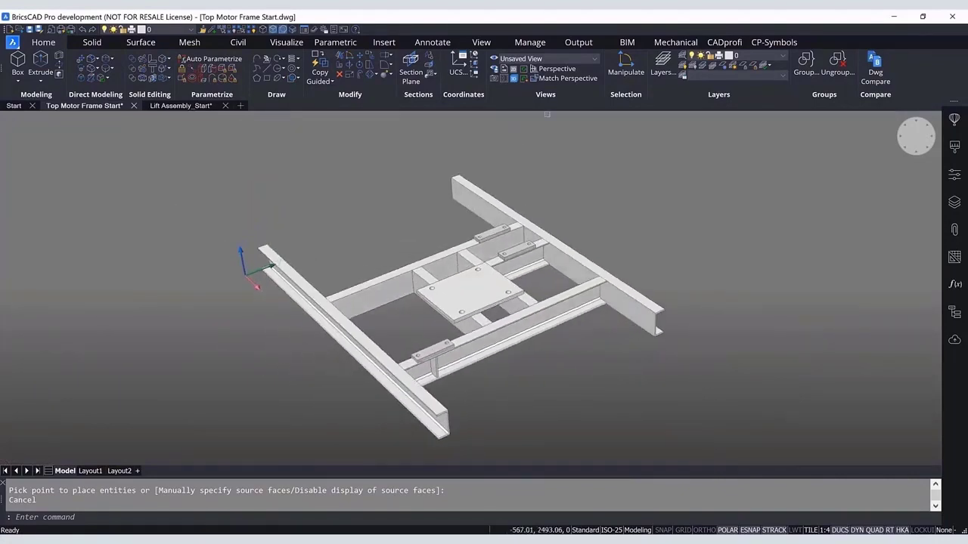
pyautogui.moveTo(549, 356); pyautogui.dragTo(637, 305, button='middle')
pyautogui.scroll(3, 485, 292)
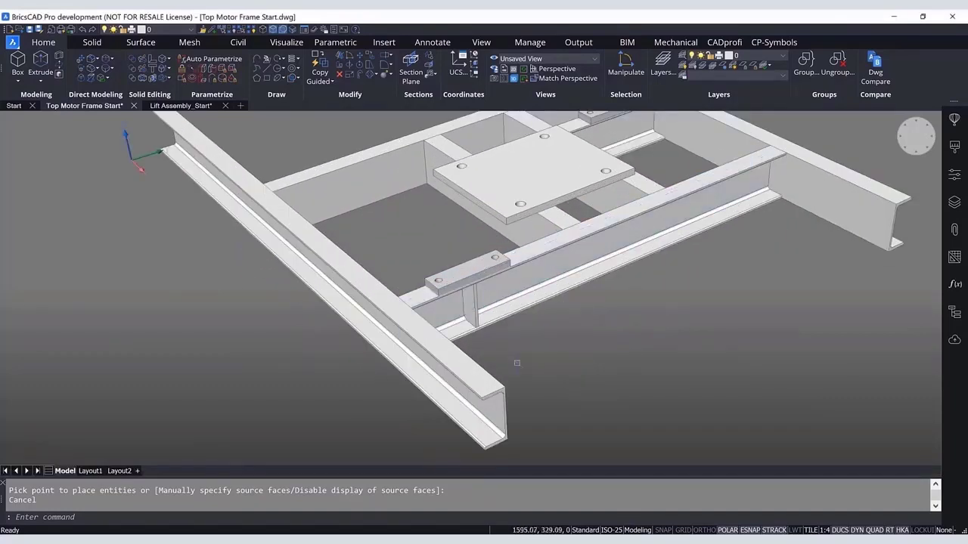
pyautogui.scroll(2, 518, 364)
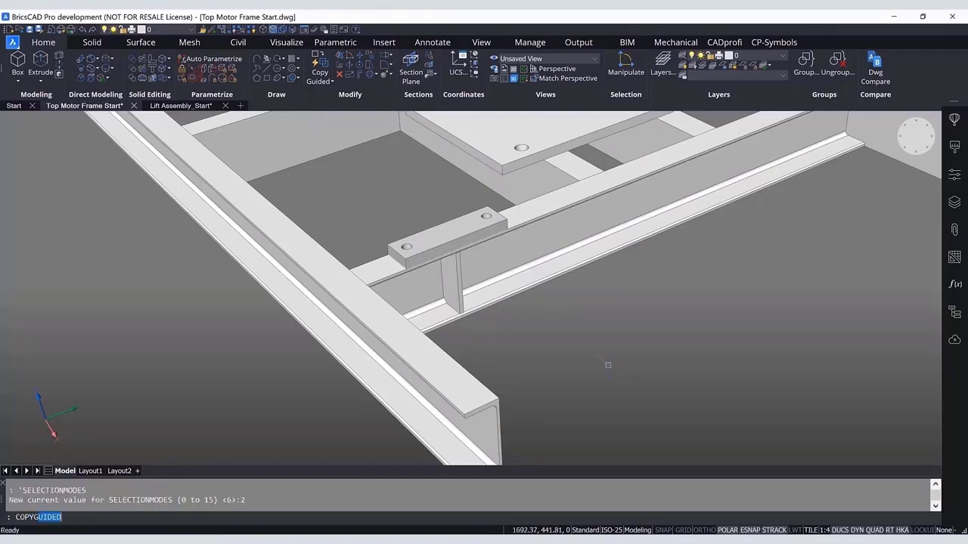
pyautogui.press('Return')
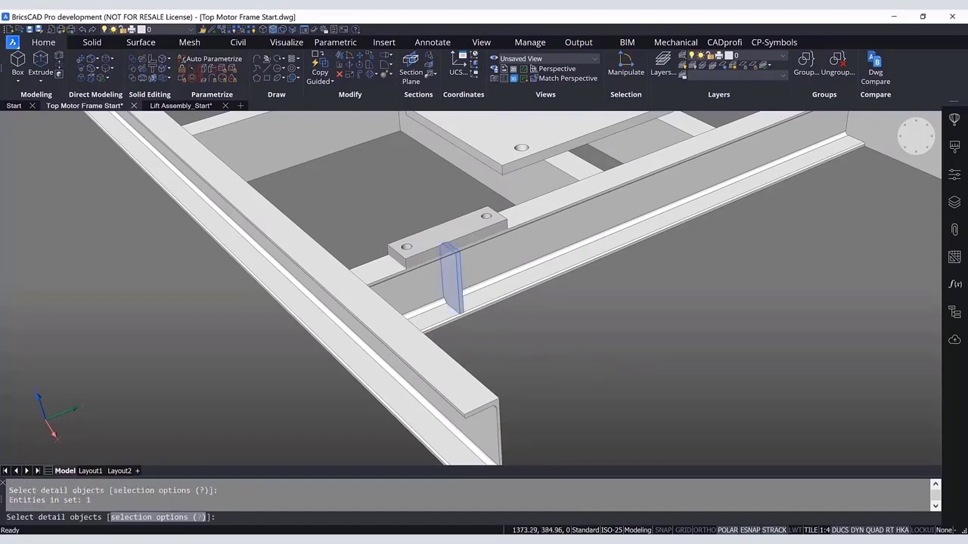
pyautogui.press('Return')
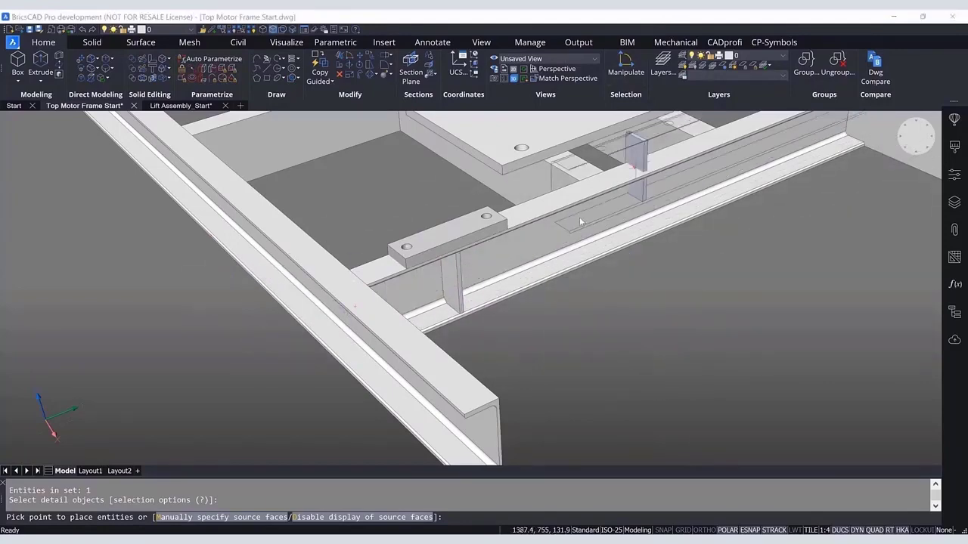
# Specify the source faces manually on the cross beam around the stiffener plate, adjusting the face set at the top flange's underside.
pyautogui.scroll(-5, 731, 303)
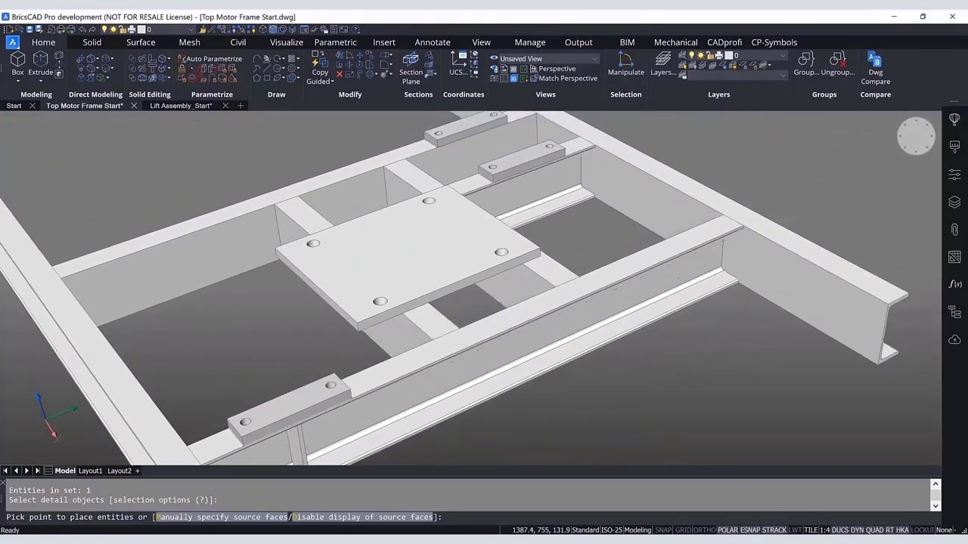
pyautogui.scroll(2, 552, 459)
pyautogui.keyDown('shift'); pyautogui.moveTo(554, 458); pyautogui.dragTo(563, 454, button='middle'); pyautogui.keyUp('shift')
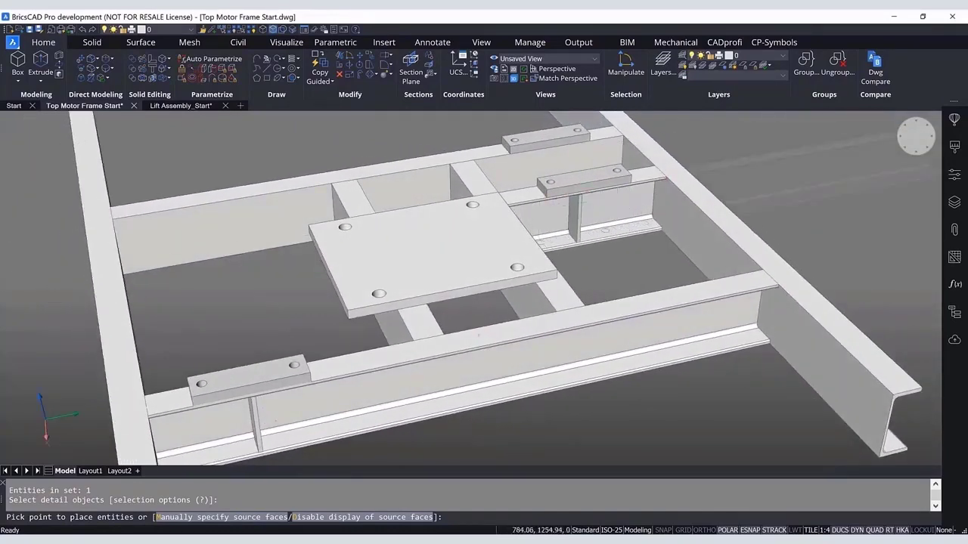
pyautogui.moveTo(583, 454); pyautogui.dragTo(567, 323, button='middle')
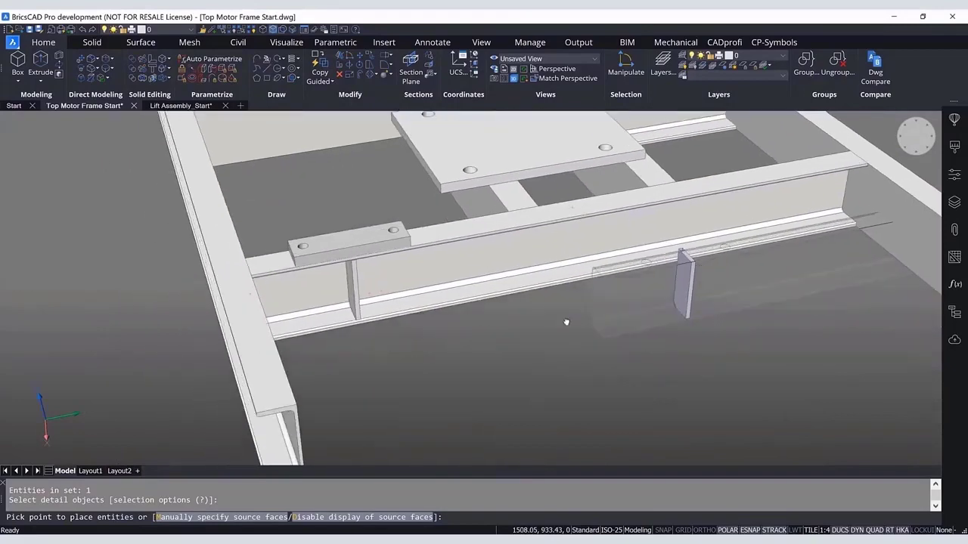
pyautogui.press('Return')
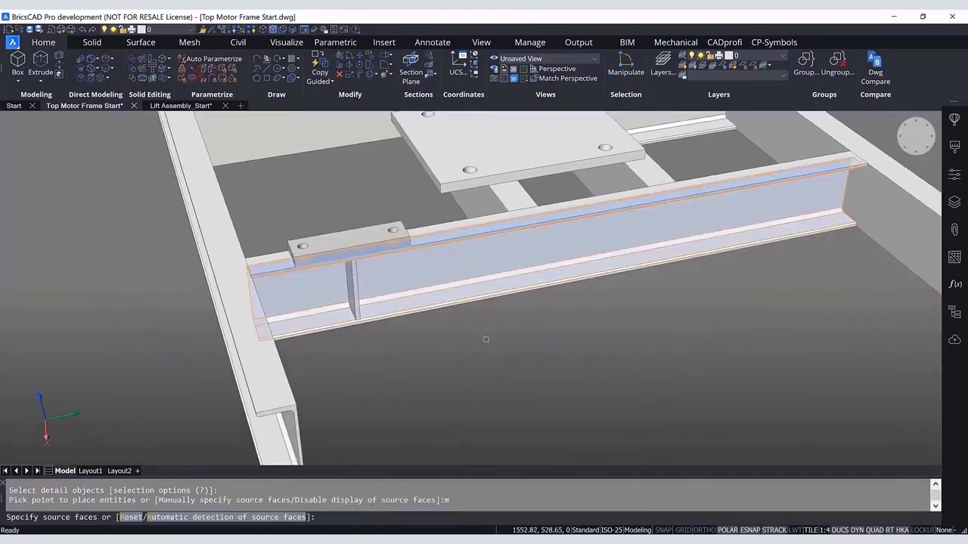
pyautogui.keyDown('shift'); pyautogui.moveTo(475, 325); pyautogui.dragTo(418, 254, button='middle'); pyautogui.keyUp('shift')
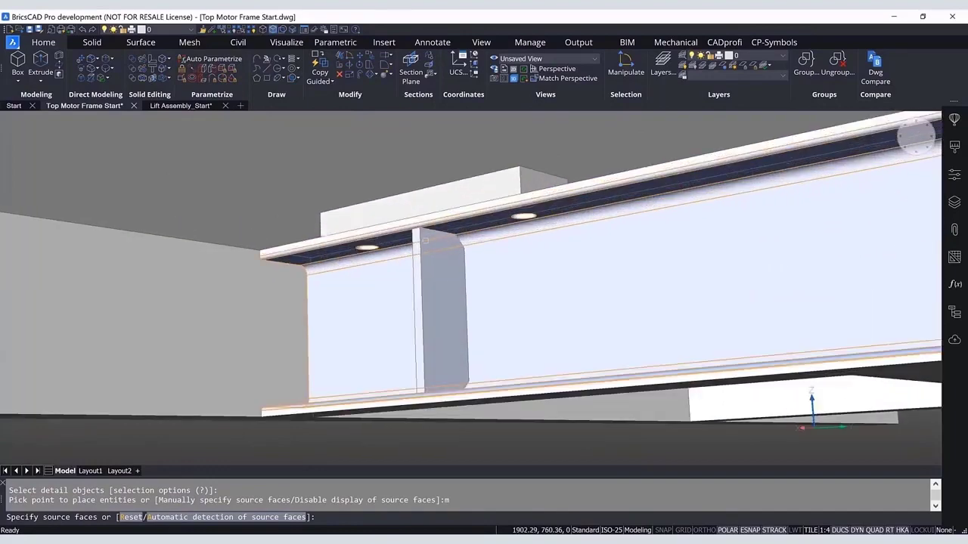
pyautogui.keyDown('shift'); pyautogui.moveTo(495, 272); pyautogui.dragTo(493, 246, button='middle'); pyautogui.keyUp('shift')
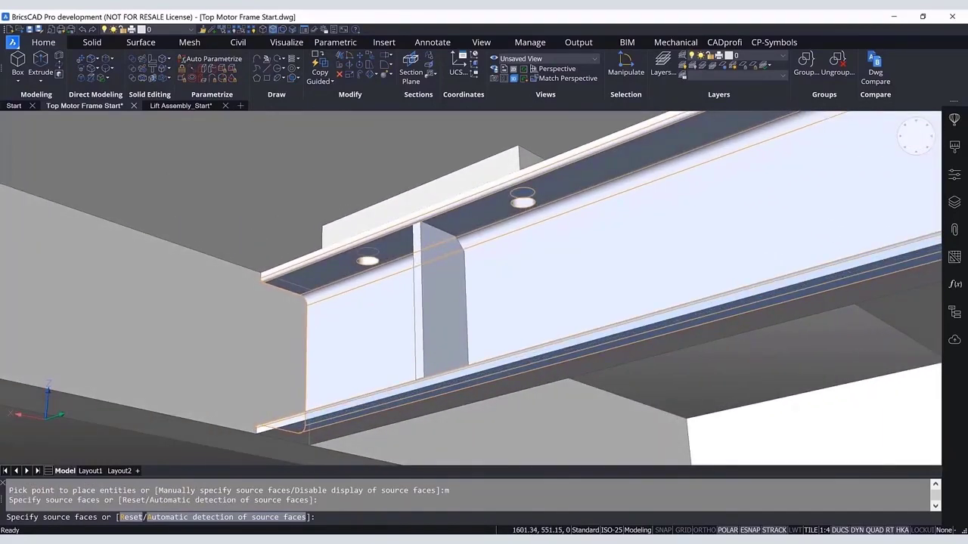
pyautogui.press('Return')
# Place copies of the stiffener plate on the other two cross beams, directly beneath the copied blocks.
pyautogui.scroll(-6, 511, 313)
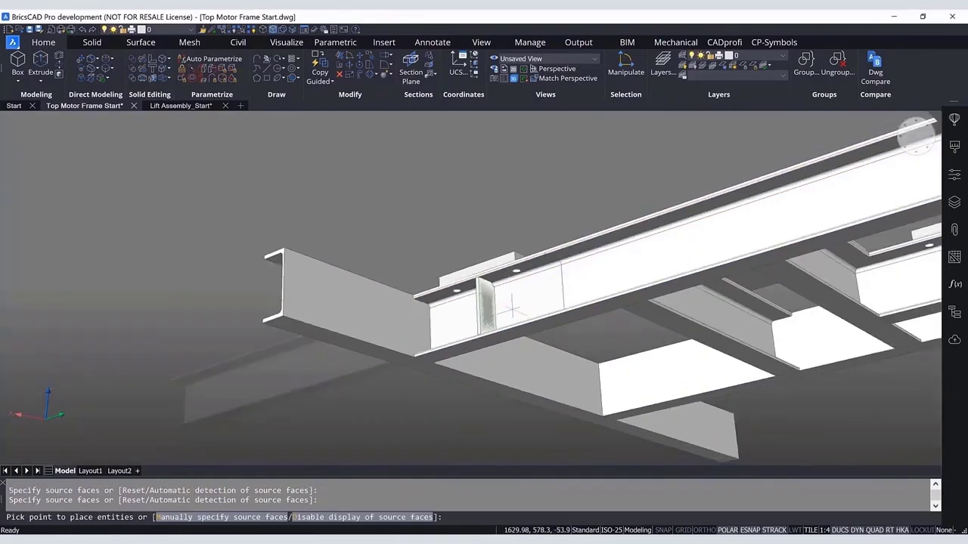
pyautogui.keyDown('shift'); pyautogui.moveTo(639, 361); pyautogui.dragTo(553, 379, button='middle'); pyautogui.keyUp('shift')
pyautogui.scroll(2, 601, 326)
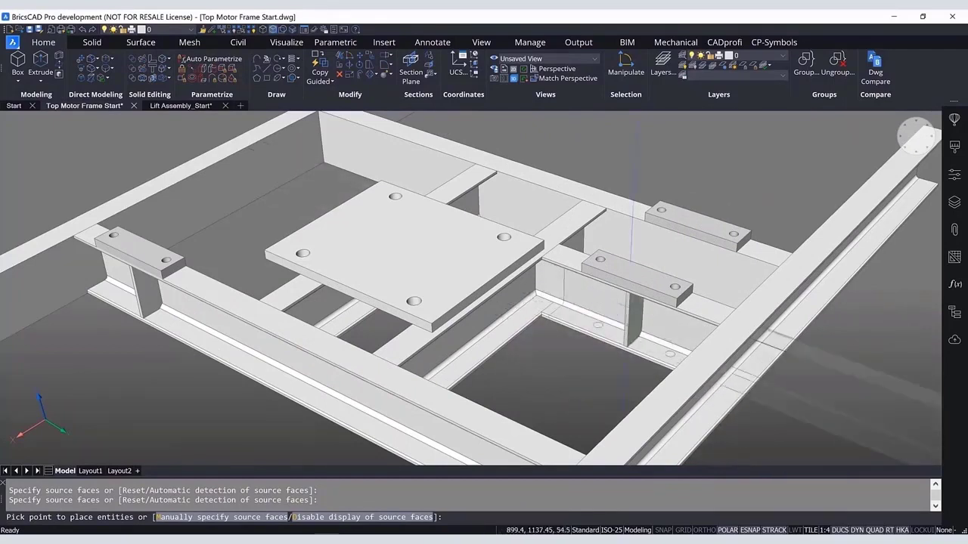
pyautogui.click(637, 316)
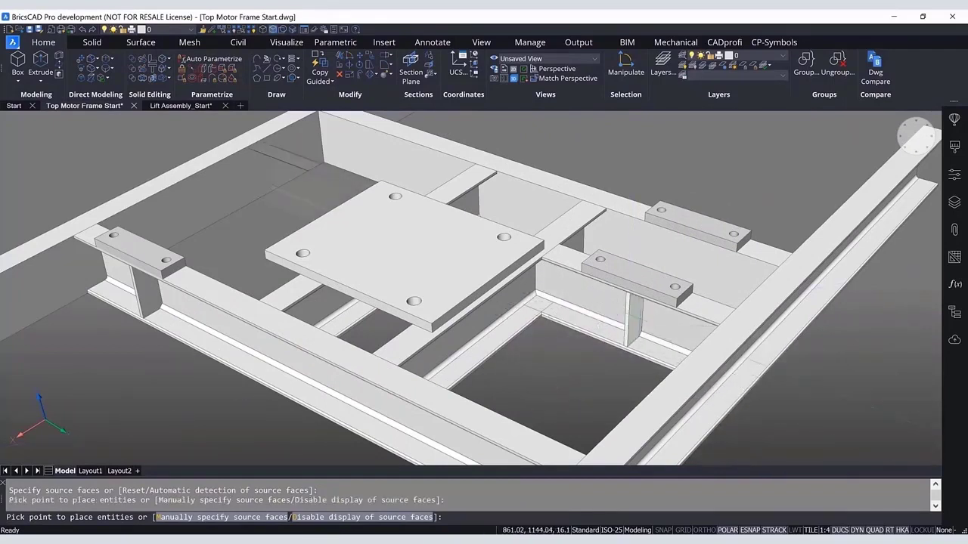
pyautogui.keyDown('shift'); pyautogui.moveTo(722, 215); pyautogui.dragTo(522, 427, button='middle'); pyautogui.keyUp('shift')
pyautogui.click(433, 418)
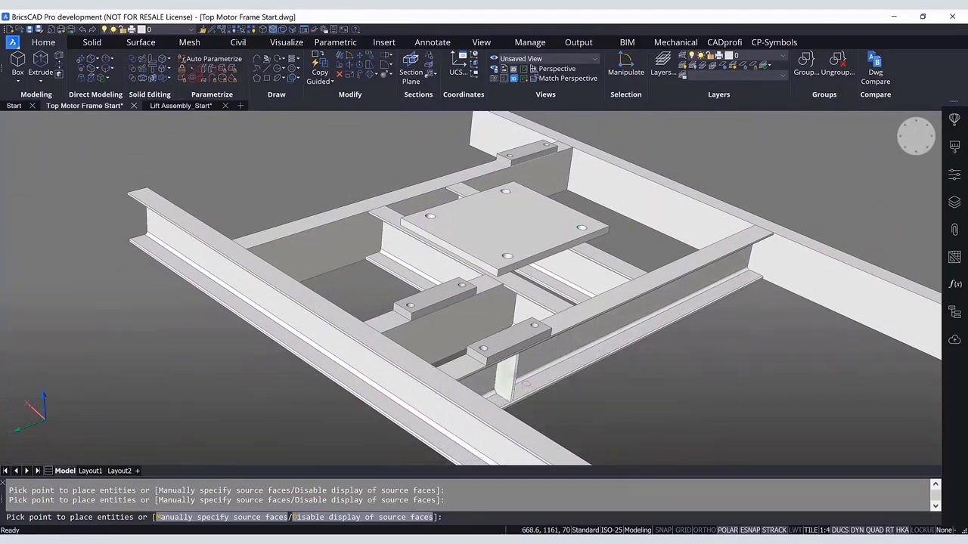
pyautogui.keyDown('shift'); pyautogui.moveTo(624, 400); pyautogui.dragTo(527, 374, button='middle'); pyautogui.keyUp('shift')
pyautogui.scroll(5, 527, 373)
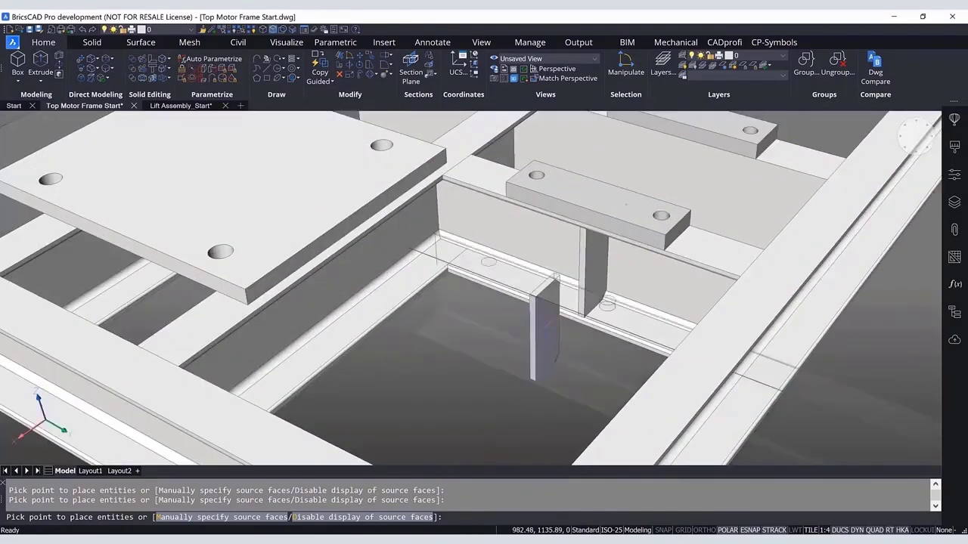
pyautogui.press('Escape')
# Unhide the motor and wheel unit on the top motor frame.
pyautogui.keyDown('shift'); pyautogui.moveTo(542, 351); pyautogui.dragTo(711, 367, button='middle'); pyautogui.keyUp('shift')
pyautogui.scroll(-5, 705, 369)
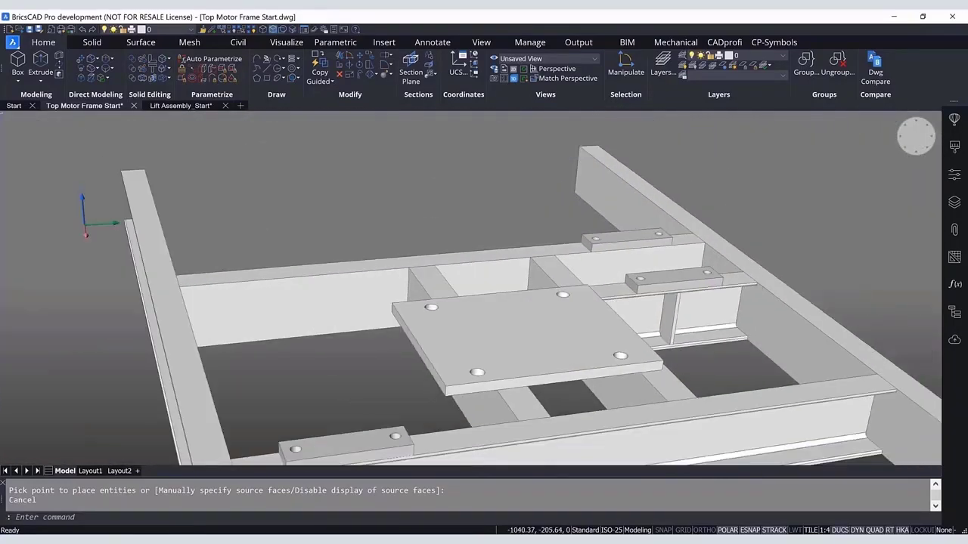
pyautogui.scroll(-3, 704, 375)
pyautogui.scroll(-3, 702, 370)
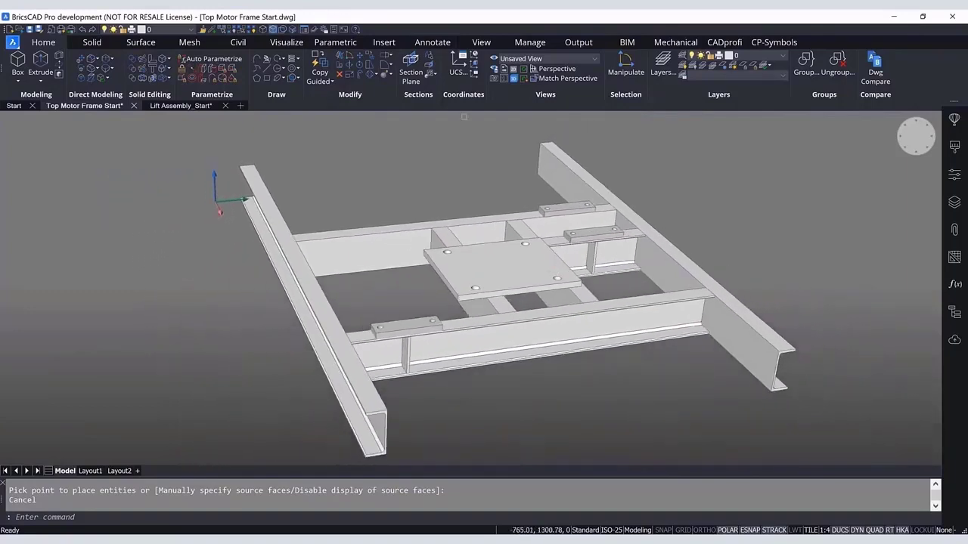
pyautogui.keyDown('shift'); pyautogui.moveTo(724, 239); pyautogui.dragTo(653, 238, button='middle'); pyautogui.keyUp('shift')
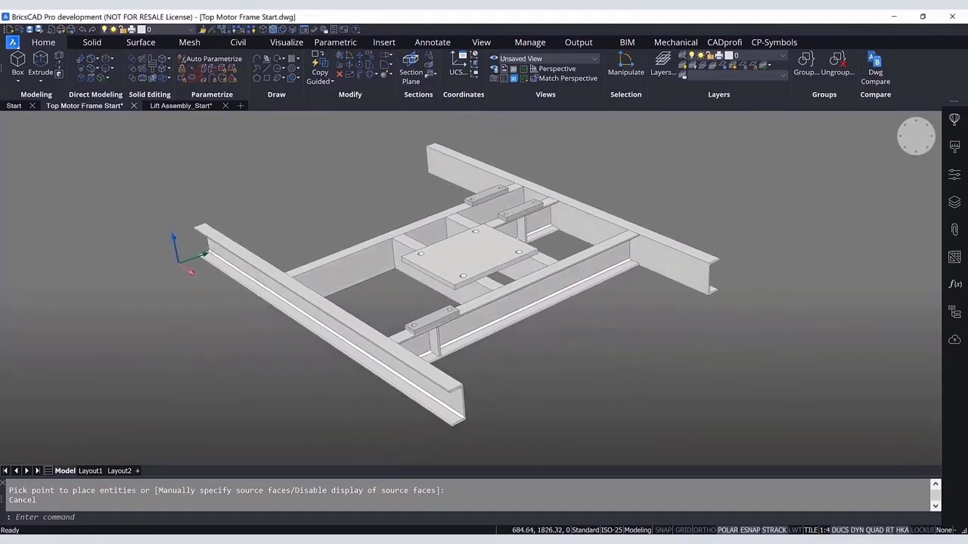
pyautogui.click(252, 33)
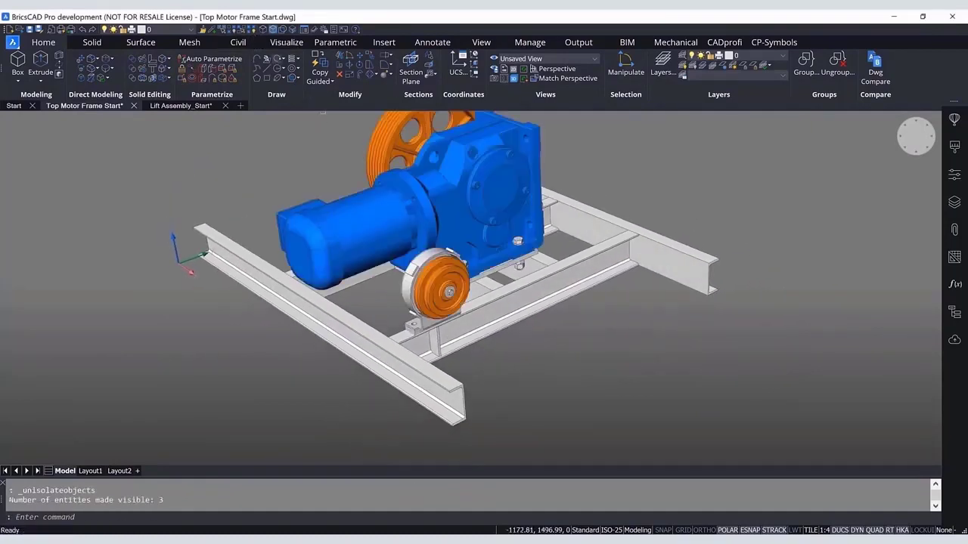
# Examine how the wheel's bearing housing sits on the new block and the stiffener below it.
pyautogui.keyDown('shift'); pyautogui.moveTo(566, 390); pyautogui.dragTo(197, 409, button='middle'); pyautogui.keyUp('shift')
pyautogui.moveTo(203, 364); pyautogui.dragTo(403, 273, button='middle')
pyautogui.scroll(10, 401, 273)
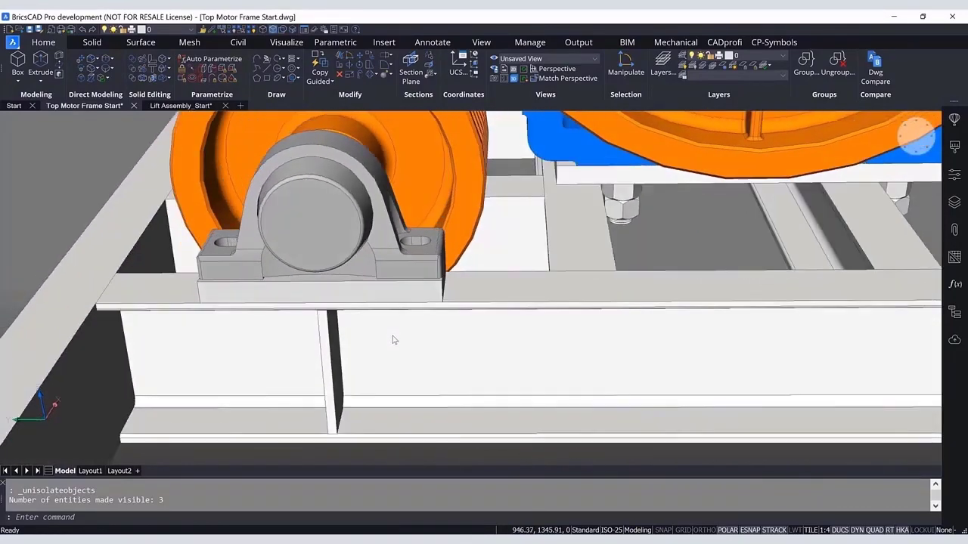
pyautogui.keyDown('shift'); pyautogui.moveTo(394, 340); pyautogui.dragTo(395, 361); pyautogui.keyUp('shift')
pyautogui.keyDown('shift'); pyautogui.moveTo(395, 361); pyautogui.dragTo(461, 354, button='middle'); pyautogui.keyUp('shift')
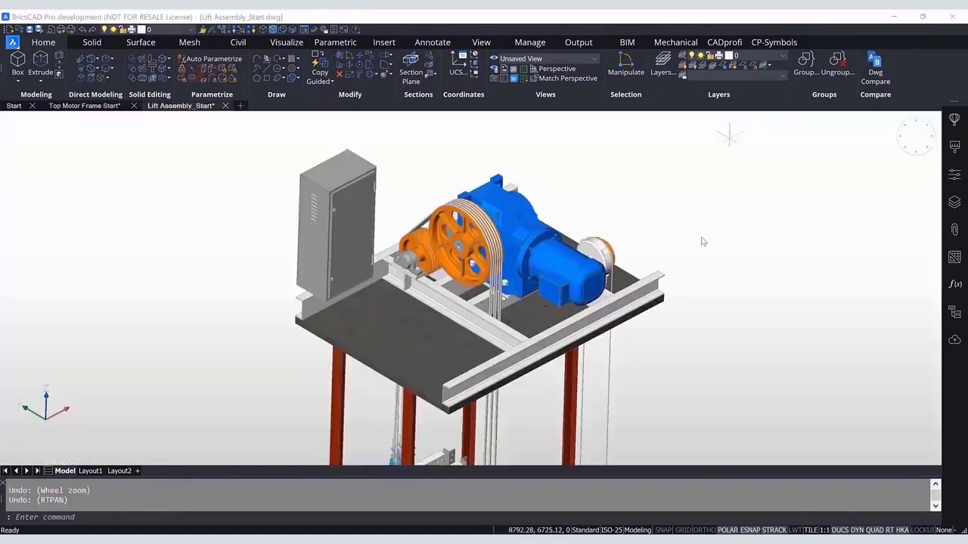
# Examine the lift assembly drawing from the updated top motor frame down to the counterweight and cabin.
pyautogui.moveTo(703, 239); pyautogui.dragTo(660, 209, button='middle')
pyautogui.keyDown('shift'); pyautogui.moveTo(745, 220); pyautogui.dragTo(700, 245, button='middle'); pyautogui.keyUp('shift')
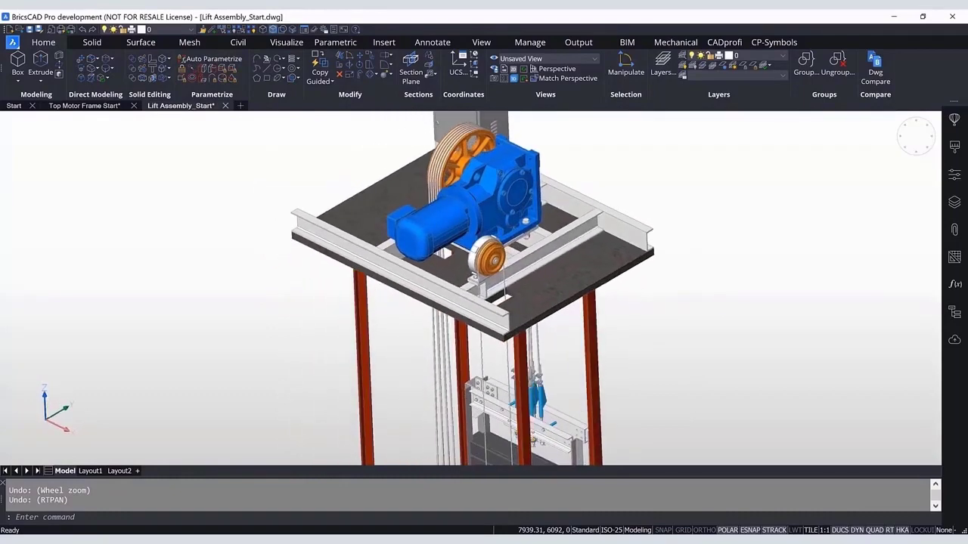
pyautogui.scroll(-5, 482, 287)
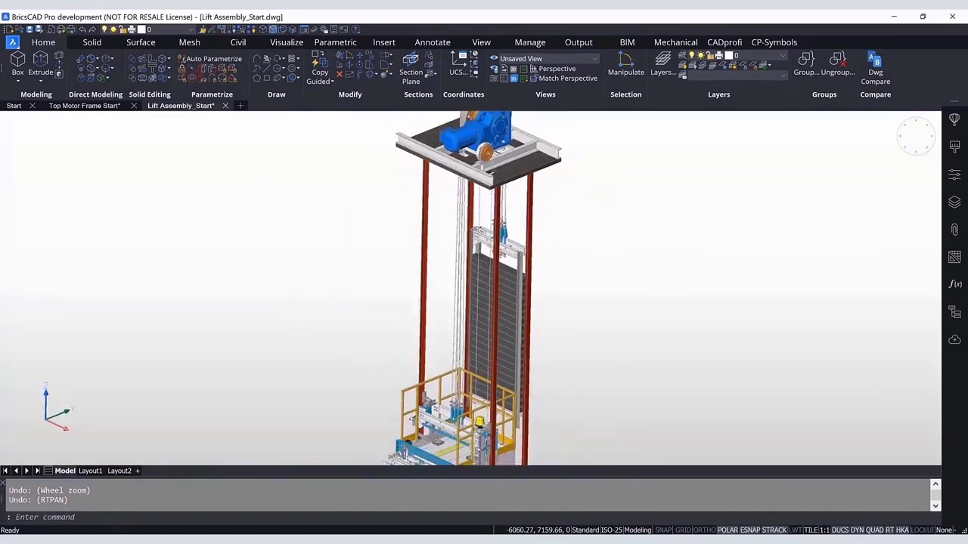
pyautogui.scroll(-4, 471, 287)
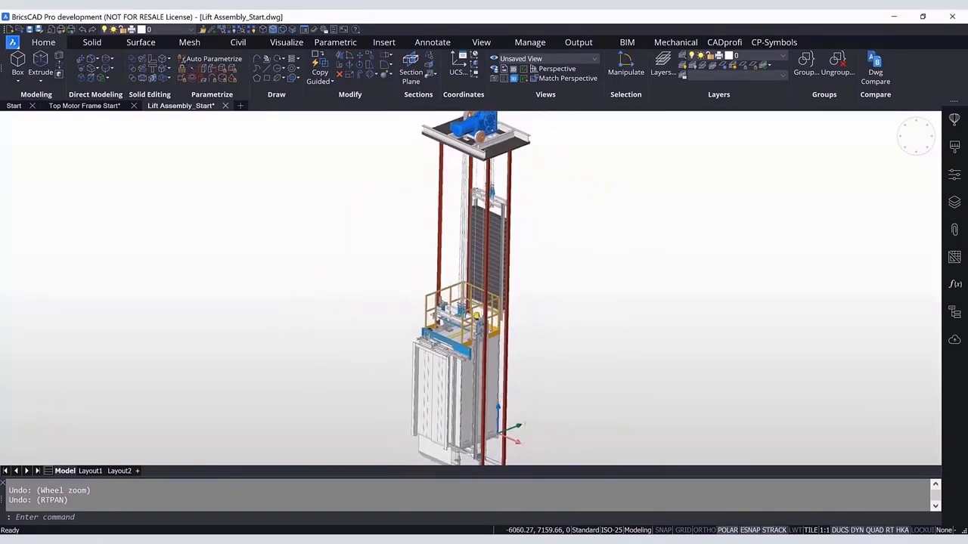
pyautogui.scroll(4, 499, 273)
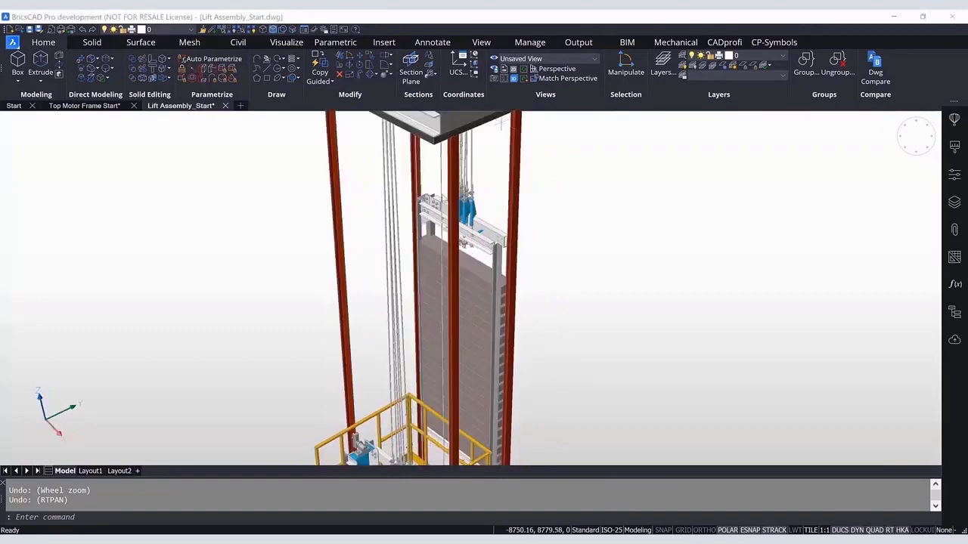
pyautogui.scroll(5, 560, 271)
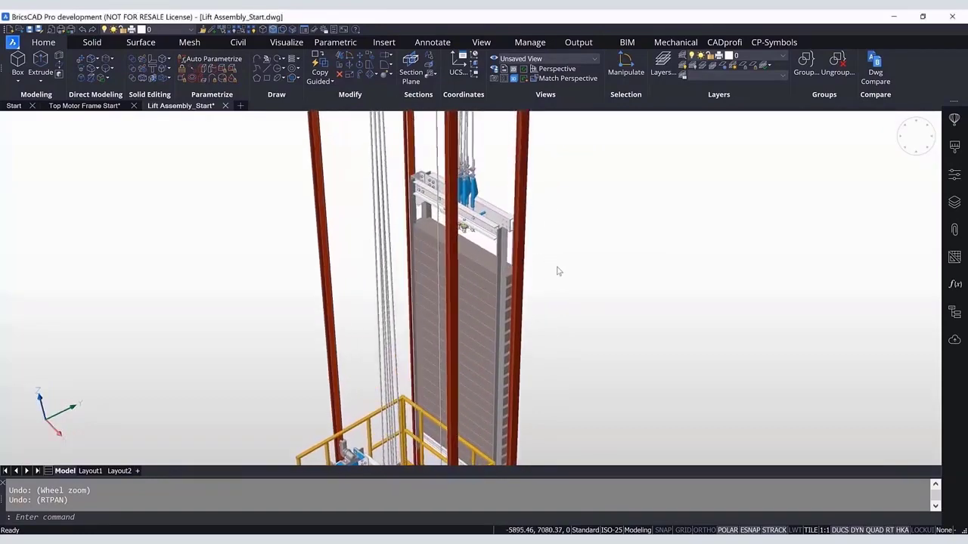
# Hide the Lift Assemby Minus Counterweight block reference to isolate the counterweight.
pyautogui.scroll(4, 563, 275)
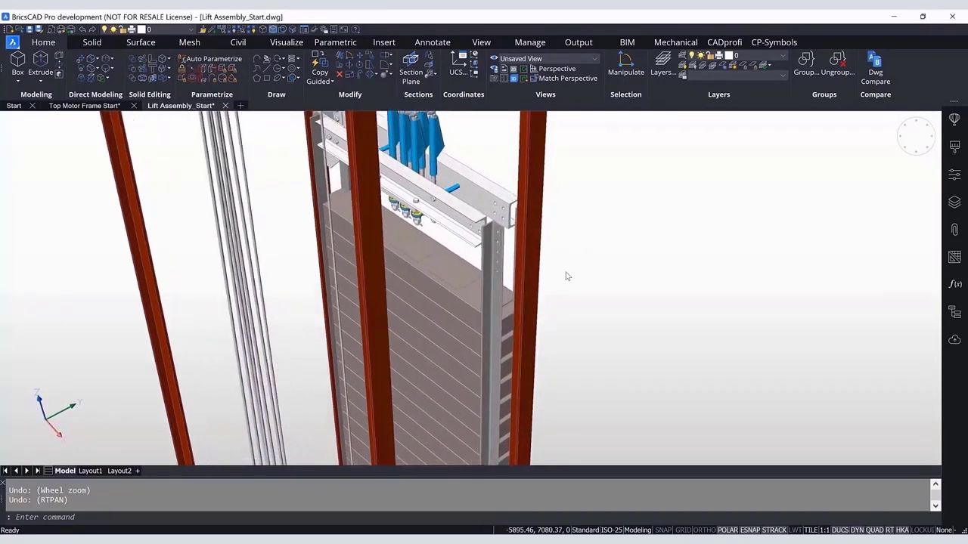
pyautogui.scroll(-5, 603, 299)
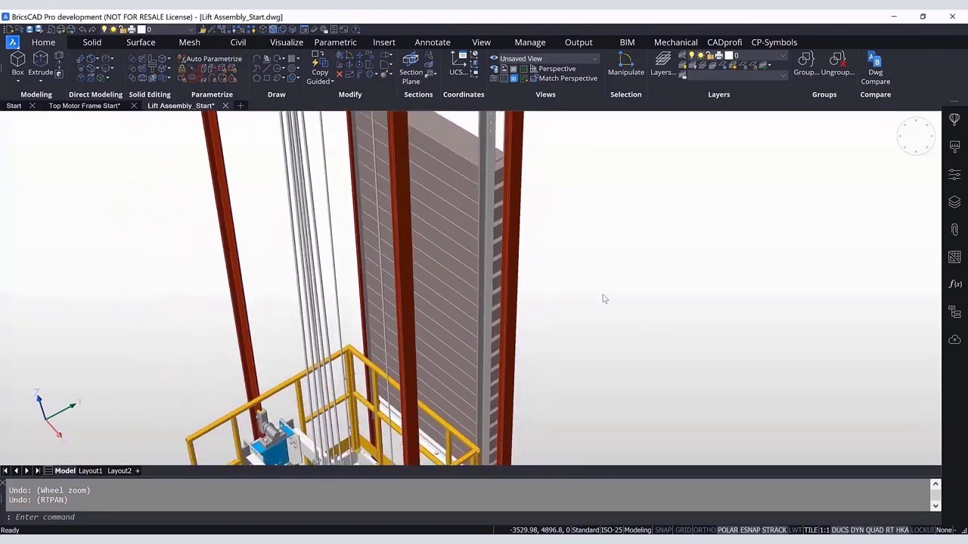
pyautogui.scroll(5, 603, 298)
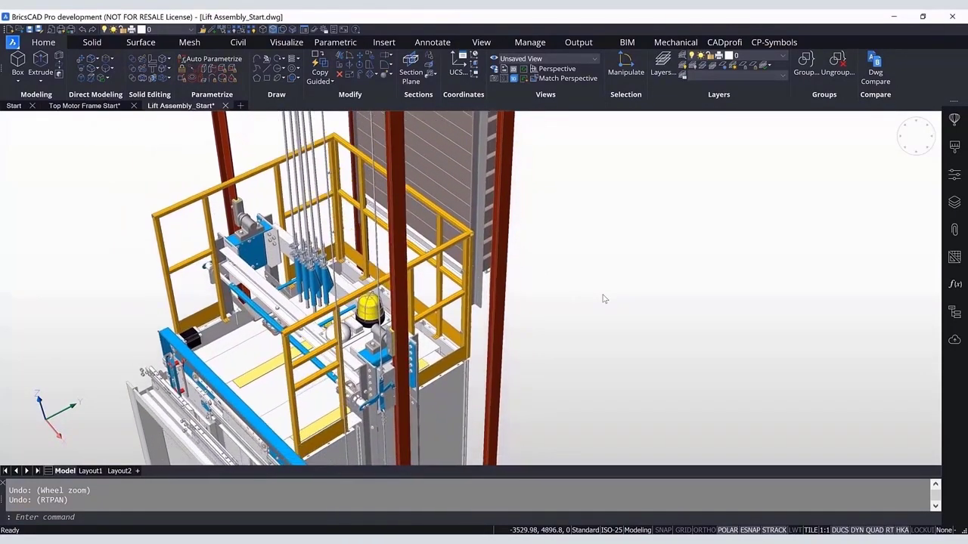
pyautogui.keyDown('shift'); pyautogui.moveTo(531, 334); pyautogui.dragTo(495, 316, button='middle'); pyautogui.keyUp('shift')
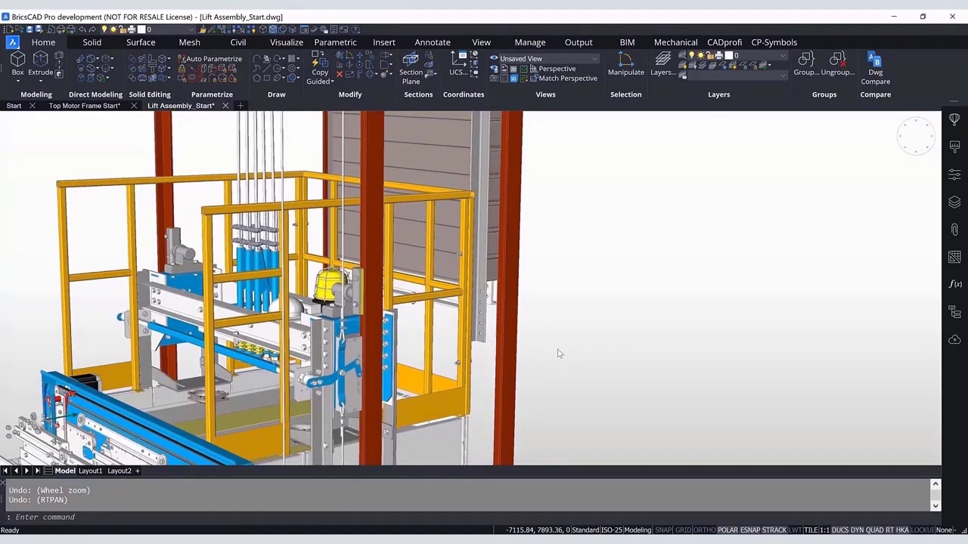
pyautogui.keyDown('shift'); pyautogui.moveTo(558, 354); pyautogui.dragTo(509, 298, button='middle'); pyautogui.keyUp('shift')
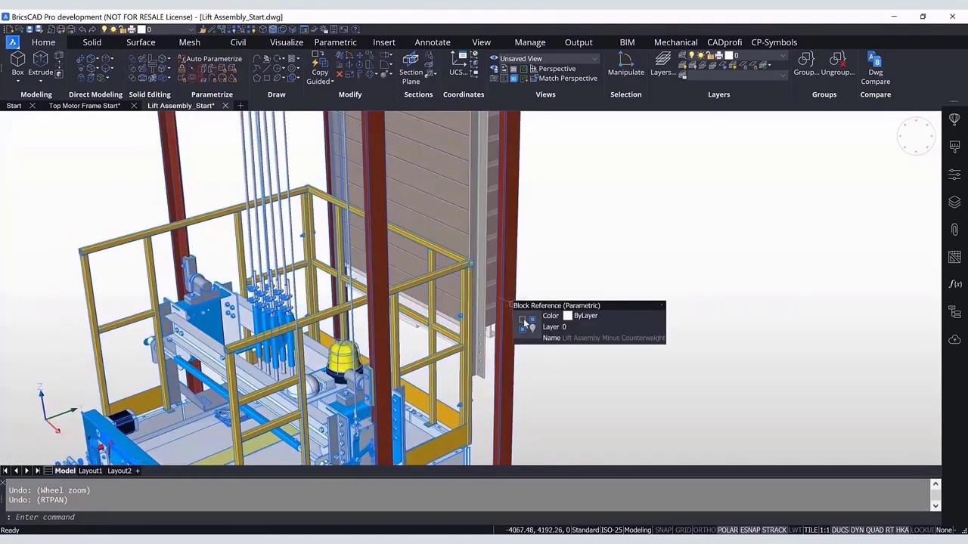
pyautogui.click(524, 324)
# Copy the U-shaped end bracket and its bolts to the opposite upper end of the counterweight frame with COPYGUIDED3D.
pyautogui.keyDown('shift'); pyautogui.moveTo(507, 380); pyautogui.dragTo(453, 424, button='middle'); pyautogui.keyUp('shift')
pyautogui.moveTo(452, 144); pyautogui.dragTo(459, 408, button='middle')
pyautogui.moveTo(458, 295); pyautogui.dragTo(490, 272, button='middle')
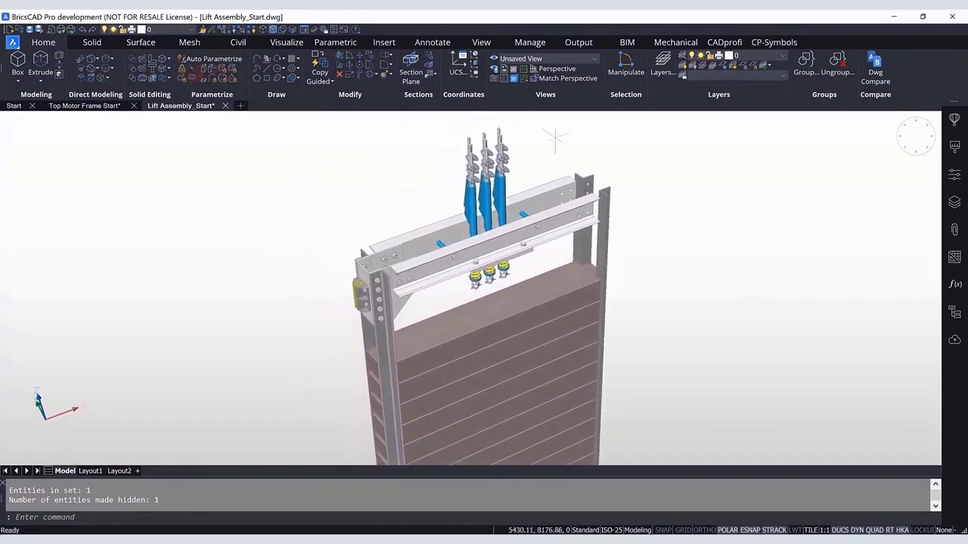
pyautogui.keyDown('shift'); pyautogui.moveTo(632, 182); pyautogui.dragTo(530, 300, button='middle'); pyautogui.keyUp('shift')
pyautogui.scroll(5, 530, 300)
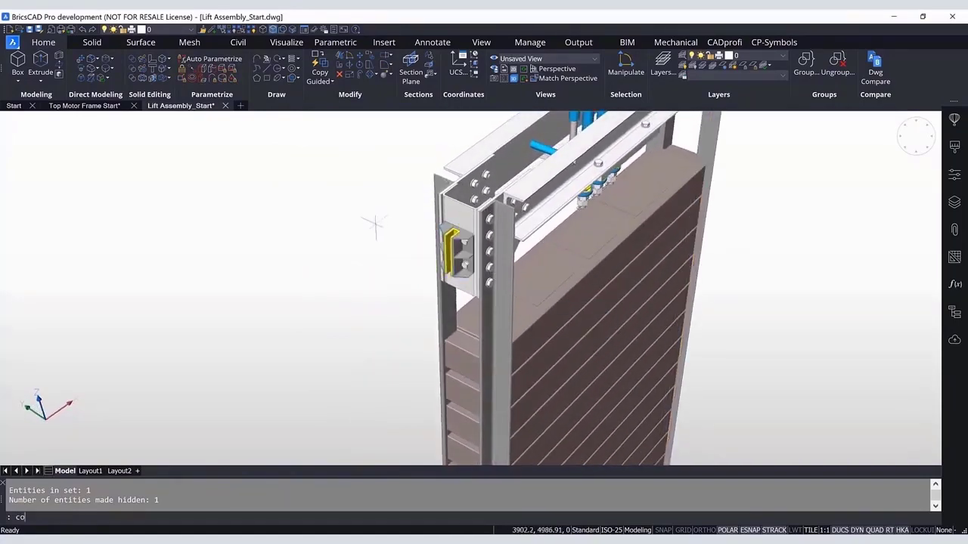
pyautogui.press('Escape')
pyautogui.keyDown('shift'); pyautogui.moveTo(375, 224); pyautogui.dragTo(335, 211, button='middle'); pyautogui.keyUp('shift')
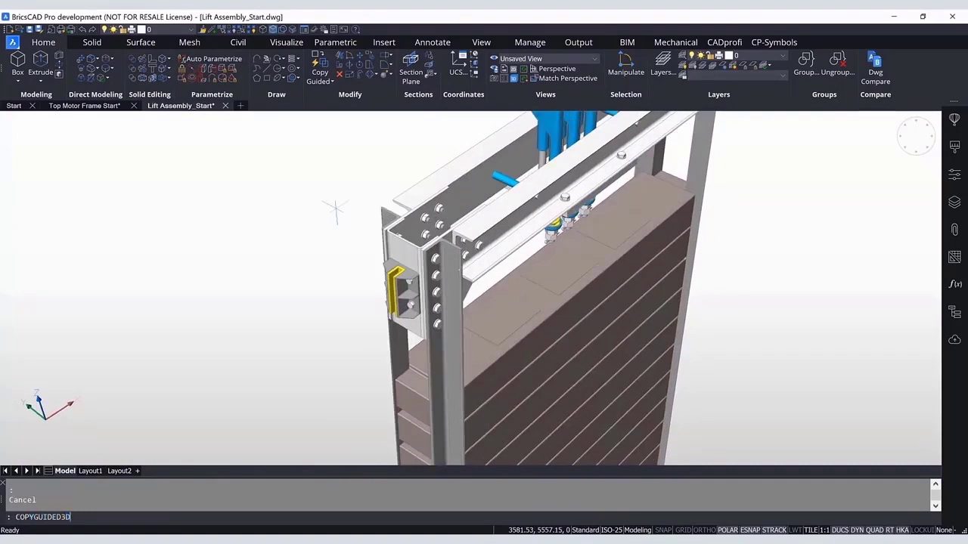
pyautogui.press('Return')
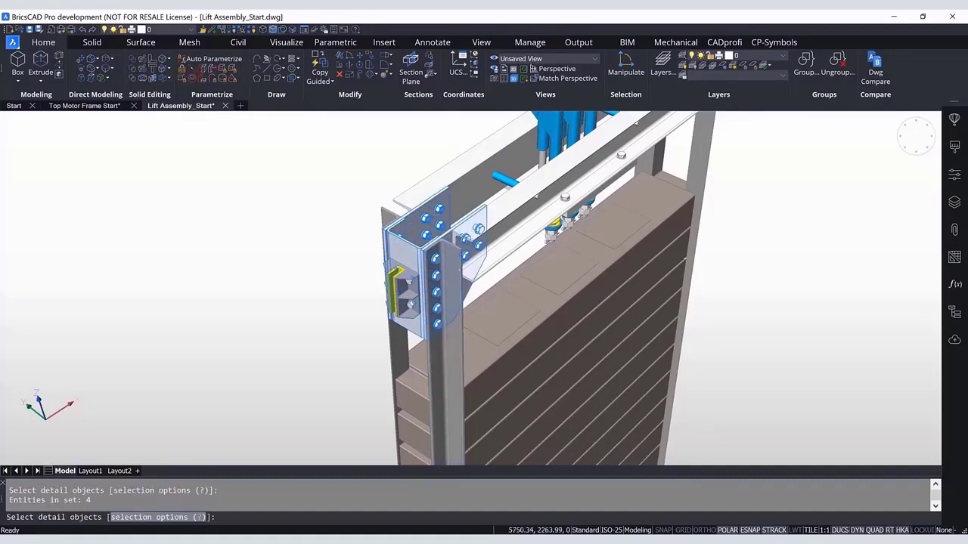
pyautogui.moveTo(743, 237); pyautogui.dragTo(690, 296, button='middle')
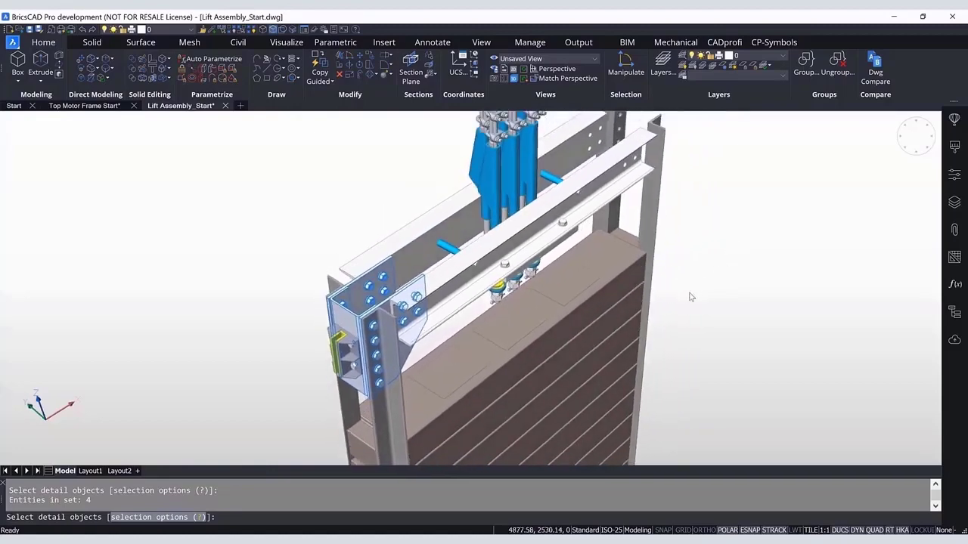
pyautogui.press('Return')
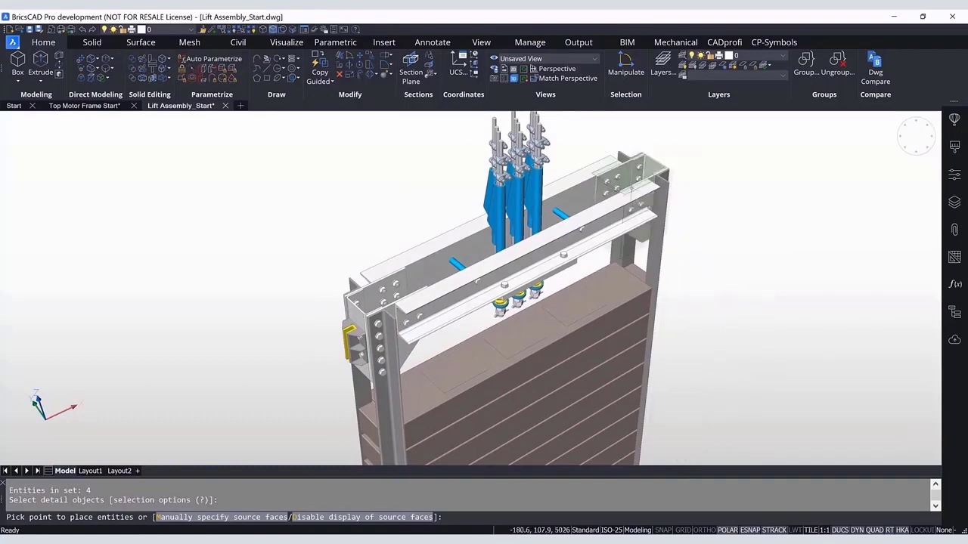
pyautogui.click(631, 207)
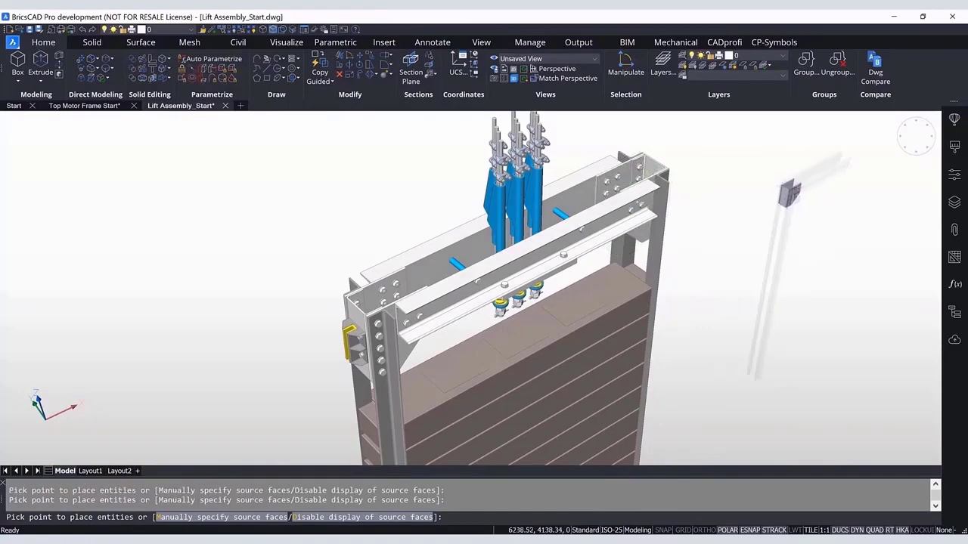
pyautogui.press('Escape')
# Copy the guide shoe with its yellow liner onto the copied end bracket at the frame's opposite upper end with COPYGUIDED3D.
pyautogui.keyDown('shift'); pyautogui.moveTo(767, 217); pyautogui.dragTo(679, 288, button='middle'); pyautogui.keyUp('shift')
pyautogui.scroll(5, 682, 288)
pyautogui.scroll(-4, 679, 287)
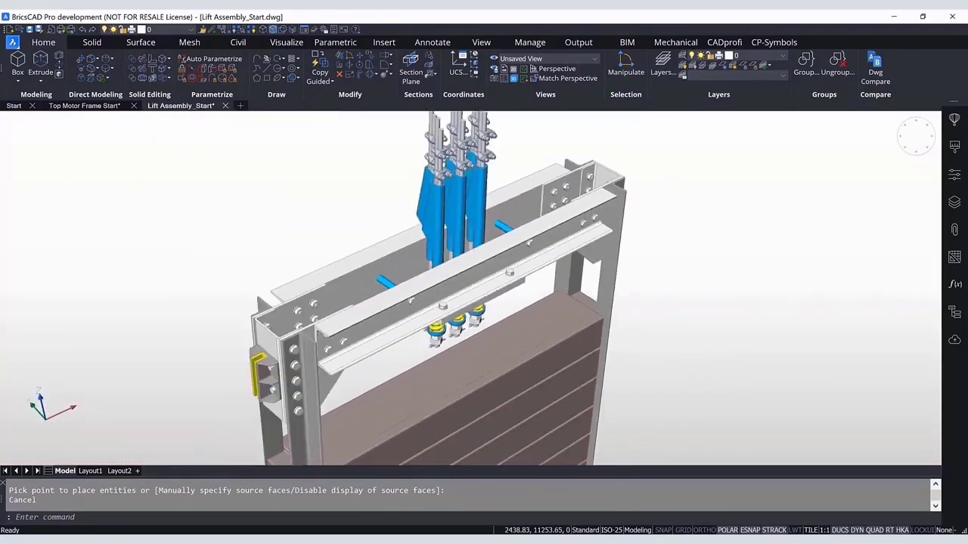
pyautogui.keyDown('shift'); pyautogui.moveTo(453, 354); pyautogui.dragTo(204, 372, button='middle'); pyautogui.keyUp('shift')
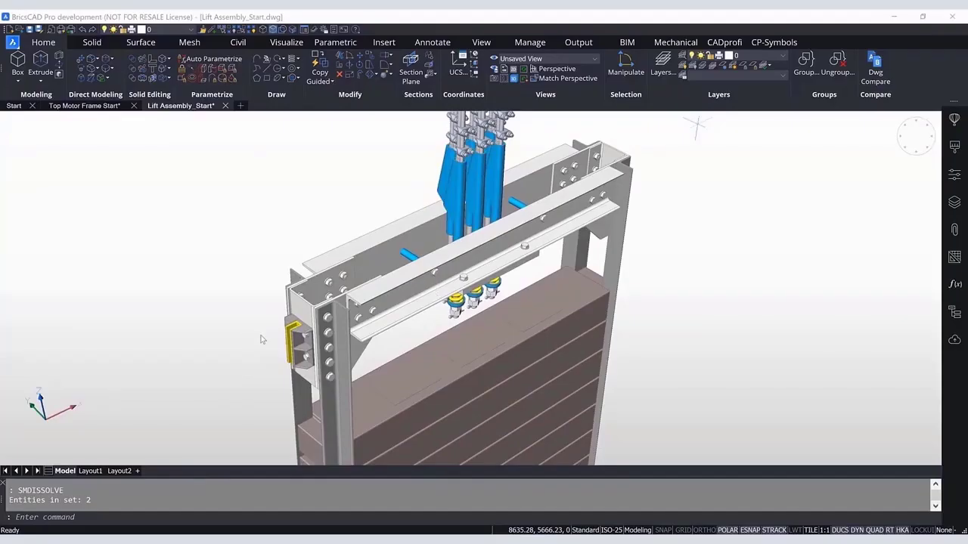
pyautogui.keyDown('shift'); pyautogui.moveTo(260, 340); pyautogui.dragTo(274, 323, button='middle'); pyautogui.keyUp('shift')
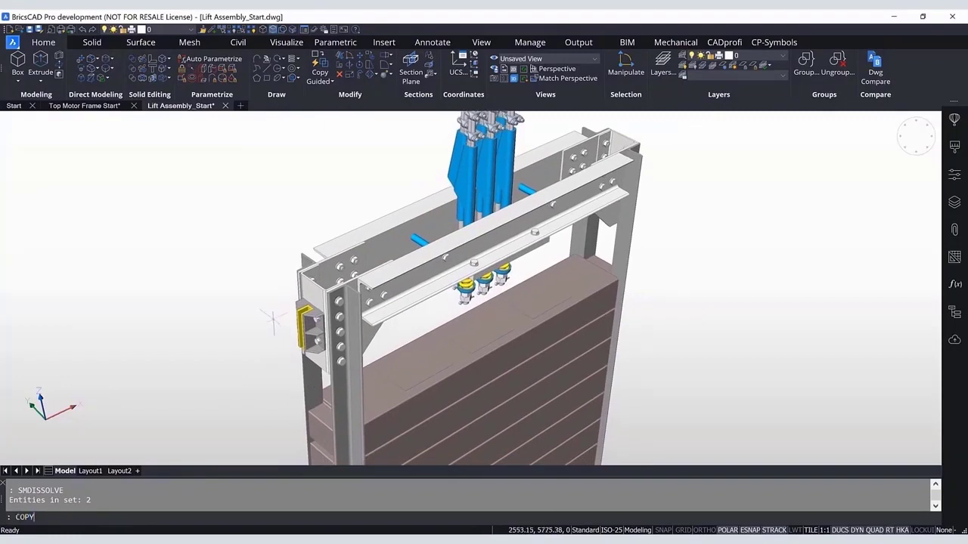
pyautogui.write('UIDED3D')
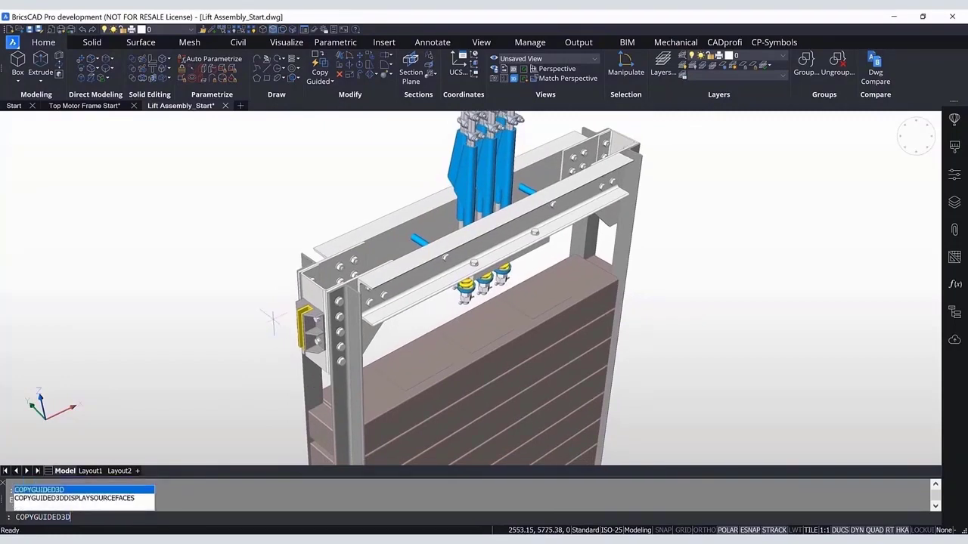
pyautogui.press('Return')
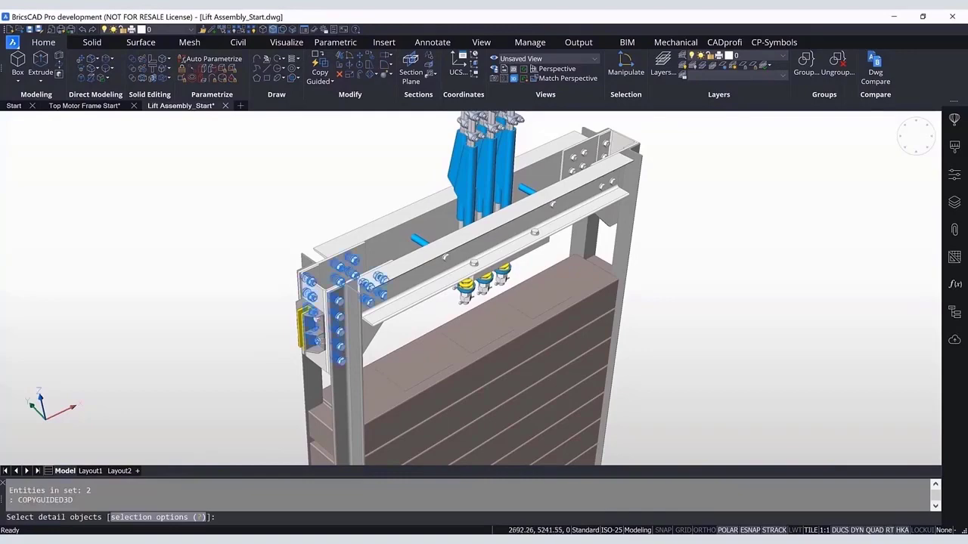
pyautogui.scroll(4, 321, 333)
pyautogui.click(317, 323)
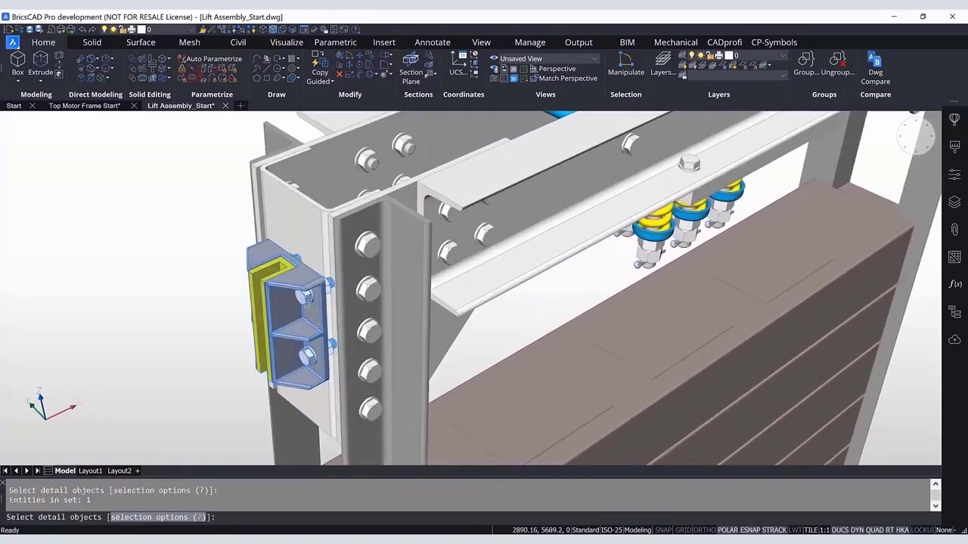
pyautogui.press('Return')
pyautogui.scroll(-5, 613, 235)
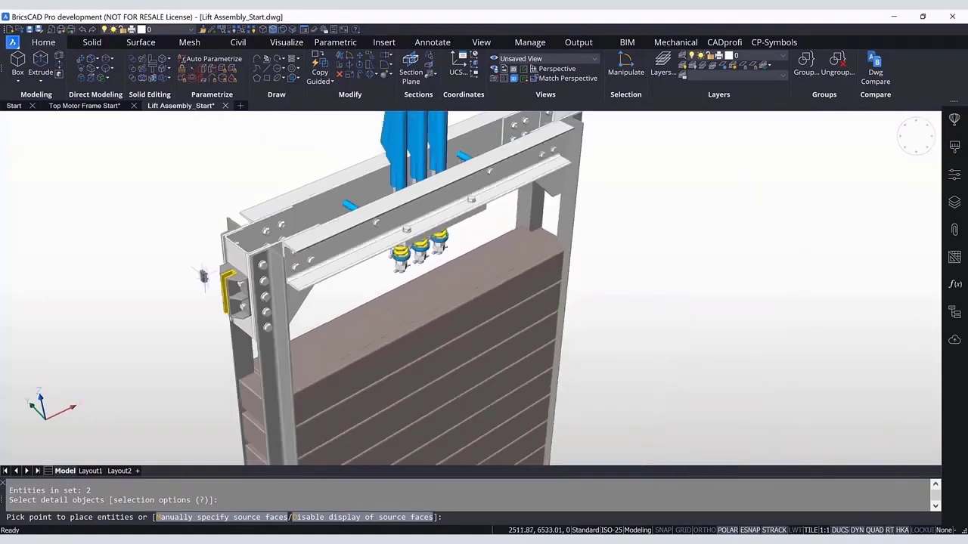
pyautogui.moveTo(658, 285); pyautogui.dragTo(363, 317, button='middle')
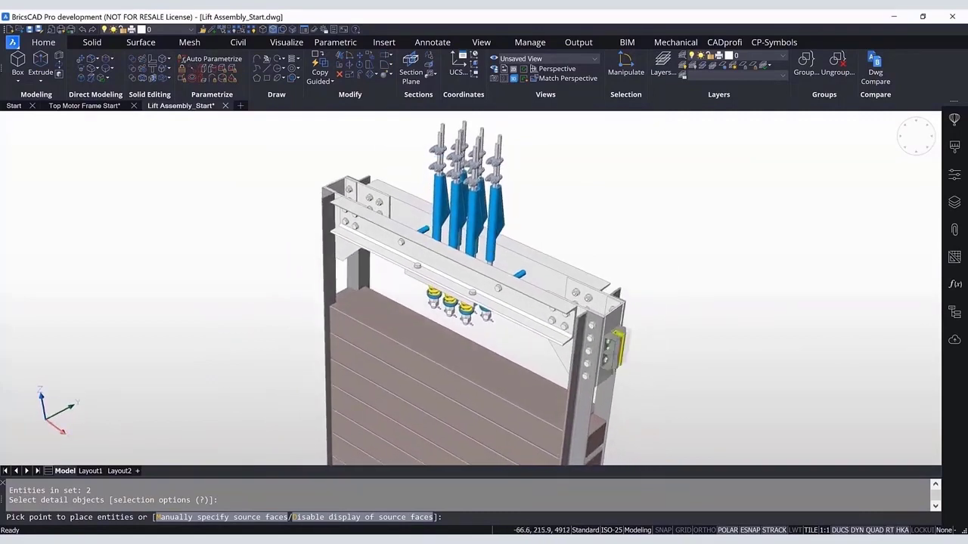
pyautogui.click(617, 333)
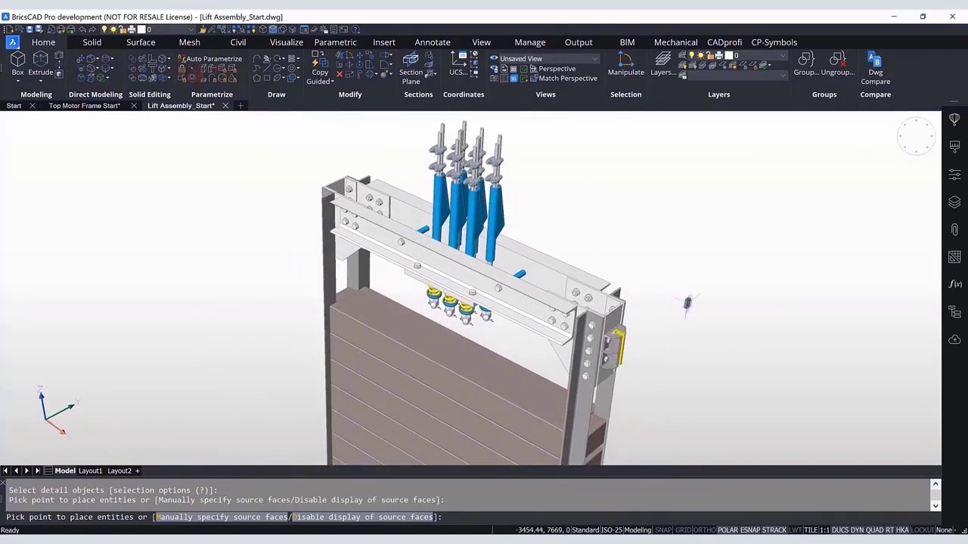
pyautogui.moveTo(675, 321); pyautogui.dragTo(623, 268, button='middle')
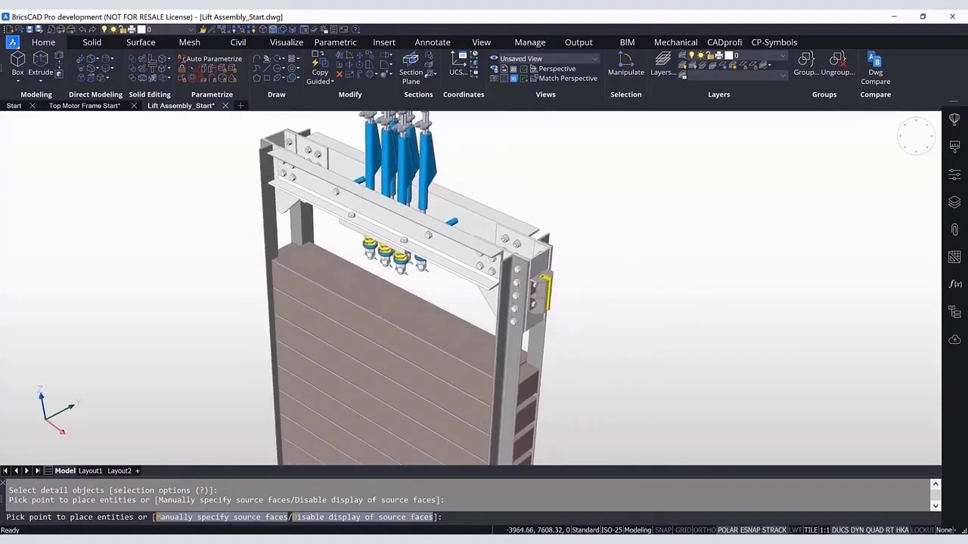
pyautogui.press('Escape')
# Examine the copied guide shoe from the side and above, and the lower end of the counterweight frame.
pyautogui.scroll(5, 582, 295)
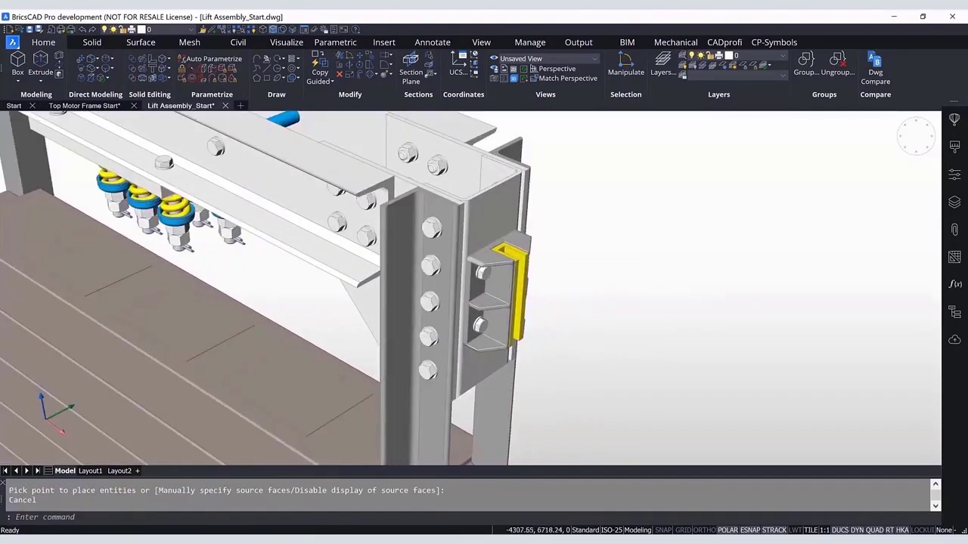
pyautogui.keyDown('shift'); pyautogui.moveTo(582, 295); pyautogui.dragTo(425, 295, button='middle'); pyautogui.keyUp('shift')
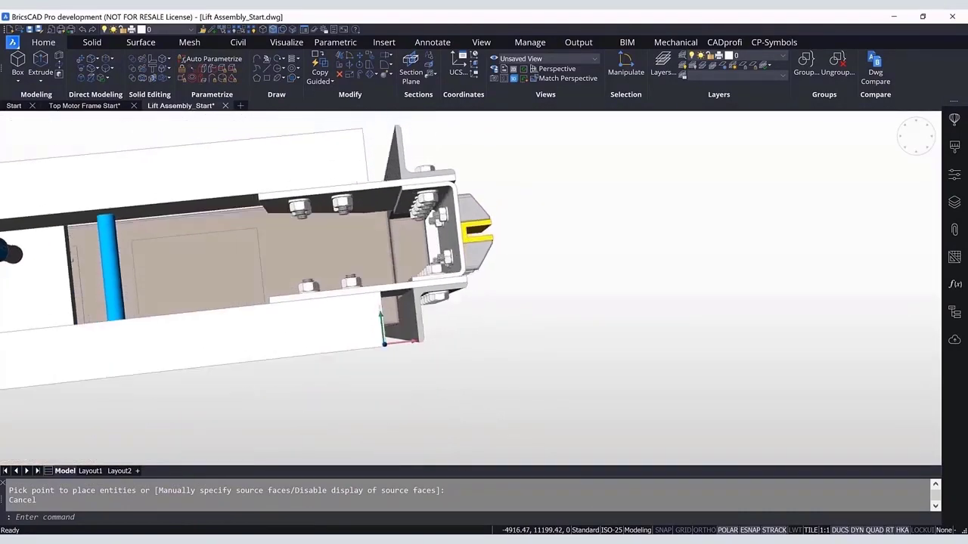
pyautogui.keyDown('shift'); pyautogui.moveTo(546, 384); pyautogui.dragTo(423, 401, button='middle'); pyautogui.keyUp('shift')
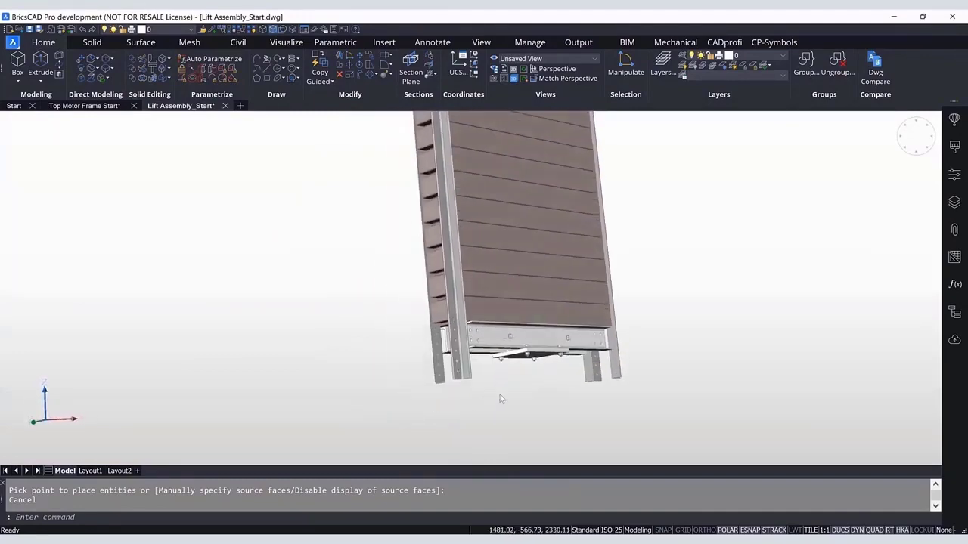
pyautogui.keyDown('shift'); pyautogui.moveTo(499, 398); pyautogui.dragTo(556, 410, button='middle'); pyautogui.keyUp('shift')
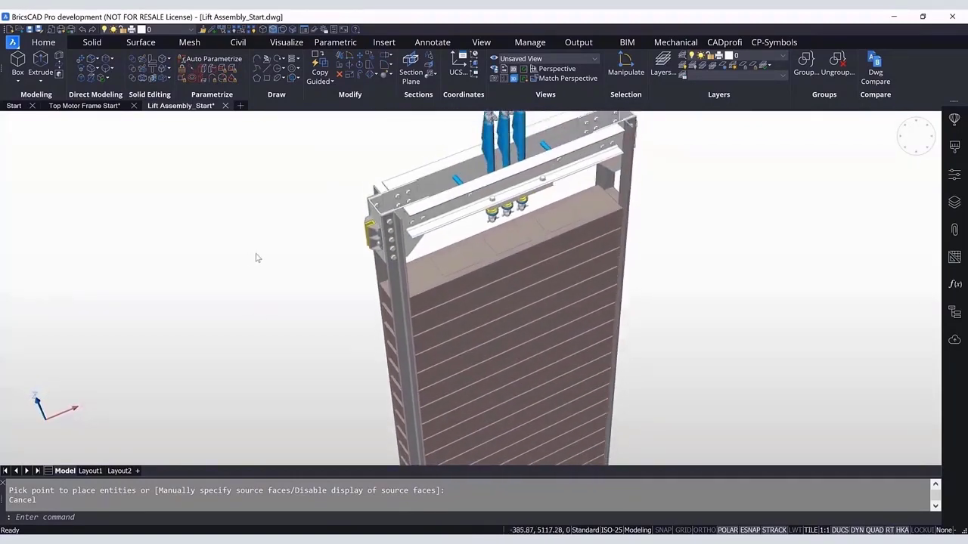
pyautogui.keyDown('shift'); pyautogui.moveTo(255, 257); pyautogui.dragTo(319, 238, button='middle'); pyautogui.keyUp('shift')
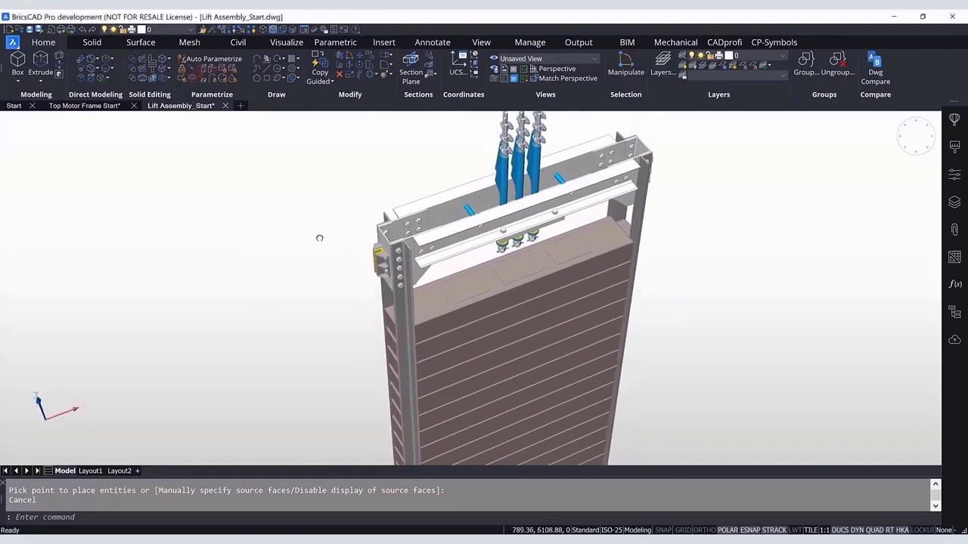
pyautogui.scroll(5, 353, 287)
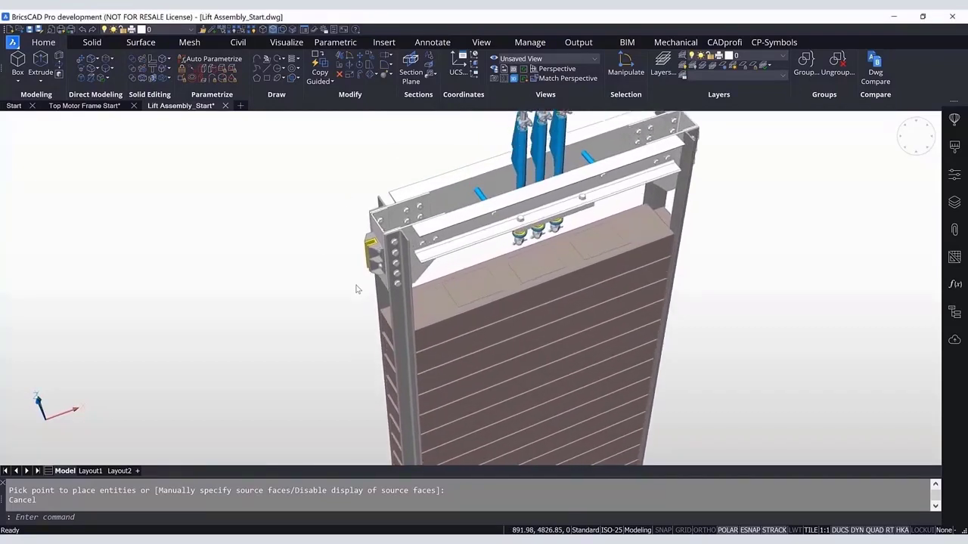
pyautogui.keyDown('shift'); pyautogui.moveTo(346, 292); pyautogui.dragTo(329, 293, button='middle'); pyautogui.keyUp('shift')
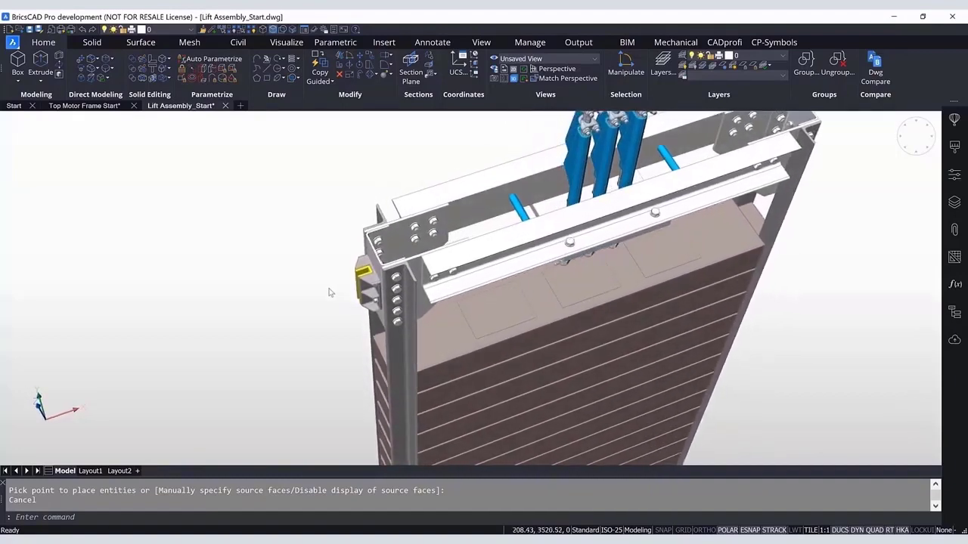
pyautogui.write('GUIDED')
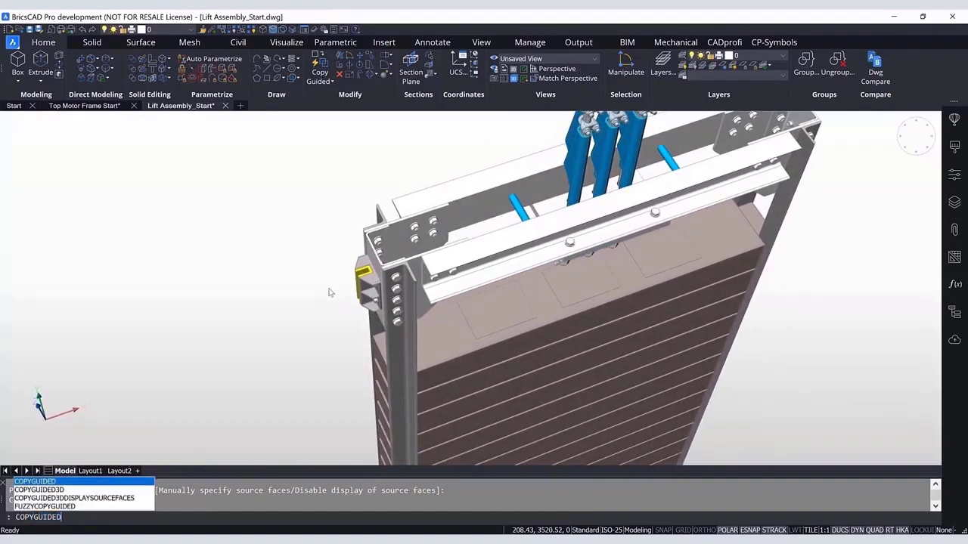
pyautogui.write('3D')
pyautogui.press('Return')
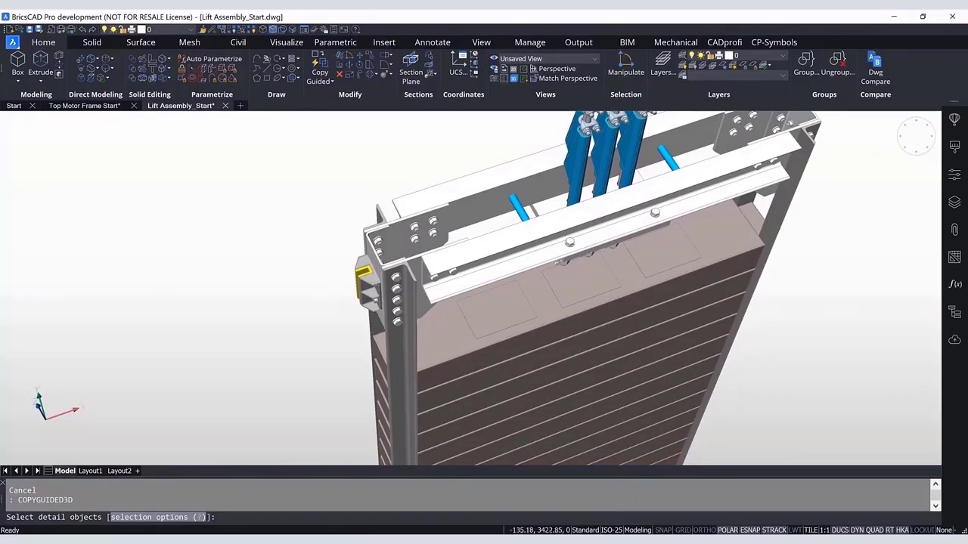
pyautogui.hotkey('ctrl', 'z')
pyautogui.hotkey('ctrl', 'z')
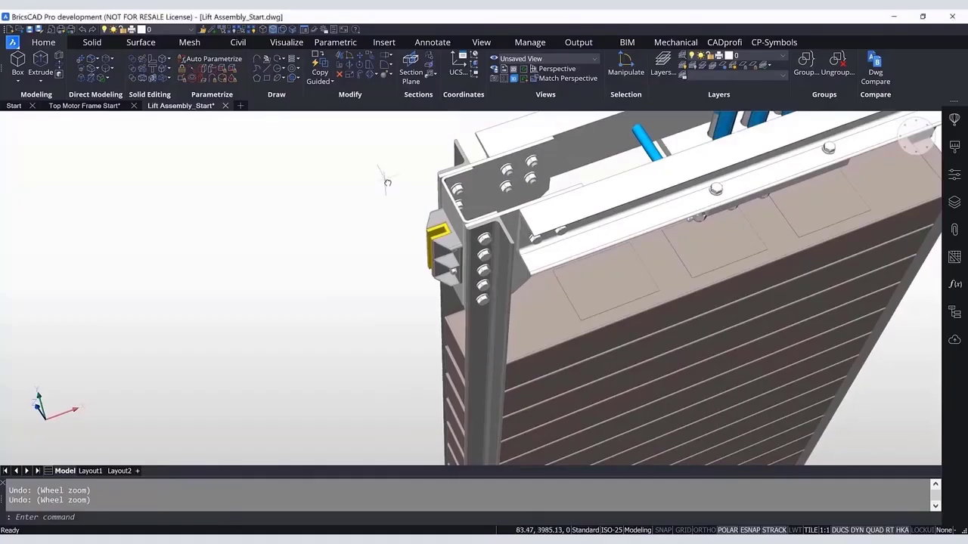
# Start COPYGUIDED3D with the guide shoe and its yellow liner, the U-shaped end bracket and all their bolts as detail objects.
pyautogui.write('cop')
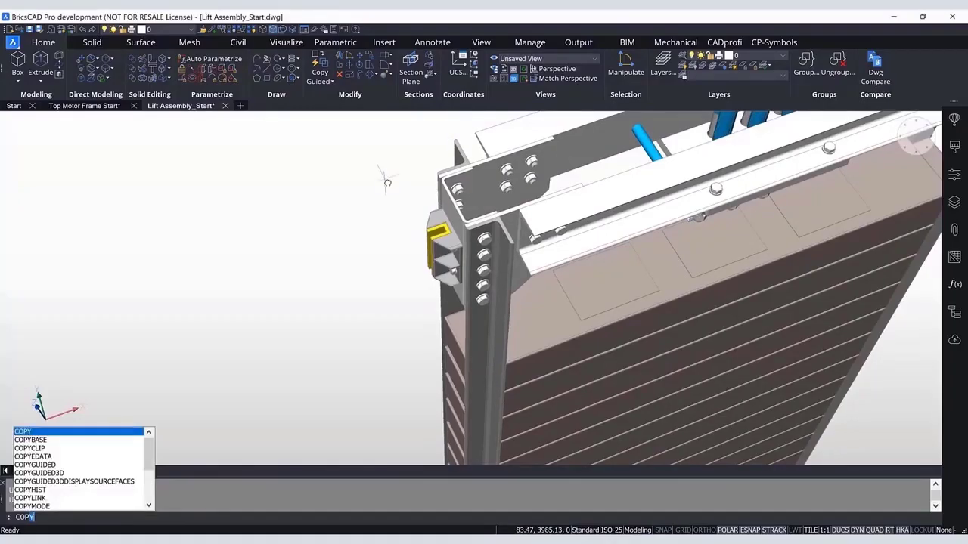
pyautogui.write('yguided3d')
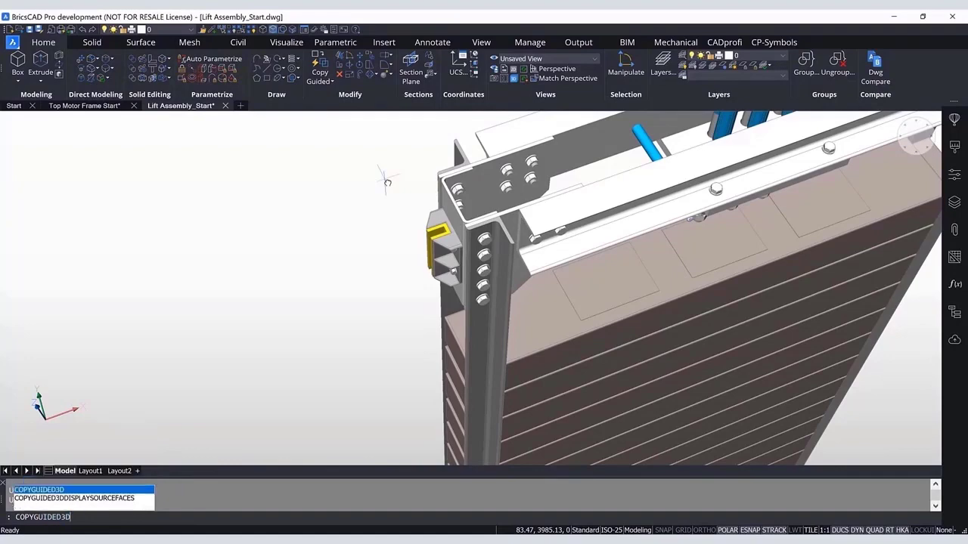
pyautogui.press('Return')
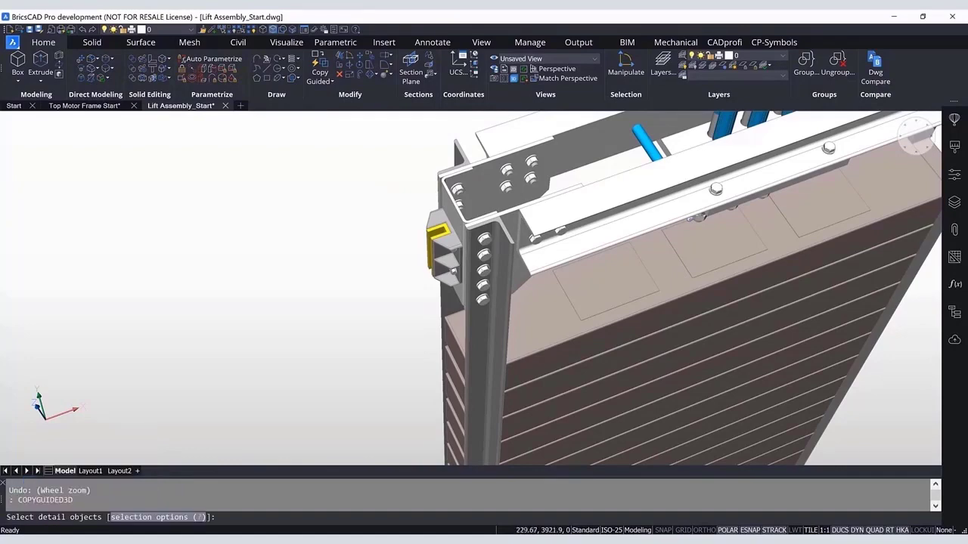
pyautogui.scroll(5, 454, 276)
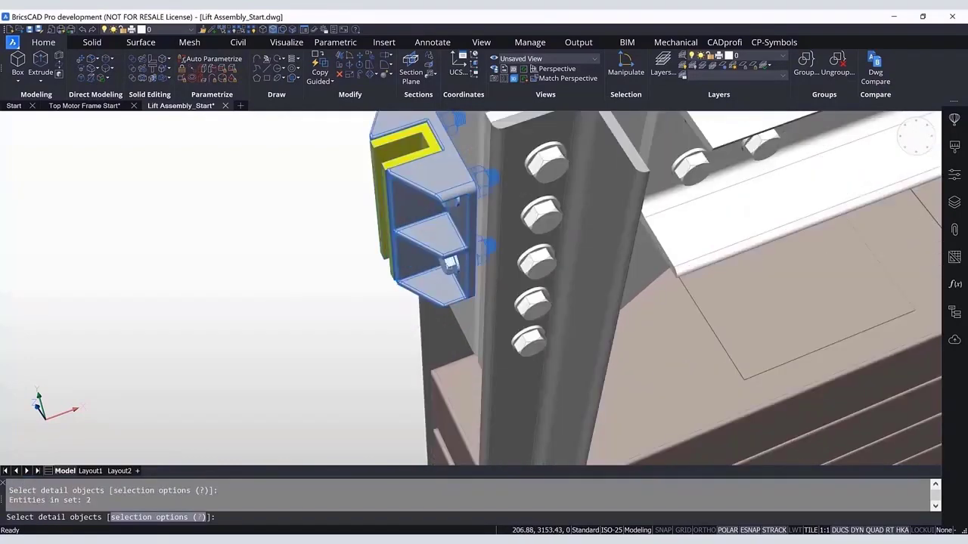
pyautogui.scroll(-5, 479, 248)
pyautogui.click(478, 248)
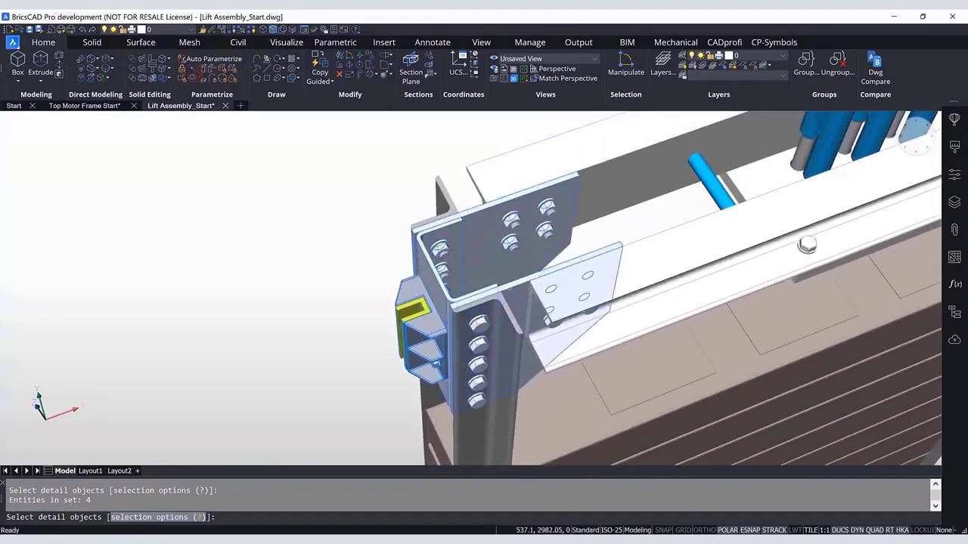
pyautogui.click(512, 247)
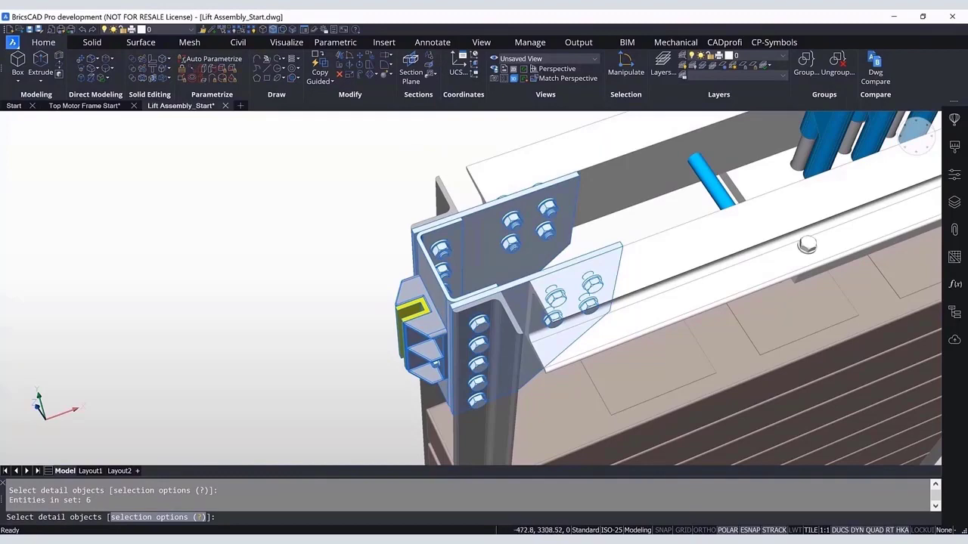
pyautogui.press('Return')
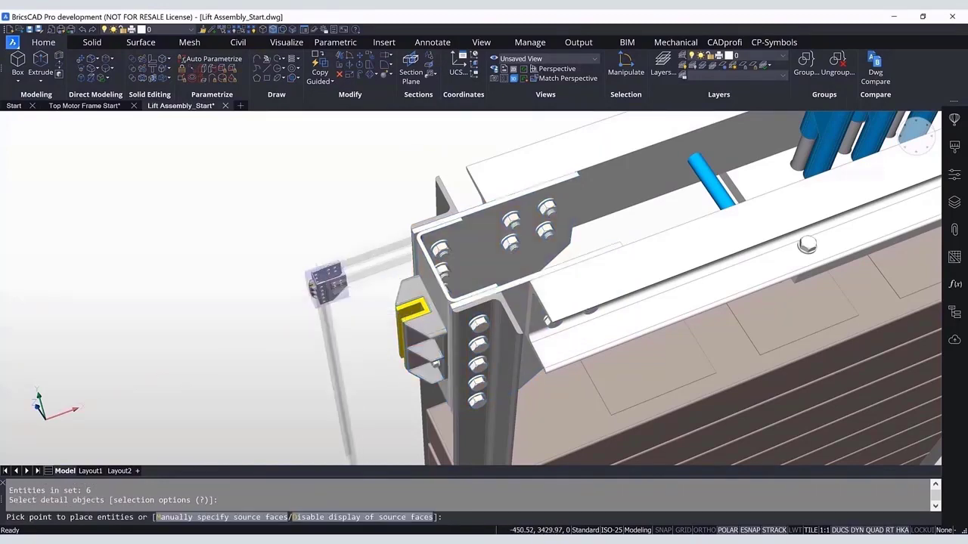
# Reset the automatically detected source faces and manually specify the faces of the counterweight frame's channels that locate the bracket assembly.
pyautogui.press('Return')
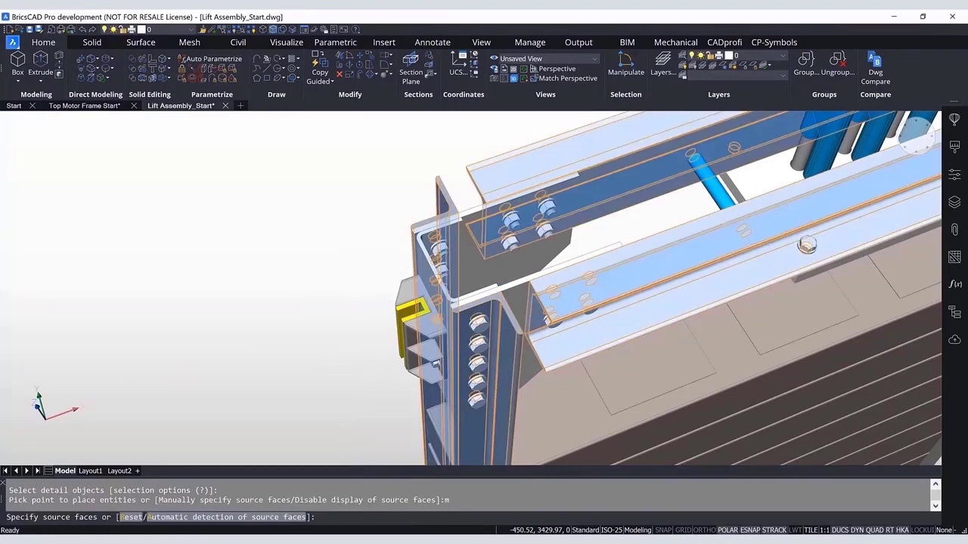
pyautogui.keyDown('shift'); pyautogui.moveTo(652, 265); pyautogui.dragTo(774, 225, button='middle'); pyautogui.keyUp('shift')
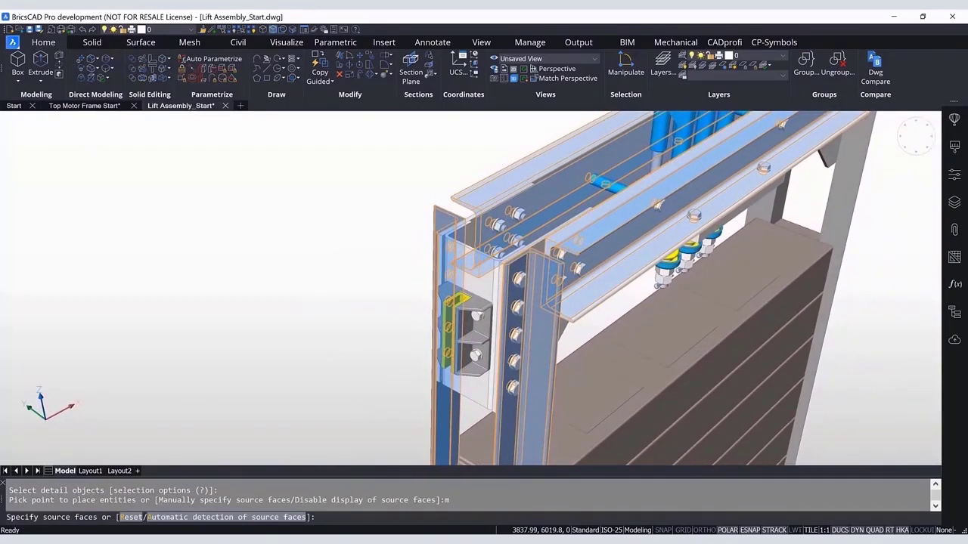
pyautogui.press('Return')
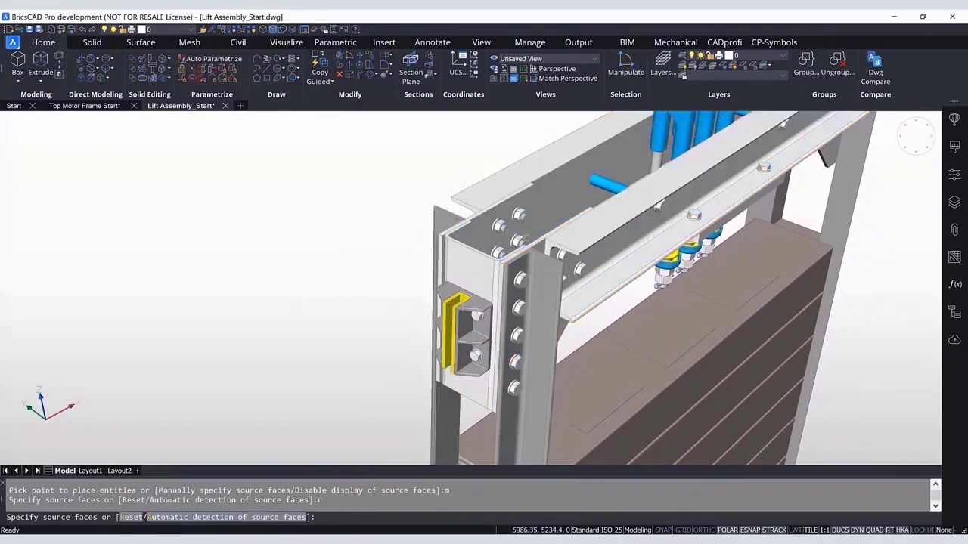
pyautogui.scroll(5, 543, 244)
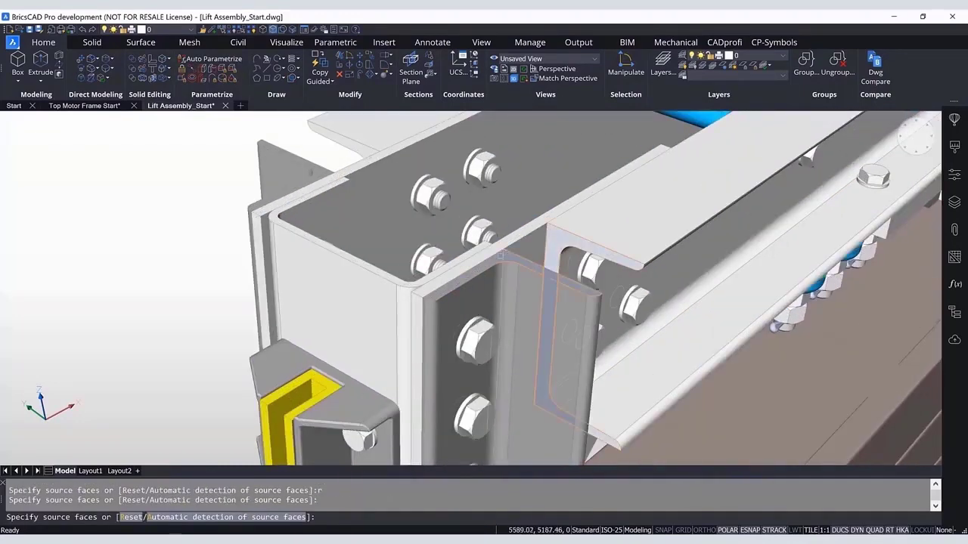
pyautogui.scroll(-5, 500, 257)
pyautogui.keyDown('shift'); pyautogui.moveTo(502, 258); pyautogui.dragTo(467, 337, button='middle'); pyautogui.keyUp('shift')
pyautogui.scroll(-5, 467, 338)
pyautogui.moveTo(380, 288); pyautogui.dragTo(341, 150, button='middle')
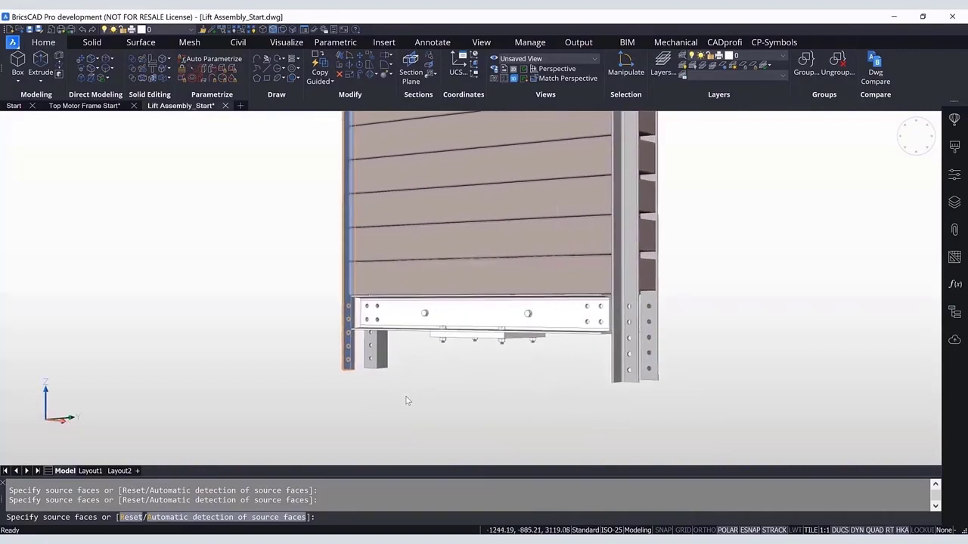
pyautogui.press('Return')
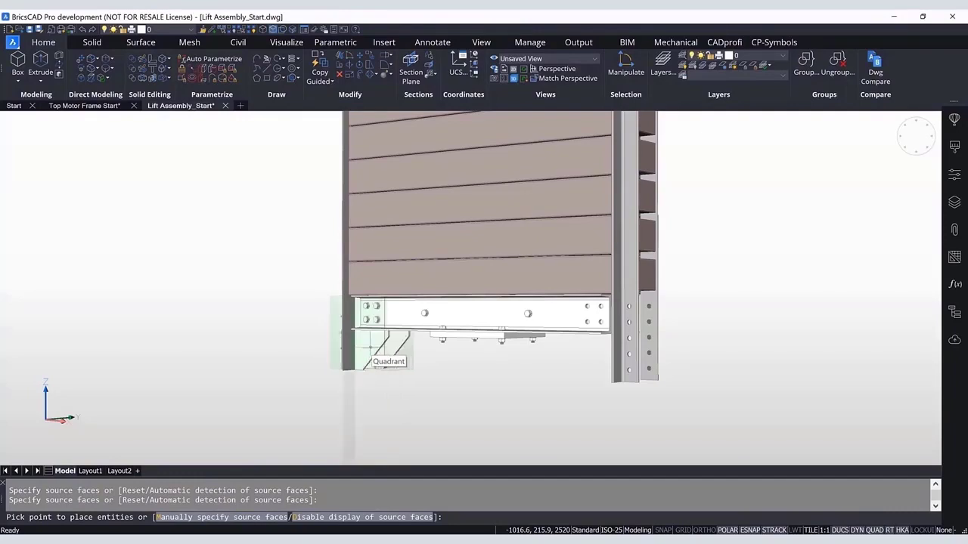
# Place copies of the bracket, bolts and guide shoe at both lower corners of the counterweight frame and end the command.
pyautogui.click(371, 347)
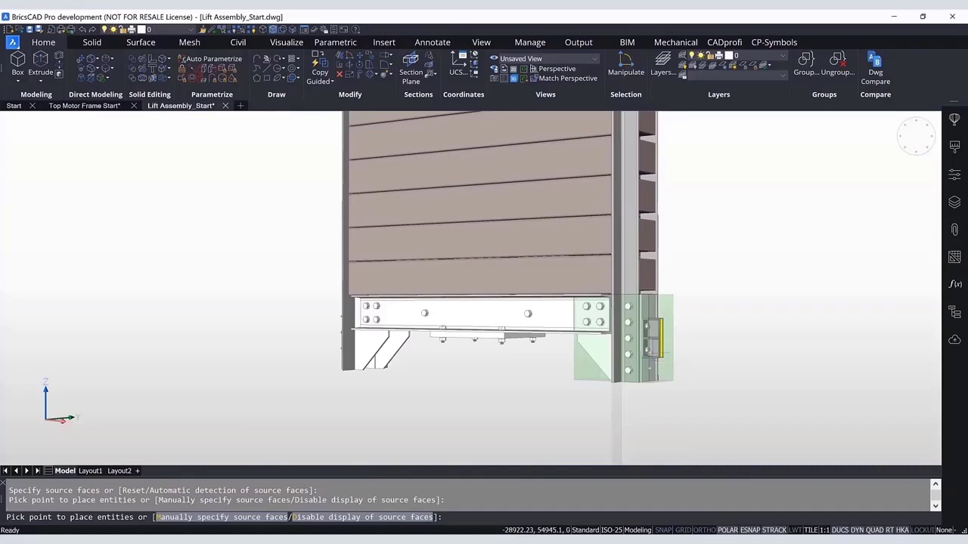
pyautogui.click(652, 353)
pyautogui.press('Escape')
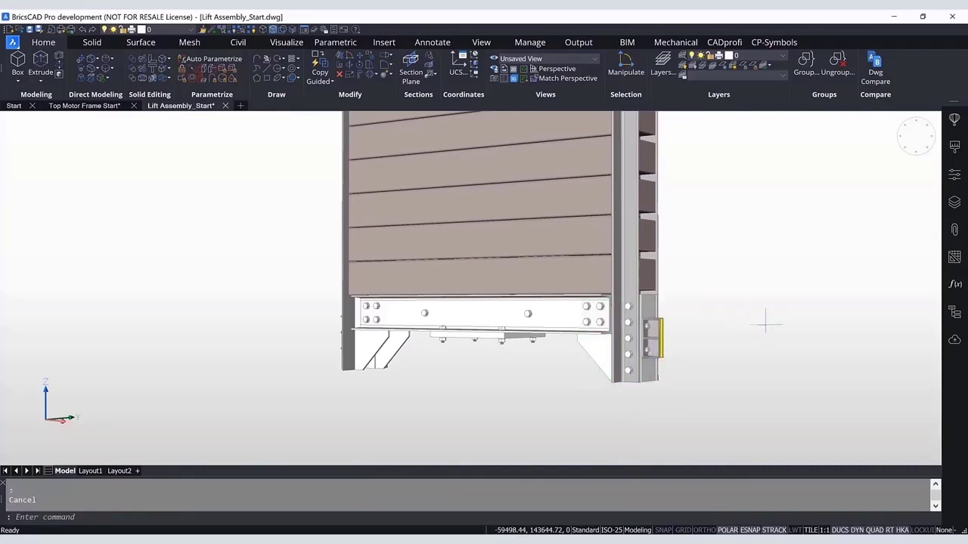
pyautogui.moveTo(717, 335); pyautogui.dragTo(537, 397, button='middle')
pyautogui.scroll(1, 697, 366)
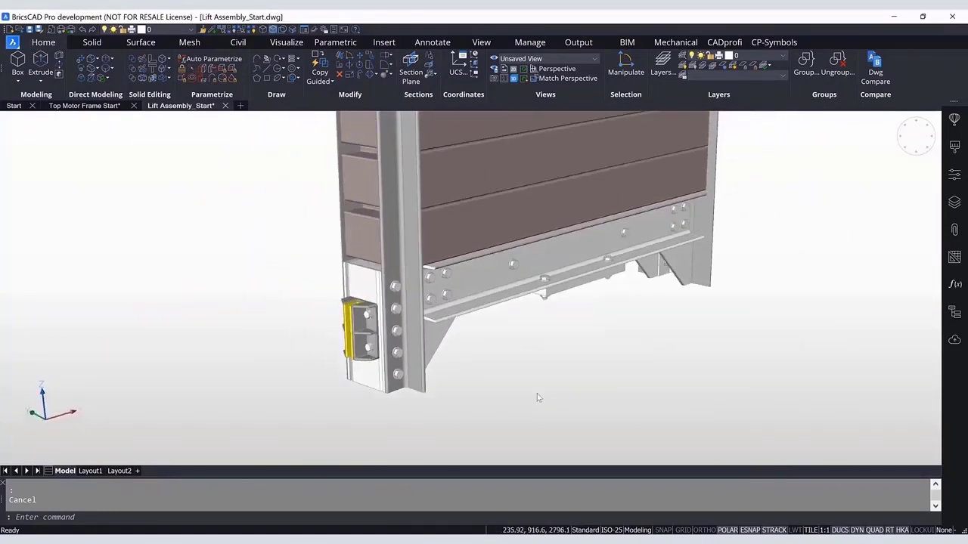